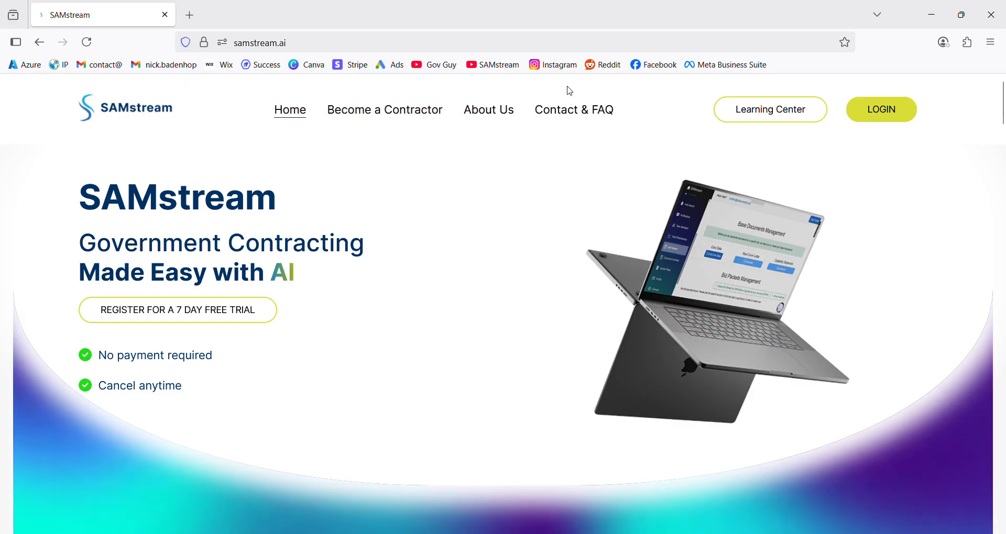
# Look through the Become a Contractor page's registration guidance, including the Login.gov steps, and return to the home page
pyautogui.click(434, 110)
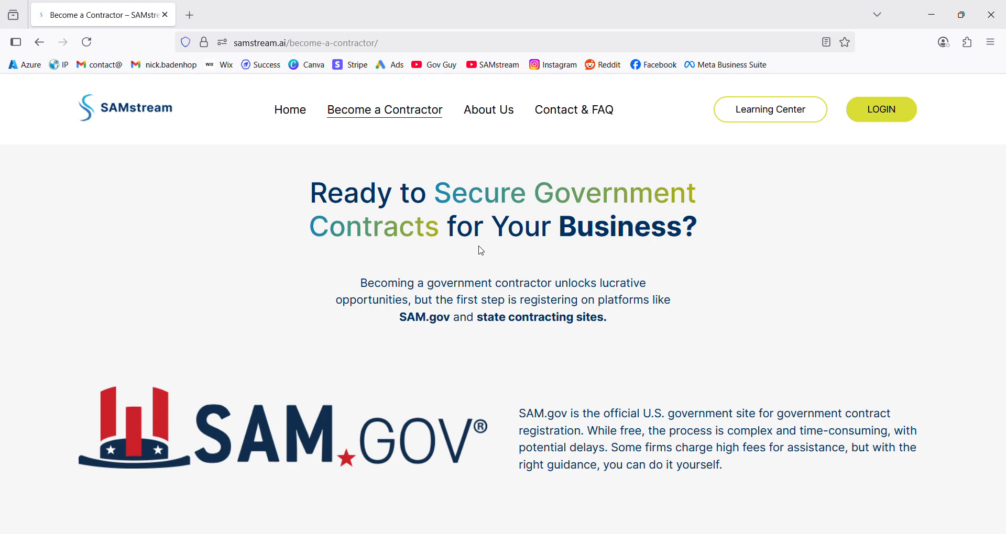
pyautogui.scroll(-15, 483, 255)
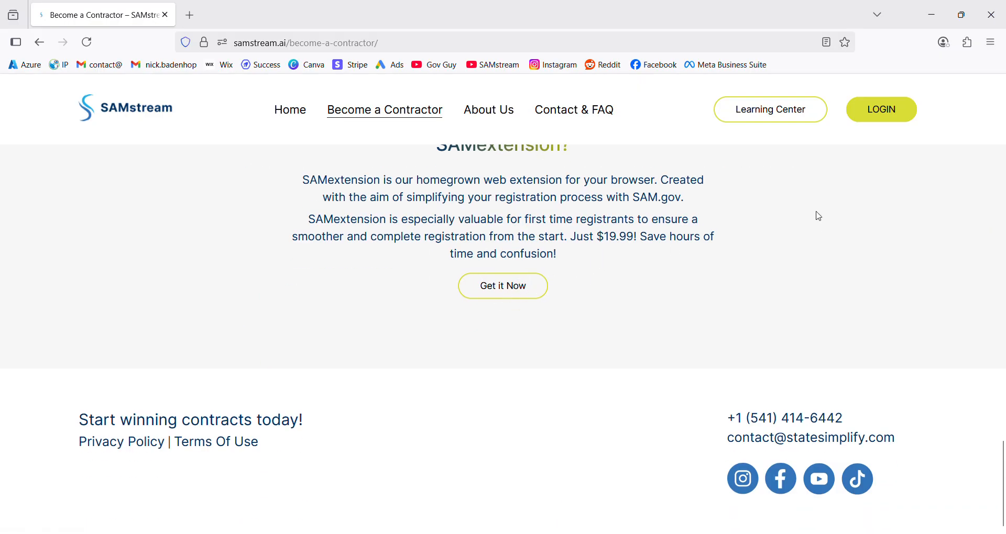
pyautogui.scroll(10, 526, 258)
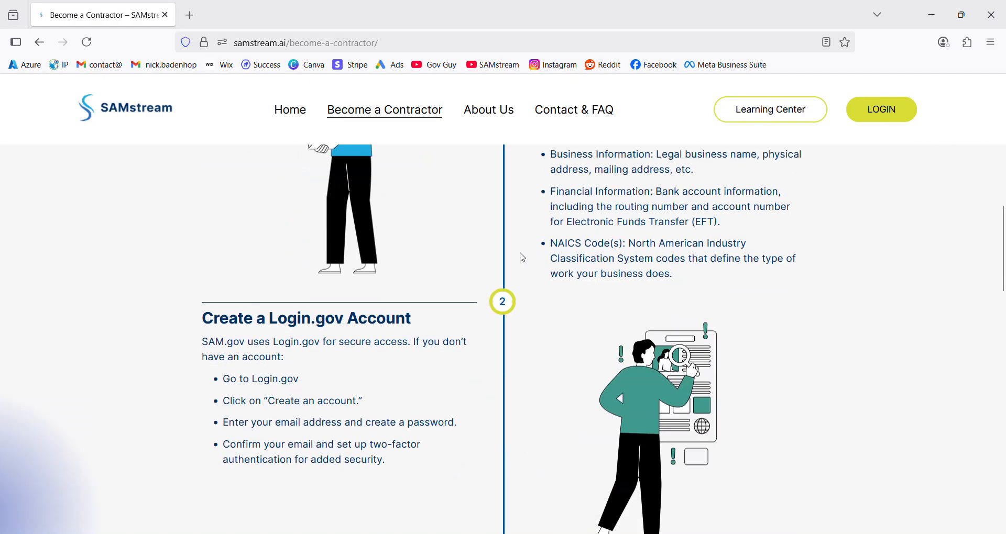
pyautogui.click(294, 120)
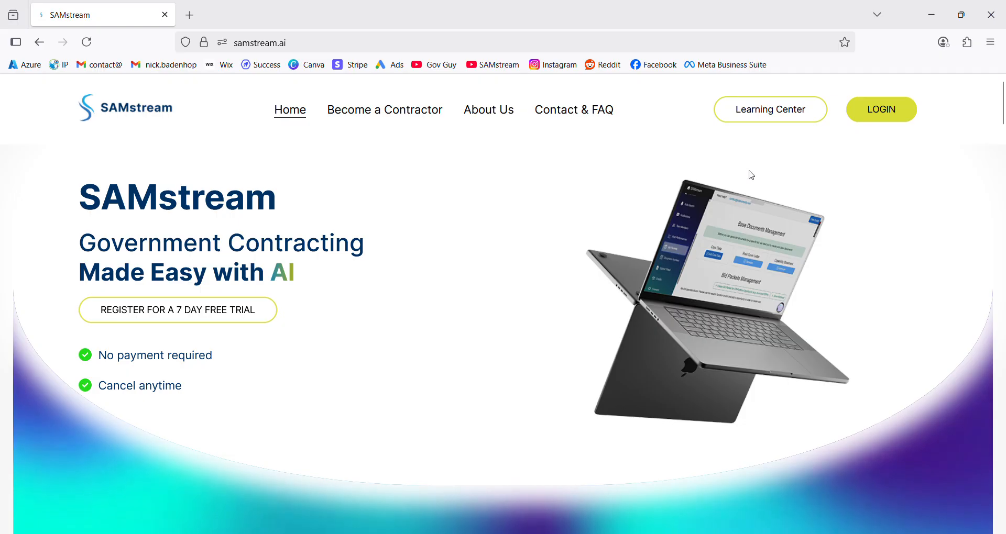
# Open the account sign-up form from the login page and review its fields
pyautogui.click(897, 111)
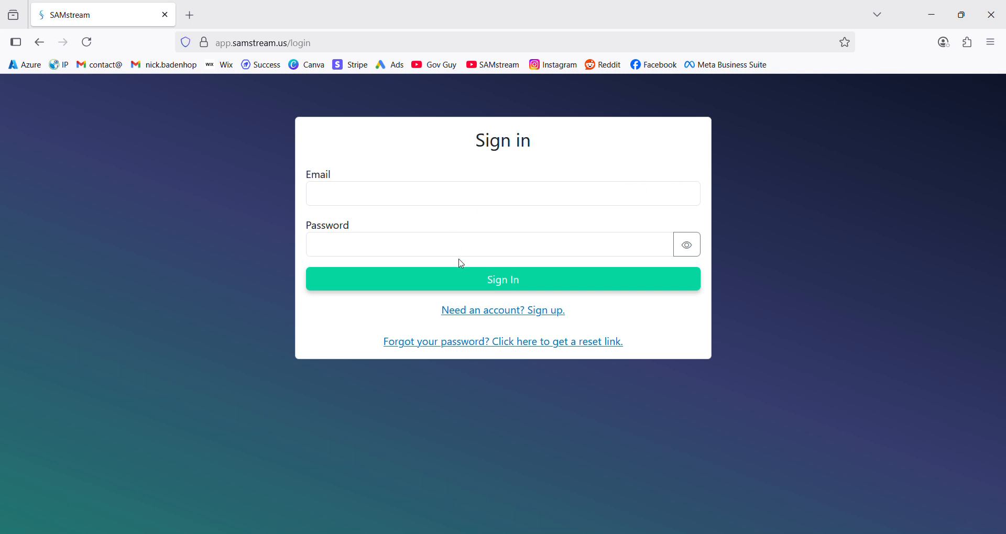
pyautogui.click(499, 313)
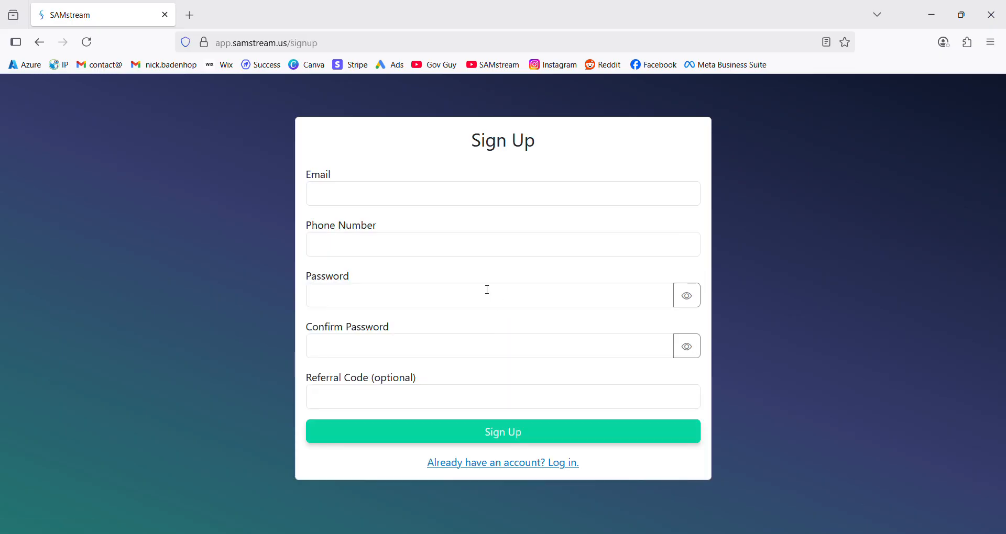
pyautogui.click(364, 205)
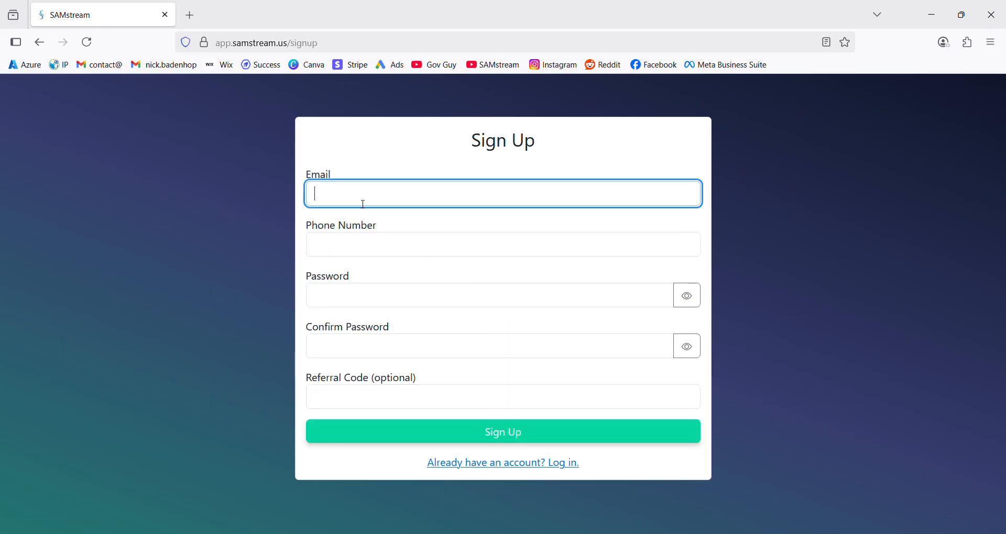
pyautogui.click(348, 345)
pyautogui.click(262, 251)
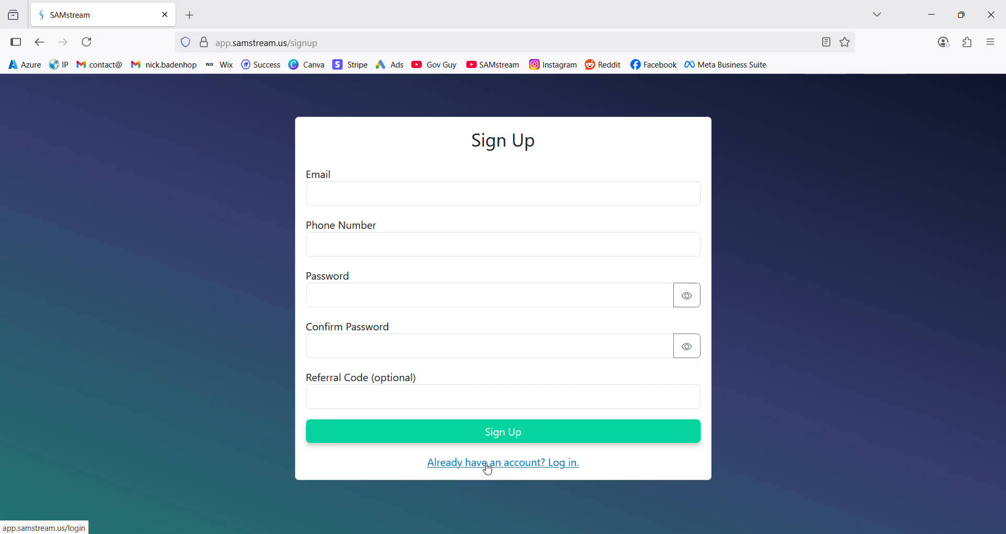
# Return to the sign-in form and sign in with the account's email and password
pyautogui.click(487, 467)
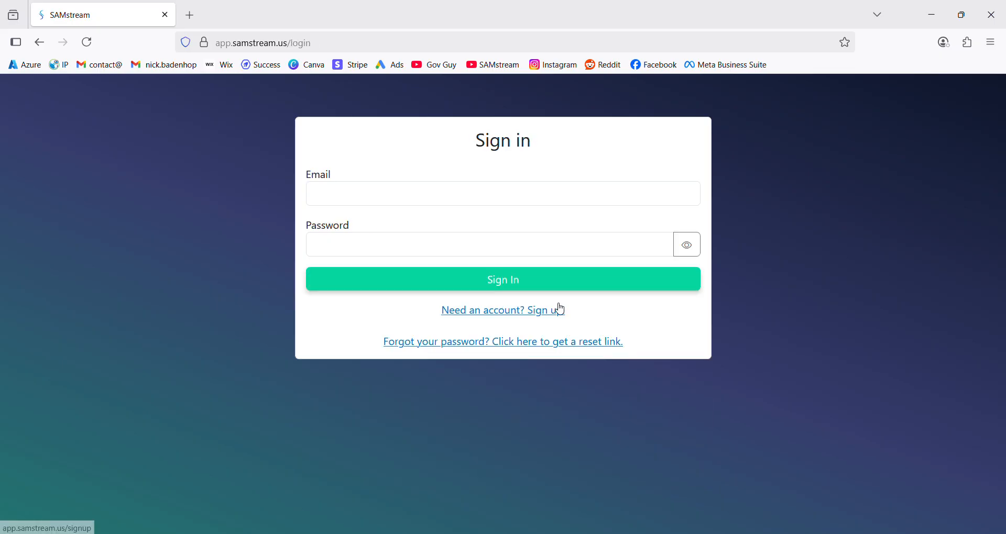
pyautogui.click(424, 203)
pyautogui.click(414, 223)
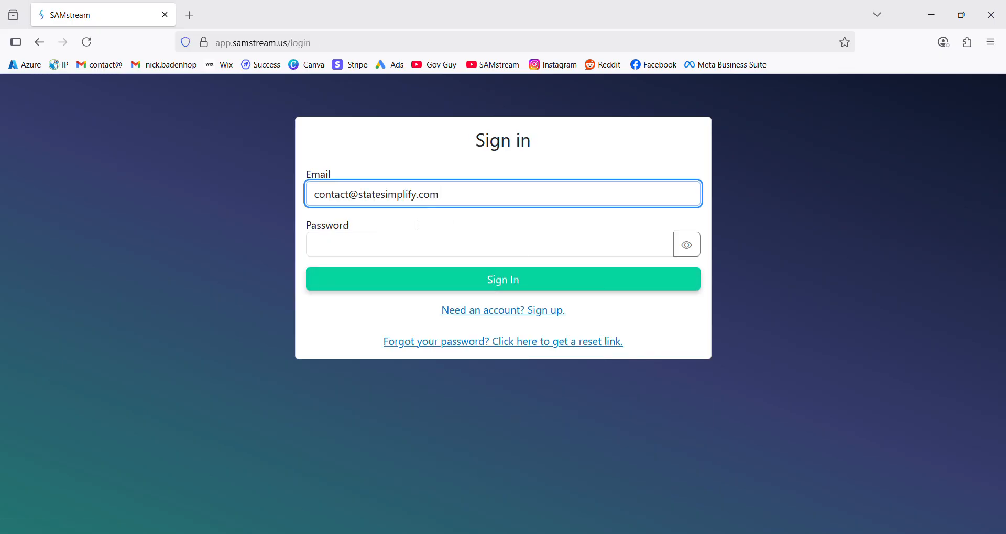
pyautogui.click(420, 284)
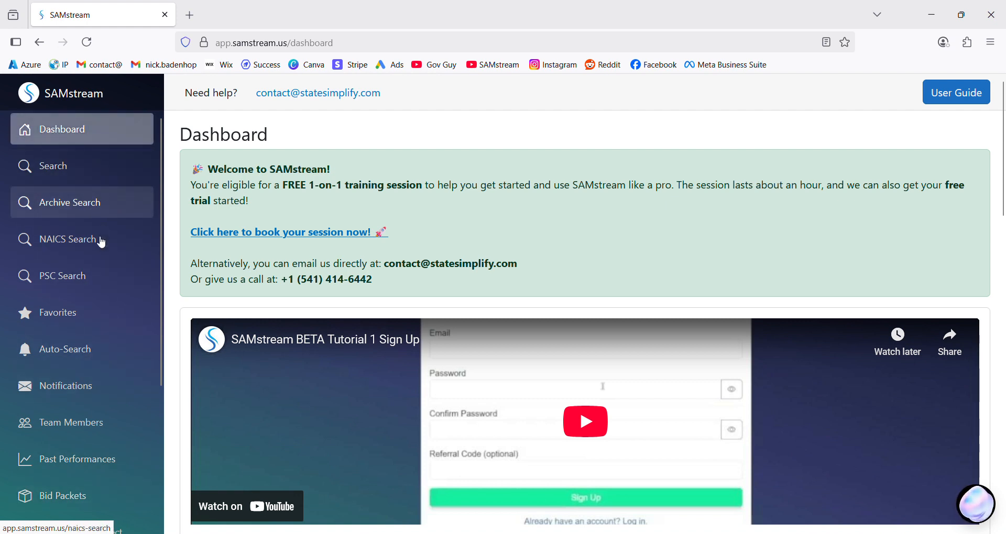
# View the subscription and notification settings on the My Profile page, and return to the dashboard
pyautogui.scroll(-4, 100, 259)
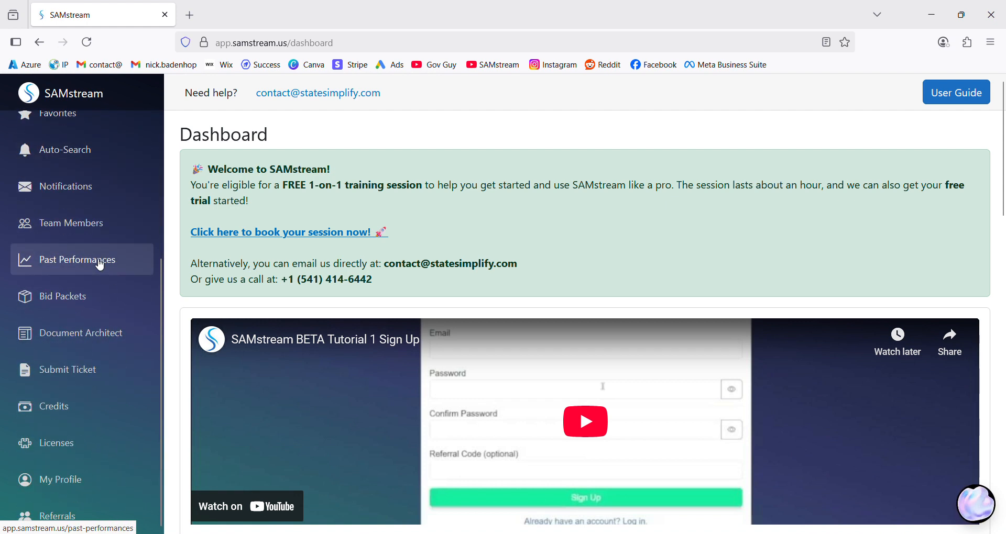
pyautogui.click(64, 481)
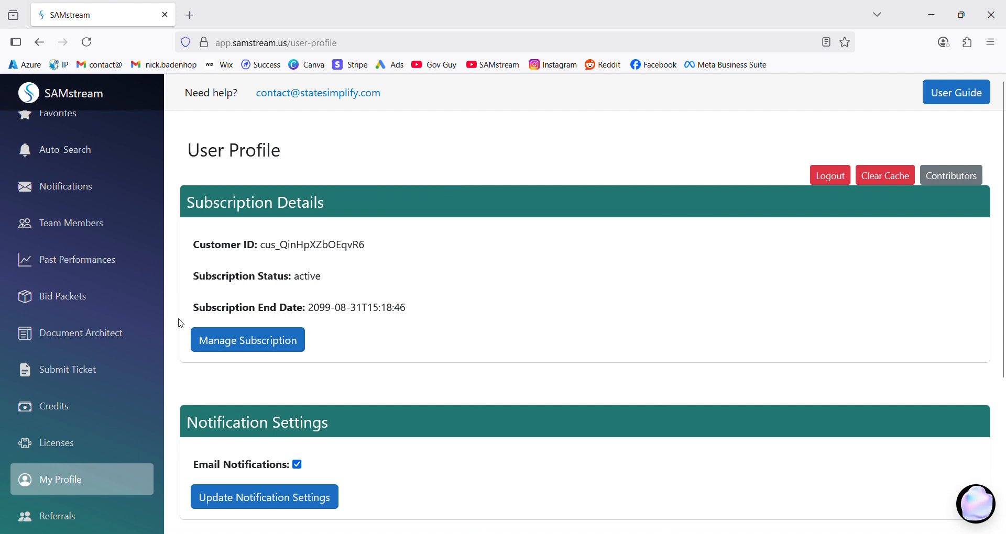
pyautogui.scroll(4, 107, 404)
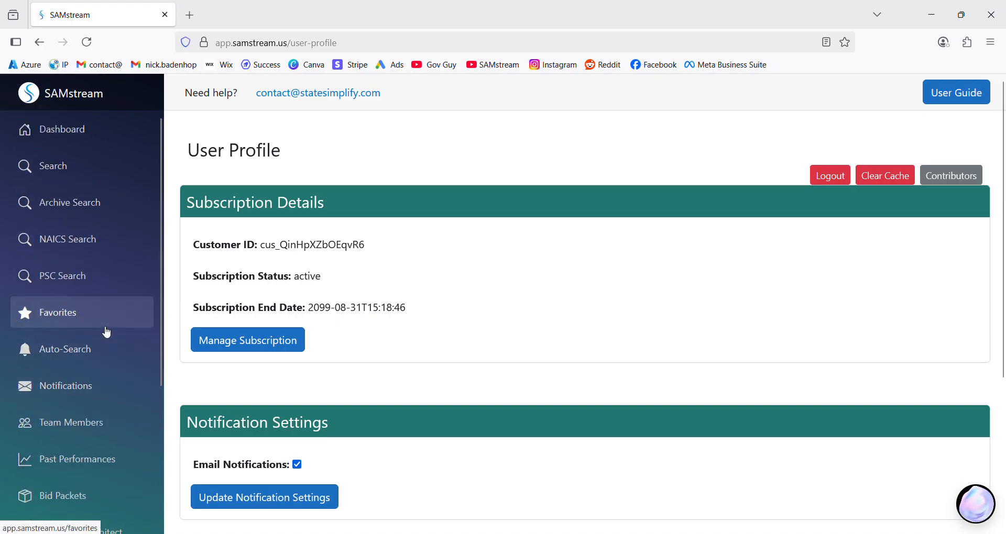
pyautogui.click(93, 135)
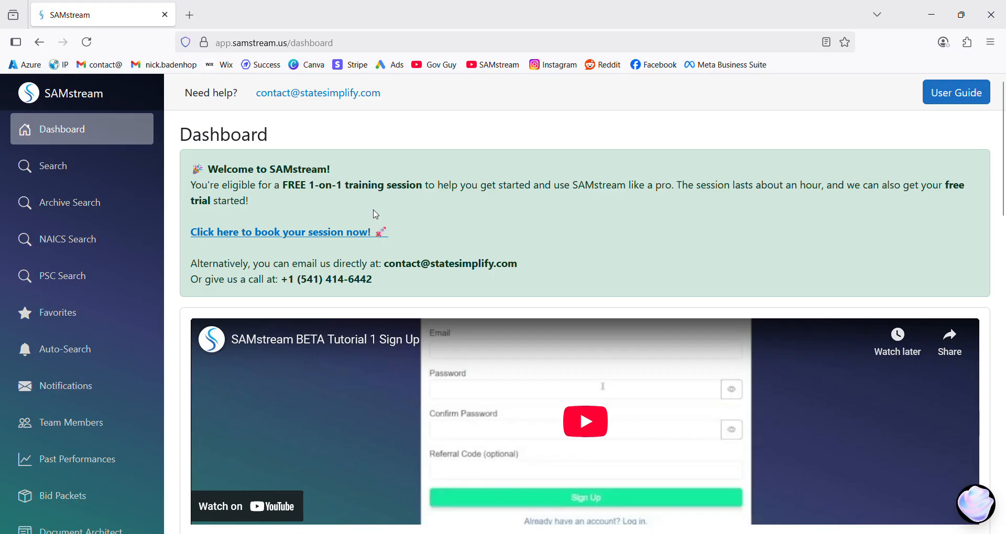
# Look through the dashboard's tutorial videos and highlight the support phone number and email in the welcome message
pyautogui.scroll(-2, 391, 241)
pyautogui.scroll(-15, 393, 246)
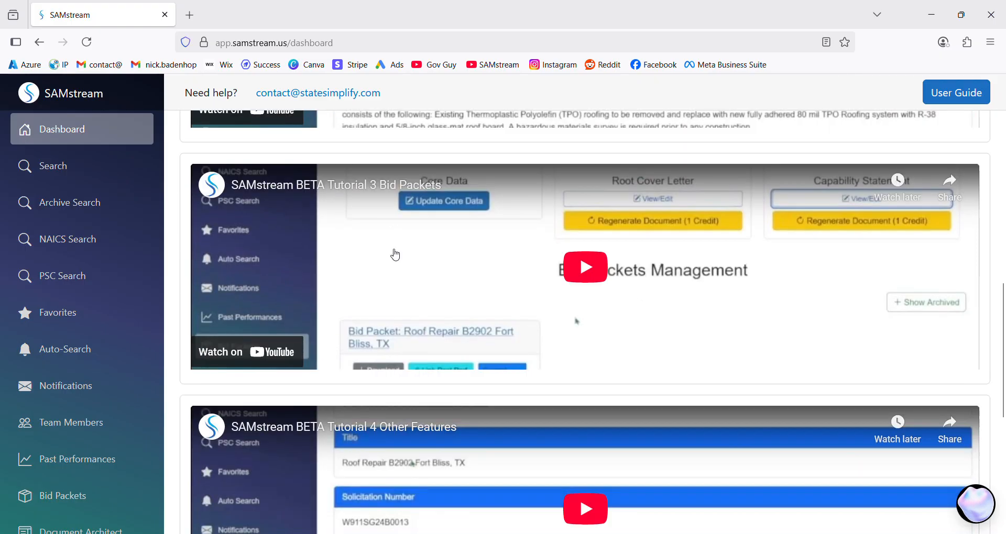
pyautogui.scroll(17, 396, 256)
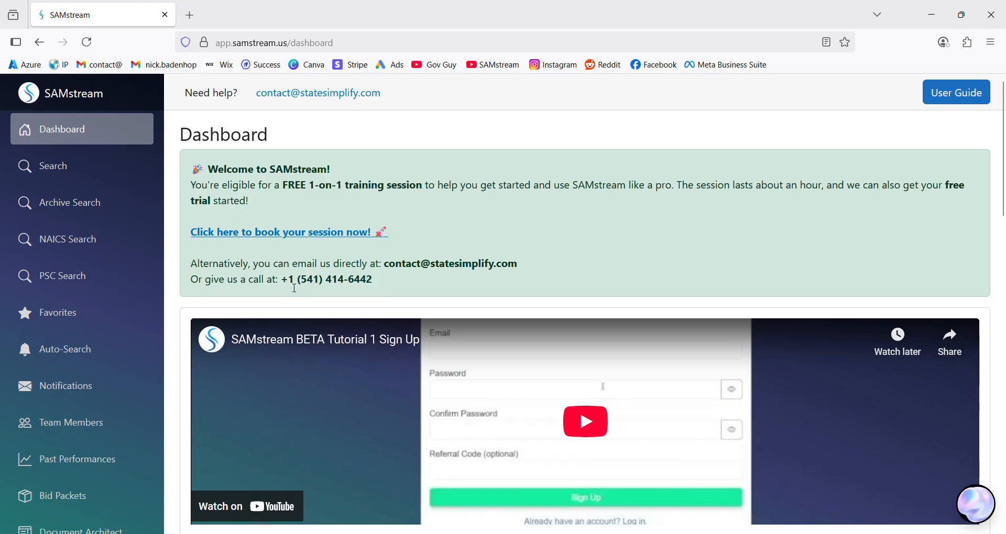
pyautogui.moveTo(286, 286); pyautogui.dragTo(381, 280)
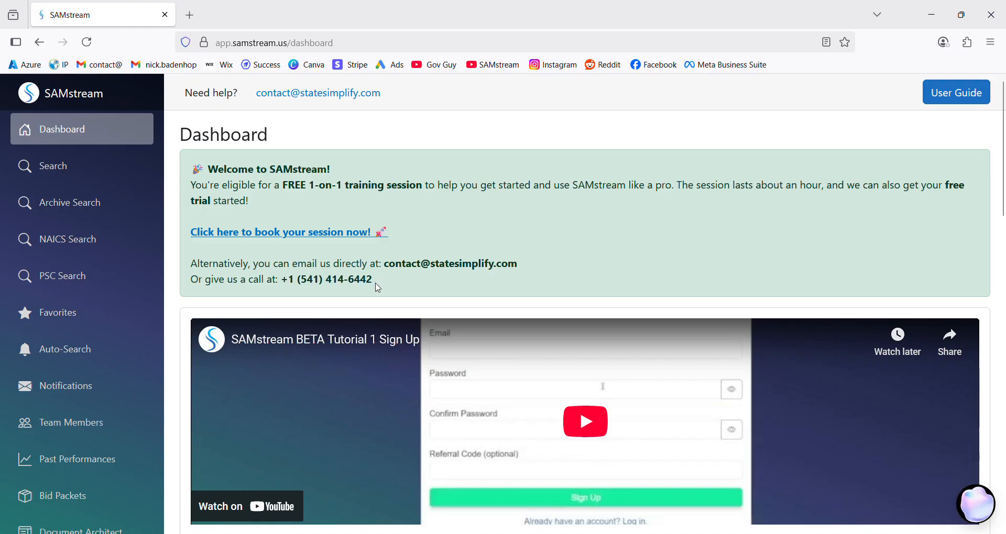
pyautogui.moveTo(374, 281); pyautogui.dragTo(287, 290)
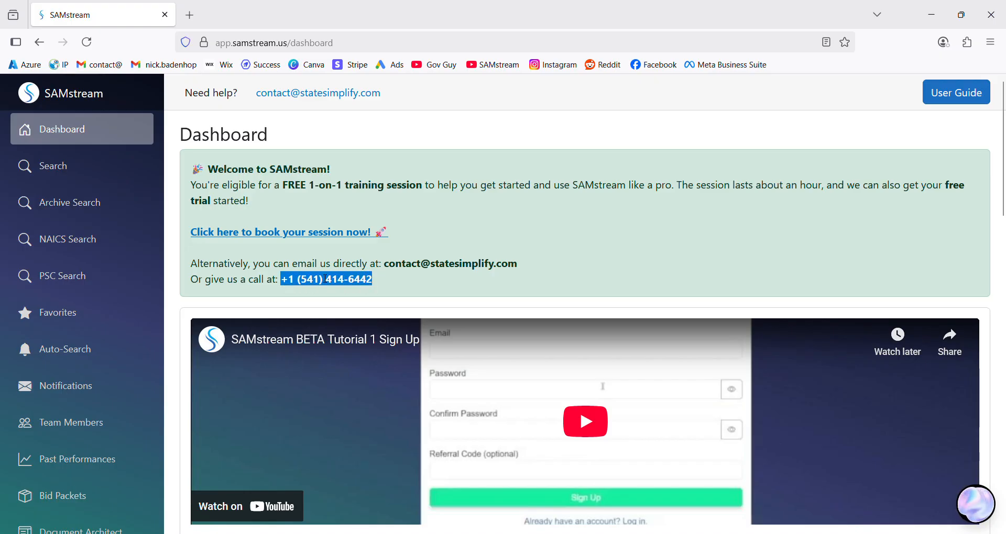
pyautogui.moveTo(386, 266); pyautogui.dragTo(521, 268)
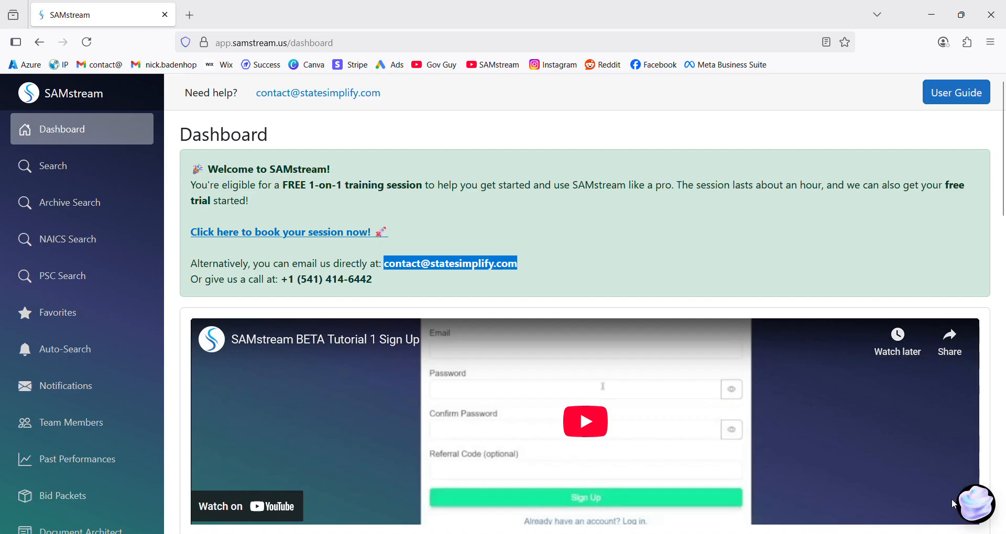
# Open the AI chat assistant and set its chat type to Contracting Help
pyautogui.click(978, 510)
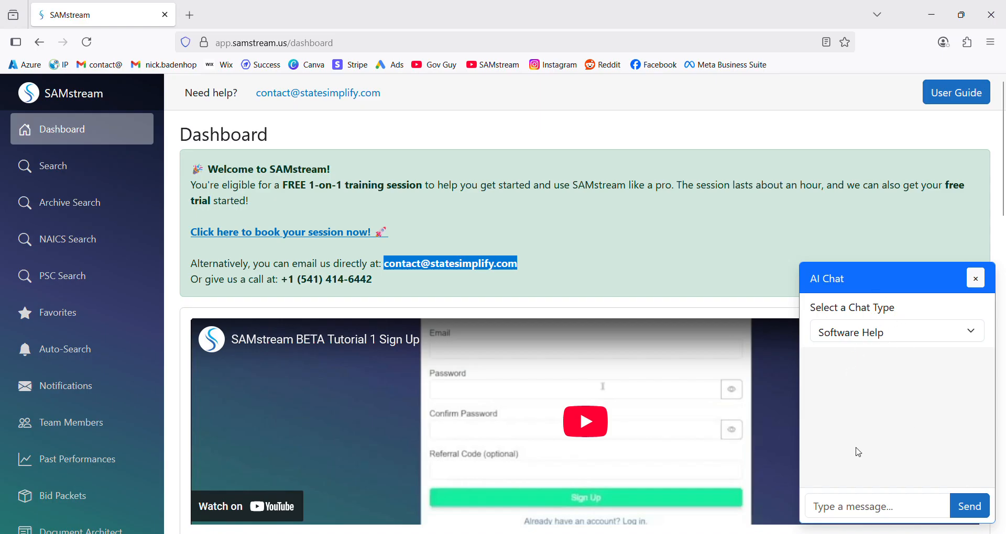
pyautogui.click(970, 339)
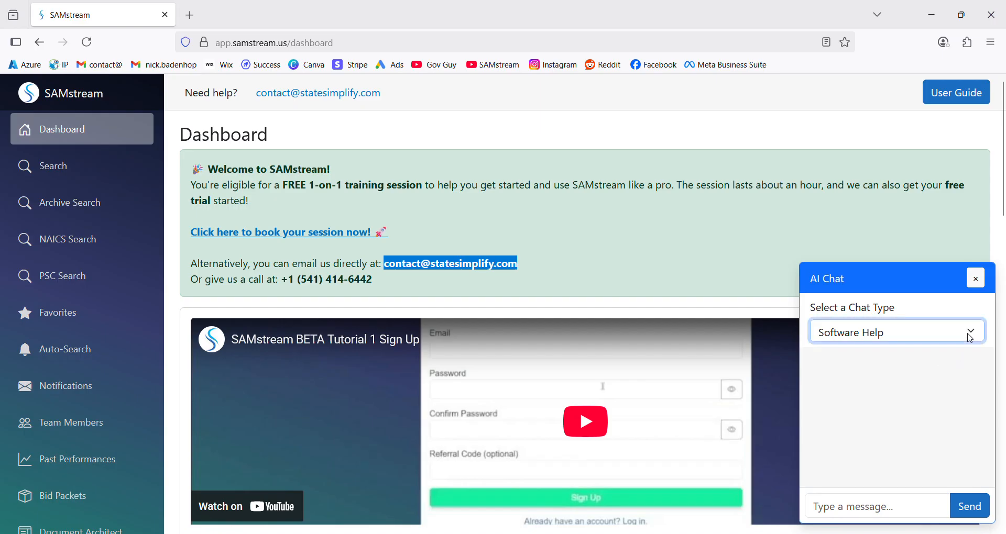
pyautogui.click(907, 381)
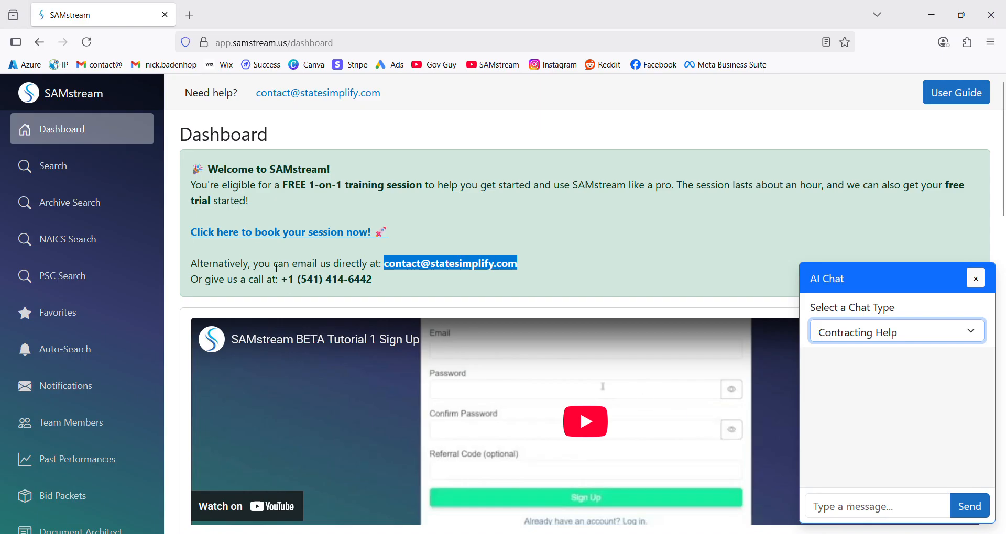
# Highlight the support phone number in the welcome message, close the AI chat, and clear the text selection
pyautogui.click(290, 283)
pyautogui.moveTo(290, 283); pyautogui.dragTo(373, 281)
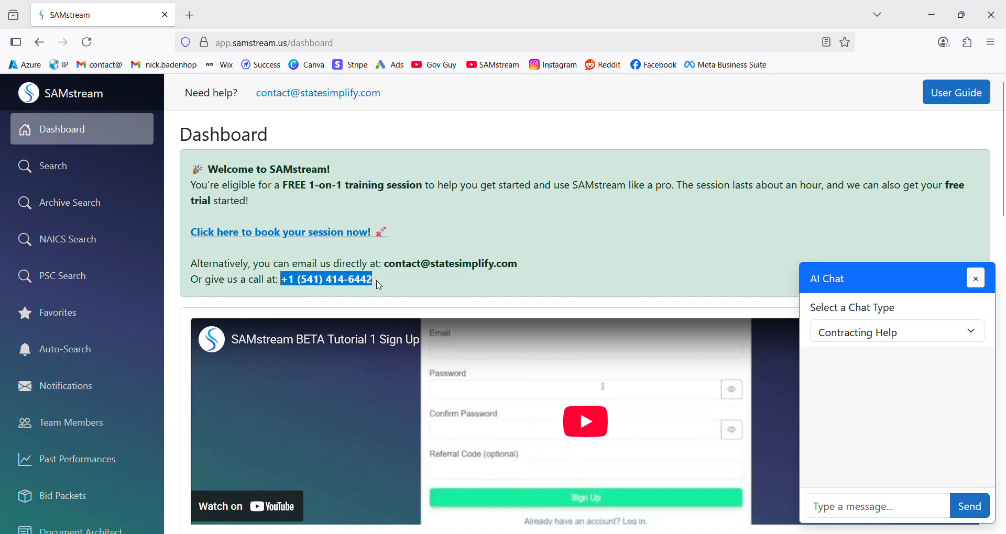
pyautogui.click(975, 279)
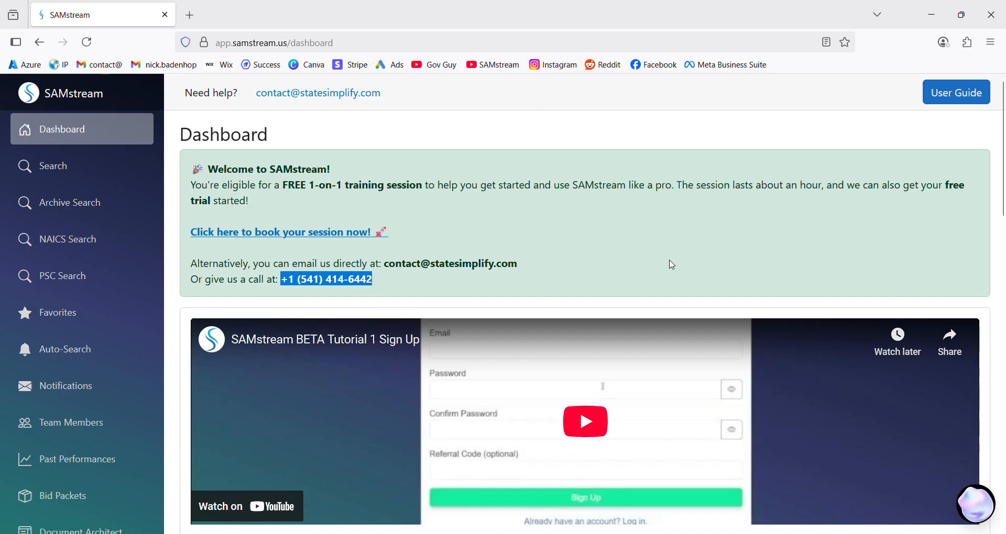
pyautogui.click(628, 233)
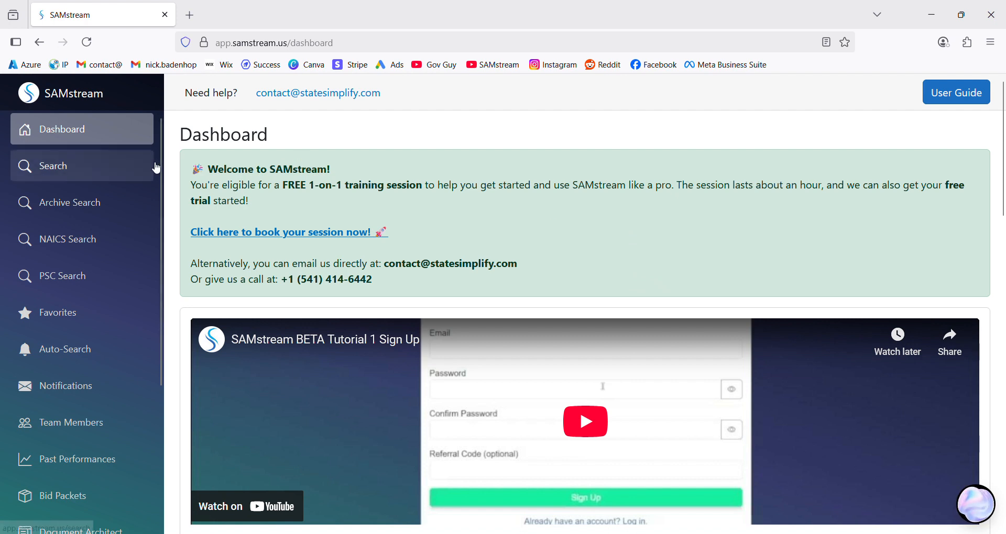
# Search the Federal Opportunity Index for "landscaping" without the default filters
pyautogui.click(96, 173)
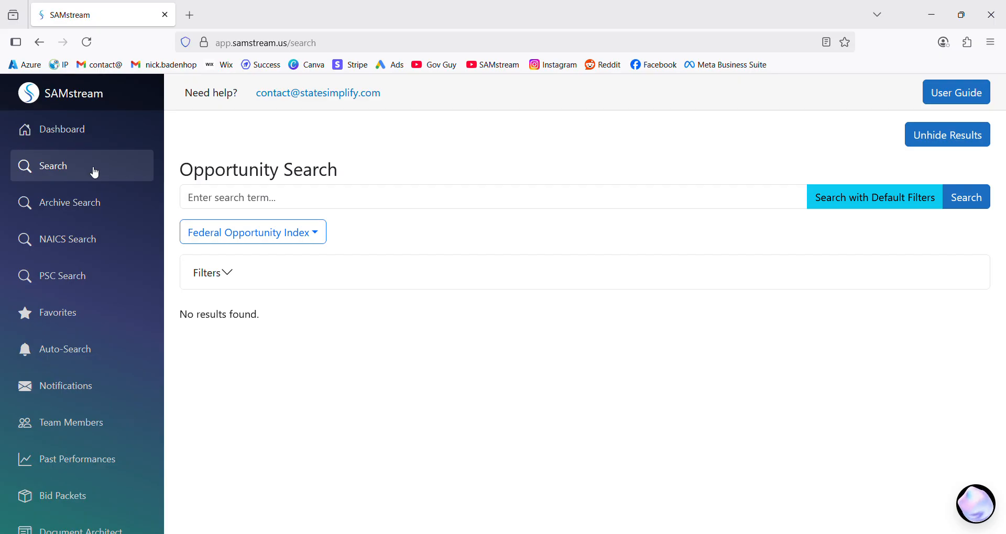
pyautogui.click(95, 172)
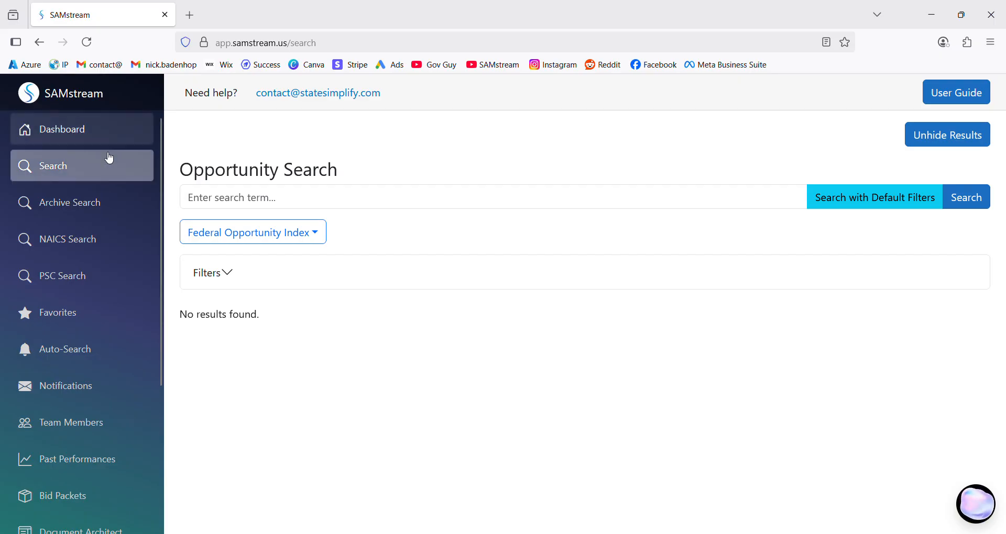
pyautogui.click(209, 201)
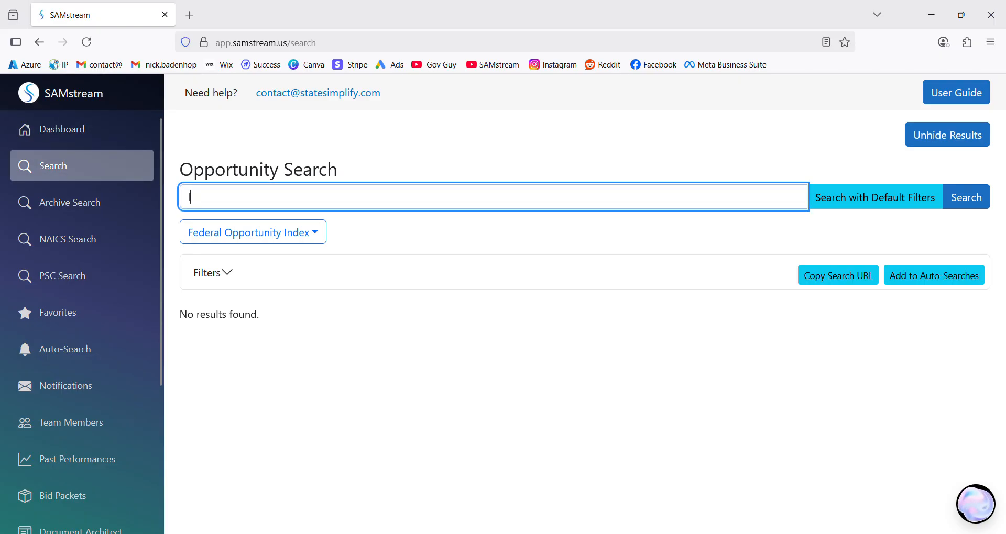
pyautogui.write('landscaping')
pyautogui.write('d')
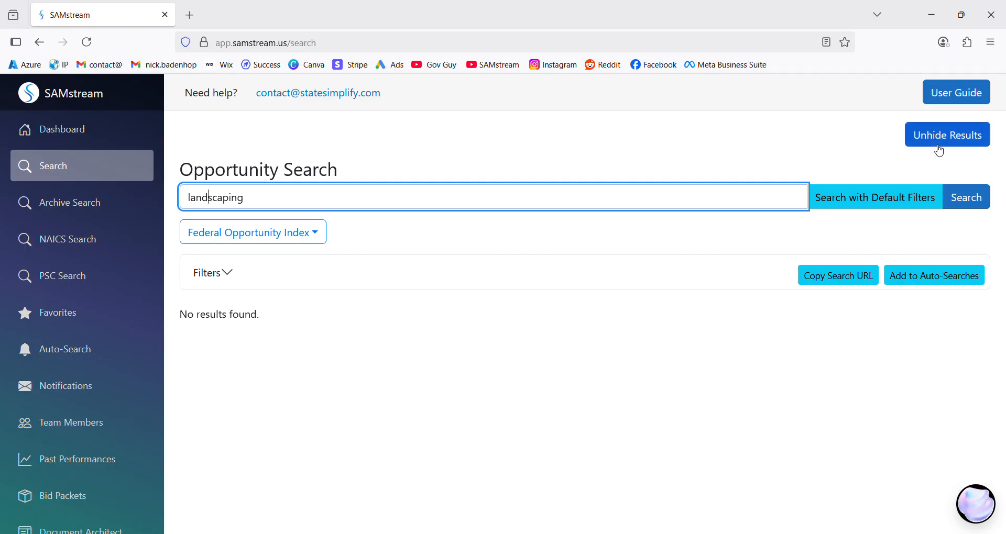
pyautogui.click(968, 200)
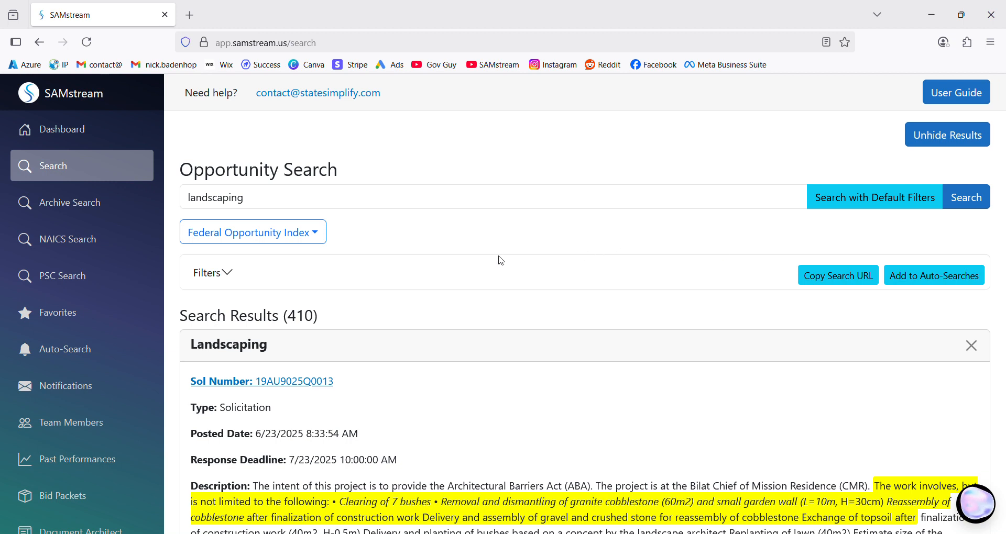
# Expand the search filters and limit the landscaping results to the place-of-performance country USA
pyautogui.click(235, 275)
pyautogui.scroll(-5, 234, 293)
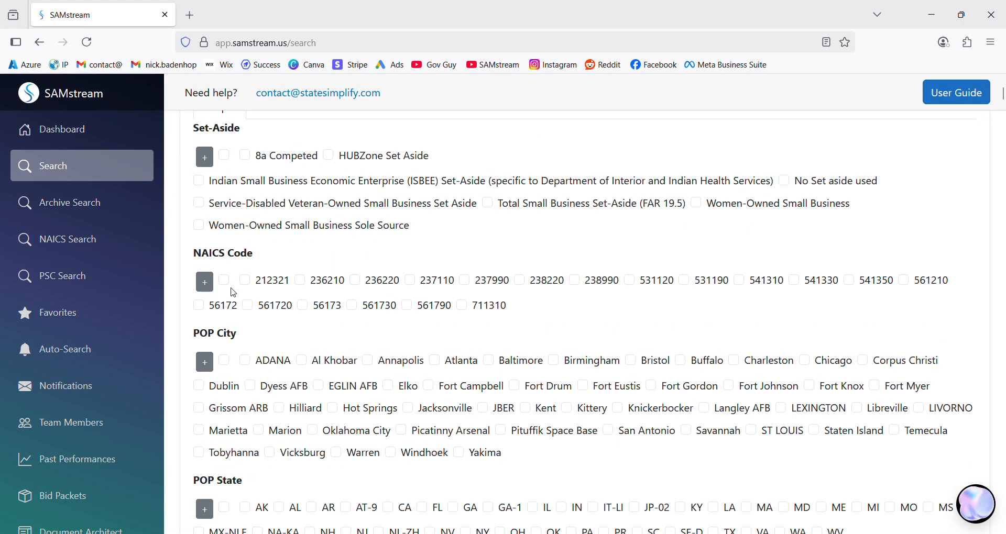
pyautogui.scroll(2, 233, 291)
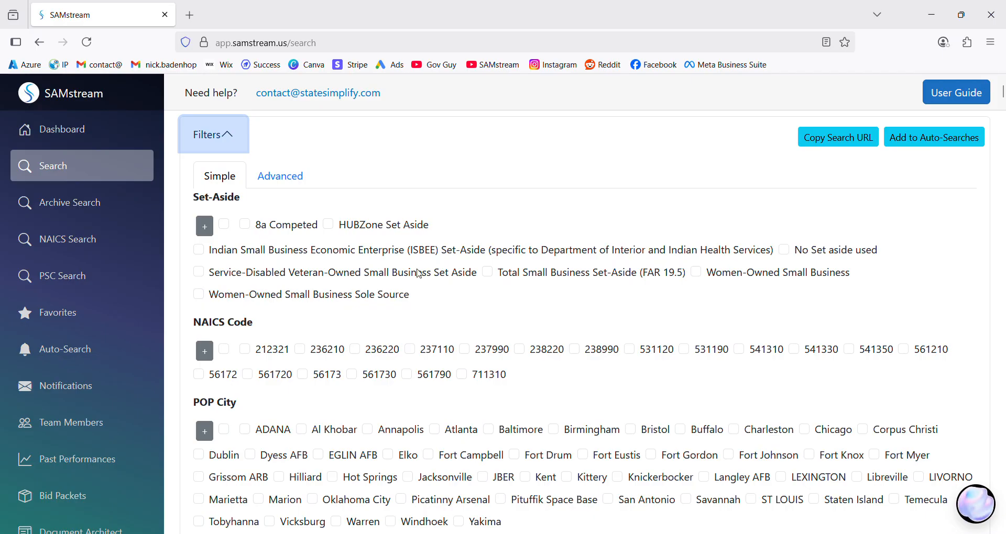
pyautogui.scroll(-3, 388, 299)
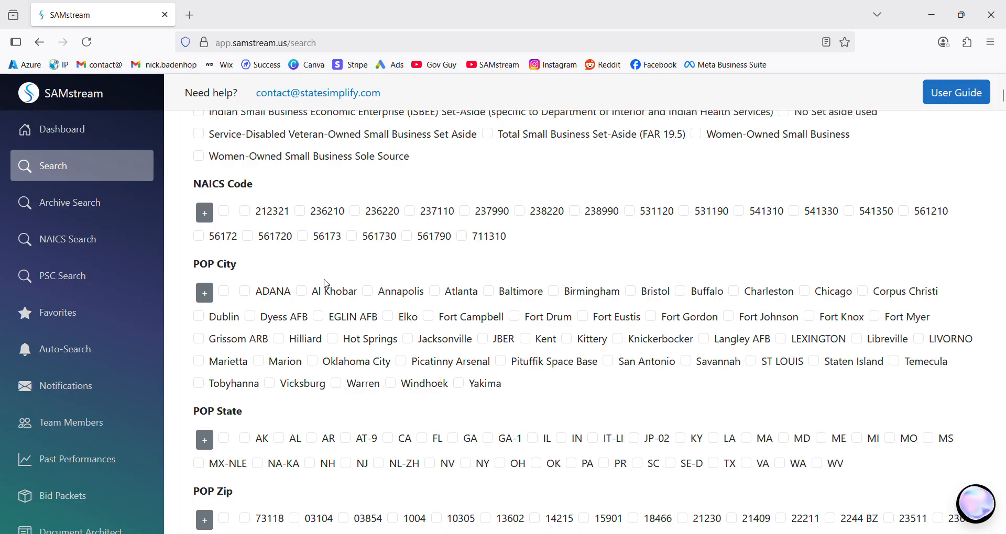
pyautogui.scroll(-3, 326, 283)
pyautogui.scroll(-2, 326, 284)
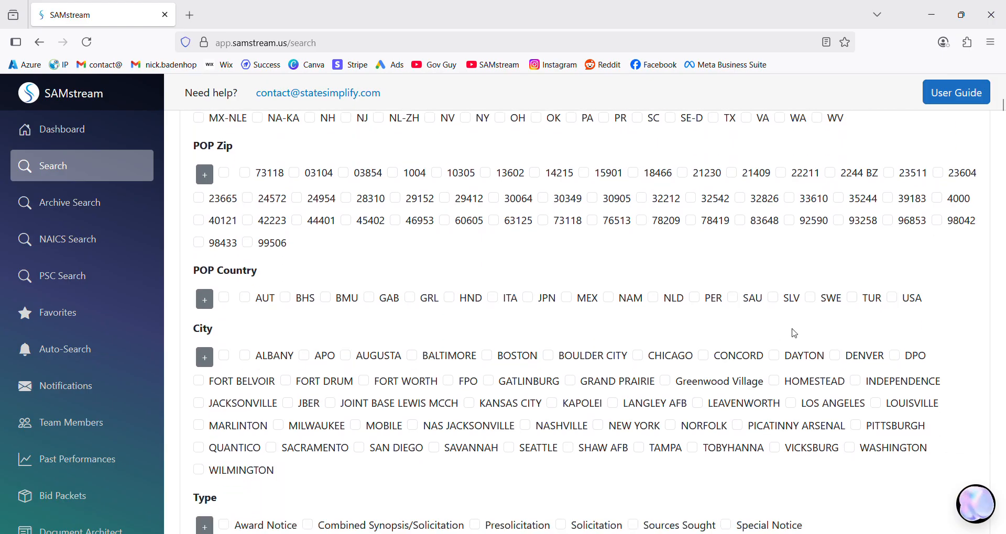
pyautogui.click(893, 298)
pyautogui.click(287, 272)
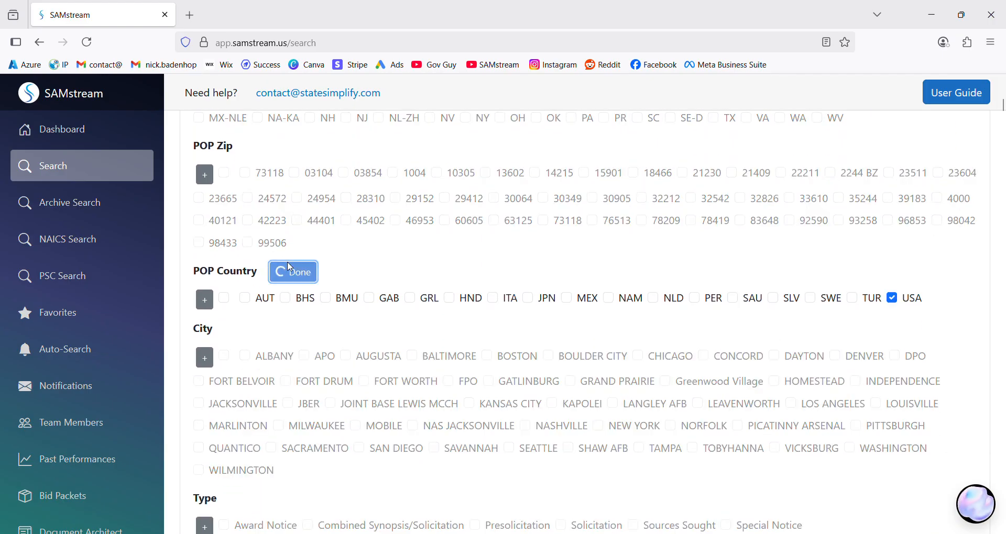
# Filter the opportunities to response deadlines from 08/06/2025 to 11/06/2025
pyautogui.scroll(-8, 293, 315)
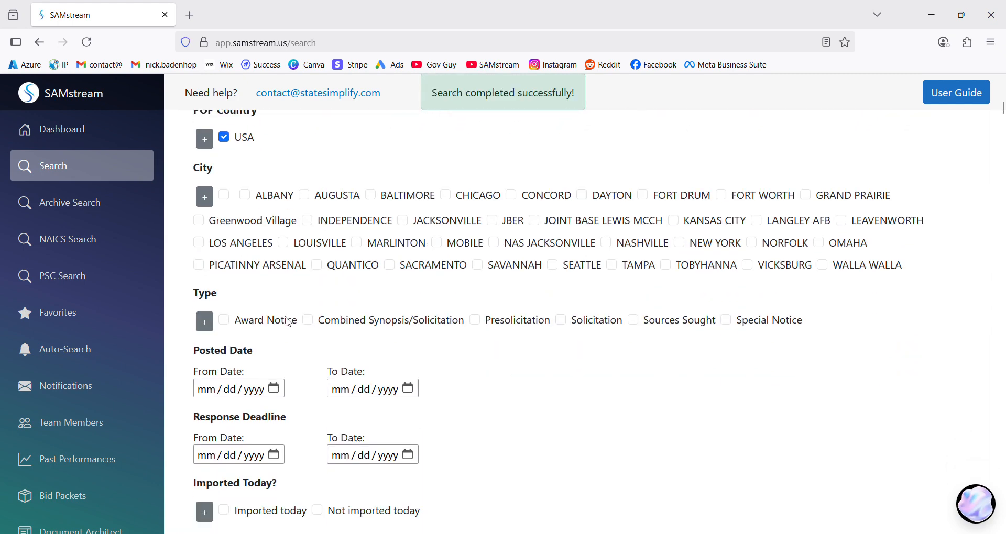
pyautogui.click(281, 320)
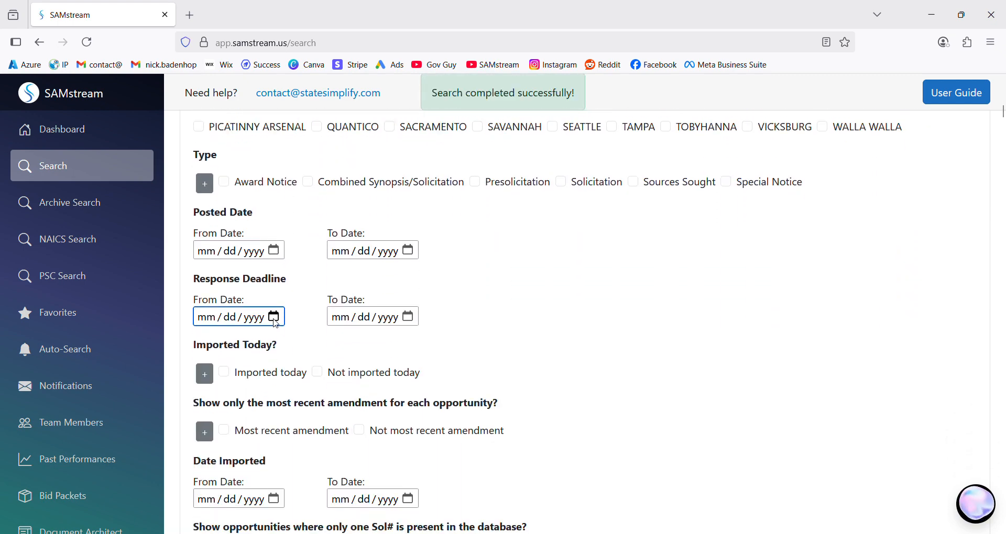
pyautogui.write('08062025')
pyautogui.press('Tab')
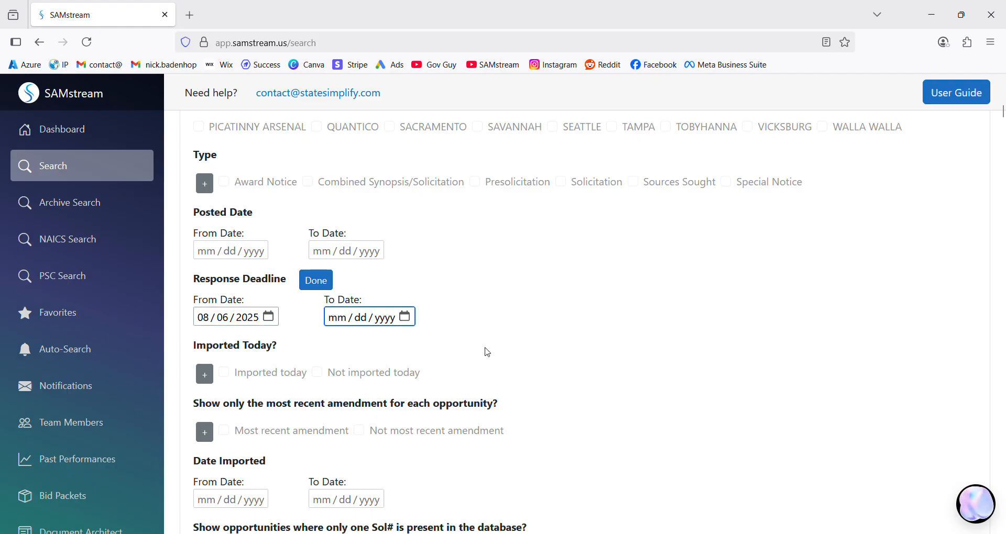
pyautogui.write('11062025')
pyautogui.click(323, 284)
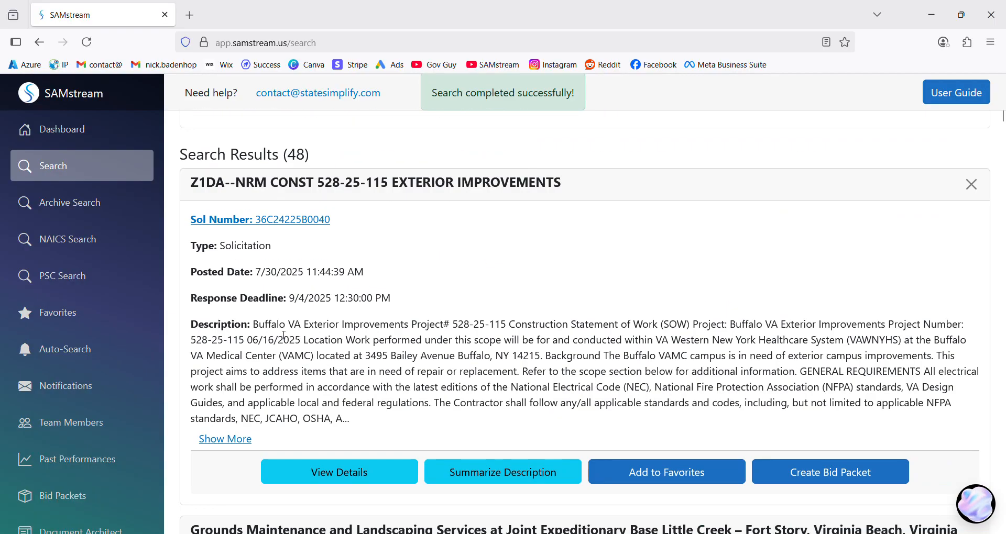
# Look through the filtered landscaping opportunities, checking their types, posted dates, response deadlines and descriptions
pyautogui.scroll(-2, 284, 335)
pyautogui.scroll(4, 282, 335)
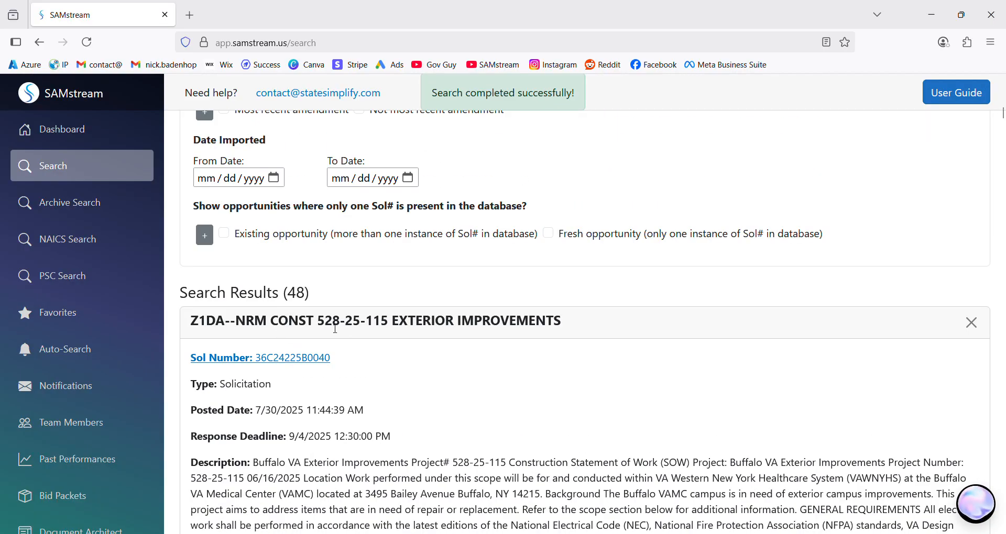
pyautogui.scroll(-9, 354, 330)
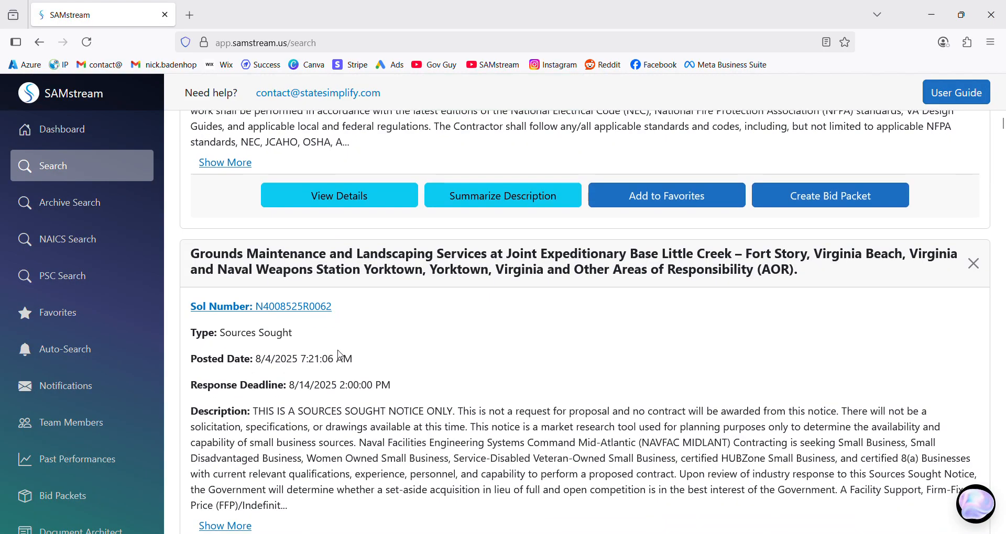
pyautogui.scroll(-8, 378, 273)
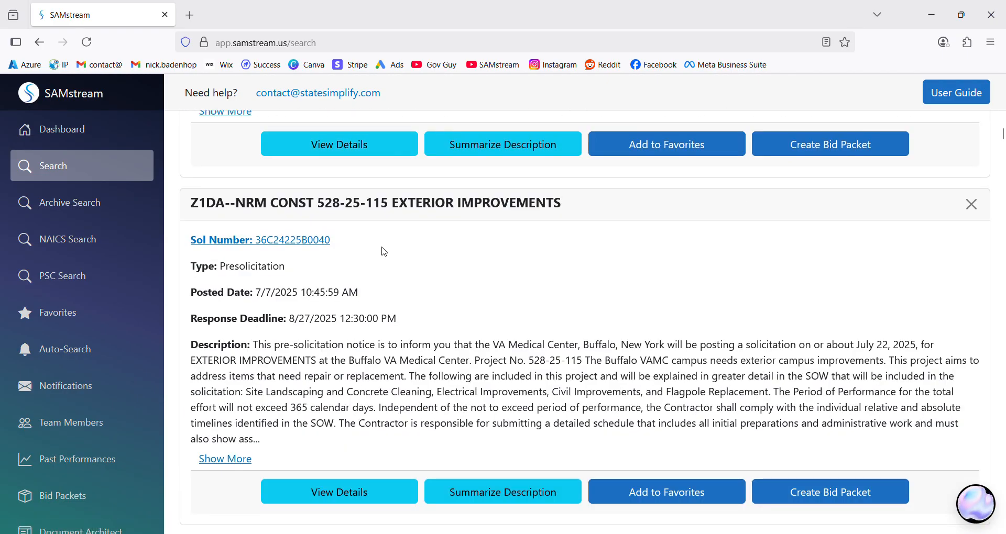
pyautogui.scroll(-5, 375, 272)
pyautogui.scroll(-3, 385, 252)
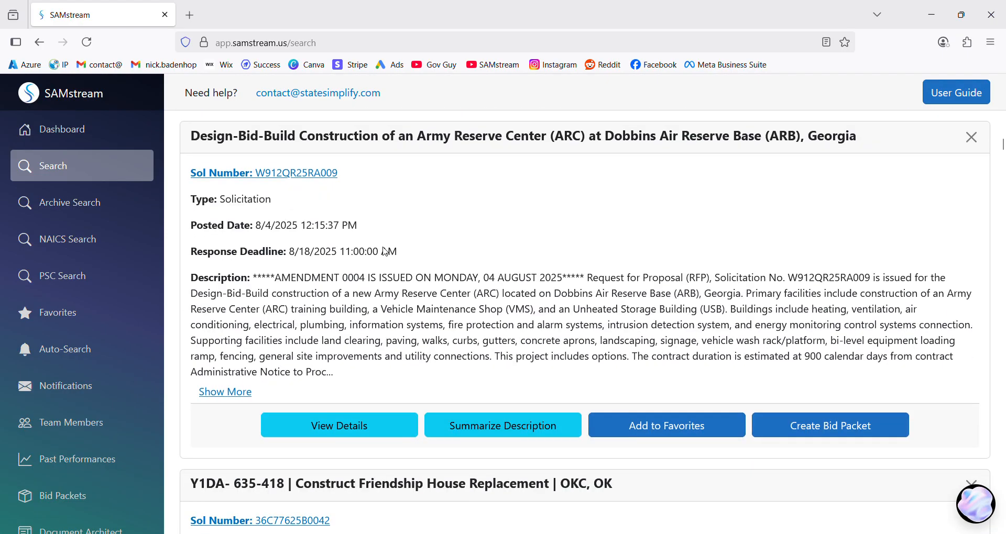
pyautogui.scroll(-11, 388, 252)
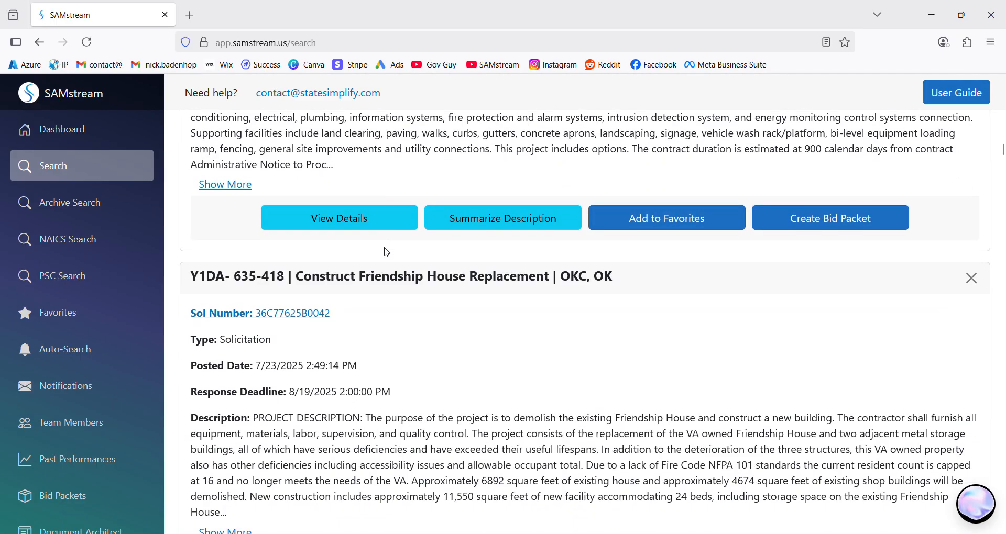
pyautogui.scroll(-19, 390, 252)
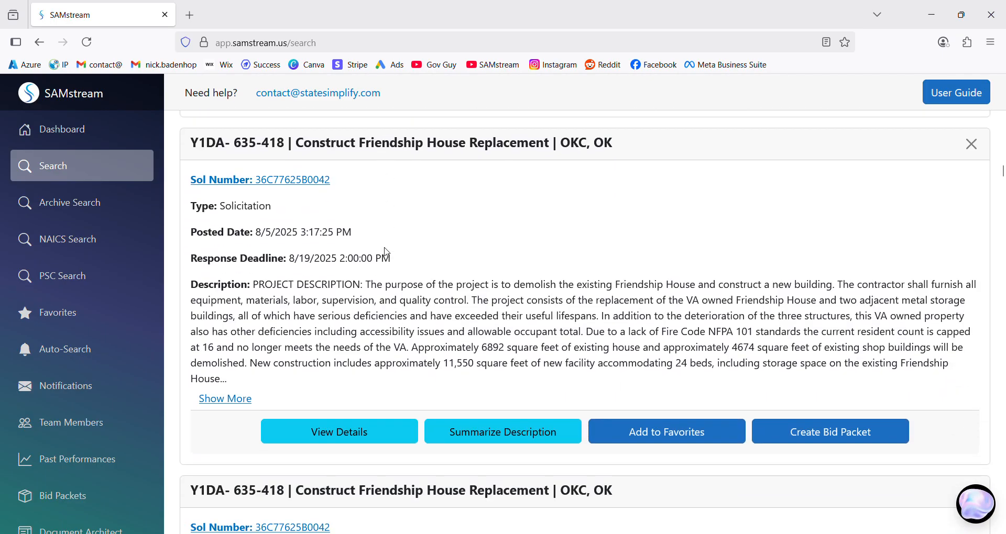
pyautogui.scroll(-8, 387, 252)
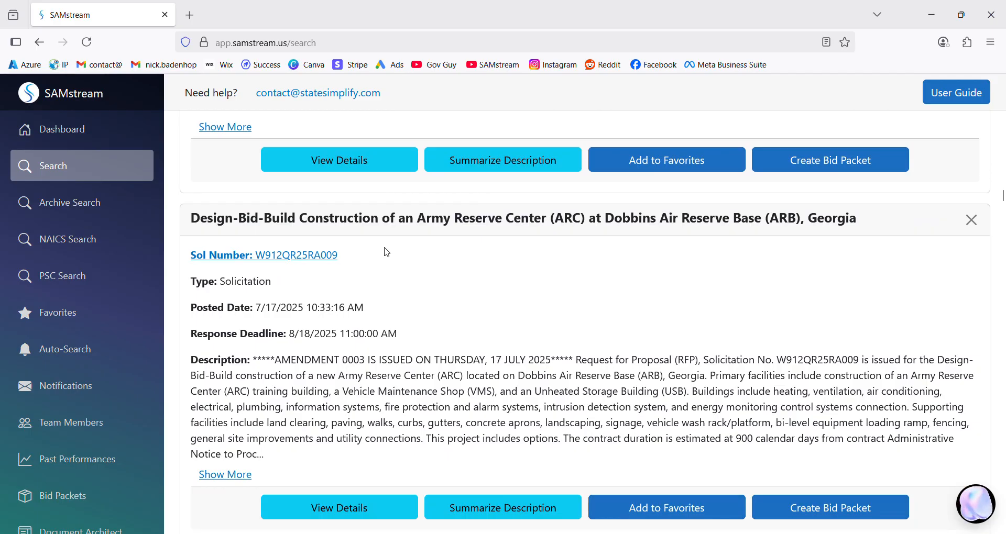
pyautogui.scroll(-7, 387, 252)
pyautogui.scroll(10, 387, 253)
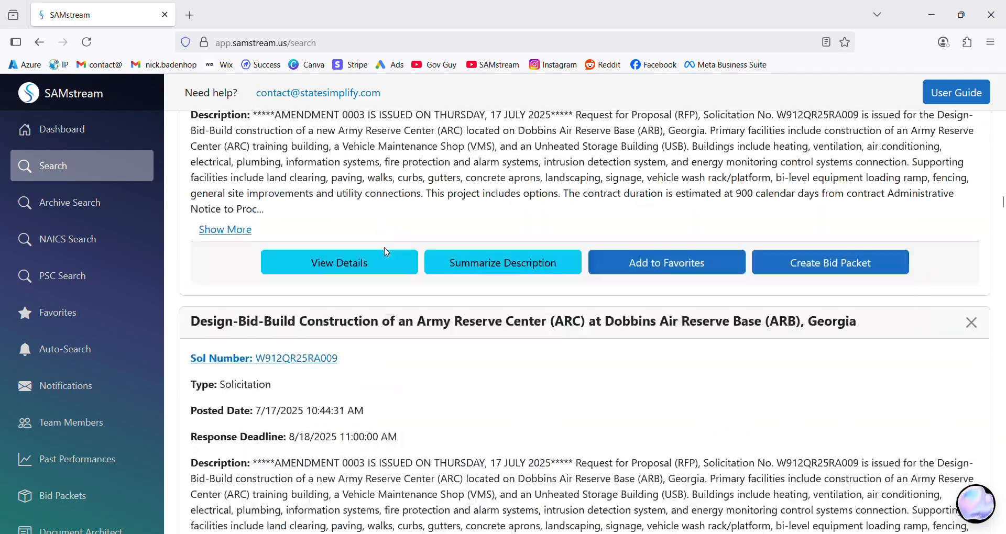
pyautogui.scroll(20, 387, 252)
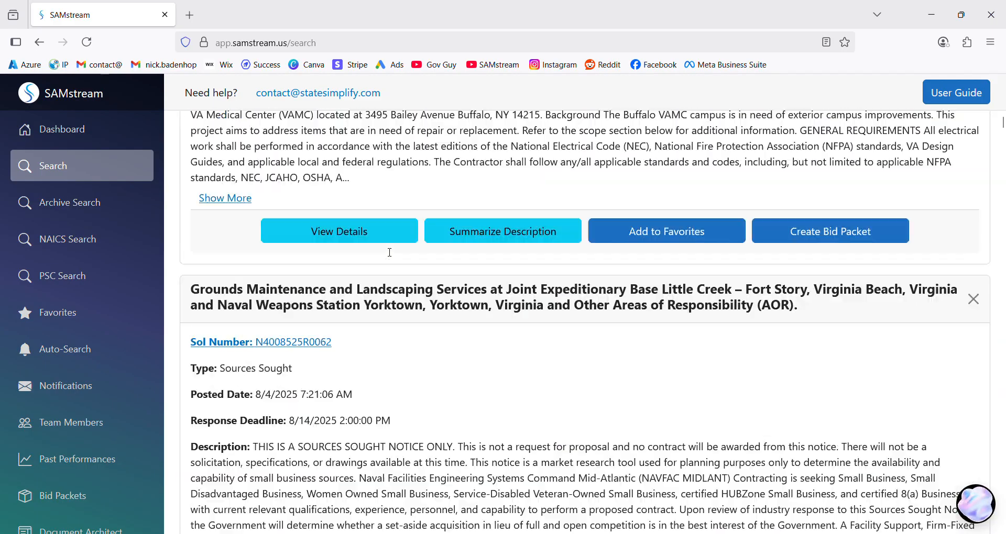
# Review the available simple filters and the ones applied to the landscaping search
pyautogui.scroll(-12, 389, 252)
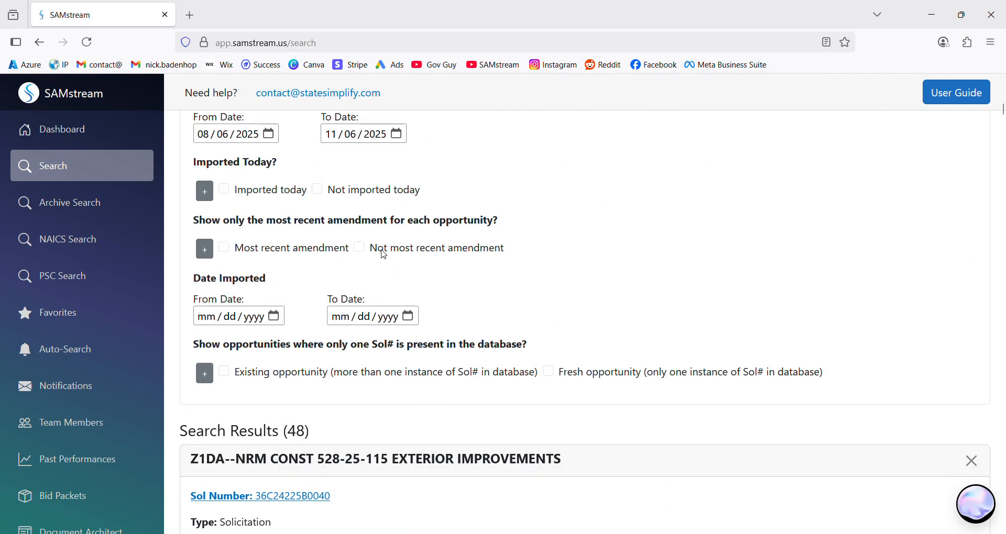
pyautogui.scroll(4, 386, 255)
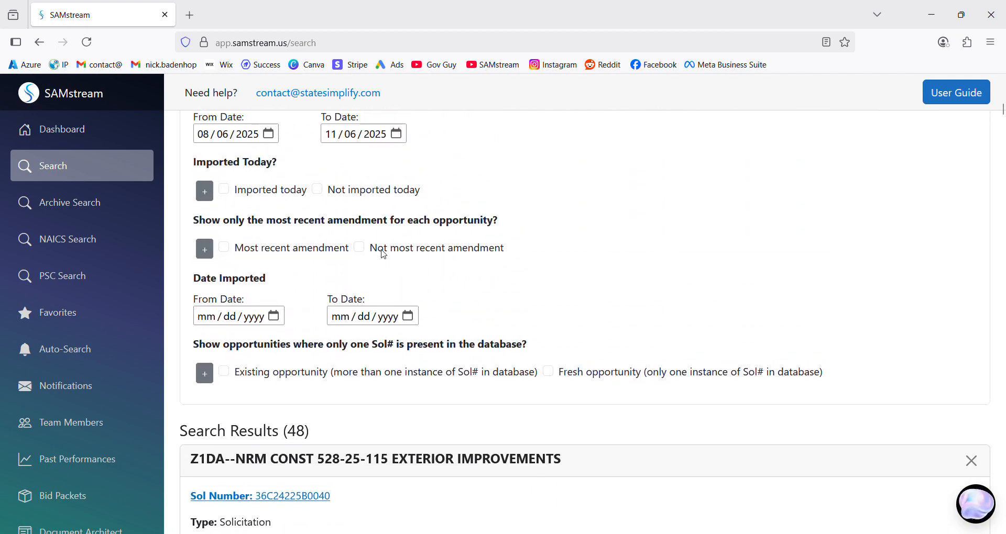
pyautogui.scroll(-3, 384, 255)
pyautogui.scroll(1, 384, 255)
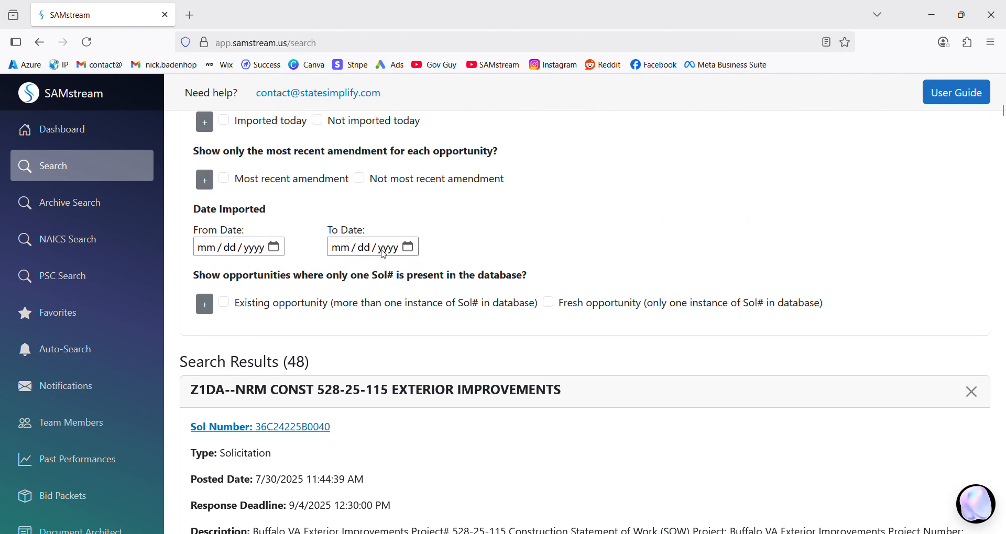
pyautogui.scroll(-2, 384, 255)
pyautogui.scroll(2, 385, 257)
pyautogui.scroll(15, 384, 257)
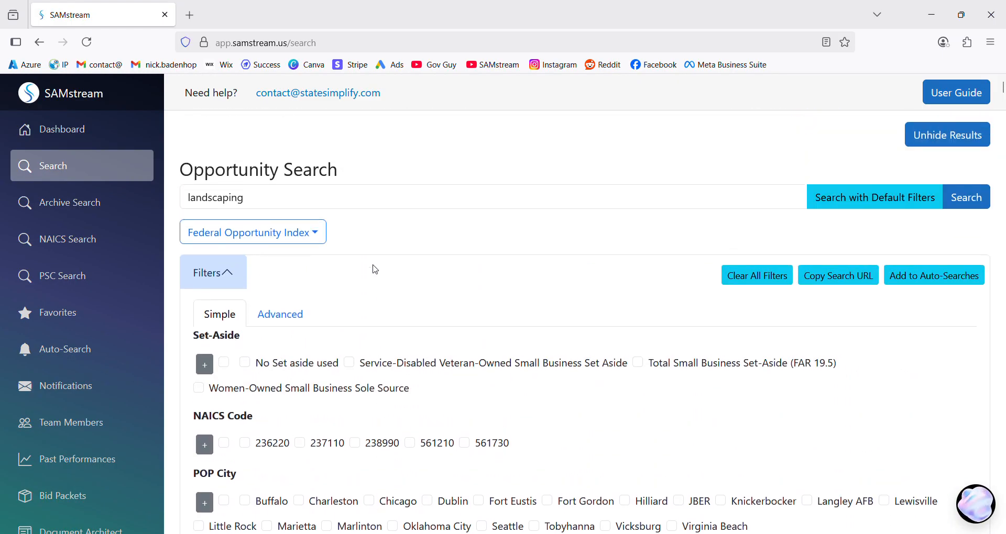
pyautogui.scroll(-5, 361, 283)
pyautogui.scroll(-5, 362, 289)
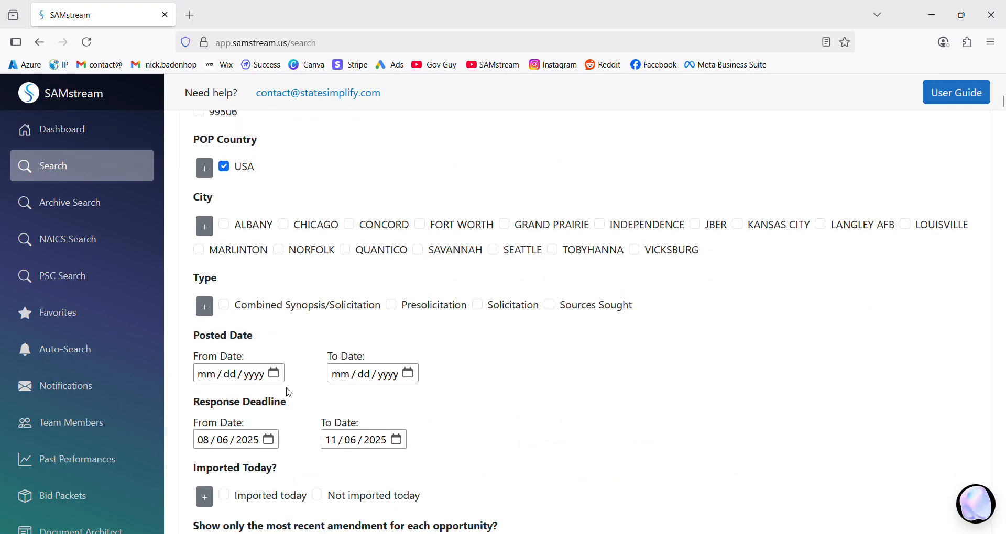
pyautogui.scroll(5, 292, 382)
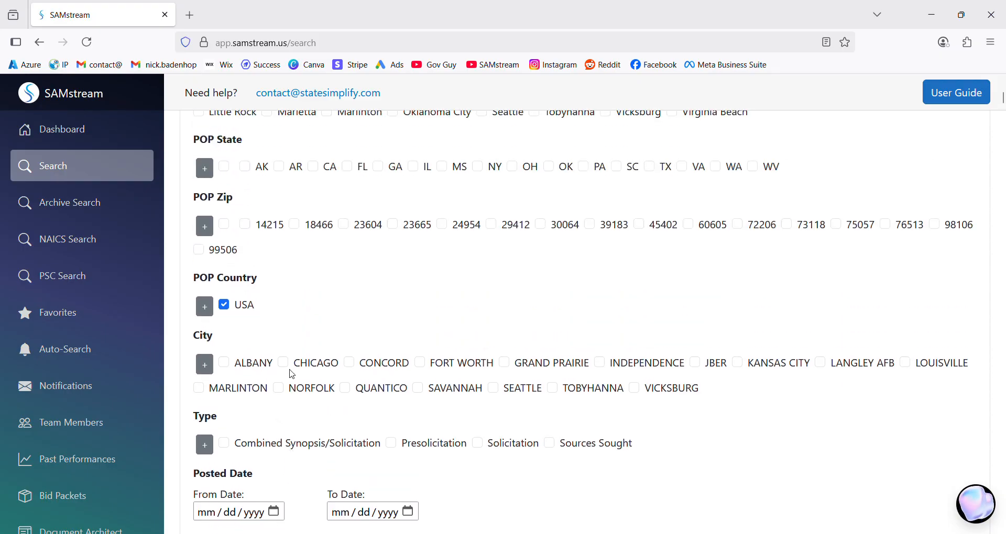
pyautogui.scroll(5, 292, 374)
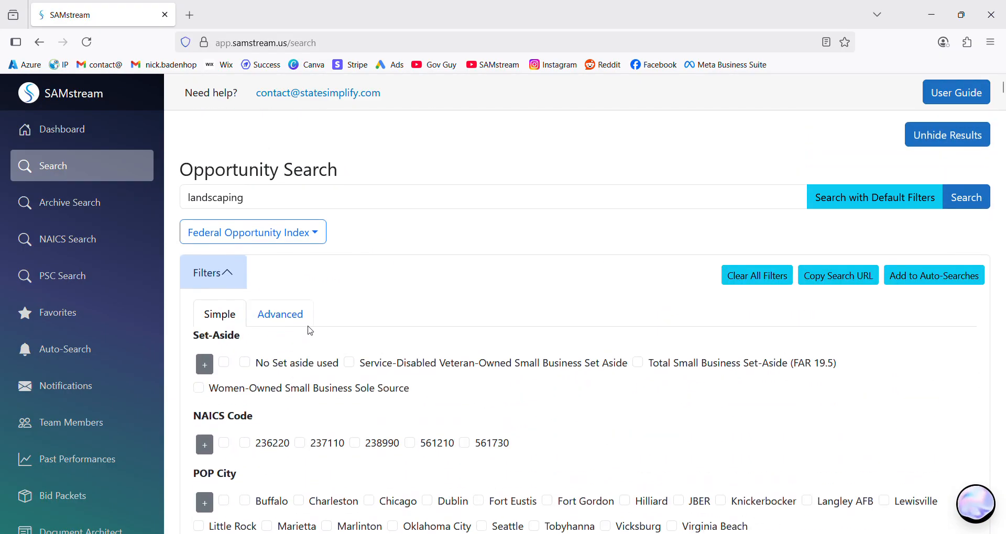
# Save the filtered landscaping search as an auto-search on the Federal Opportunity Index with PopCountry USA
pyautogui.click(922, 282)
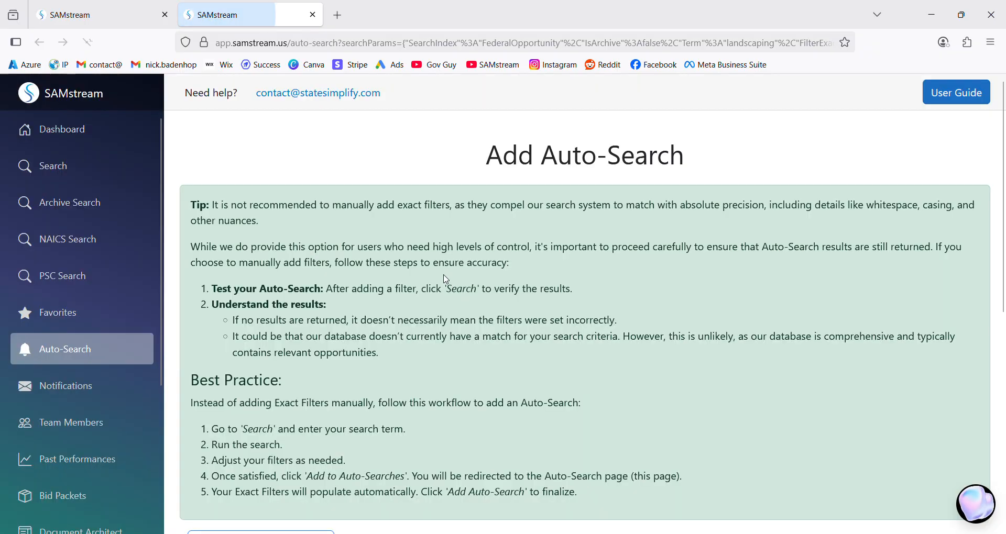
pyautogui.scroll(-5, 410, 264)
pyautogui.scroll(-2, 413, 268)
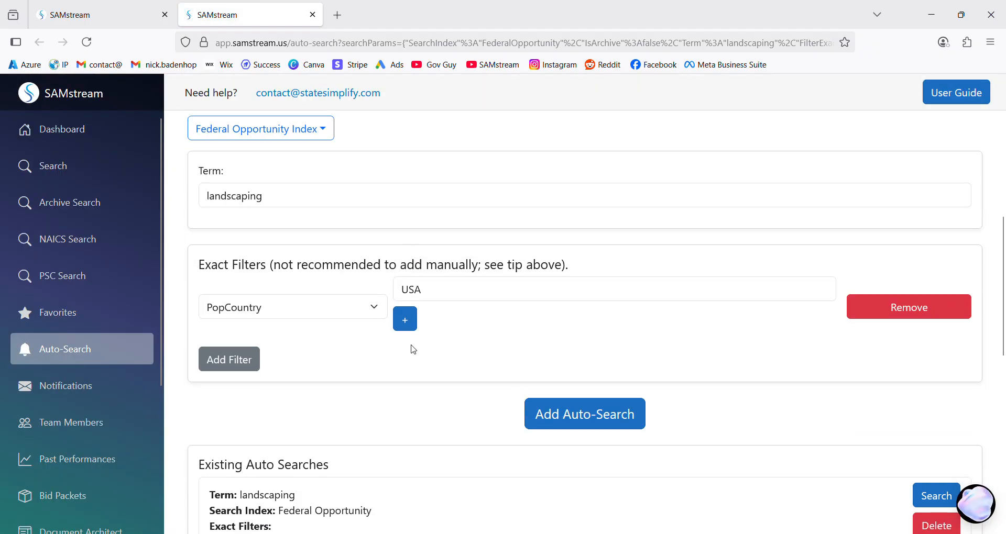
pyautogui.click(608, 414)
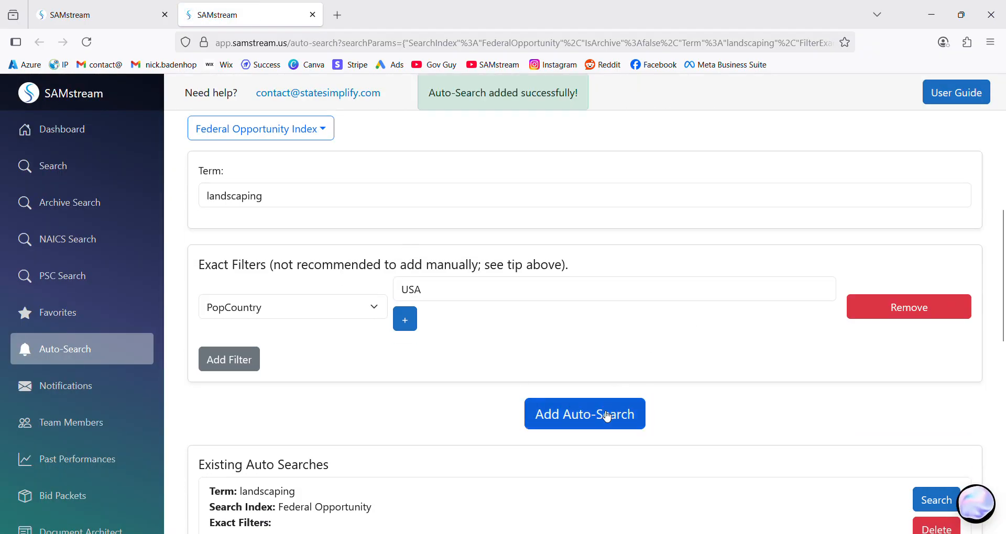
# Check the new landscaping entry under Existing Auto Searches, highlighting its search index and PopCountry filter value
pyautogui.scroll(-3, 391, 393)
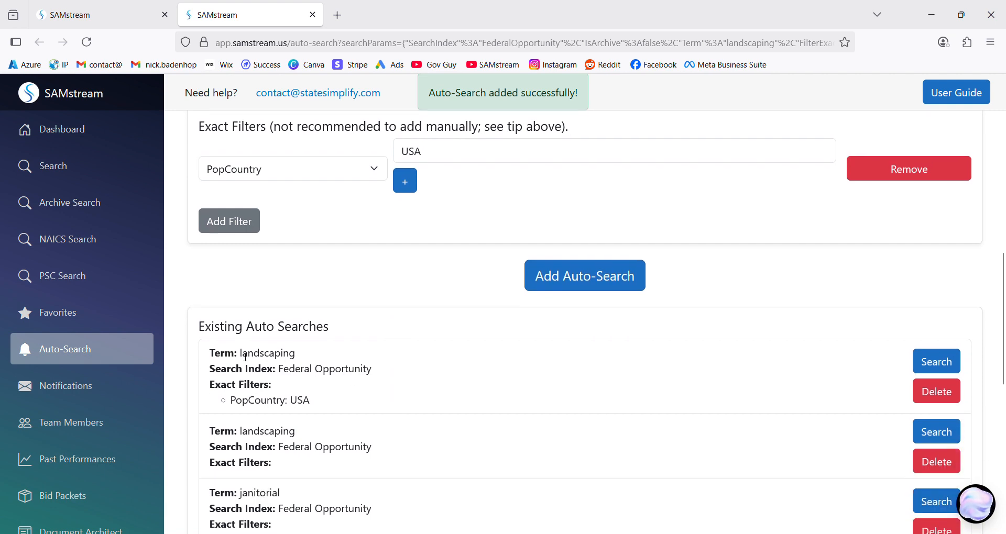
pyautogui.moveTo(239, 353); pyautogui.dragTo(373, 370)
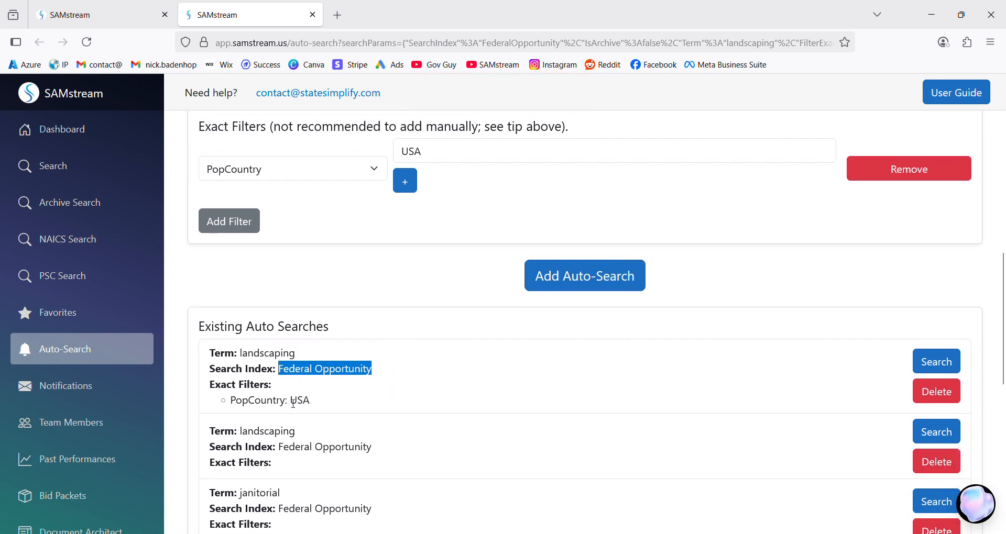
pyautogui.moveTo(290, 402); pyautogui.dragTo(330, 404)
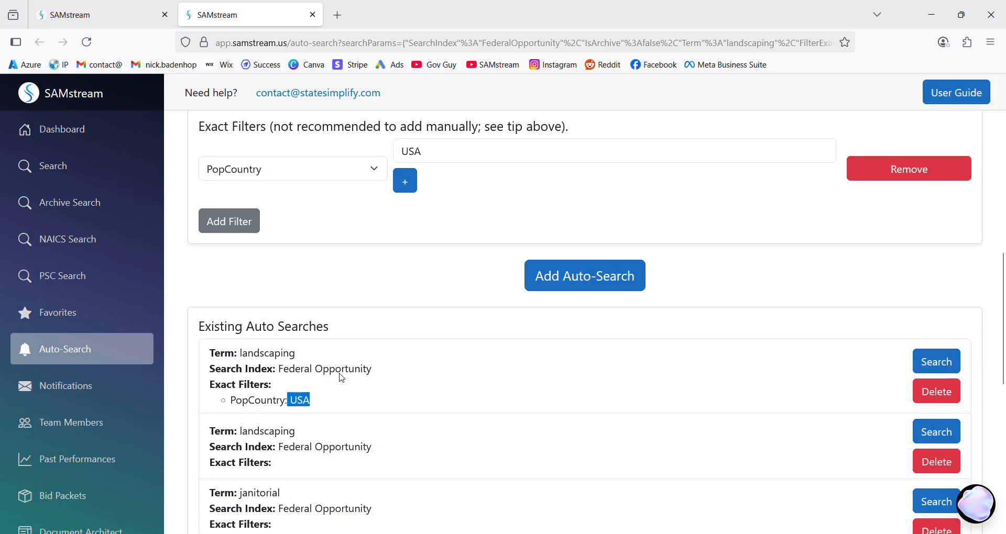
# Review the auto-search match notifications and return to the Auto-Search page
pyautogui.click(77, 395)
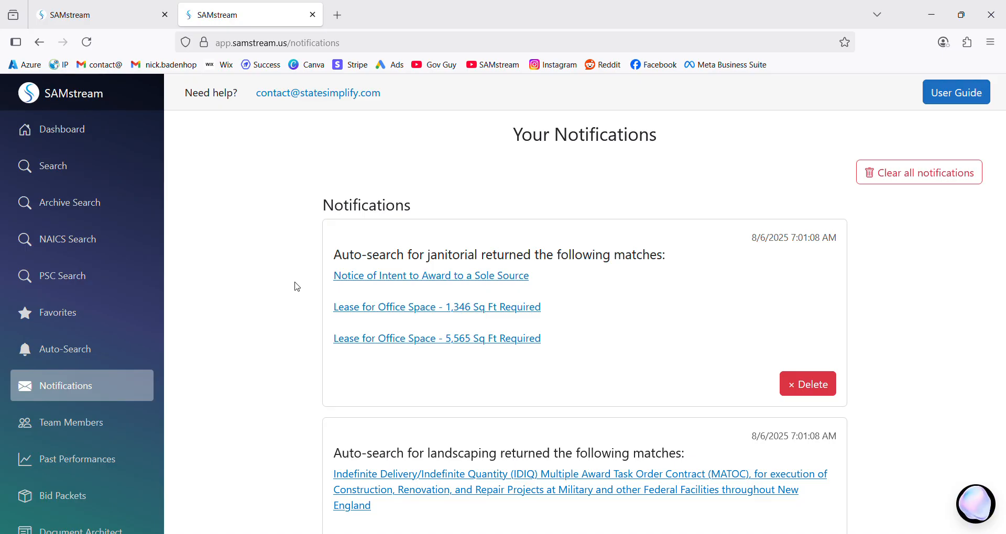
pyautogui.scroll(-2, 443, 244)
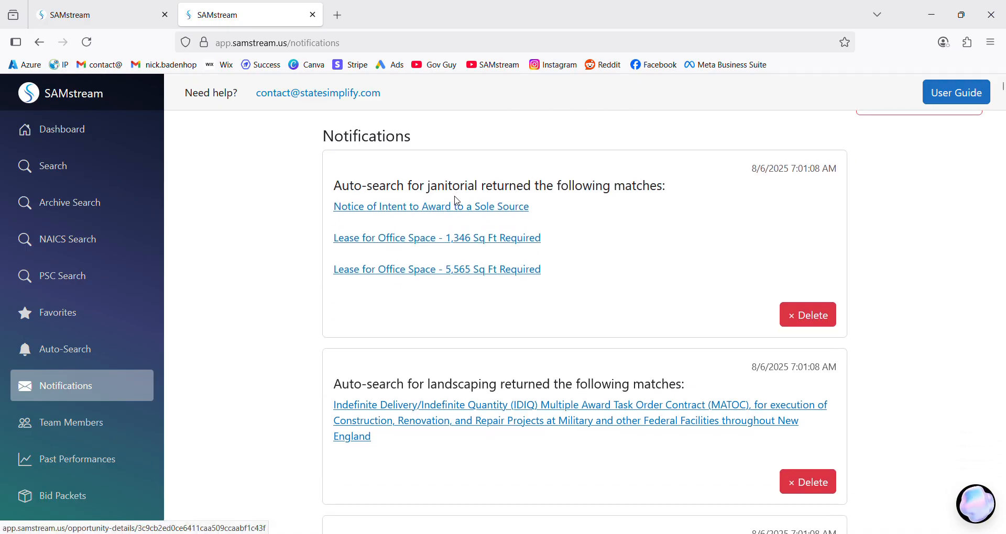
pyautogui.scroll(-2, 446, 341)
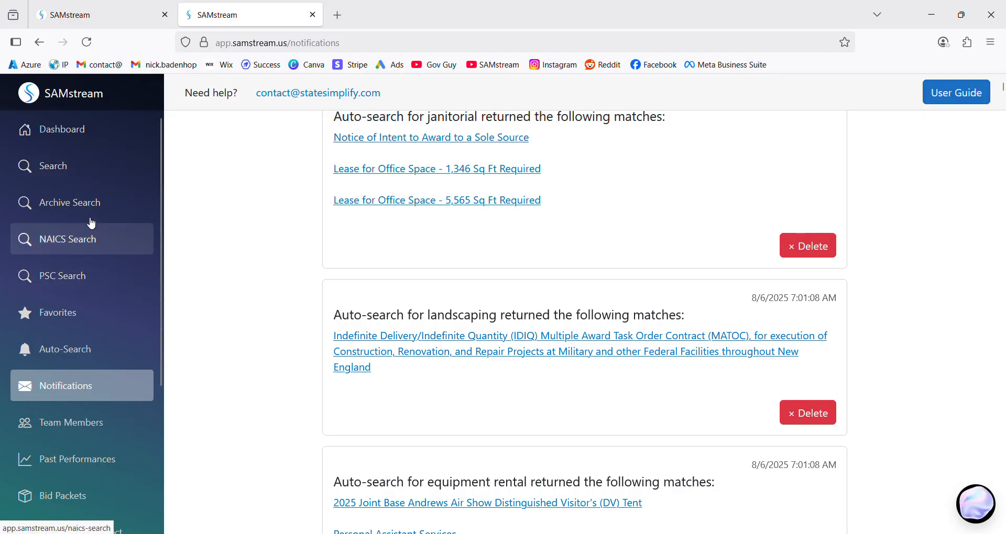
pyautogui.click(82, 362)
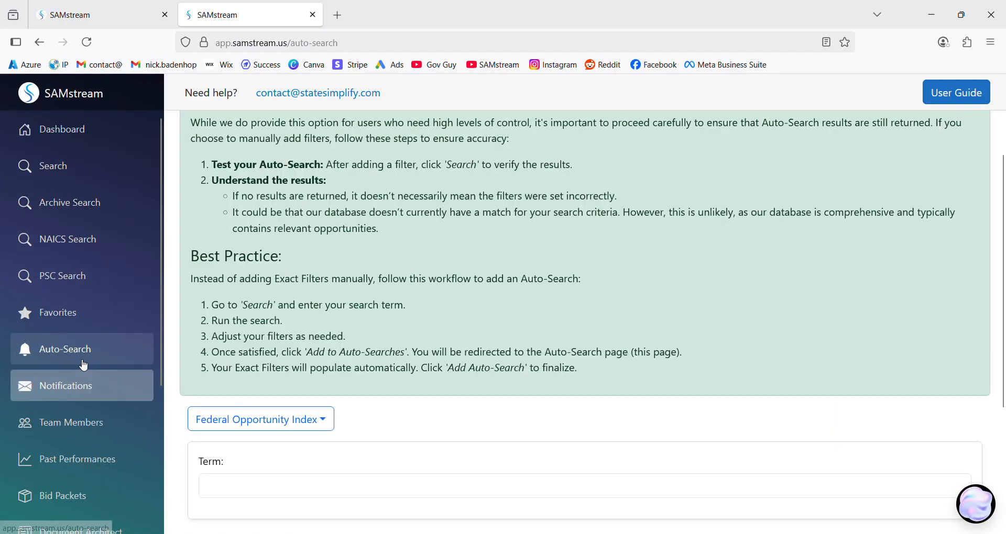
# Review the Existing Auto Searches list, highlighting the landscaping, janitorial, equipment rental and stump grinding terms
pyautogui.scroll(-8, 254, 335)
pyautogui.scroll(-3, 254, 335)
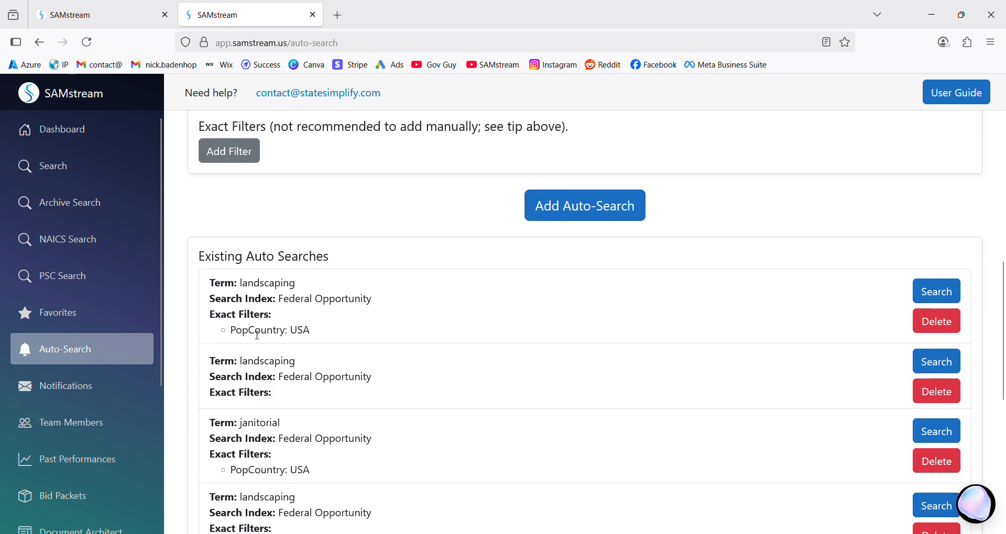
pyautogui.scroll(-2, 258, 351)
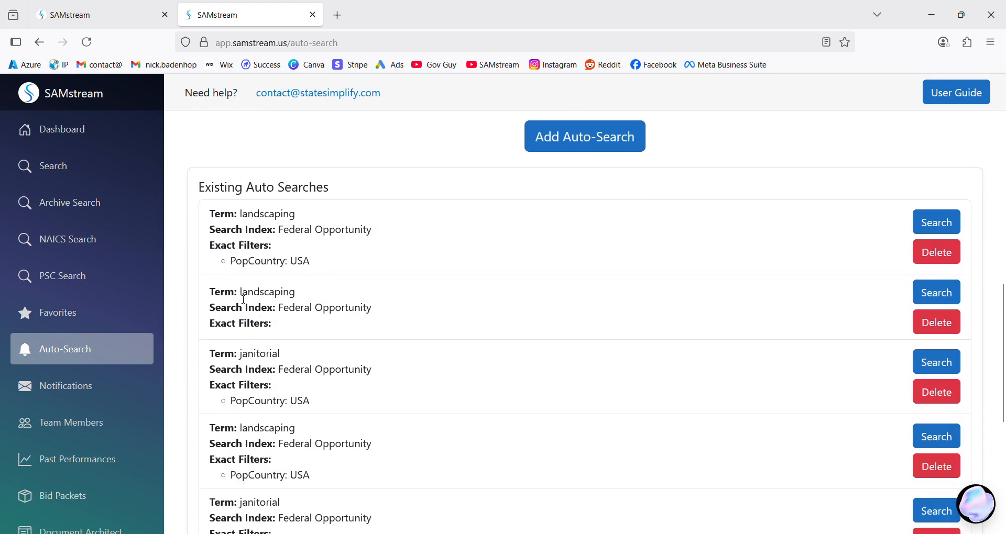
pyautogui.moveTo(238, 297); pyautogui.dragTo(297, 296)
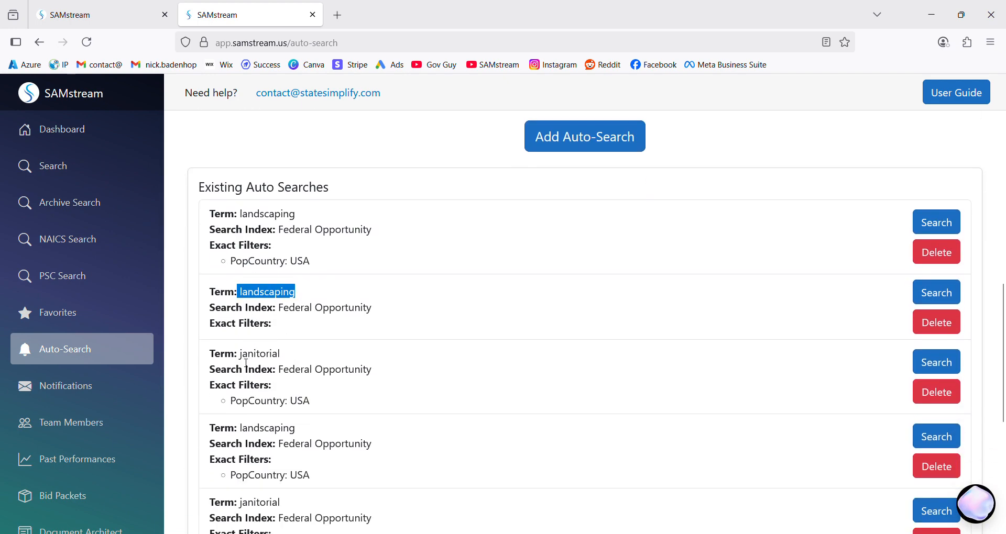
pyautogui.moveTo(240, 357); pyautogui.dragTo(330, 355)
pyautogui.scroll(-6, 330, 357)
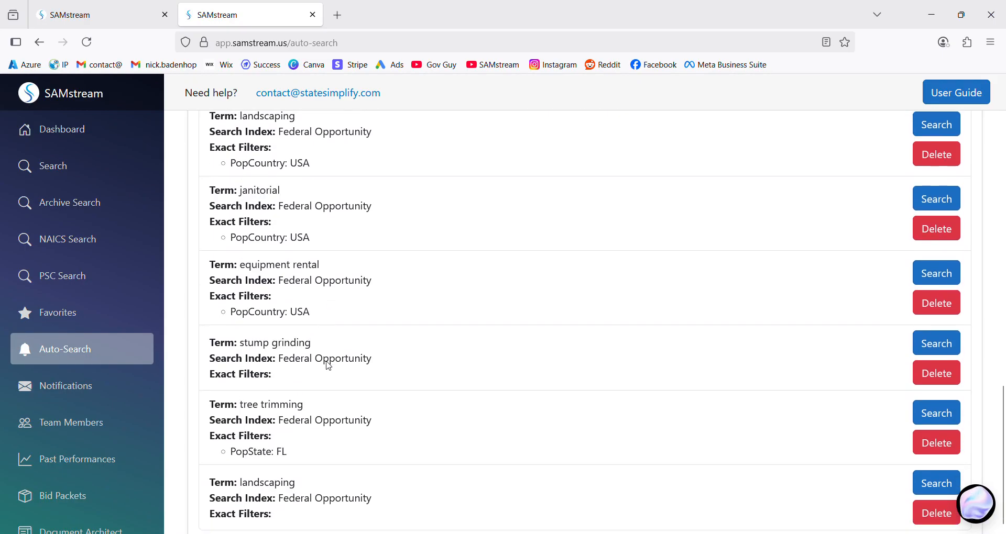
pyautogui.moveTo(240, 259); pyautogui.dragTo(338, 272)
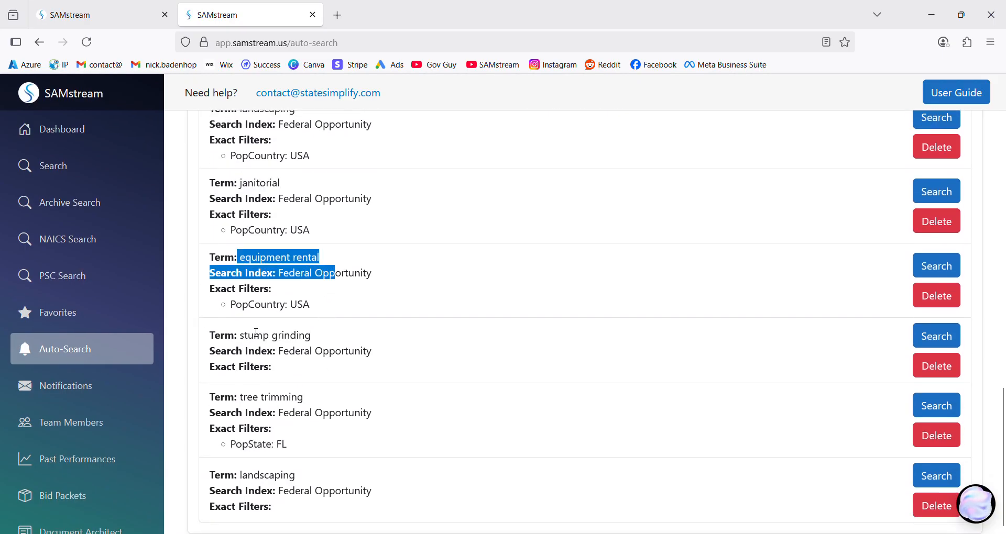
pyautogui.moveTo(236, 336); pyautogui.dragTo(340, 335)
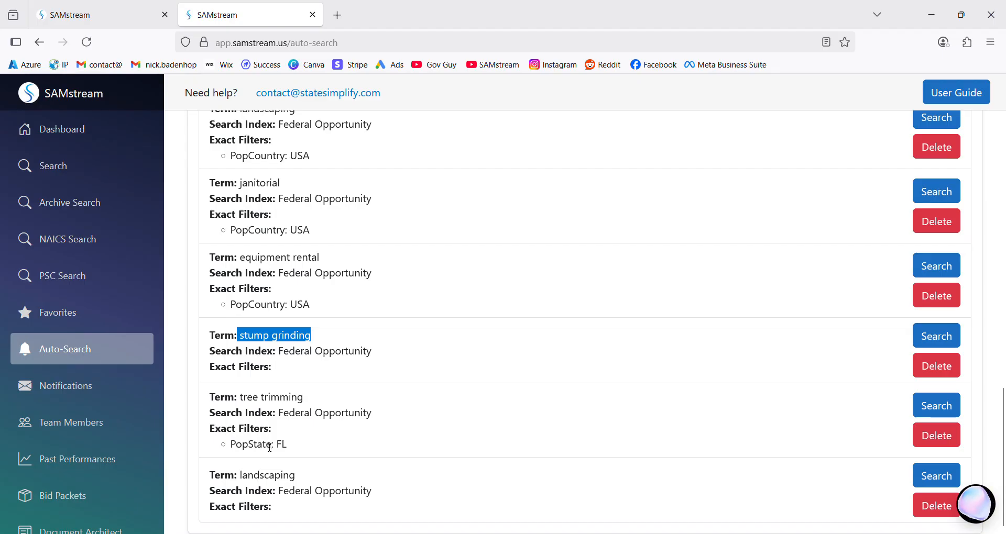
pyautogui.scroll(9, 273, 449)
pyautogui.scroll(1, 273, 449)
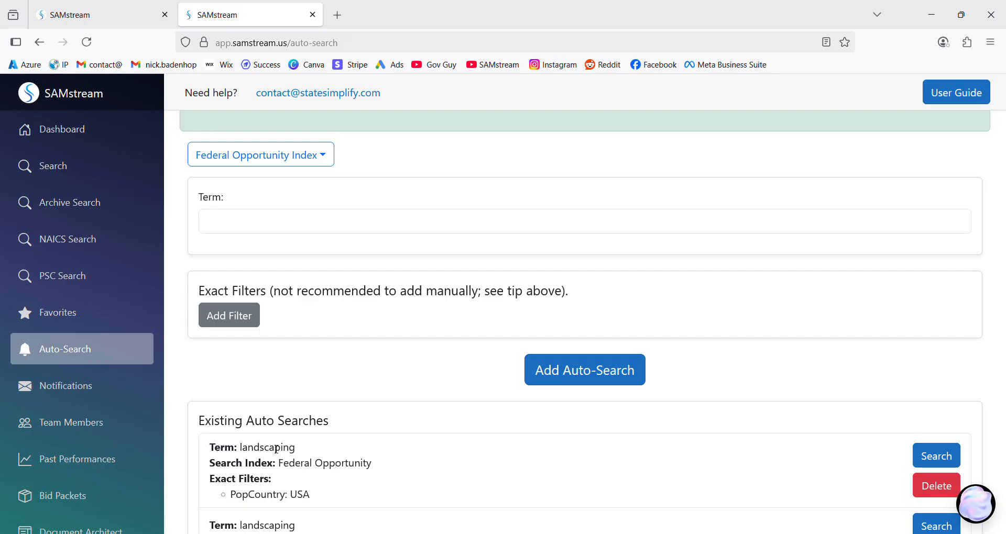
# Run the saved janitorial auto-search with PopCountry USA and browse its results to the Descanso Janitorial Services listing
pyautogui.scroll(-2, 364, 315)
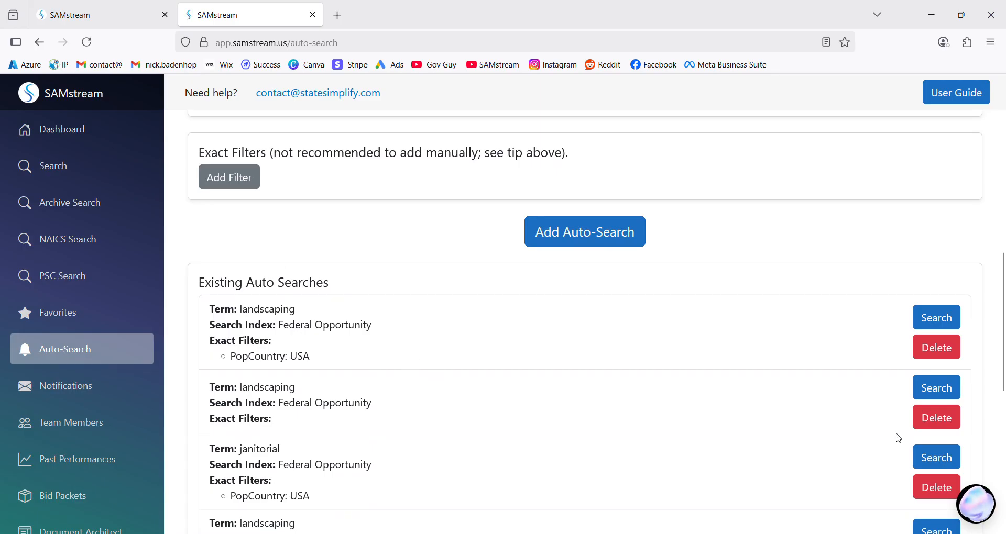
pyautogui.click(941, 458)
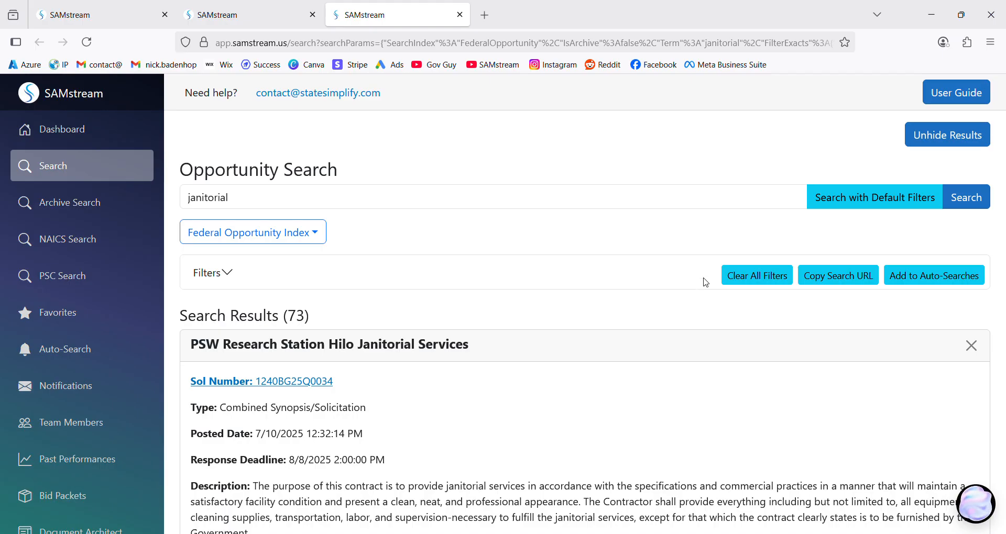
pyautogui.scroll(-3, 461, 263)
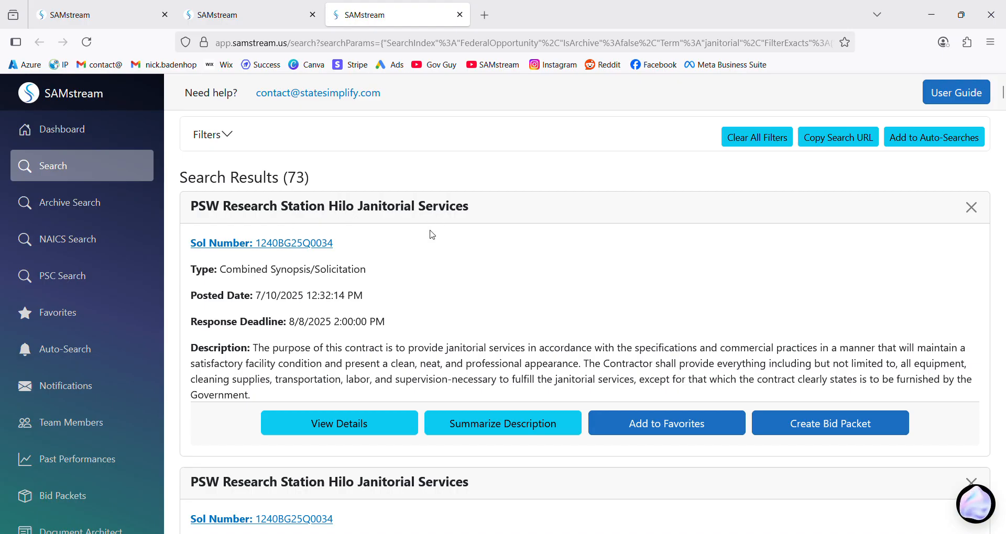
pyautogui.scroll(-7, 432, 234)
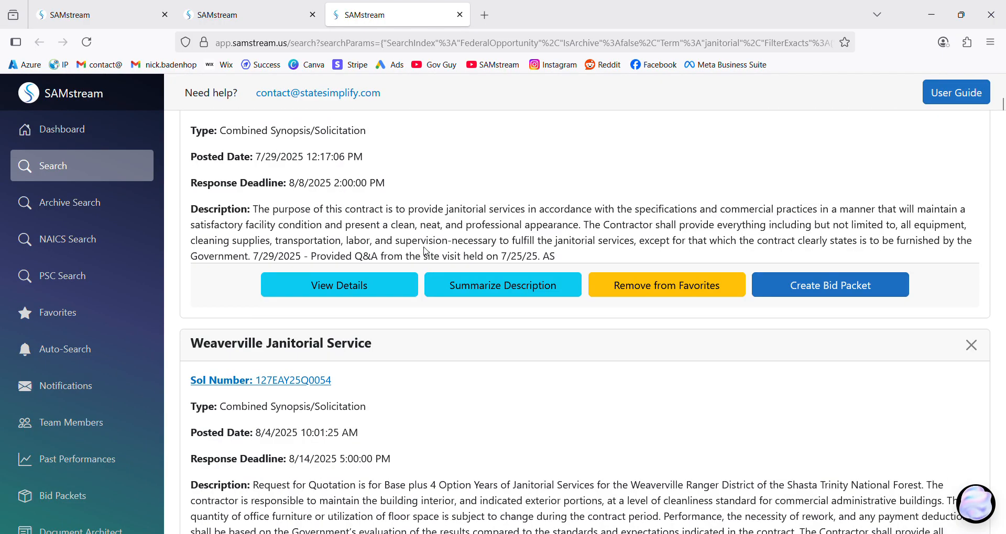
pyautogui.scroll(-2, 426, 253)
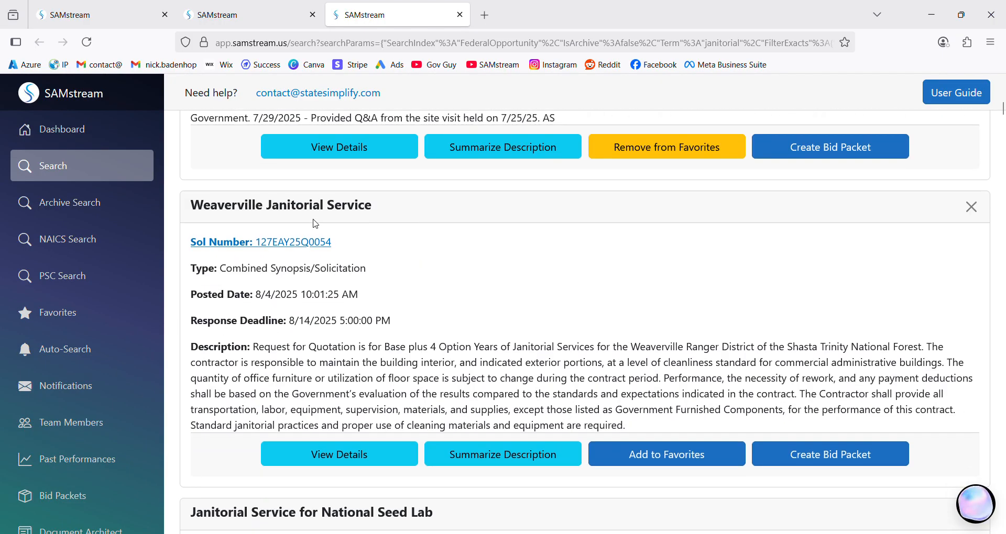
pyautogui.scroll(-5, 315, 223)
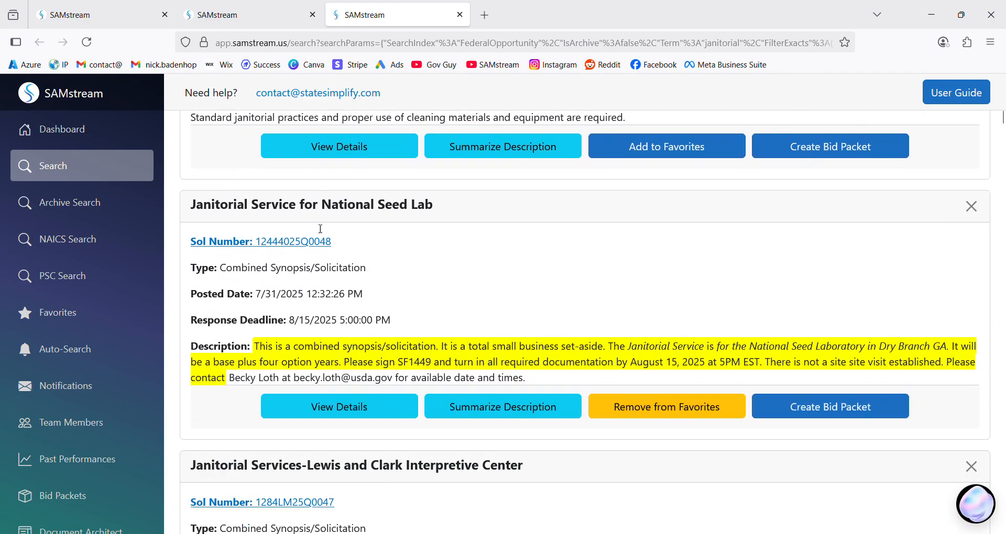
pyautogui.scroll(-5, 321, 229)
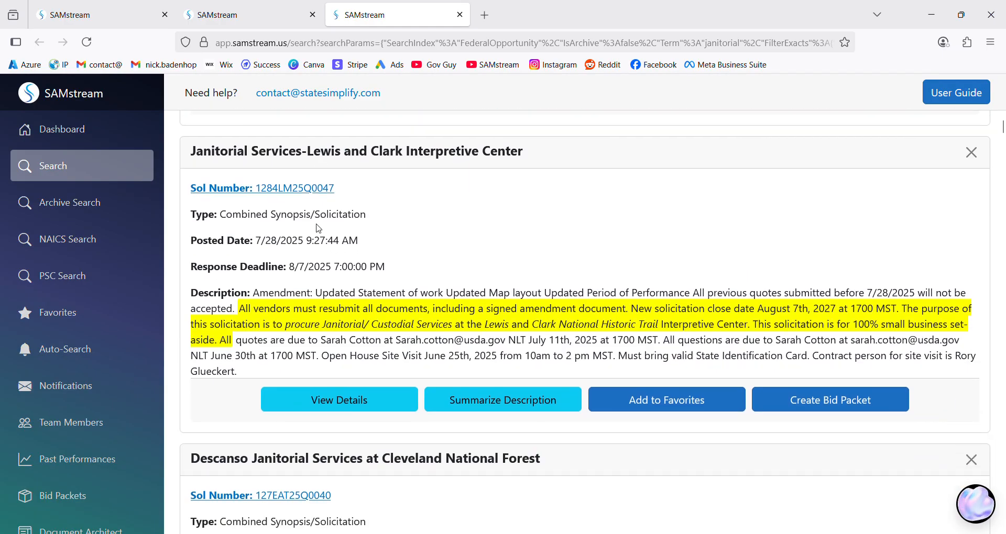
pyautogui.scroll(-2, 318, 228)
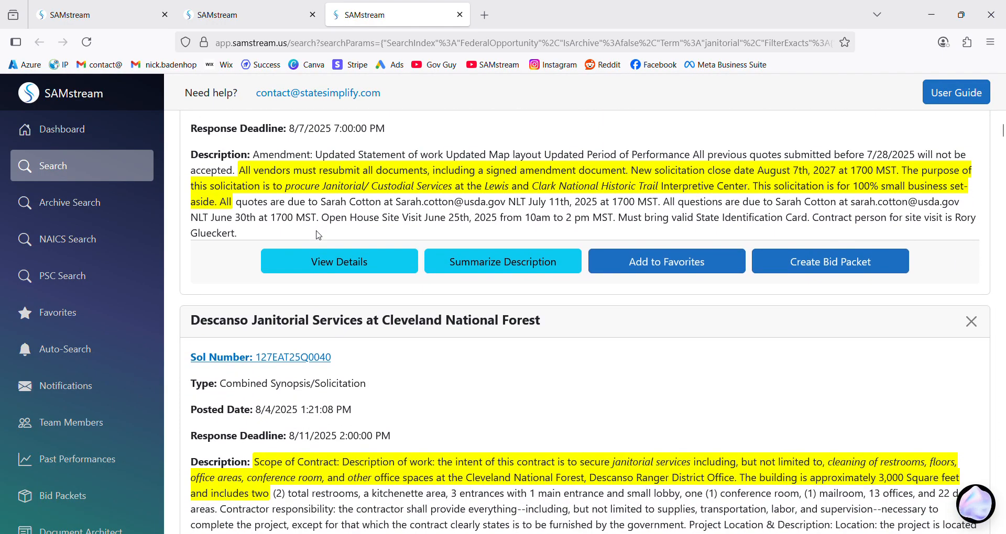
pyautogui.scroll(-3, 314, 310)
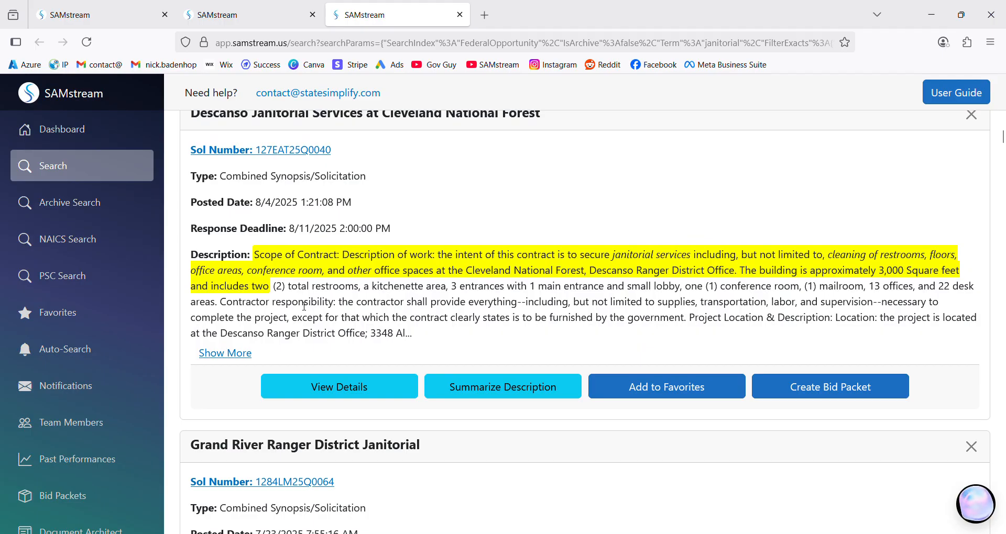
# Expand the full description of Descanso Janitorial Services at Cleveland National Forest and skim it to the end
pyautogui.scroll(1, 304, 307)
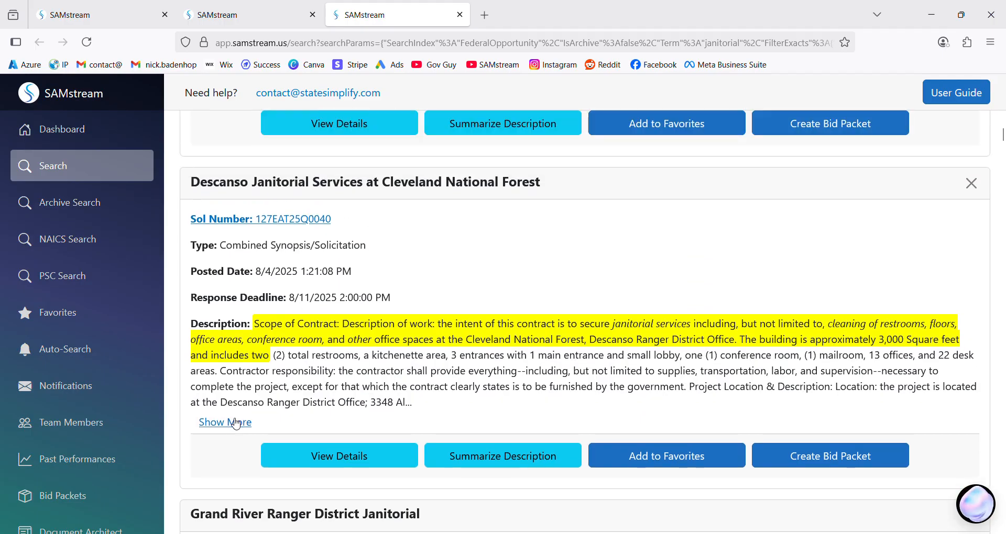
pyautogui.click(235, 423)
pyautogui.scroll(-2, 398, 321)
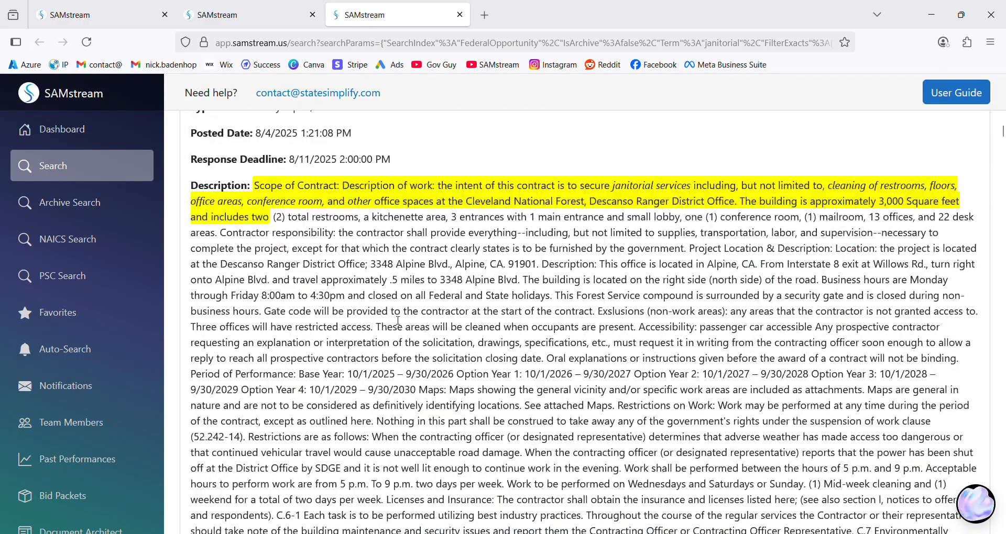
pyautogui.scroll(-9, 292, 219)
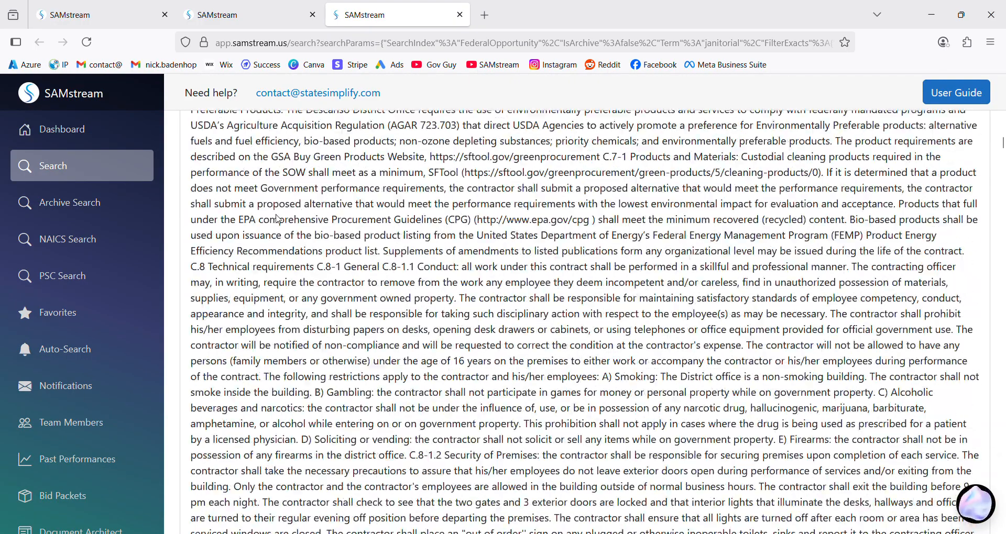
pyautogui.scroll(-10, 281, 219)
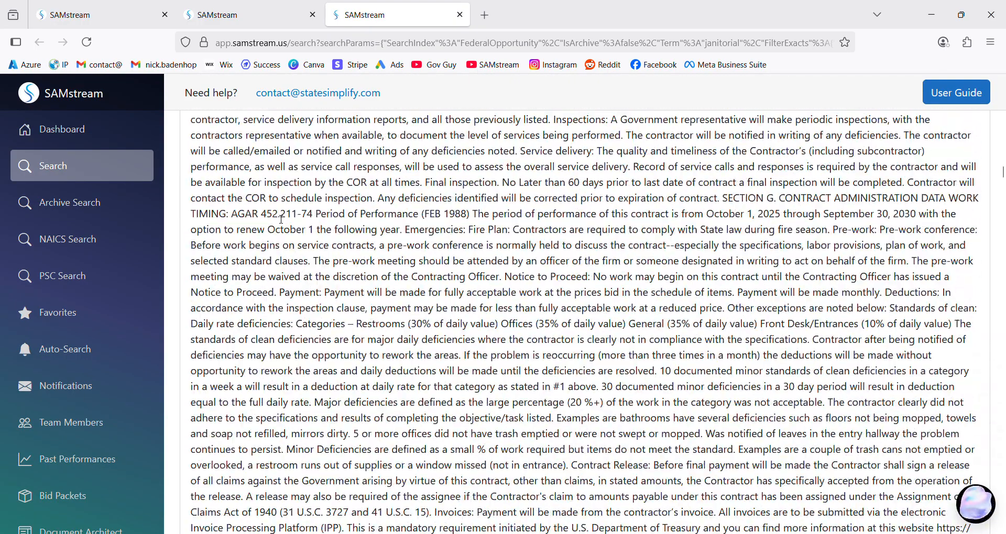
pyautogui.scroll(-8, 282, 220)
pyautogui.scroll(9, 280, 219)
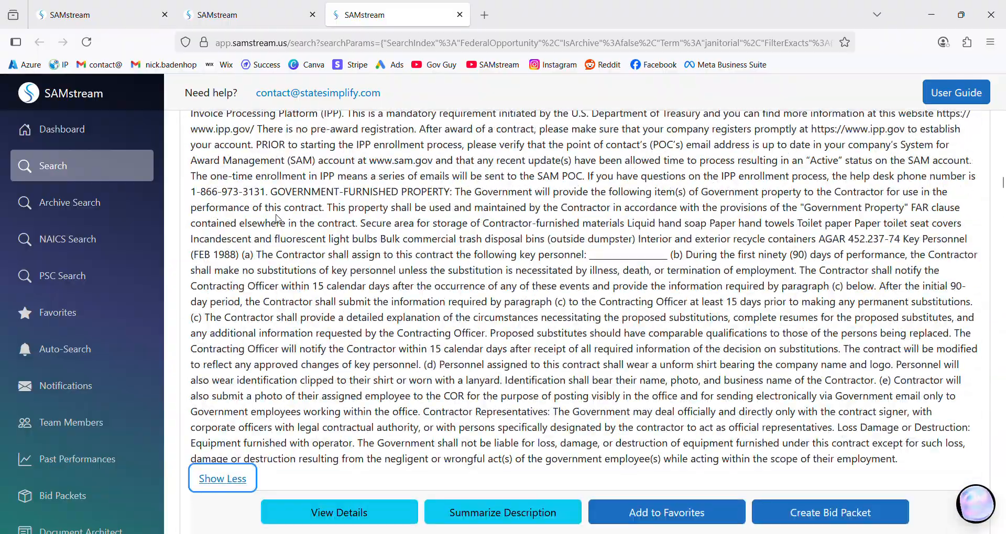
pyautogui.scroll(4, 281, 219)
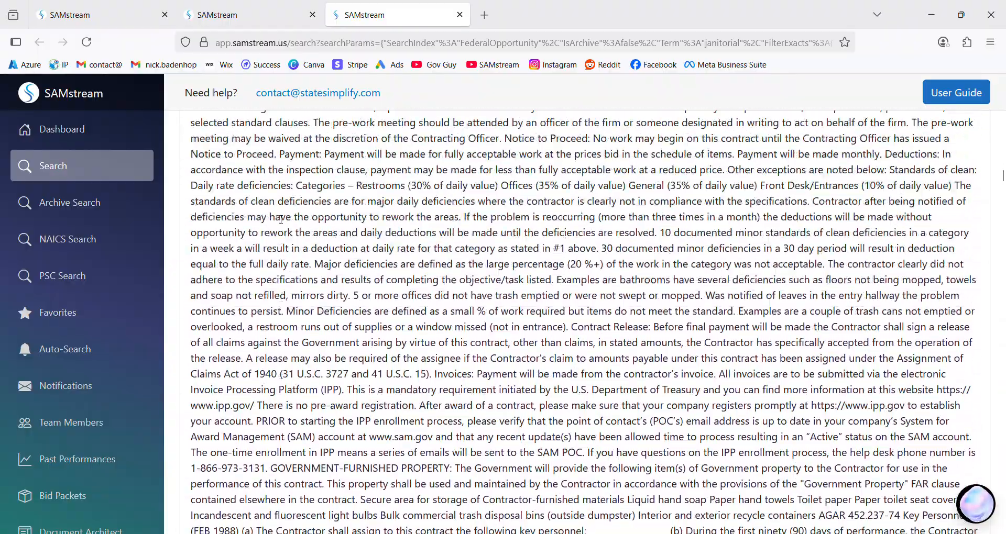
pyautogui.scroll(-6, 281, 219)
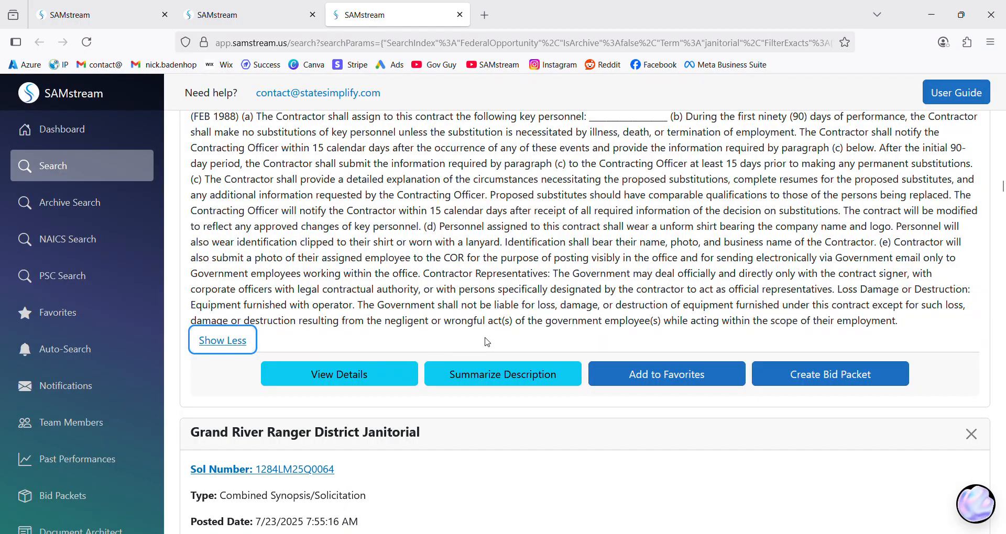
# Summarize the description of the Descanso Janitorial Services listing and read the summary on its card
pyautogui.click(493, 378)
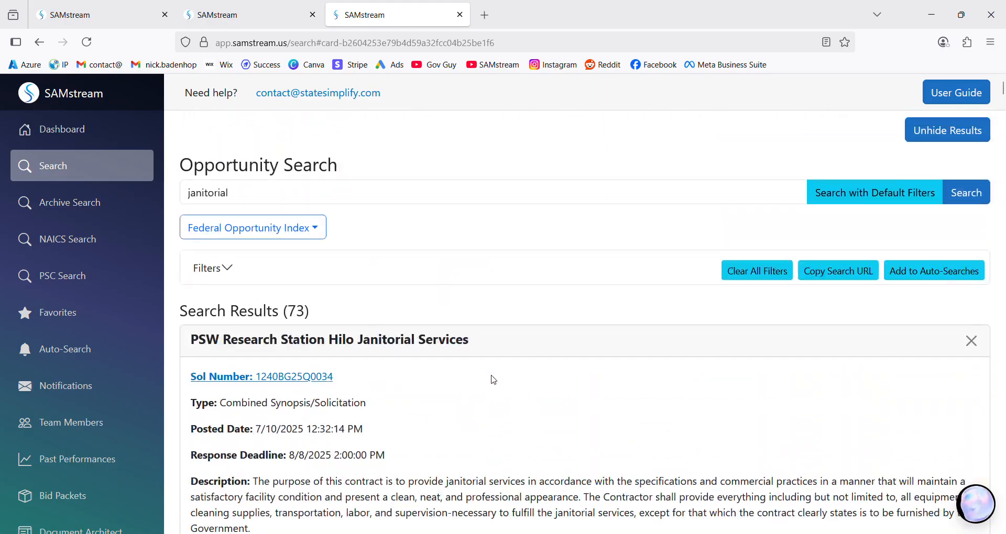
pyautogui.scroll(-5, 473, 367)
pyautogui.scroll(-15, 474, 366)
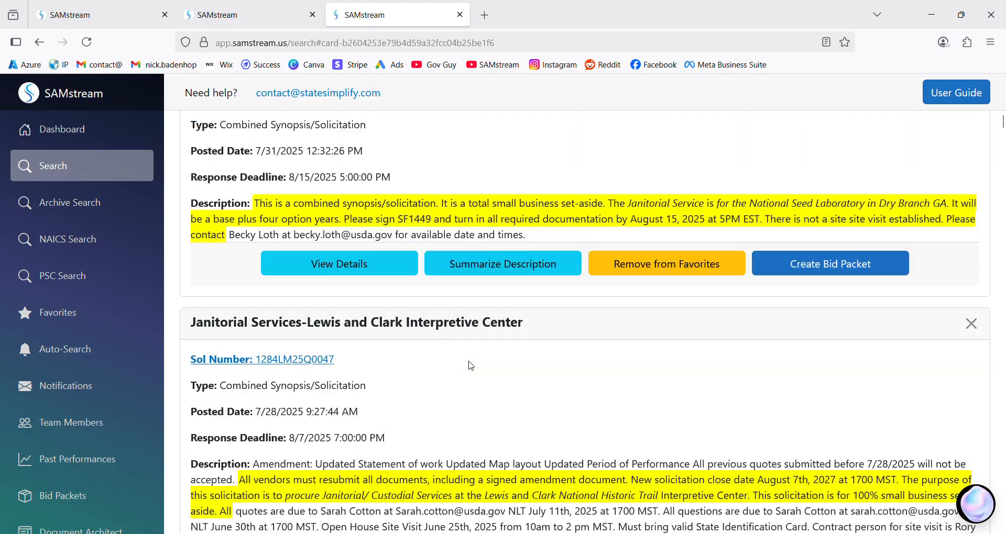
pyautogui.scroll(-3, 472, 367)
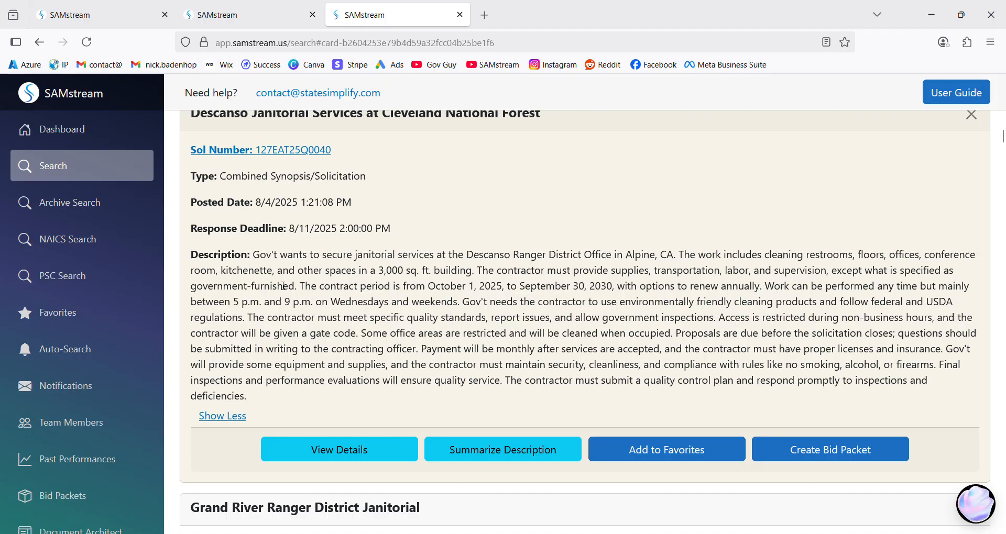
pyautogui.scroll(3, 403, 255)
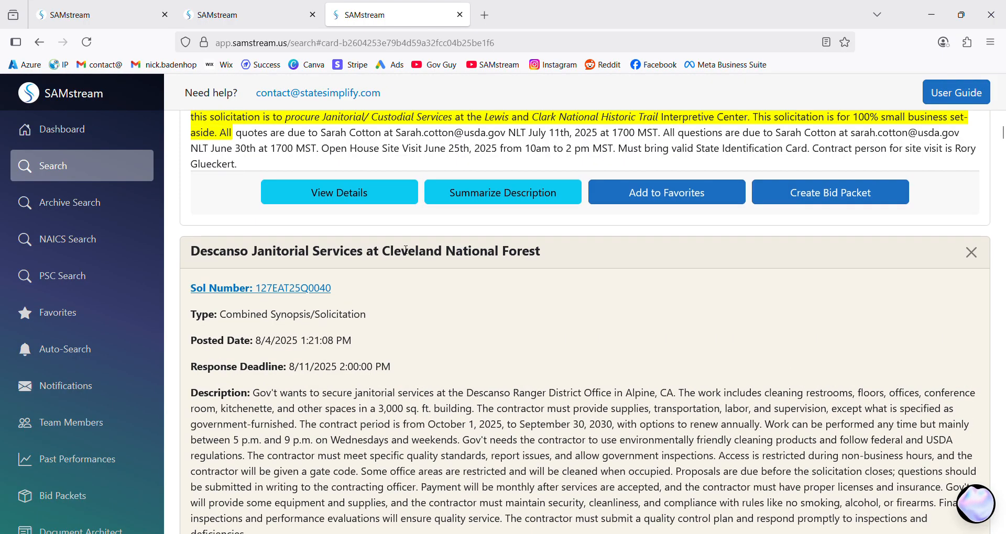
pyautogui.scroll(-3, 398, 256)
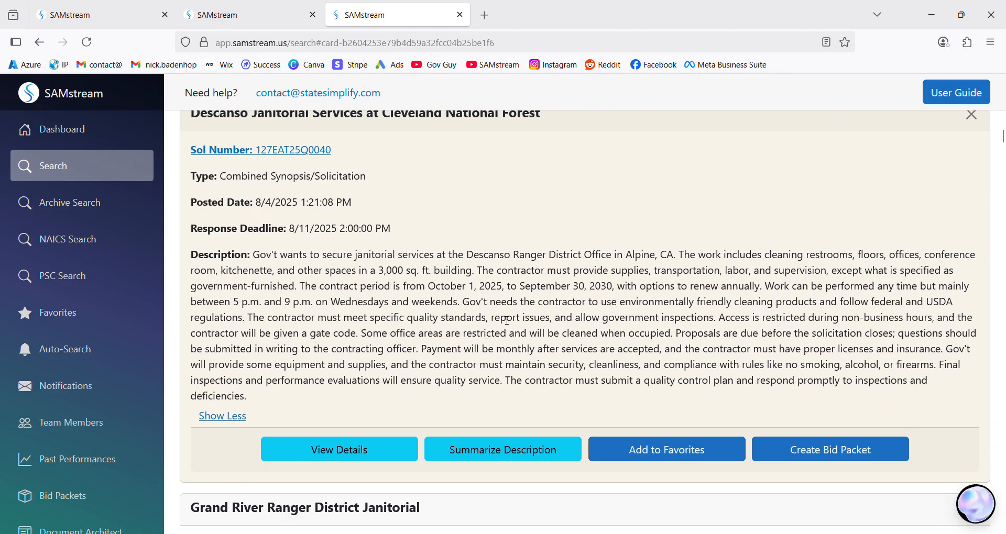
# Add the Descanso Janitorial Services opportunity to favorites and hide the Grand River Ranger District Janitorial result
pyautogui.click(678, 452)
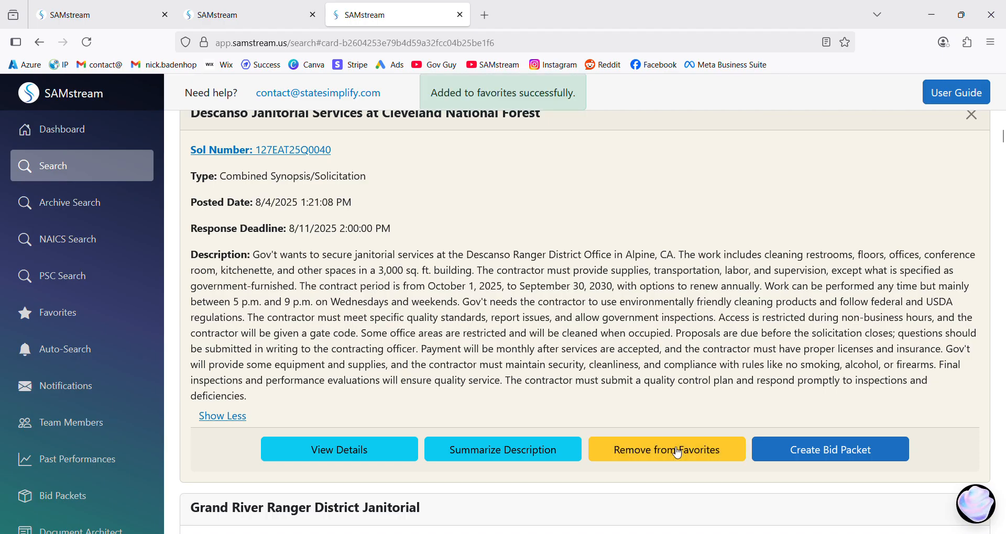
pyautogui.scroll(-5, 673, 401)
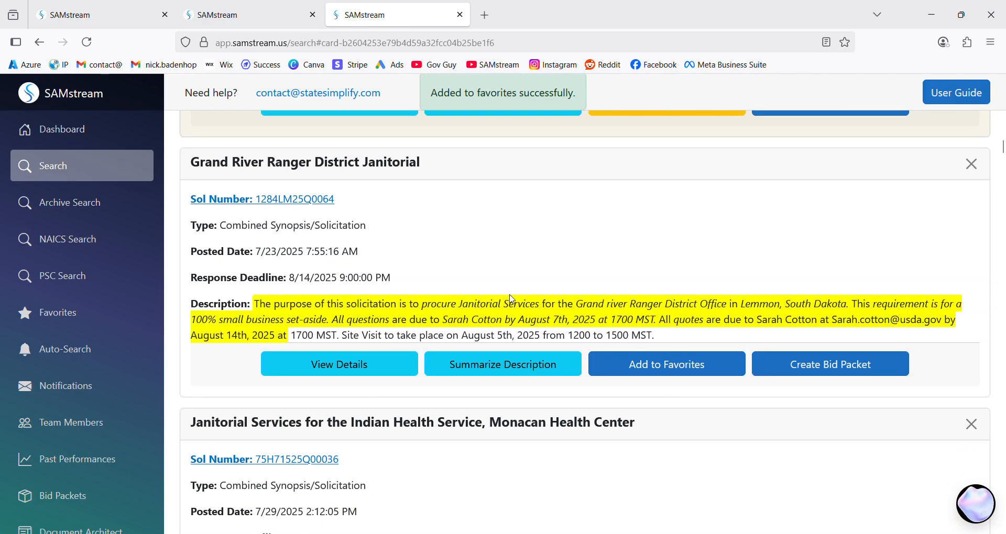
pyautogui.scroll(3, 511, 299)
pyautogui.click(972, 300)
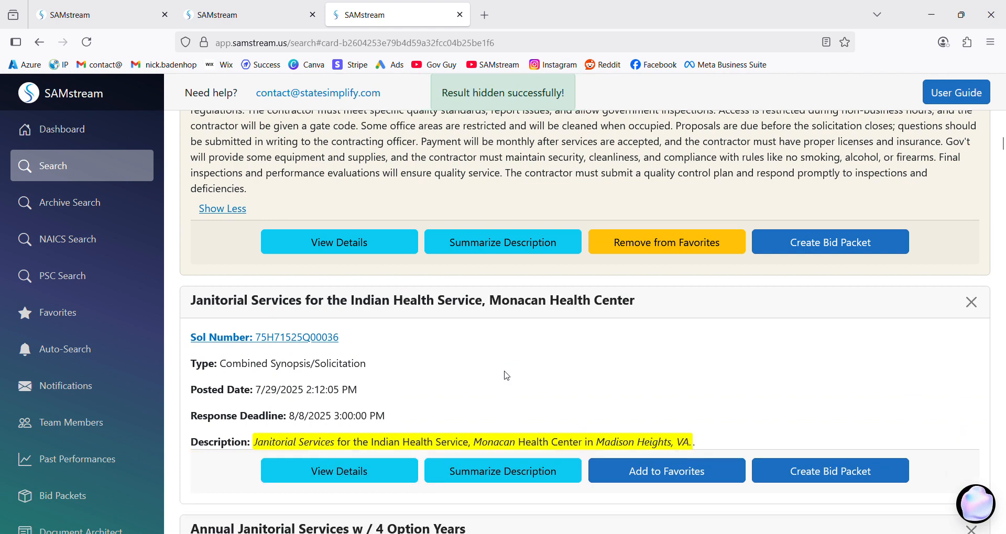
# Open the opportunity details of Descanso Janitorial Services at Cleveland National Forest and close the janitorial search results tab
pyautogui.scroll(4, 530, 348)
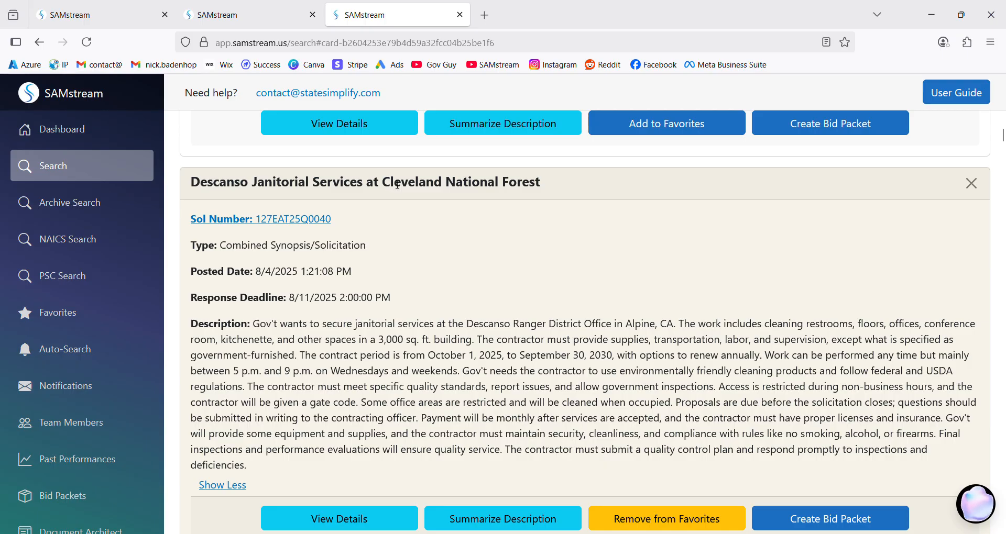
pyautogui.moveTo(383, 184); pyautogui.dragTo(541, 183)
pyautogui.scroll(-3, 377, 219)
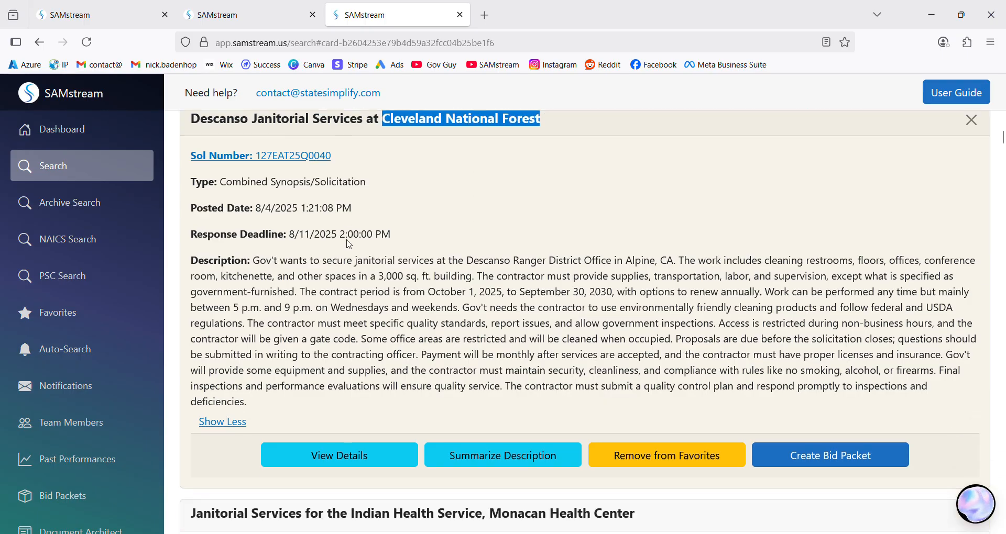
pyautogui.click(369, 385)
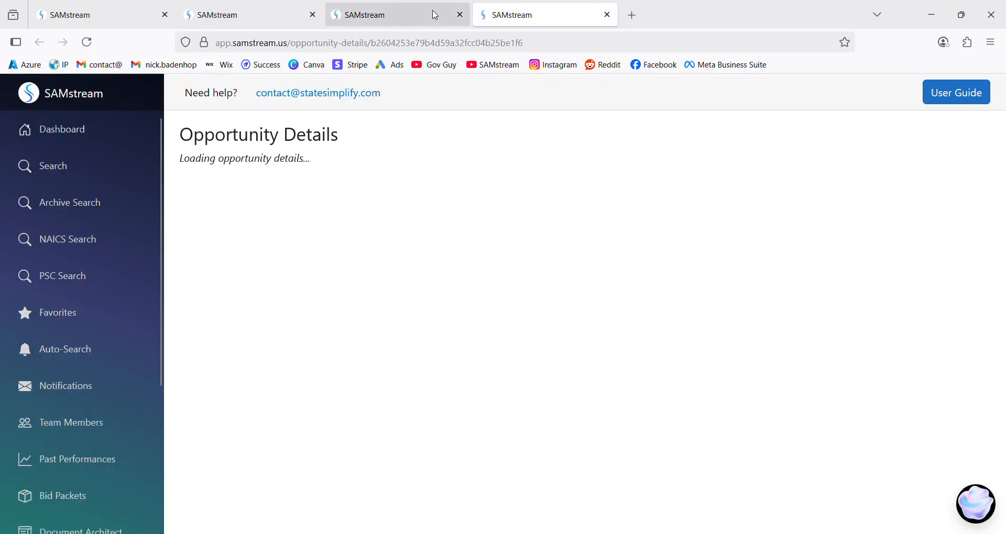
pyautogui.click(460, 15)
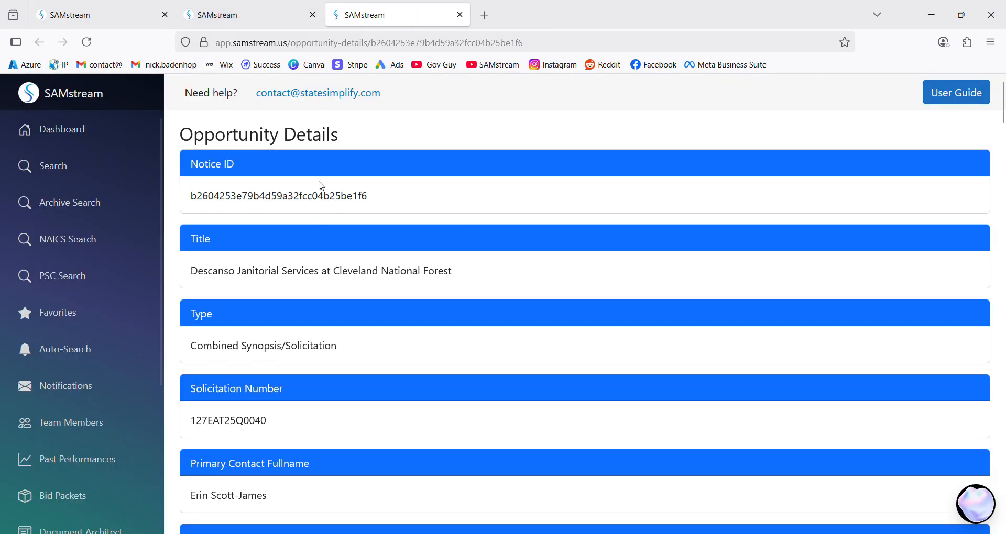
# Review the primary contact's name, email and phone number in the Descanso Janitorial Services opportunity details
pyautogui.scroll(-3, 316, 223)
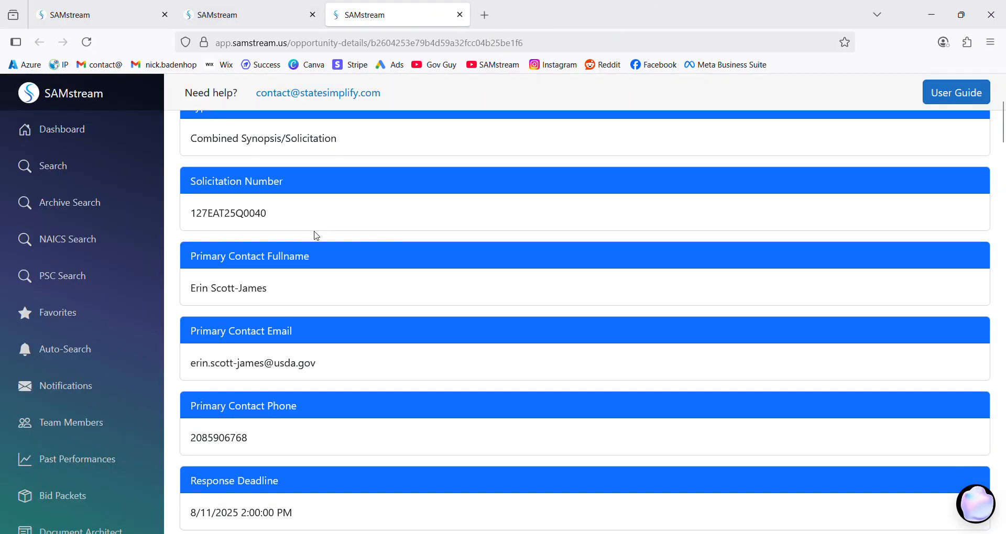
pyautogui.scroll(3, 315, 231)
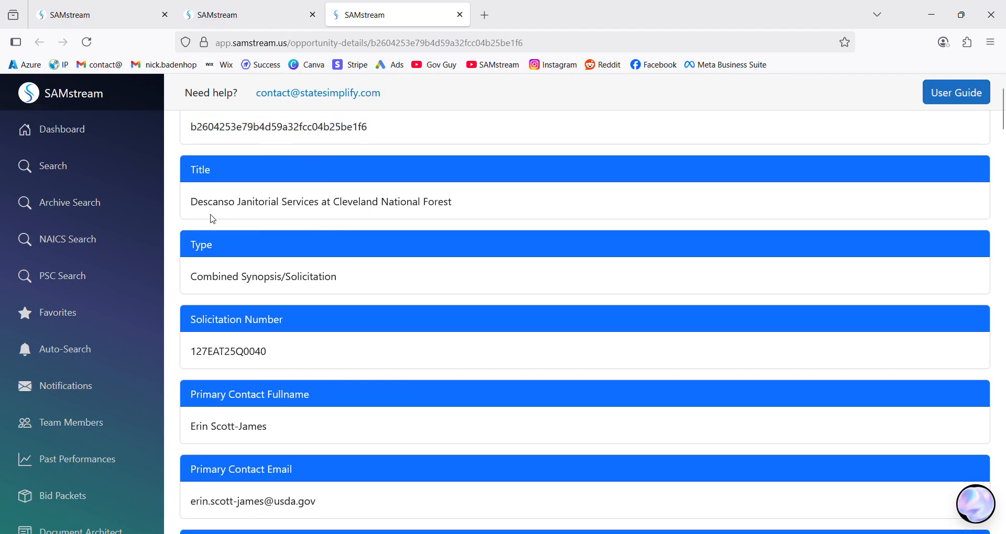
pyautogui.scroll(-1, 215, 251)
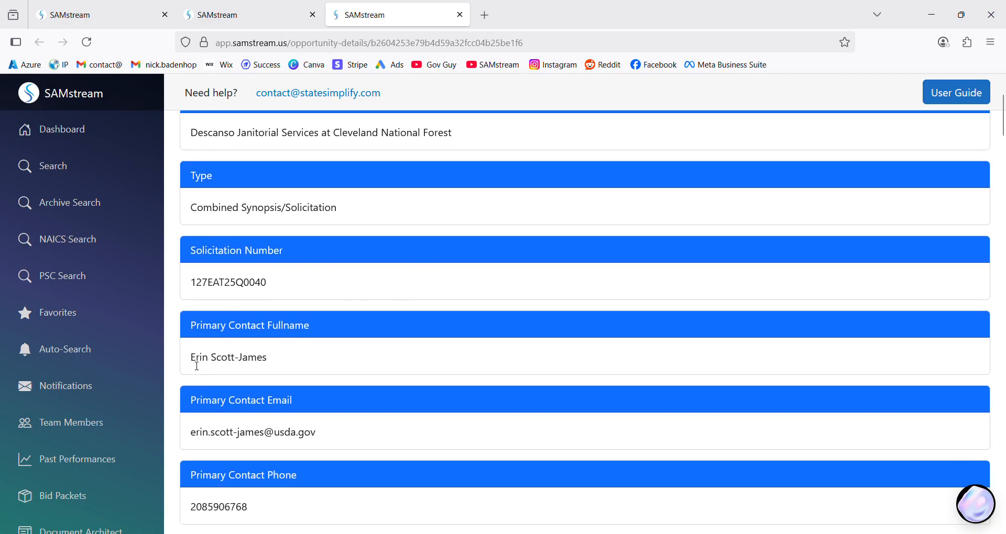
pyautogui.moveTo(189, 358); pyautogui.dragTo(277, 366)
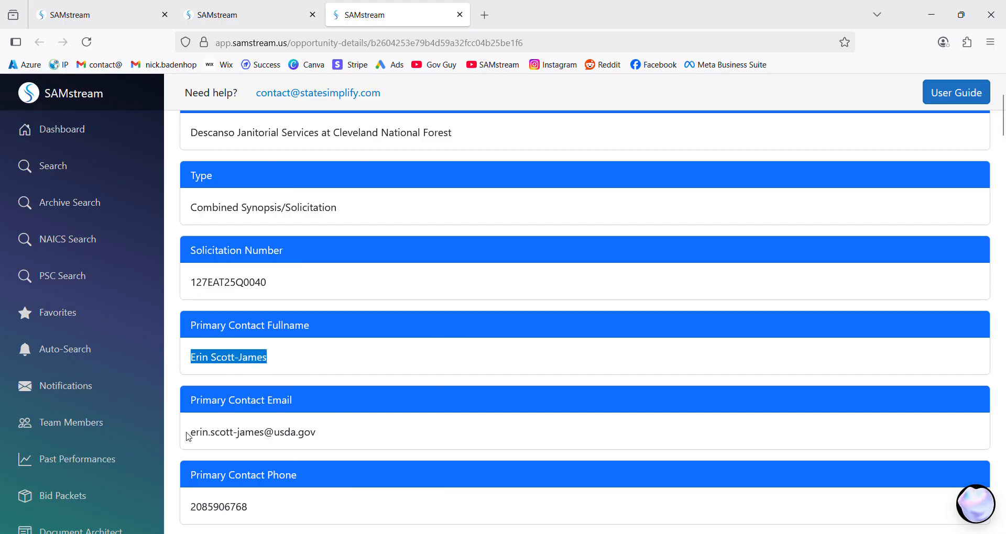
pyautogui.moveTo(191, 435); pyautogui.dragTo(332, 435)
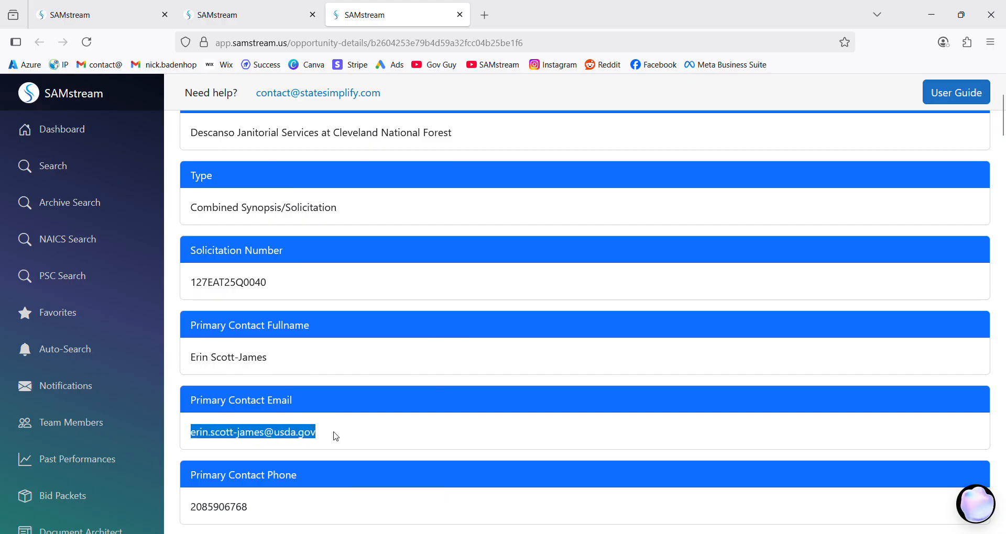
pyautogui.scroll(-3, 343, 433)
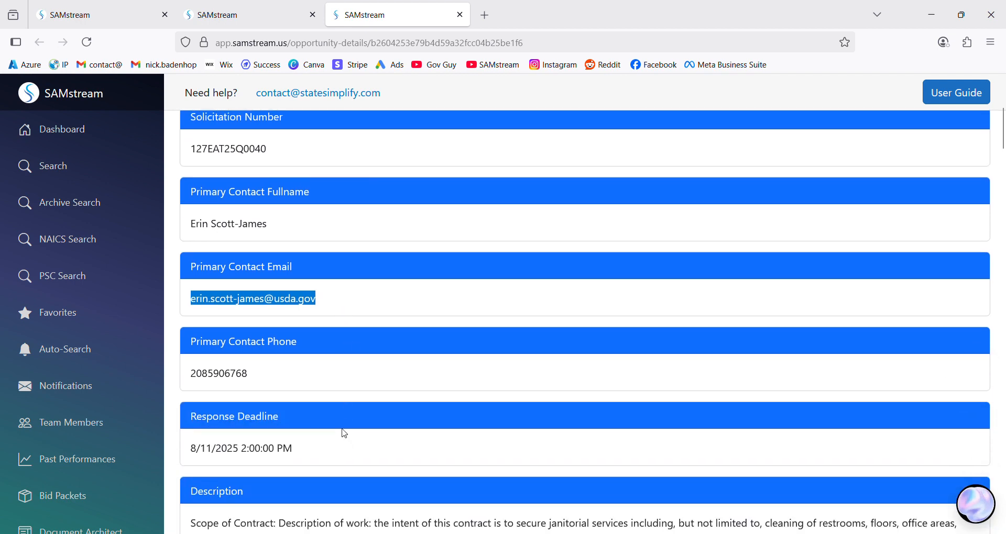
pyautogui.click(187, 374)
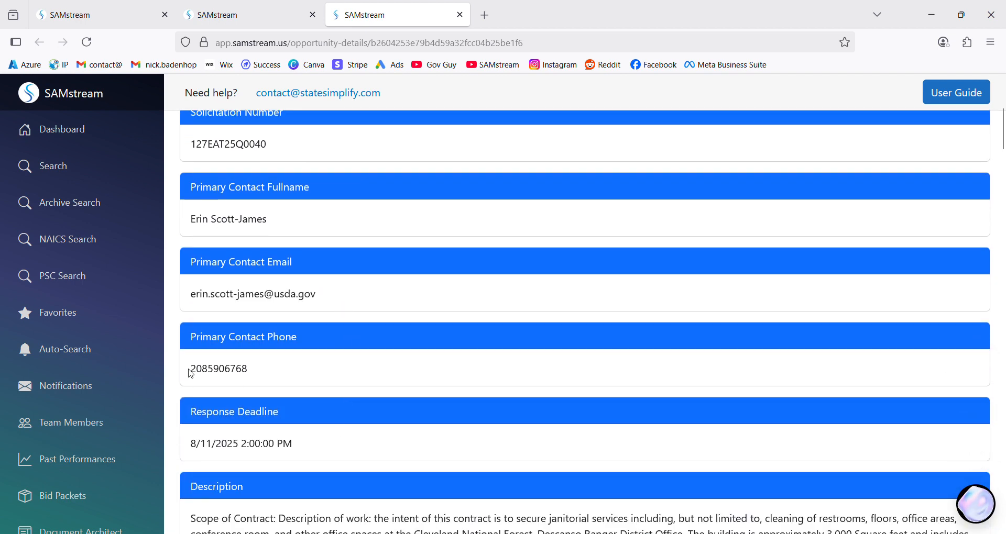
pyautogui.moveTo(190, 375); pyautogui.dragTo(258, 379)
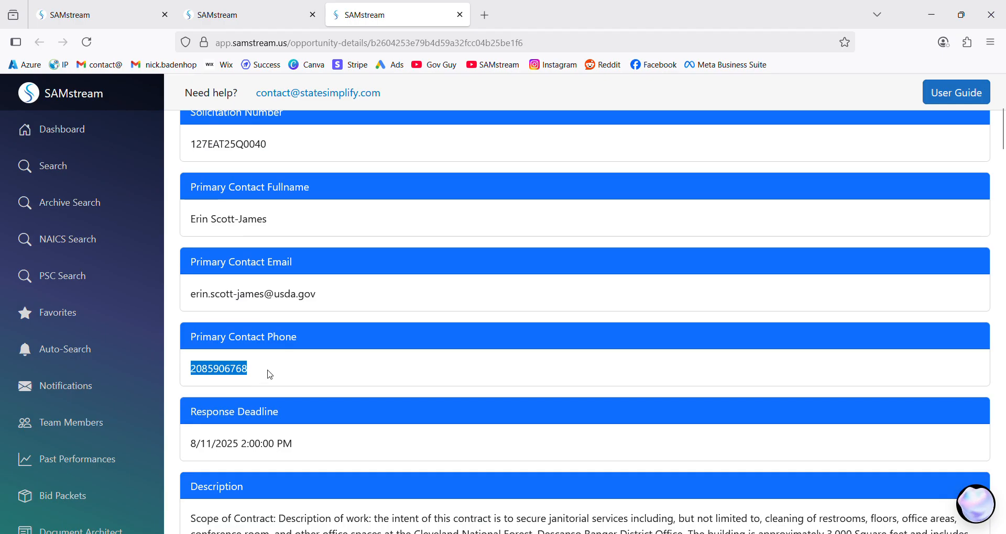
# Skim the opportunity's full description and read its summarized description down to the opportunity history
pyautogui.scroll(-6, 285, 354)
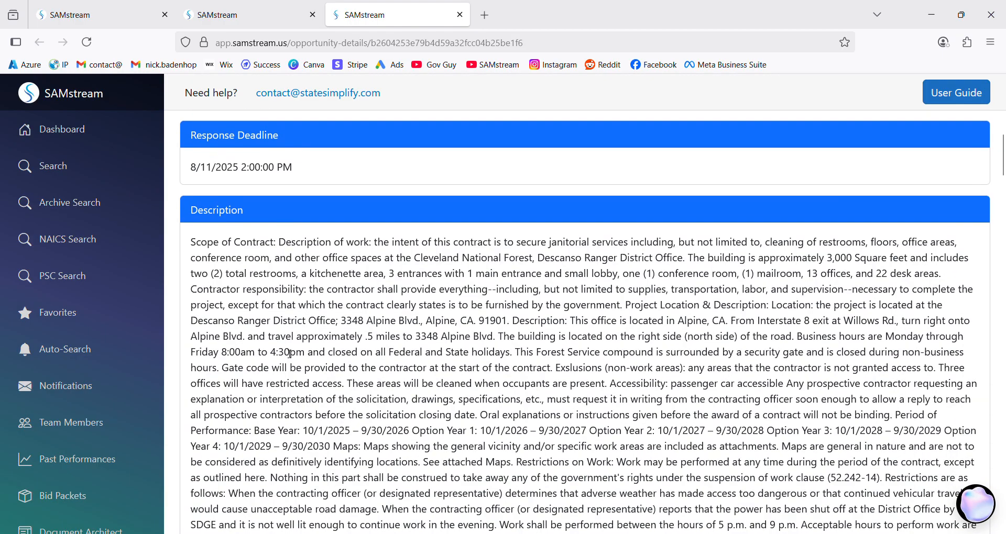
pyautogui.scroll(-20, 227, 233)
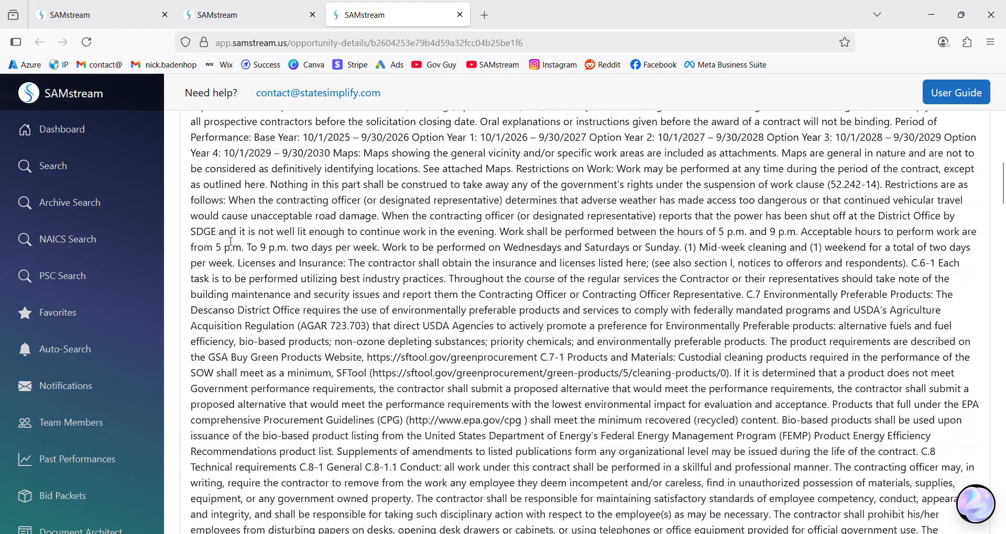
pyautogui.scroll(-20, 230, 243)
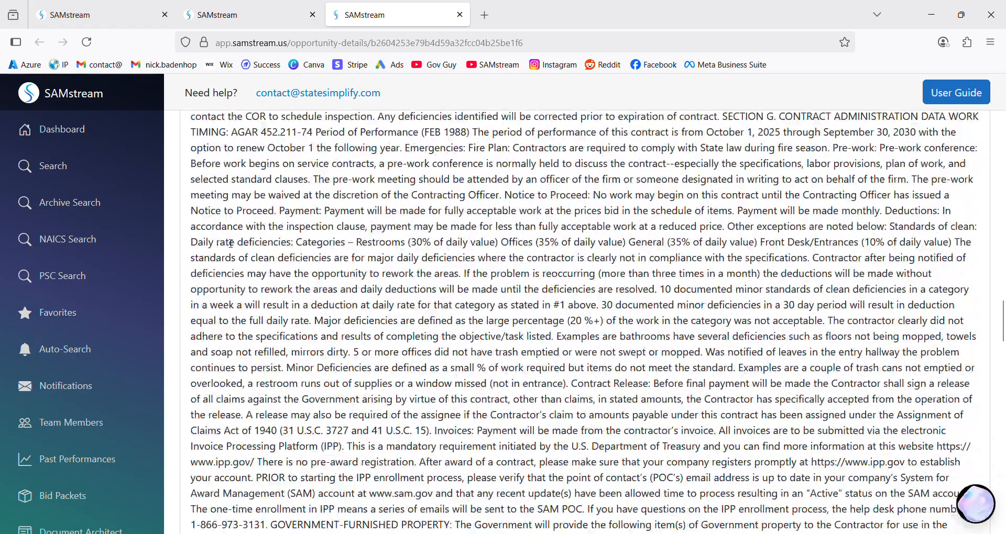
pyautogui.scroll(-7, 231, 243)
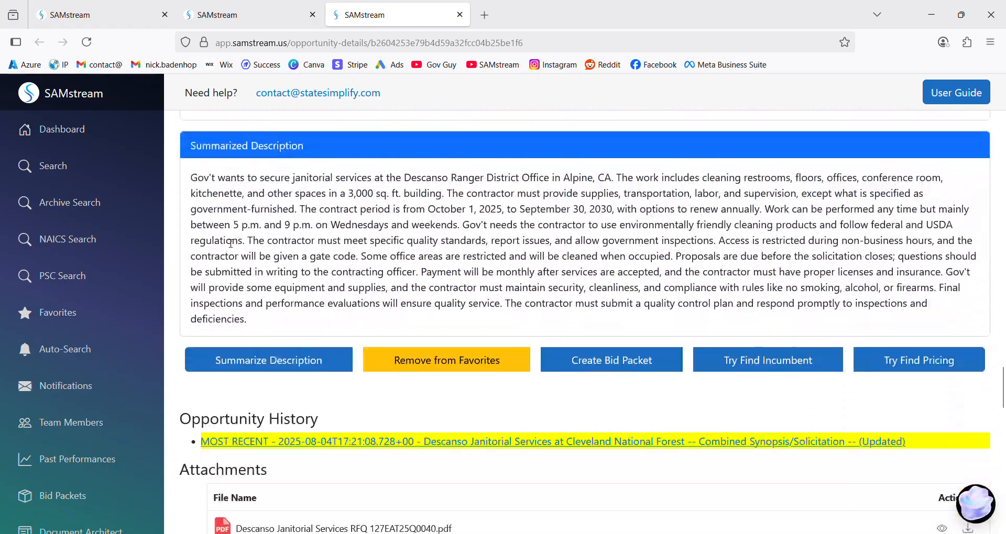
pyautogui.scroll(4, 228, 243)
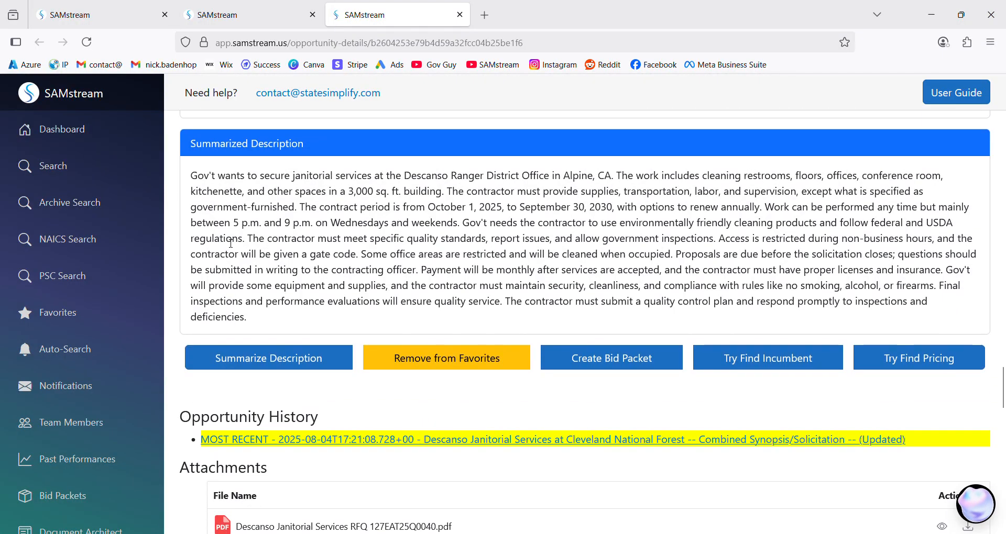
pyautogui.scroll(-4, 215, 366)
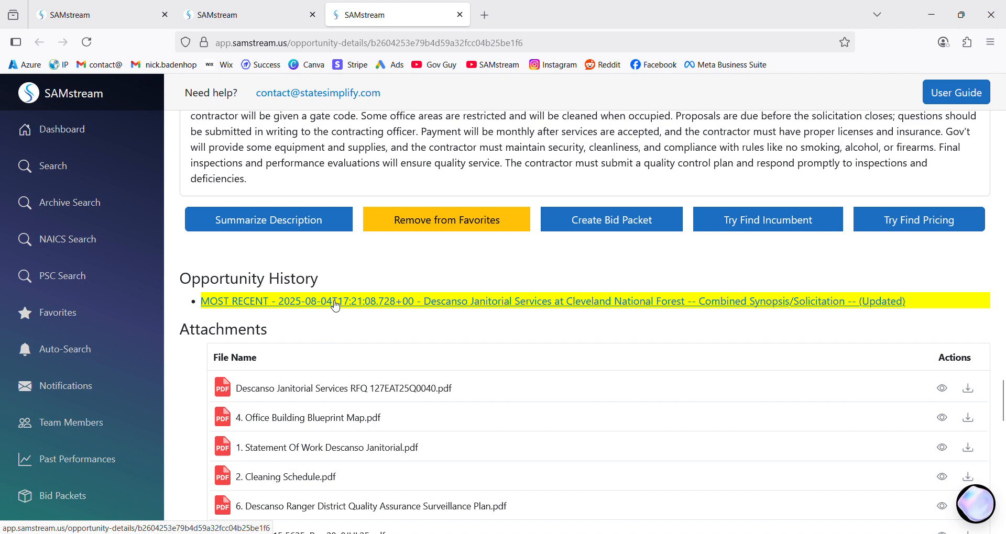
# Preview the attachment 4. Office Building Blueprint Map.pdf, look over the whole floor plan and close the preview
pyautogui.scroll(-4, 336, 307)
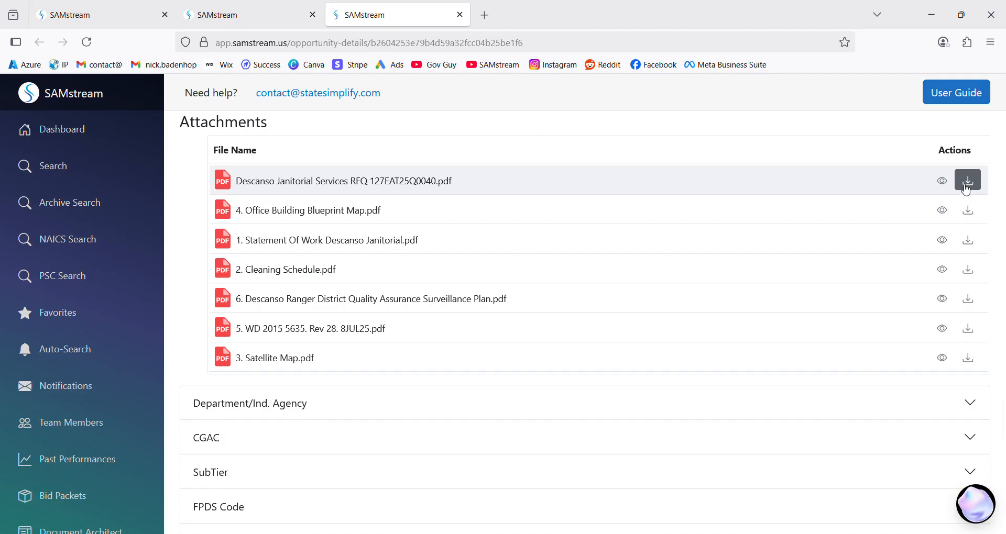
pyautogui.click(945, 214)
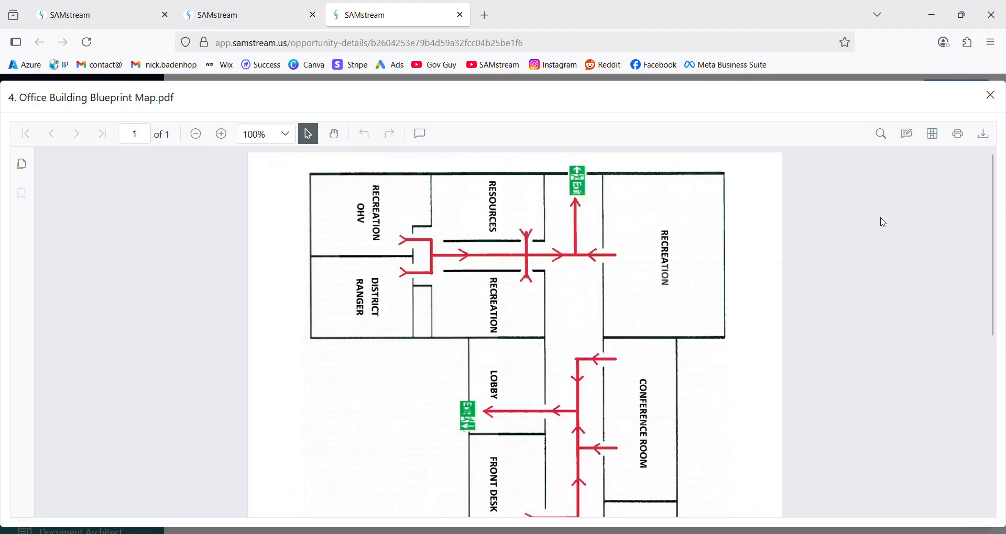
pyautogui.scroll(-3, 844, 261)
pyautogui.scroll(-4, 844, 262)
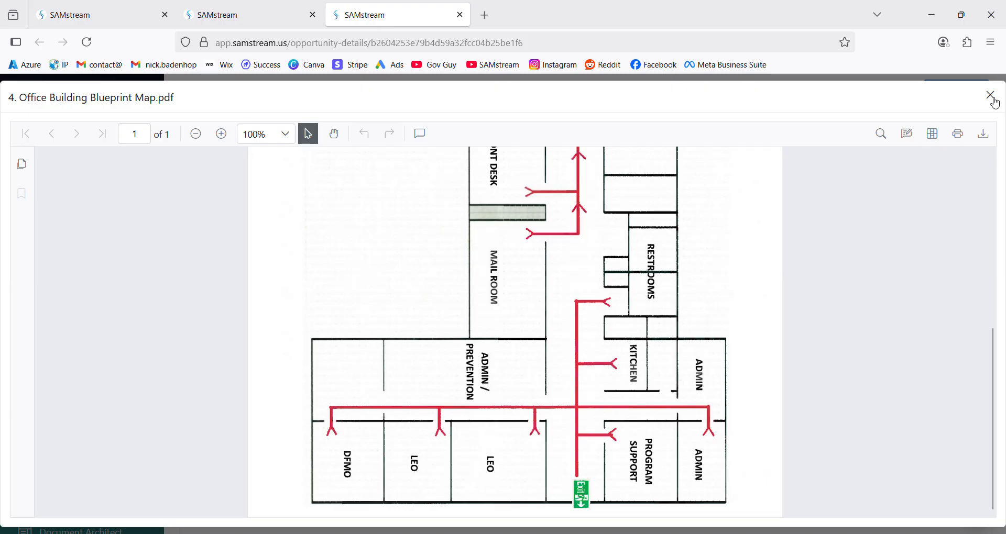
pyautogui.scroll(7, 808, 305)
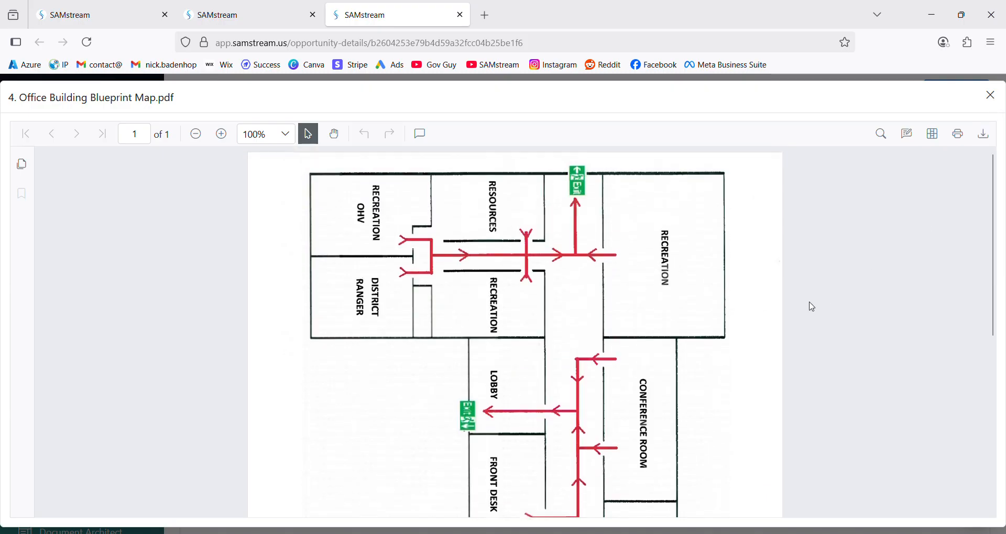
pyautogui.click(991, 96)
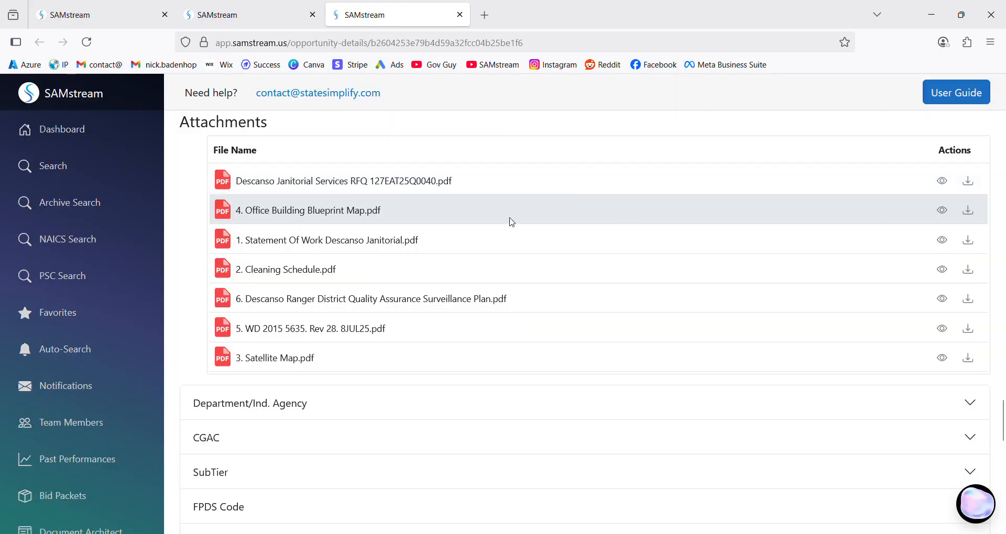
# Expand the additional detail sections starting at Department/Ind. Agency and review them through the set-aside type
pyautogui.scroll(-3, 442, 251)
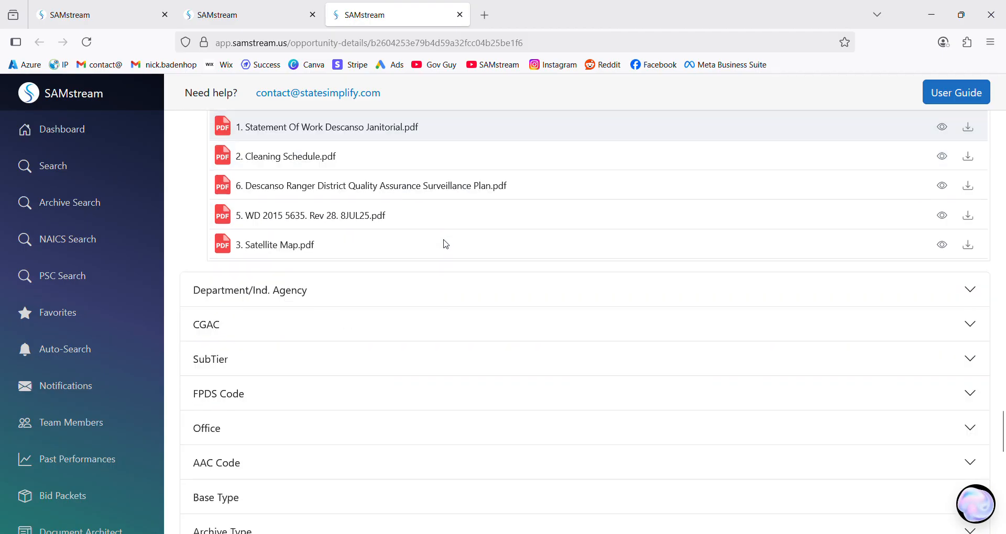
pyautogui.click(969, 266)
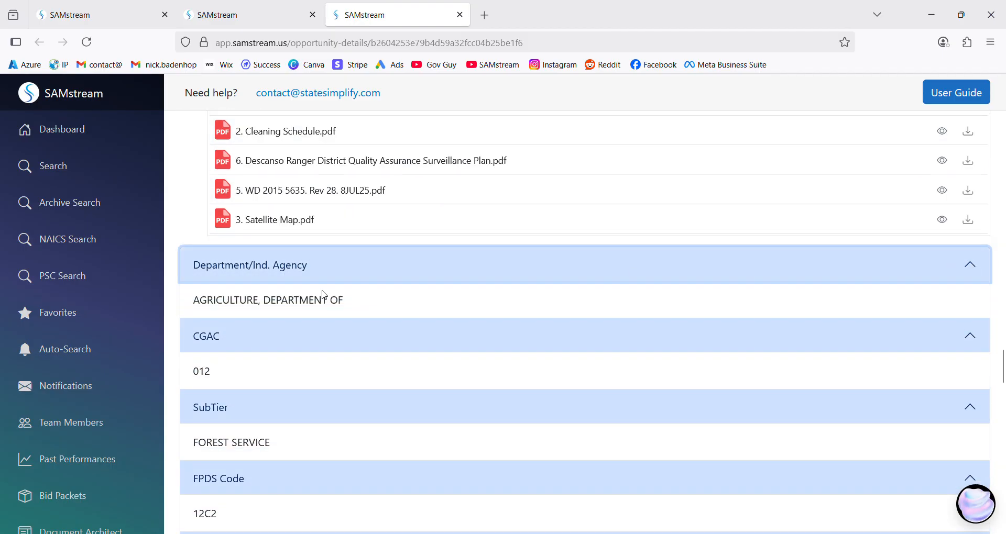
pyautogui.scroll(-3, 322, 298)
pyautogui.scroll(-2, 316, 308)
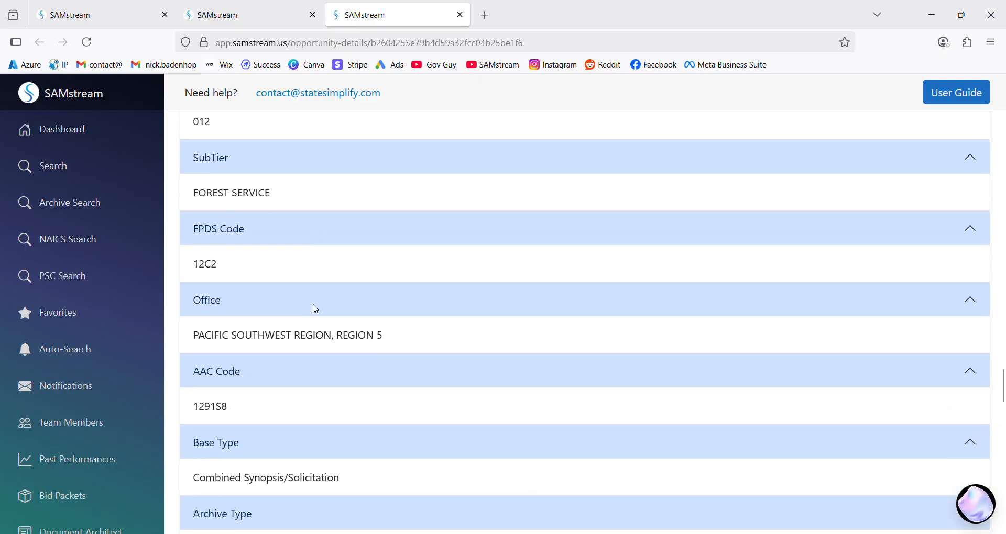
pyautogui.scroll(-5, 315, 309)
pyautogui.scroll(-1, 311, 313)
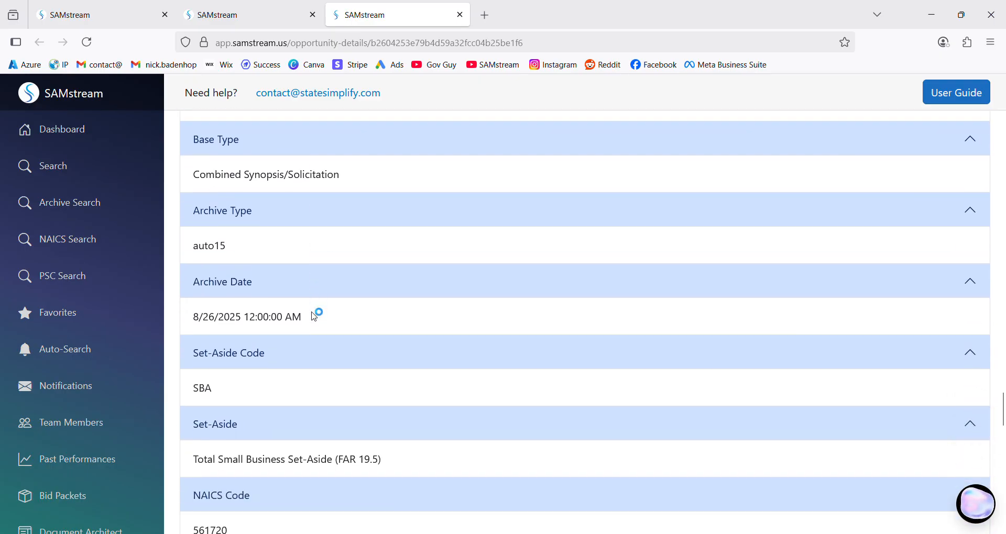
pyautogui.scroll(-4, 315, 316)
pyautogui.moveTo(194, 257); pyautogui.dragTo(357, 262)
# Review the NAICS code, place of performance, posted date and SAM.gov link in the expanded details
pyautogui.scroll(-1, 271, 394)
pyautogui.scroll(-1, 271, 395)
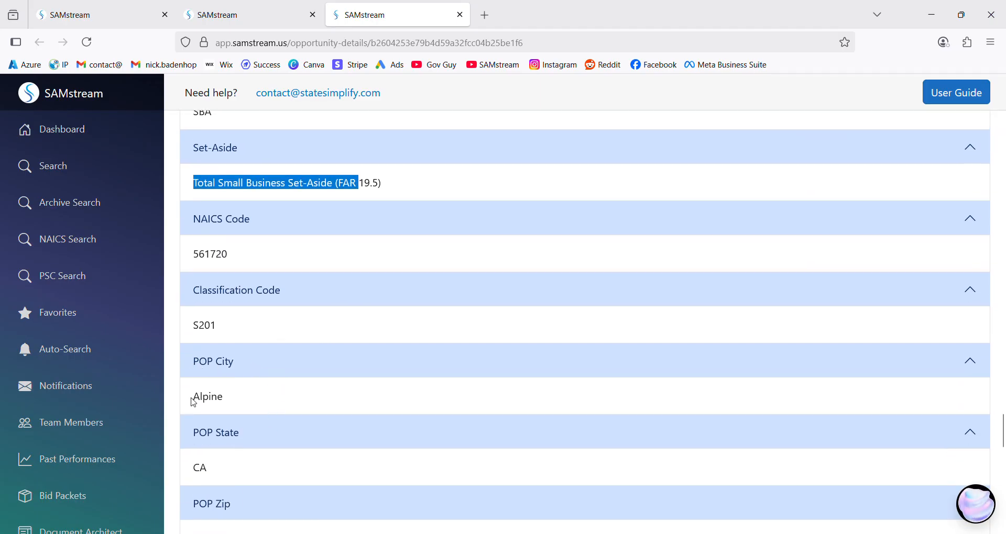
pyautogui.moveTo(193, 400); pyautogui.dragTo(239, 398)
pyautogui.scroll(-8, 239, 409)
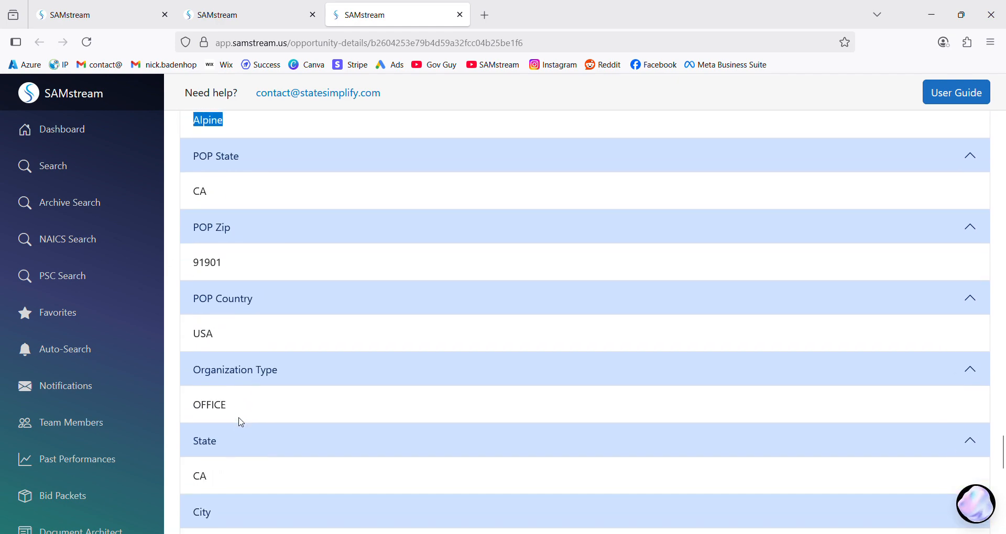
pyautogui.scroll(-7, 241, 423)
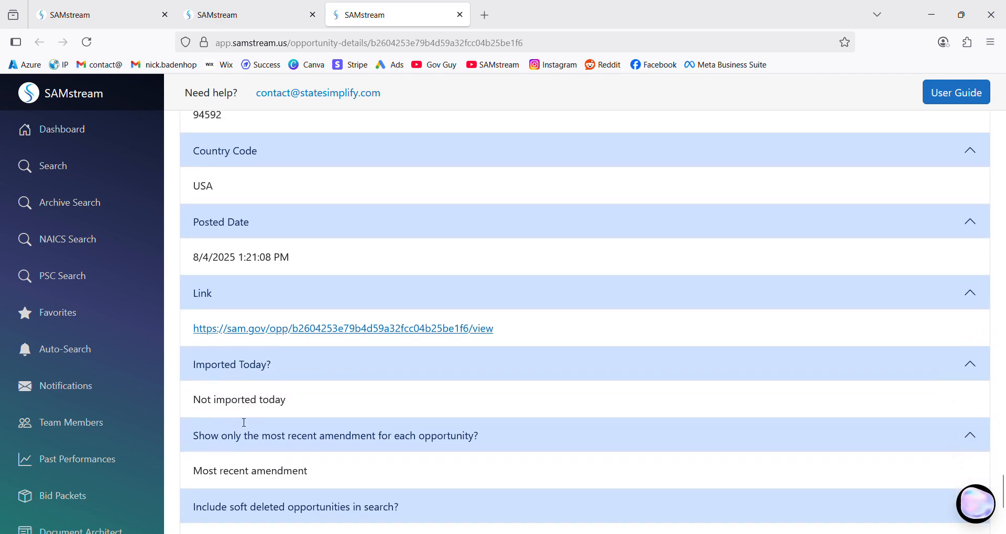
pyautogui.scroll(-2, 244, 419)
pyautogui.scroll(4, 242, 419)
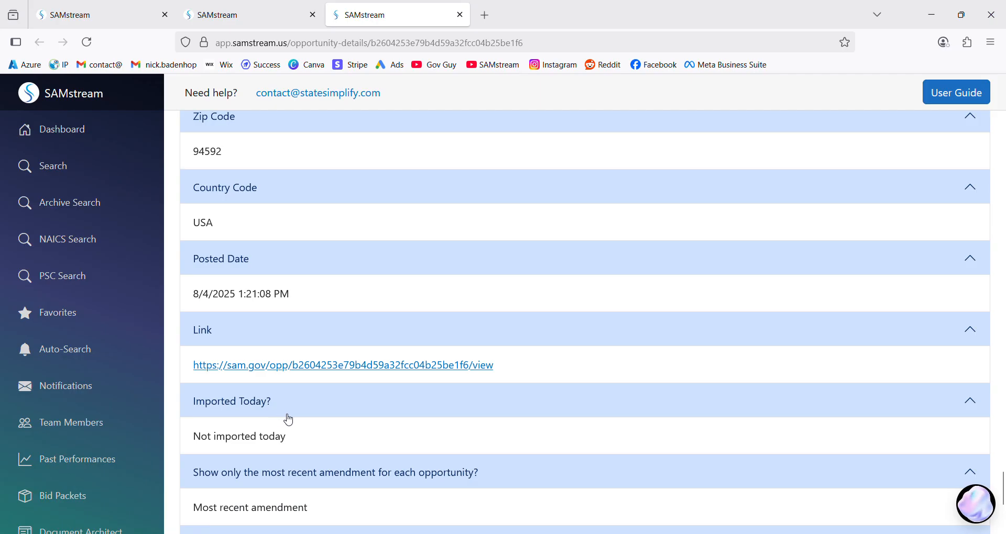
# Go back over the attachments and opportunity history and find the bid packet creation option below the summarized description
pyautogui.scroll(15, 293, 416)
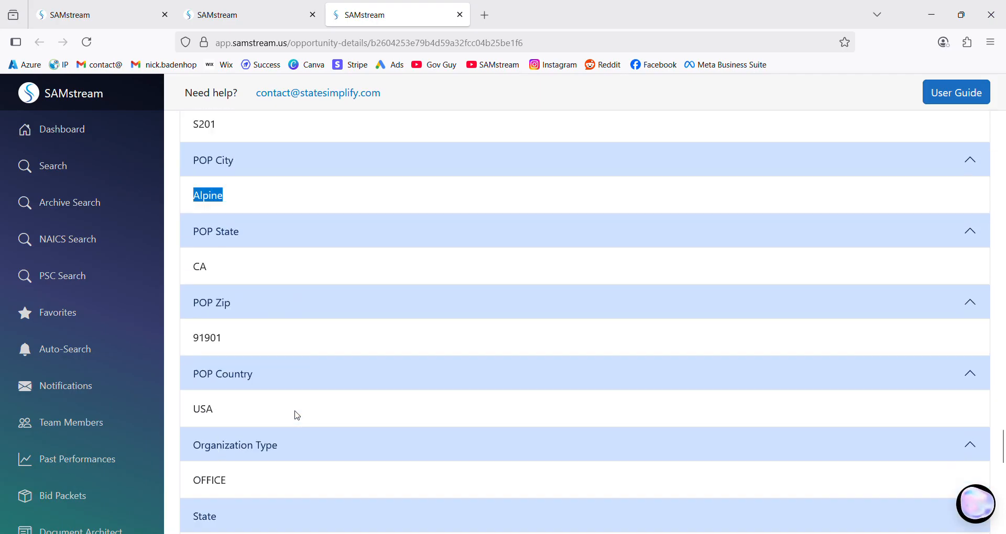
pyautogui.scroll(10, 297, 416)
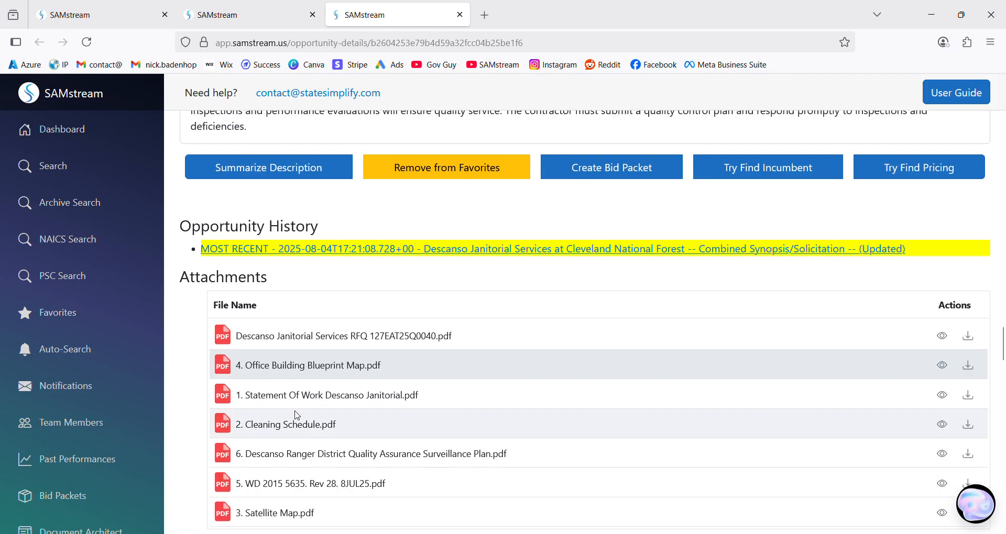
pyautogui.scroll(2, 297, 416)
pyautogui.scroll(-4, 299, 415)
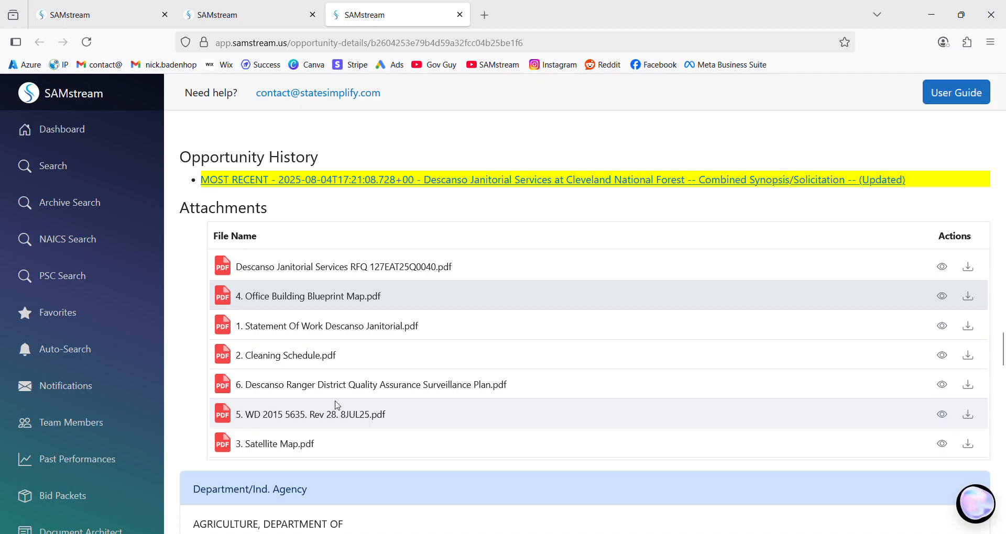
pyautogui.scroll(4, 337, 406)
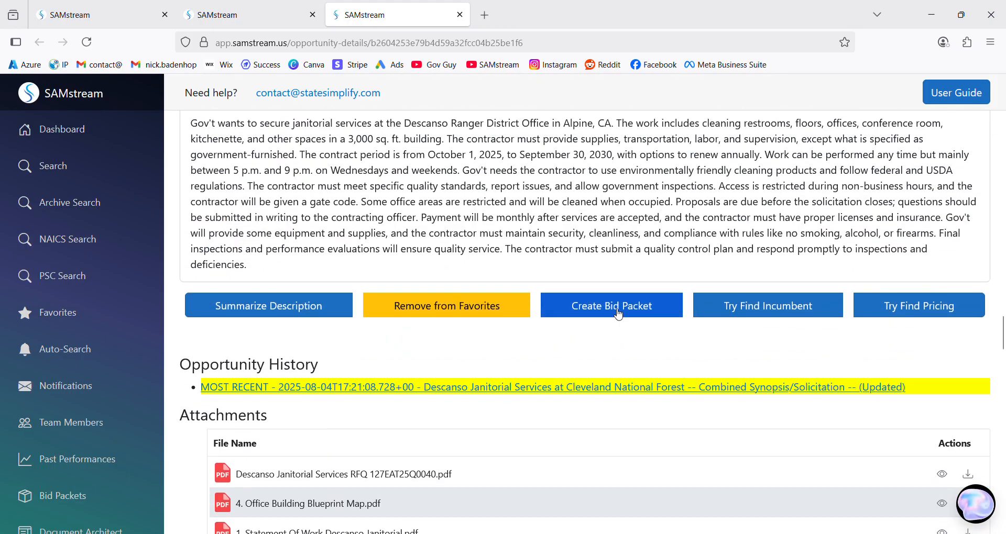
pyautogui.click(618, 314)
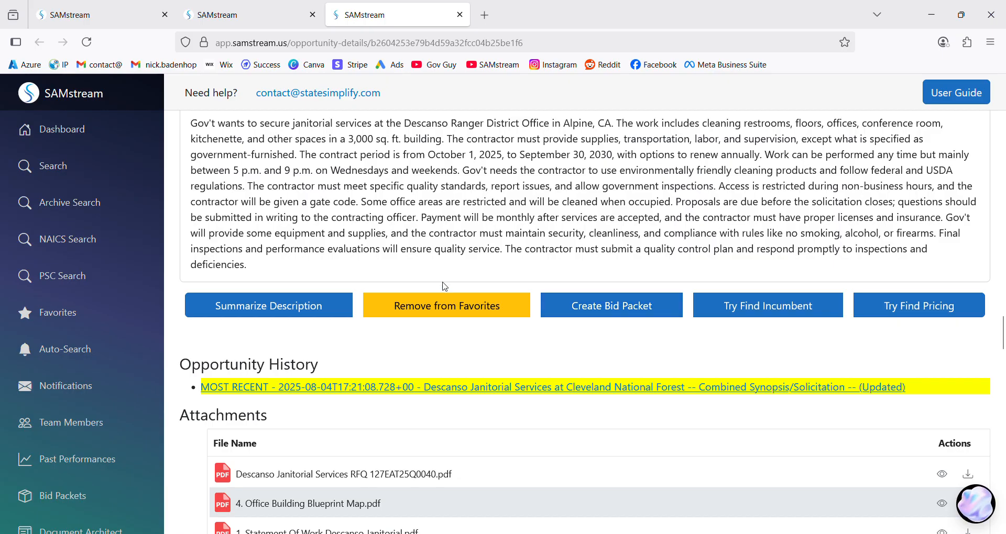
# Open the team members page, start a new person entry and review its name, contact, certification and security clearance fields
pyautogui.click(76, 428)
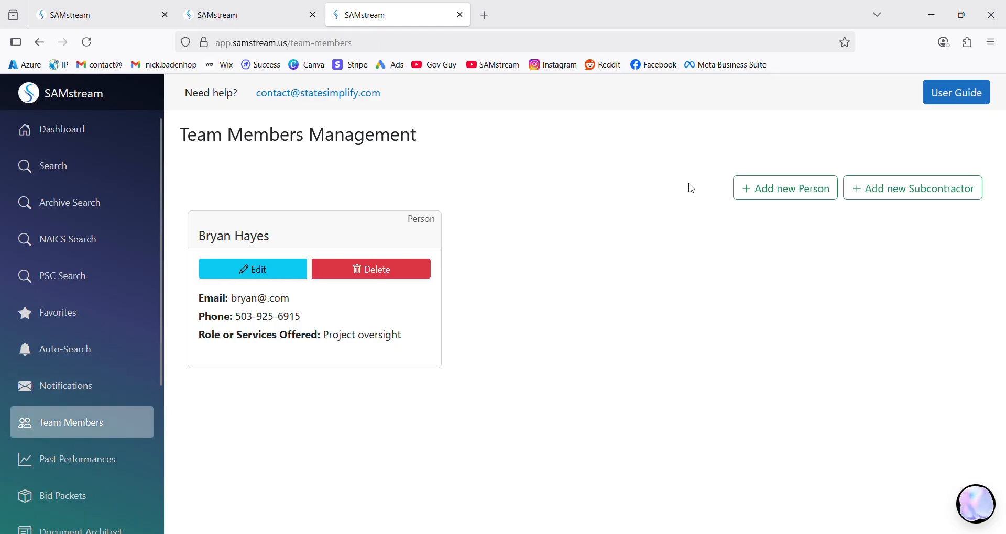
pyautogui.click(777, 201)
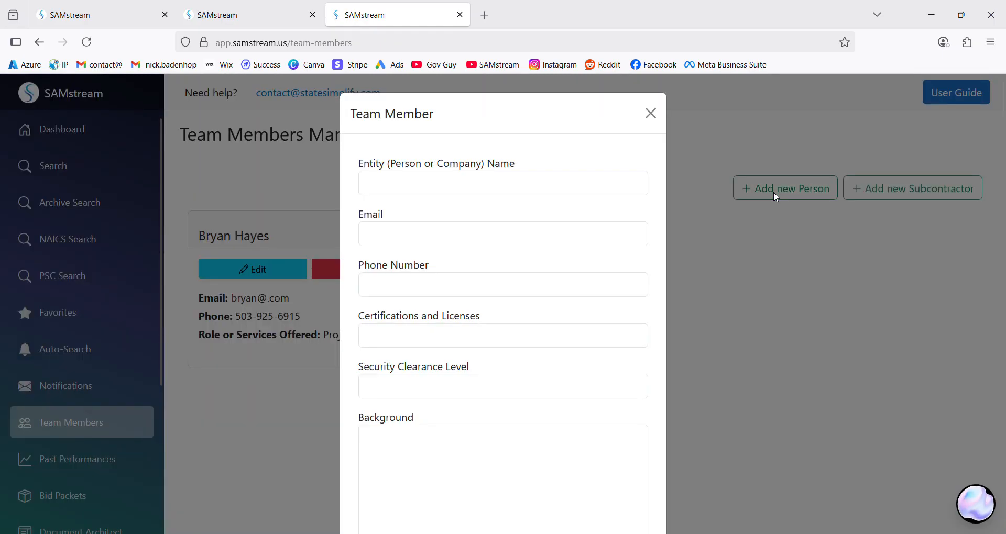
pyautogui.click(428, 183)
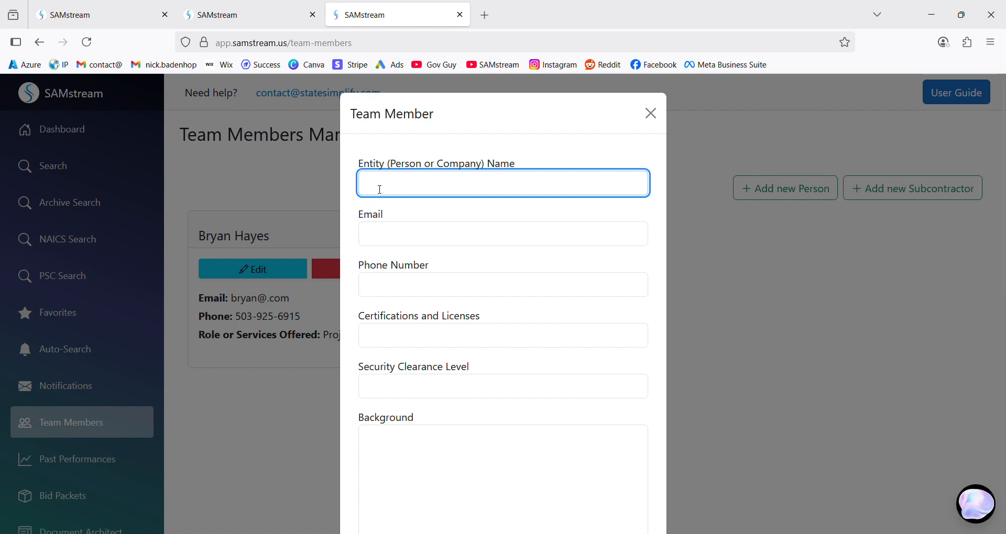
pyautogui.scroll(-2, 391, 309)
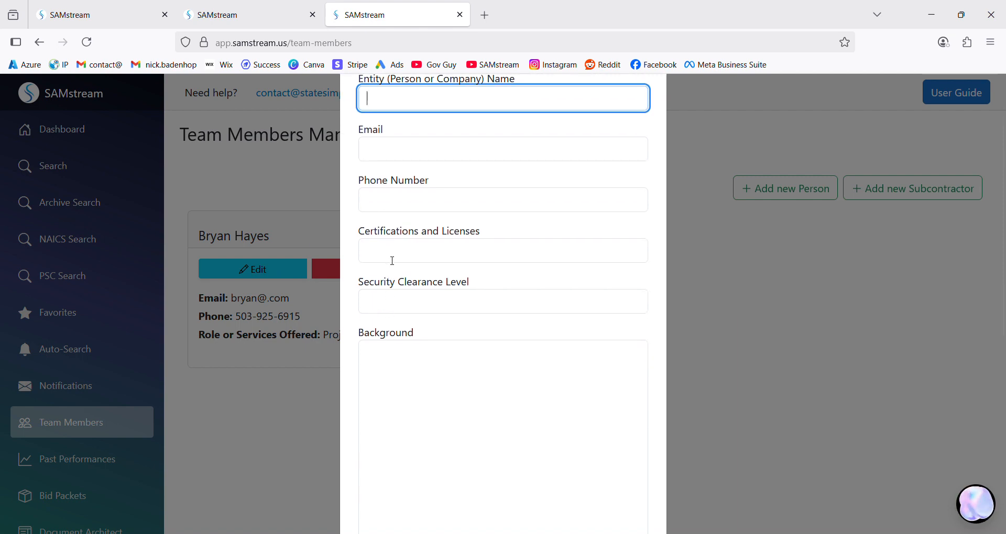
pyautogui.click(394, 256)
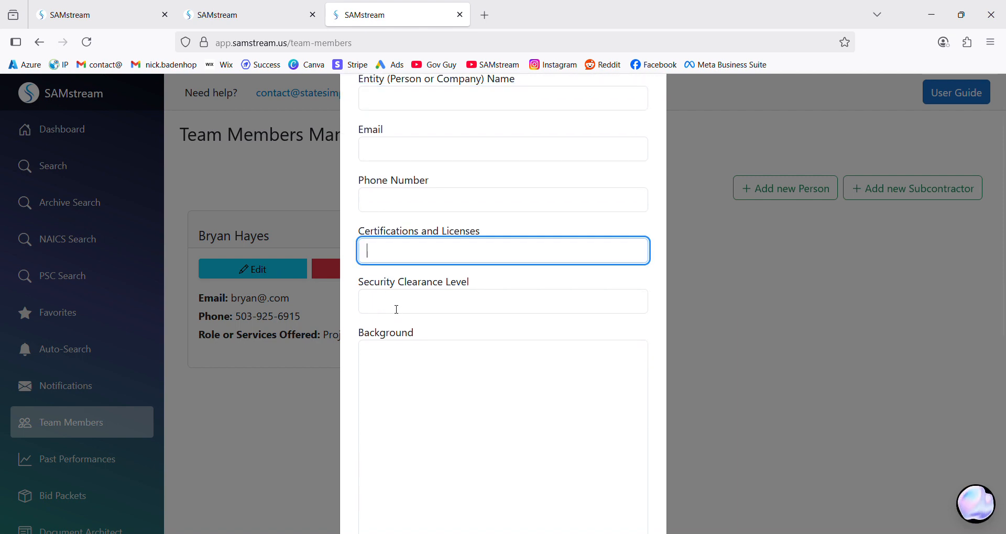
pyautogui.click(398, 307)
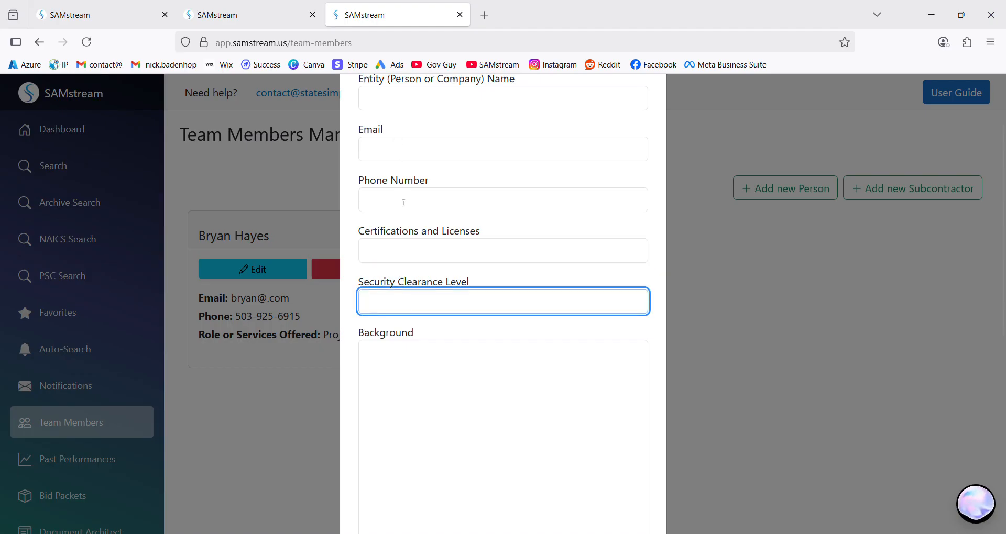
pyautogui.click(404, 156)
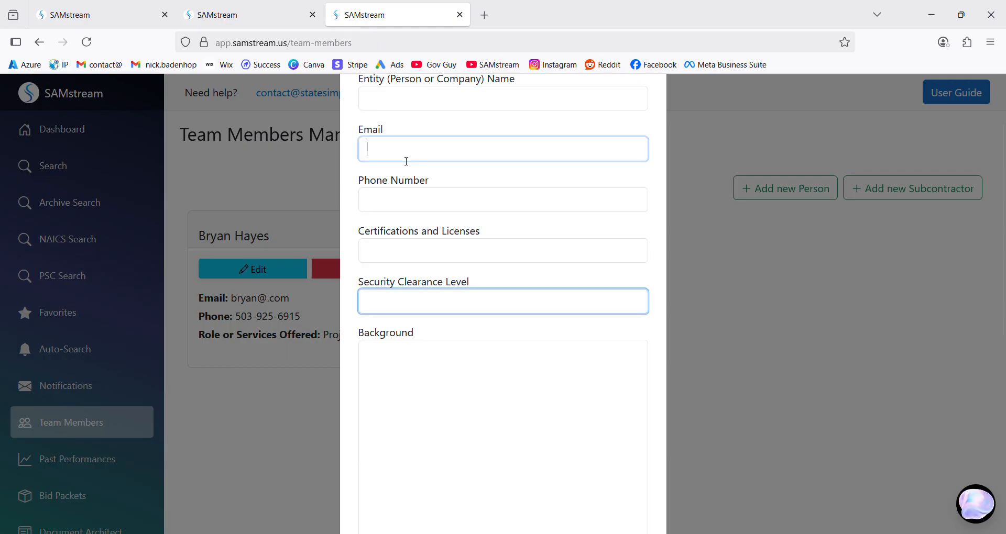
pyautogui.click(403, 204)
pyautogui.click(404, 266)
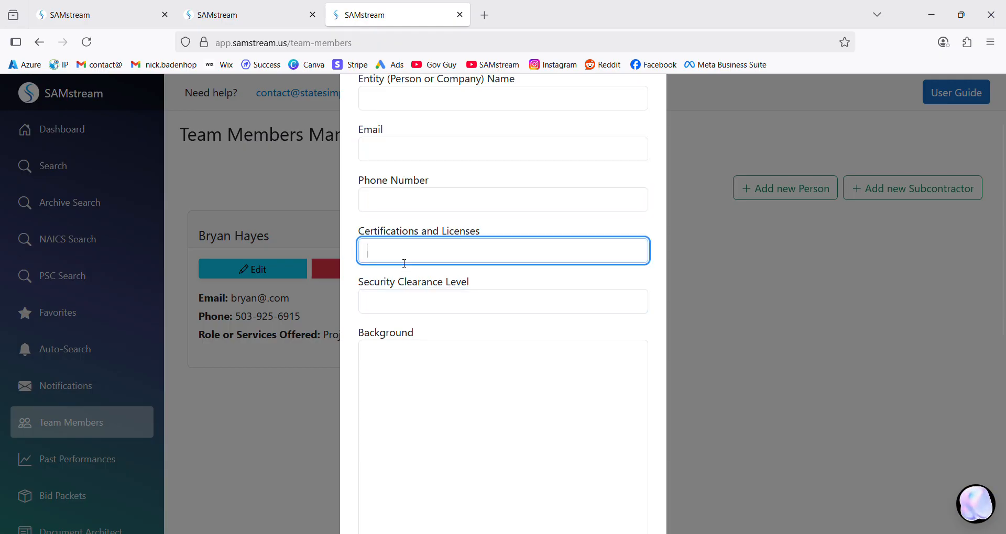
pyautogui.click(402, 297)
pyautogui.click(407, 255)
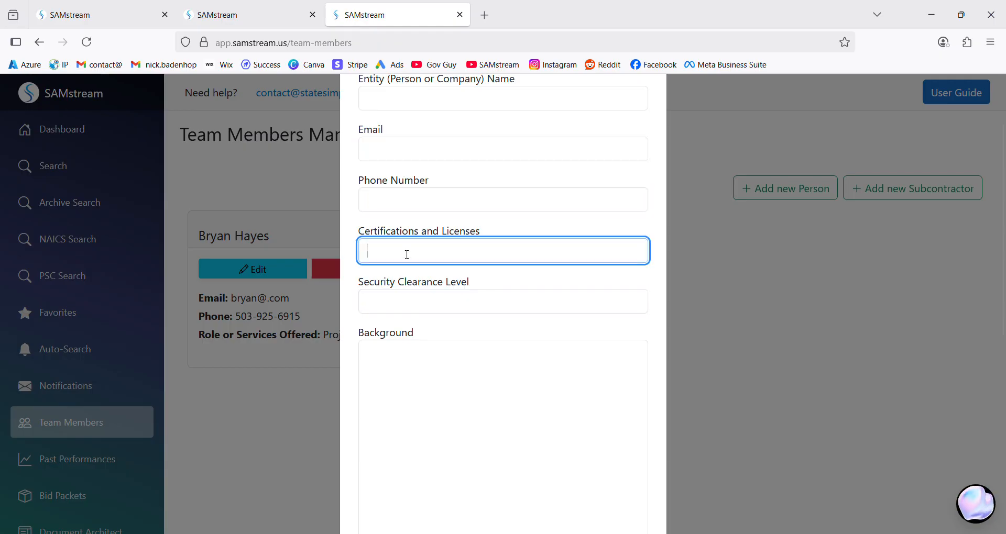
pyautogui.click(407, 306)
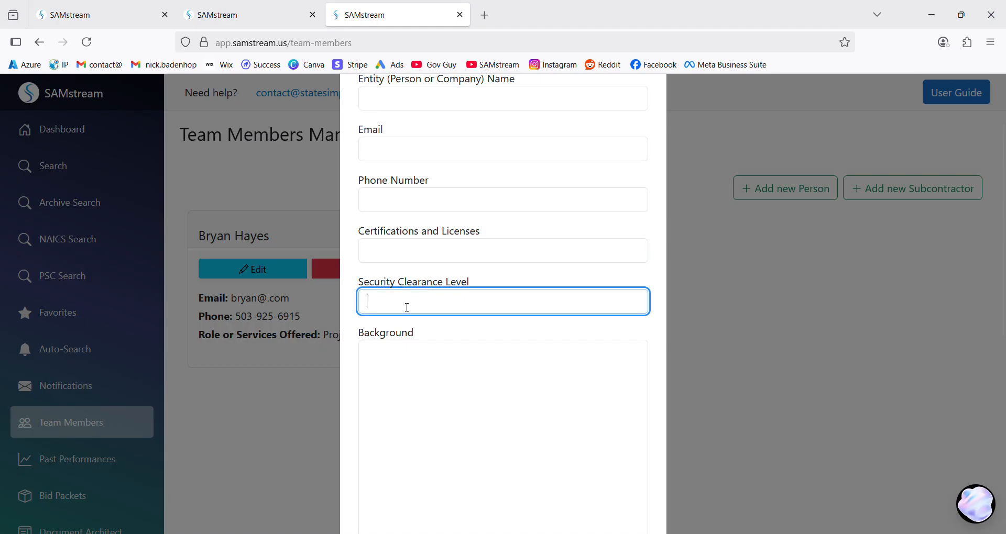
# Review the person form's background, title, role and years of experience fields, then close the form without saving
pyautogui.scroll(-2, 415, 289)
pyautogui.scroll(-2, 420, 289)
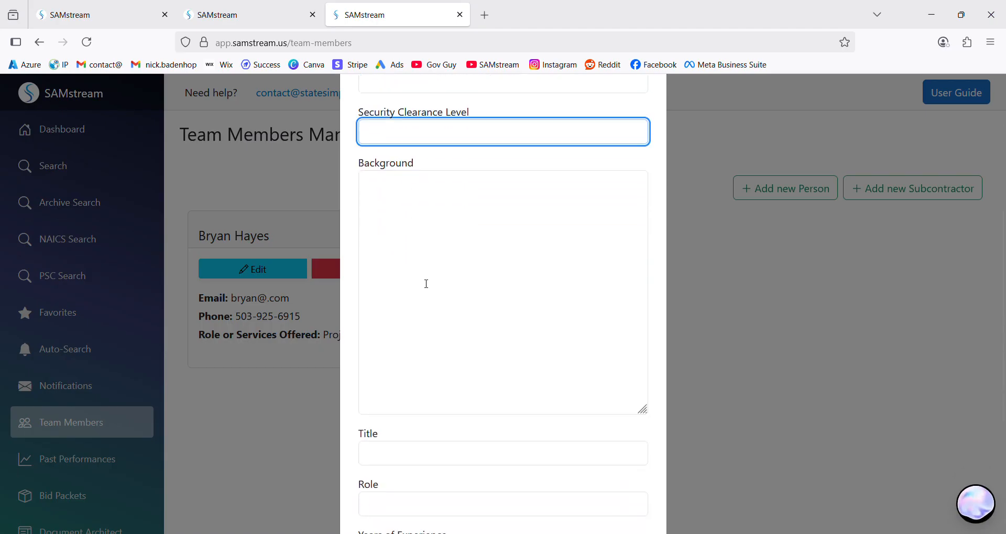
pyautogui.click(394, 211)
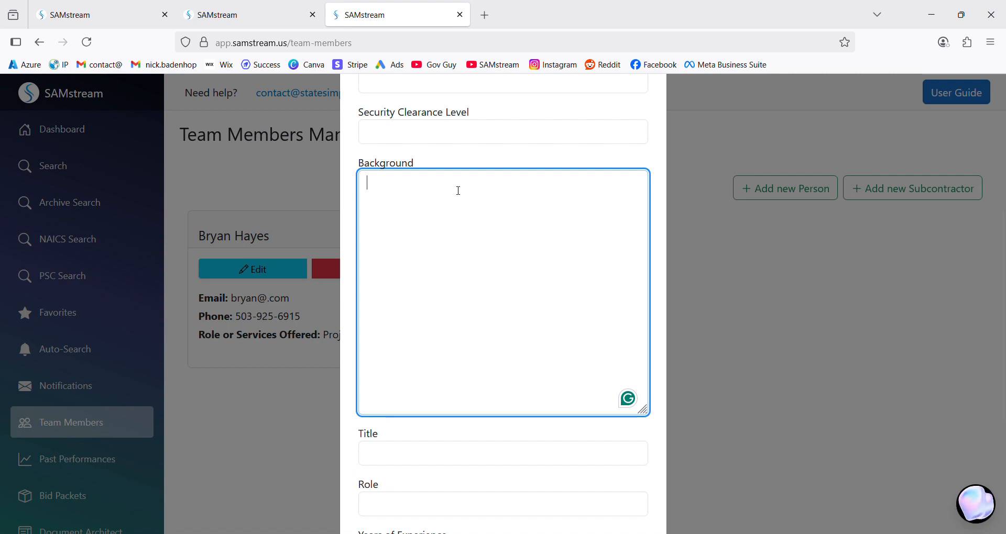
pyautogui.scroll(-3, 449, 262)
pyautogui.click(415, 286)
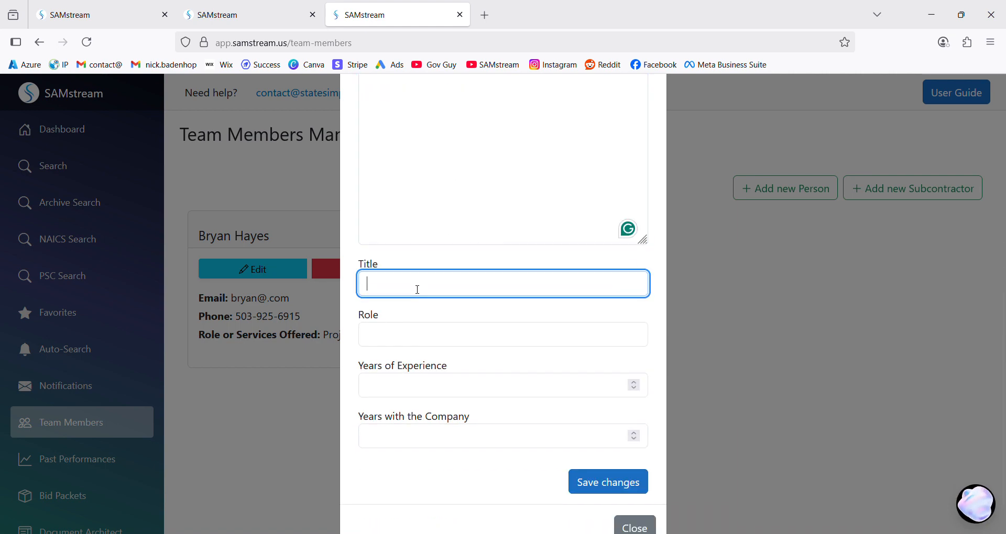
pyautogui.click(406, 341)
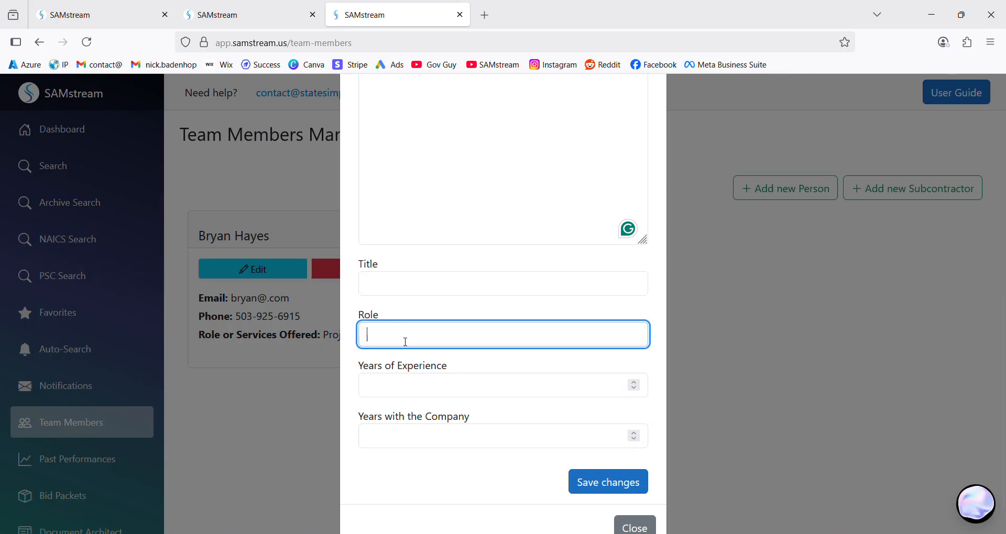
pyautogui.click(392, 392)
pyautogui.click(403, 445)
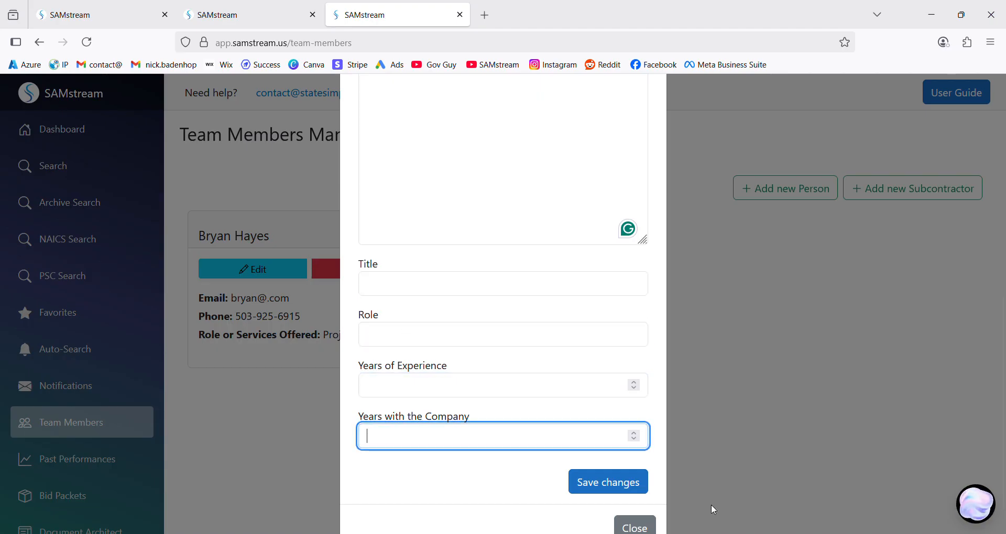
pyautogui.click(634, 528)
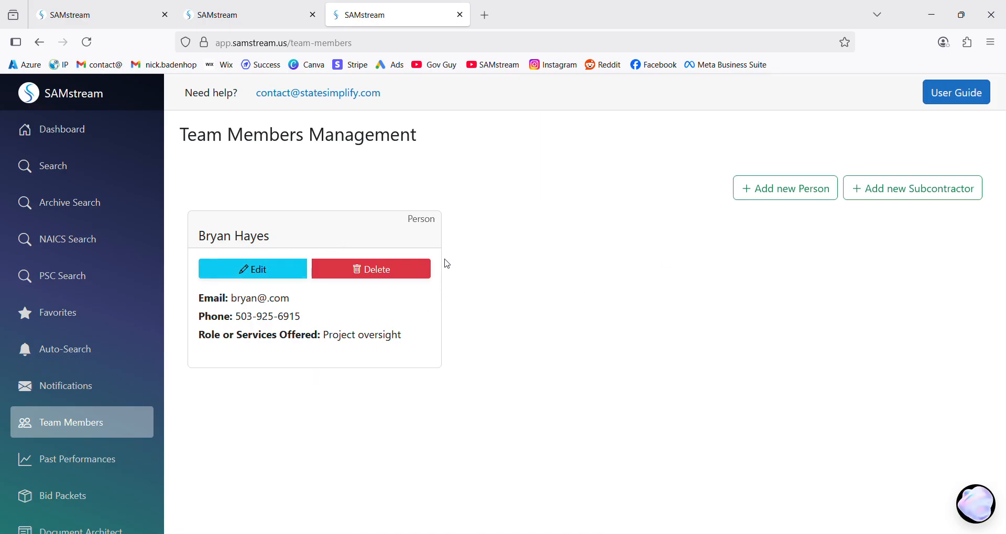
# Start a new subcontractor entry and review its company background, primary and secondary contact, address and SAM.gov registration fields
pyautogui.click(923, 195)
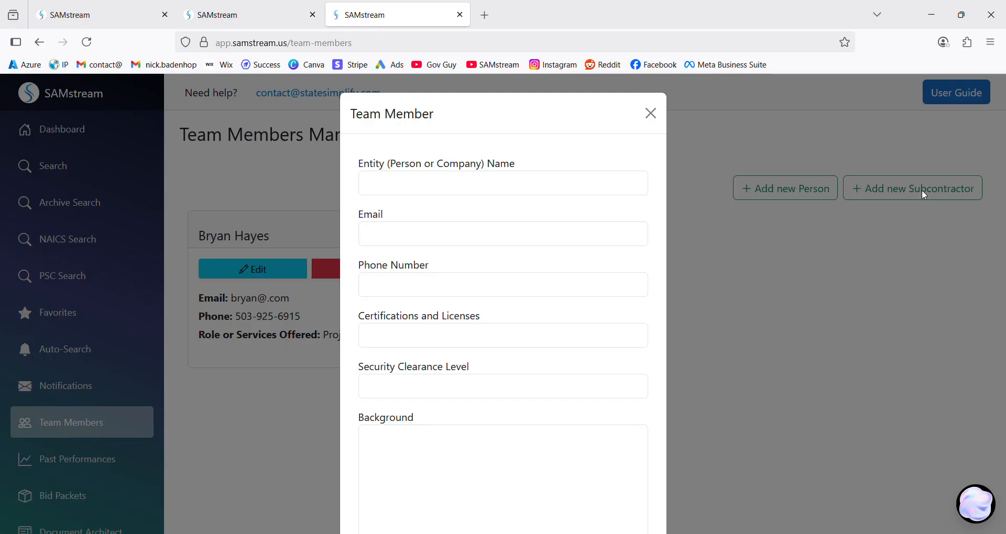
pyautogui.click(446, 189)
pyautogui.scroll(-2, 434, 254)
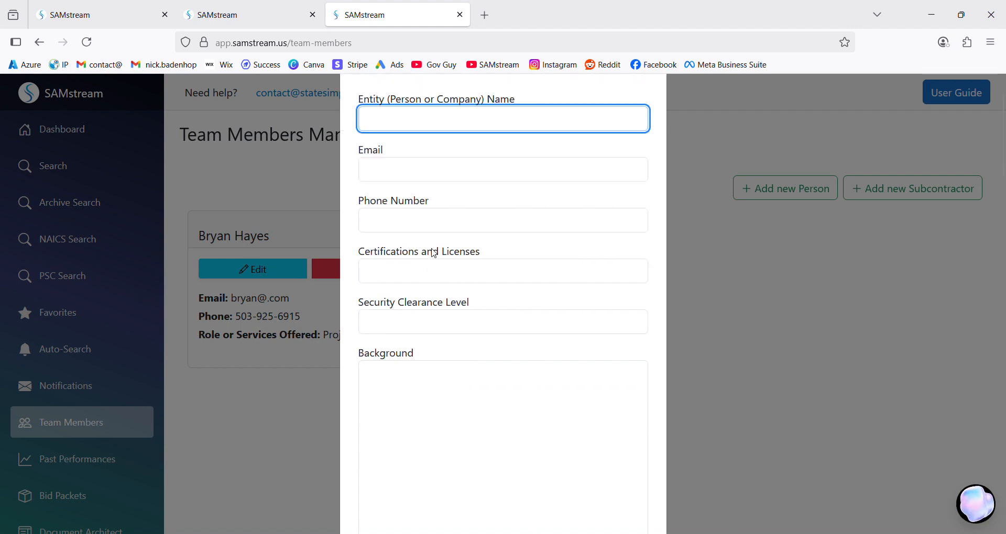
pyautogui.scroll(-5, 434, 254)
pyautogui.click(438, 198)
pyautogui.scroll(-3, 438, 198)
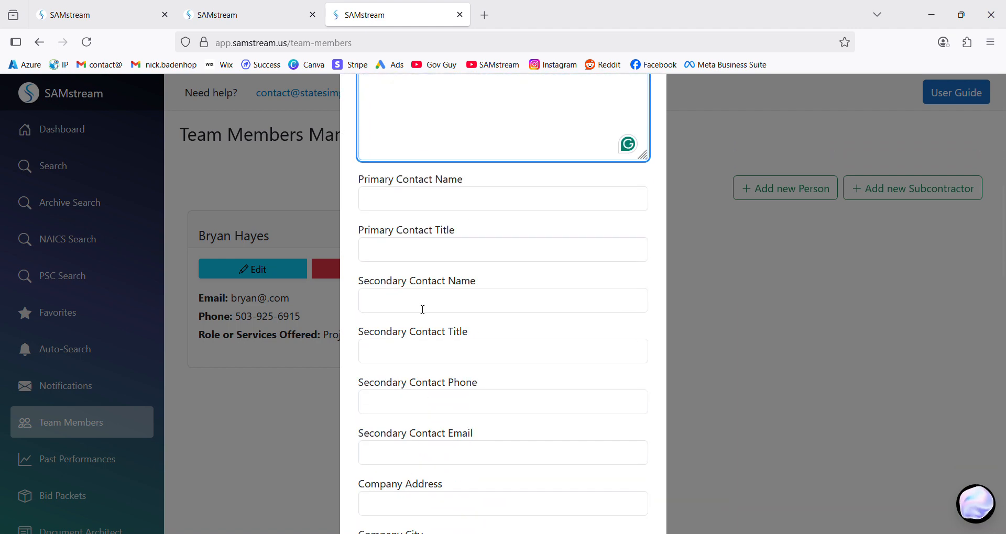
pyautogui.scroll(-5, 431, 273)
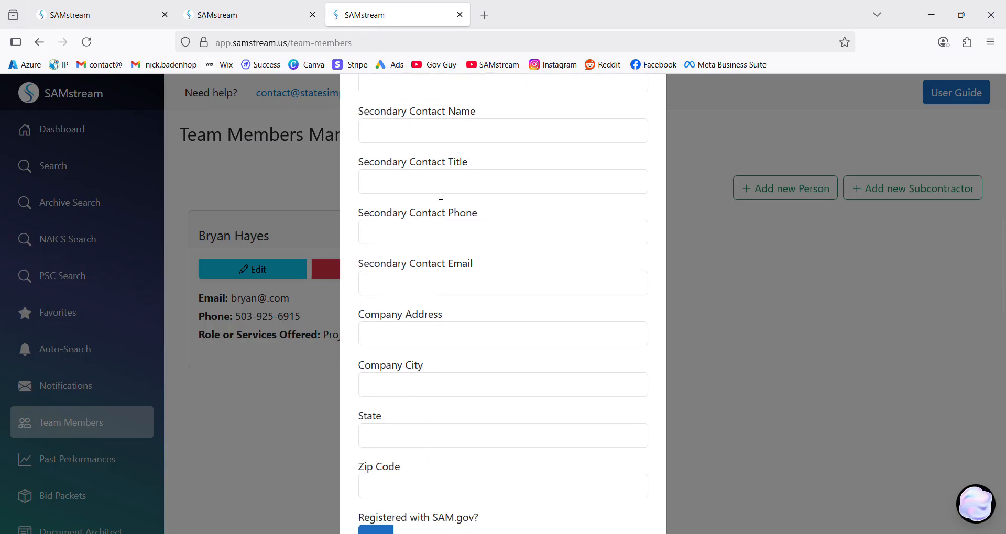
pyautogui.scroll(-10, 438, 236)
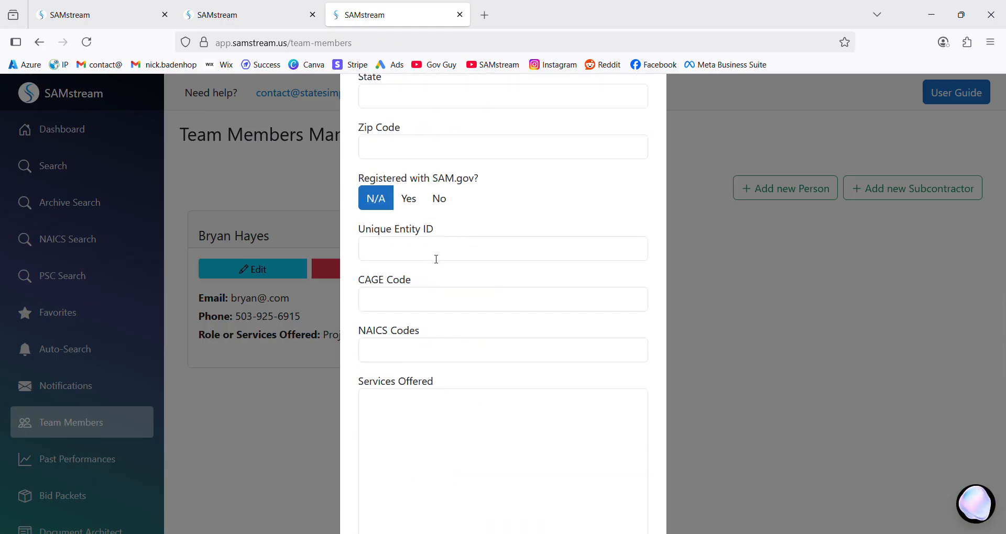
# Review the subcontractor's services offered, insurance, bonding, set-aside and company values fields, then close the form without saving
pyautogui.scroll(-8, 436, 259)
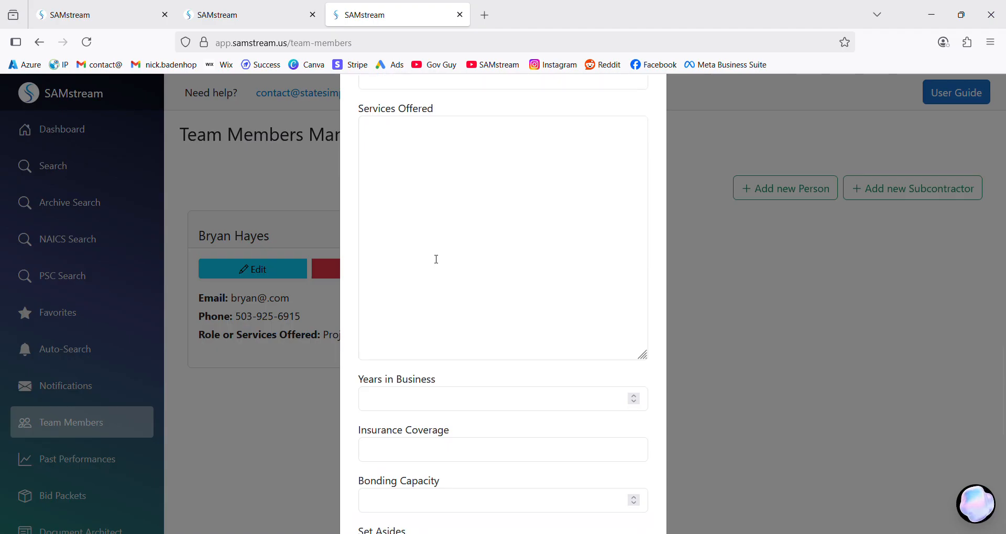
pyautogui.scroll(-5, 436, 259)
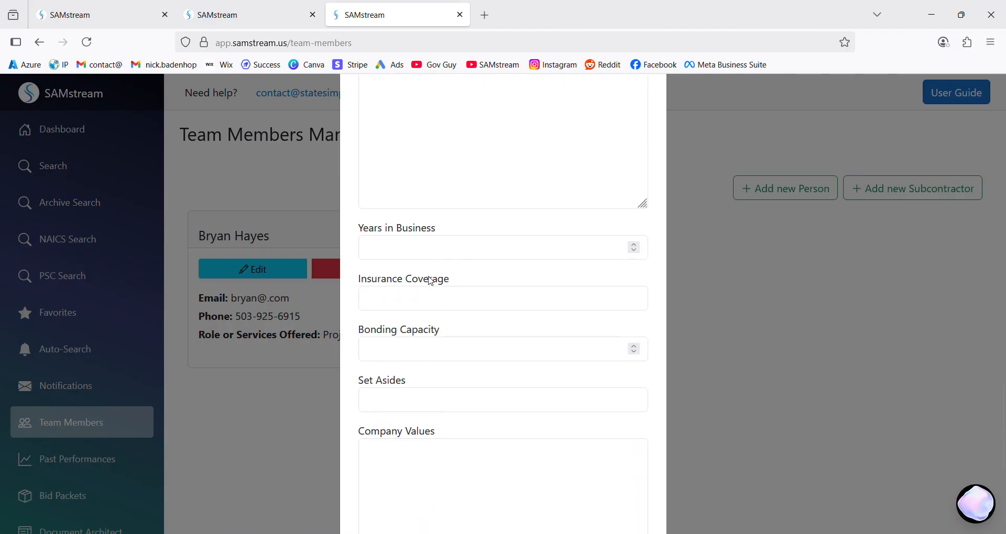
pyautogui.click(430, 357)
pyautogui.click(441, 313)
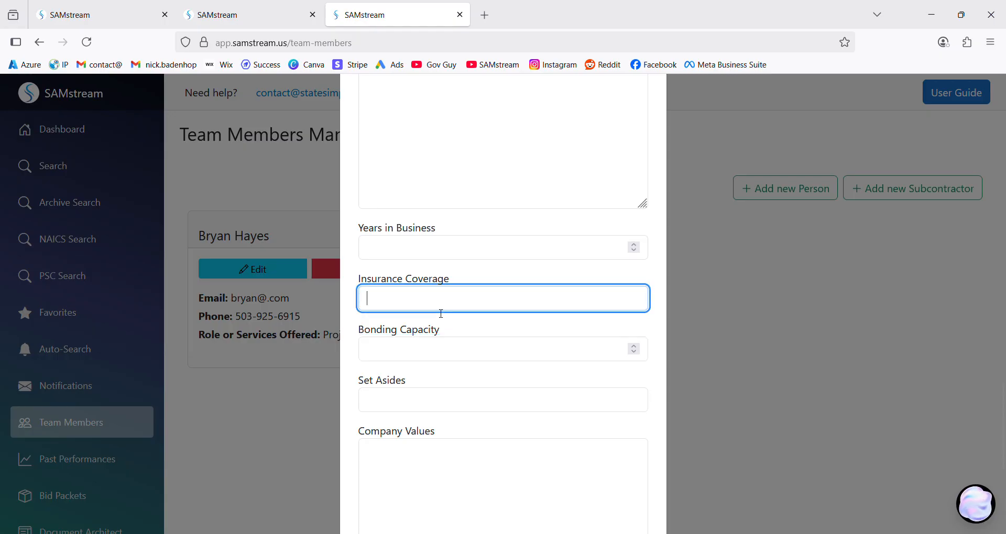
pyautogui.scroll(-9, 441, 313)
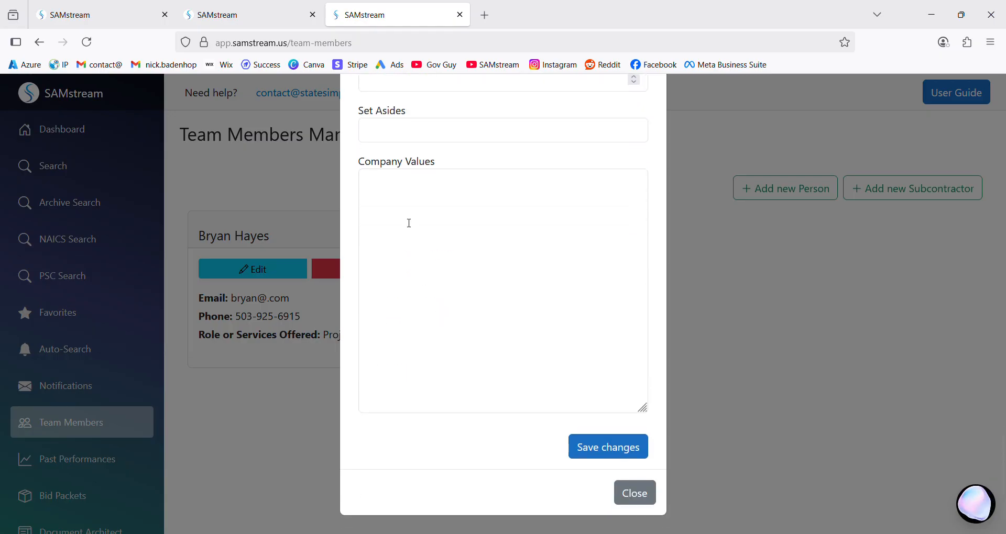
pyautogui.click(417, 263)
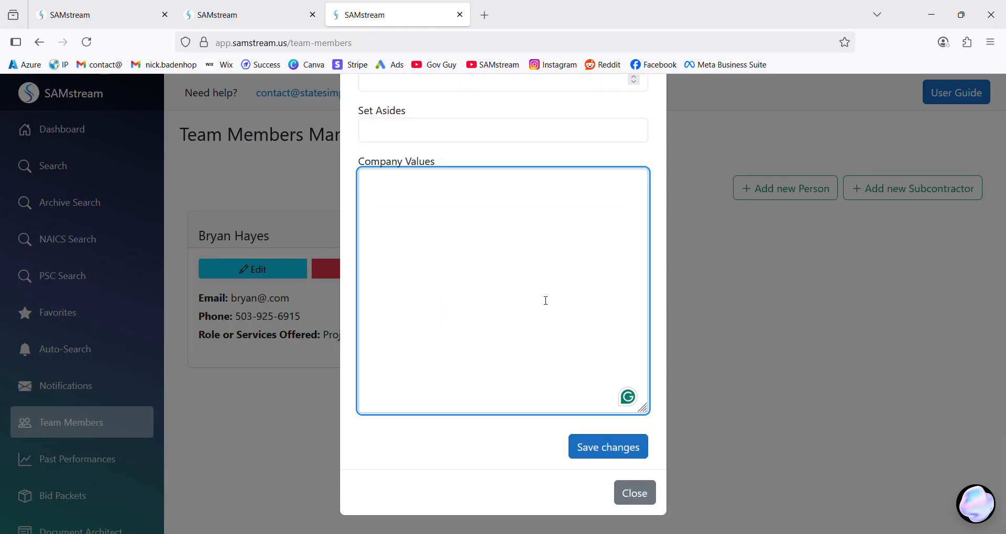
pyautogui.click(635, 495)
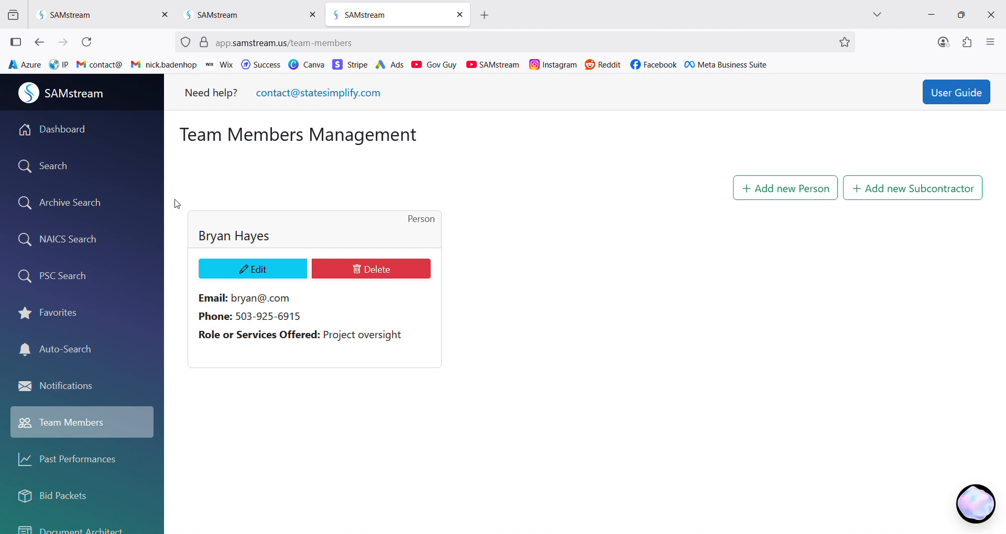
# Open the past performances page, start a new entry and review its title, point-of-contact, solicitation number and department fields
pyautogui.scroll(-3, 128, 280)
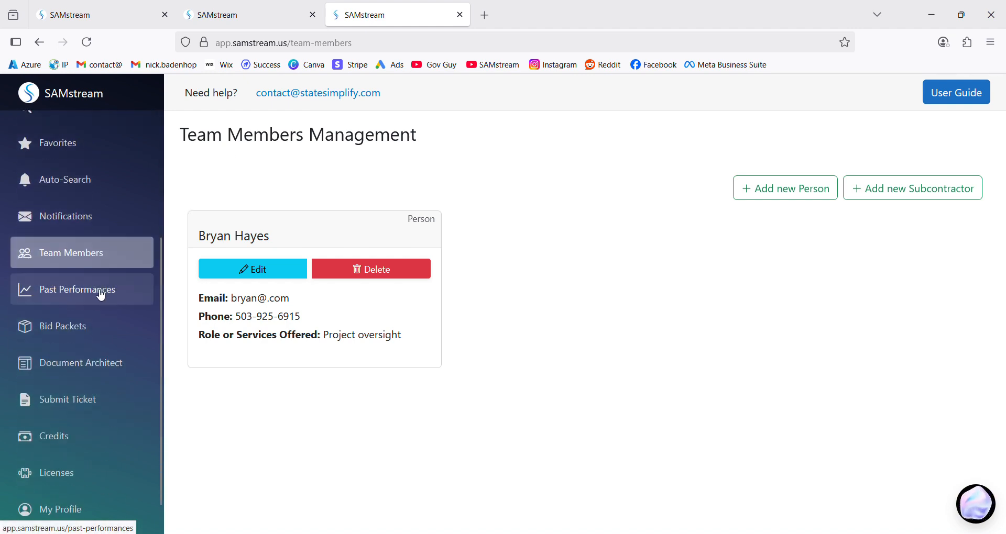
pyautogui.click(102, 297)
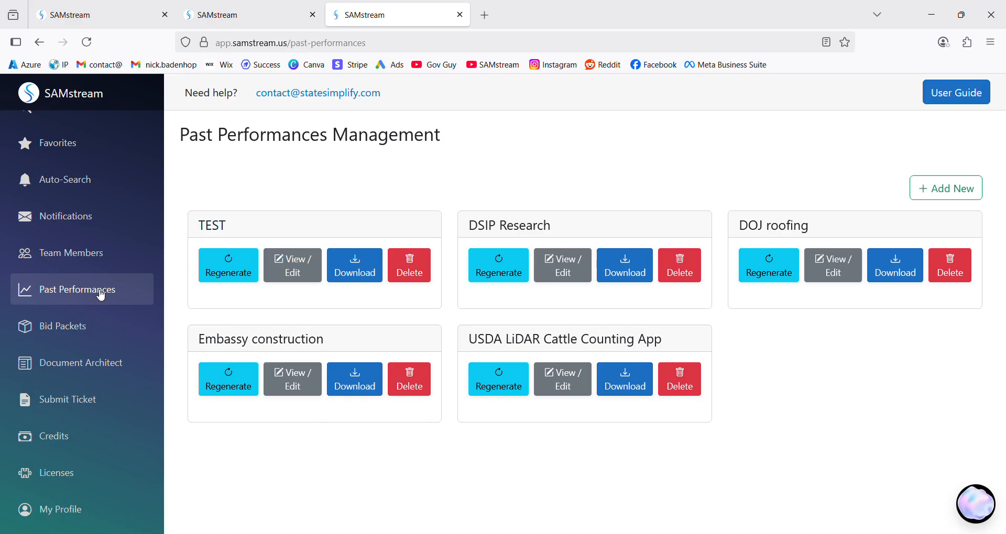
pyautogui.click(965, 189)
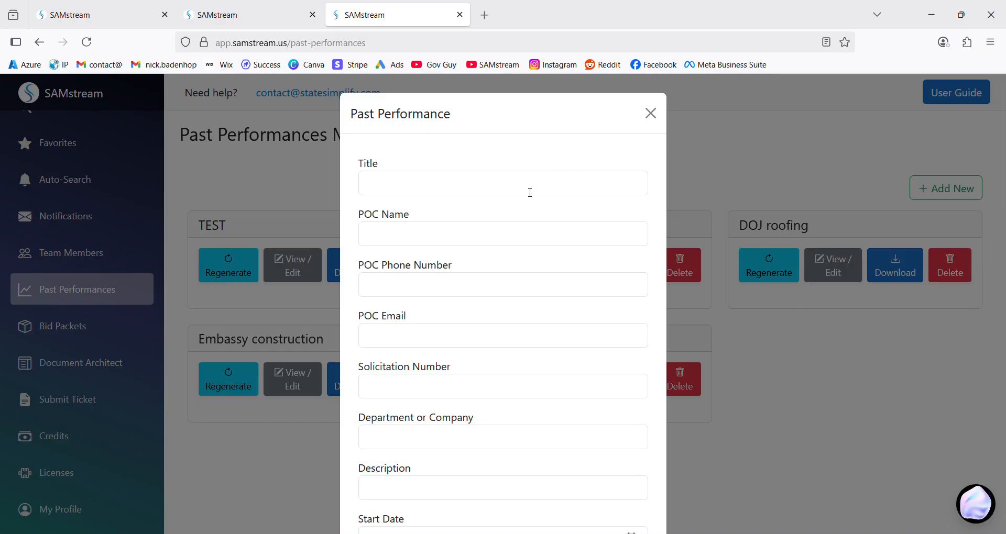
pyautogui.click(467, 188)
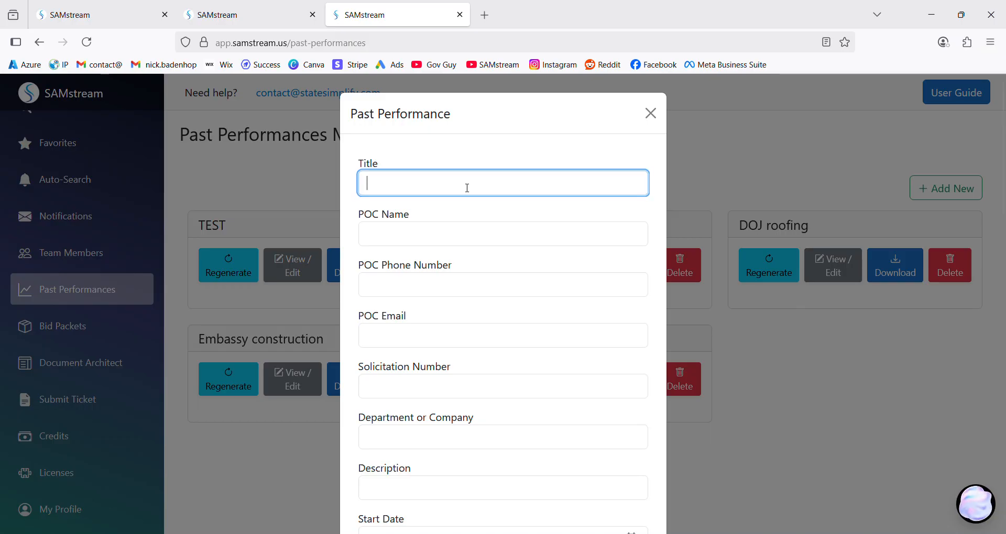
pyautogui.click(420, 235)
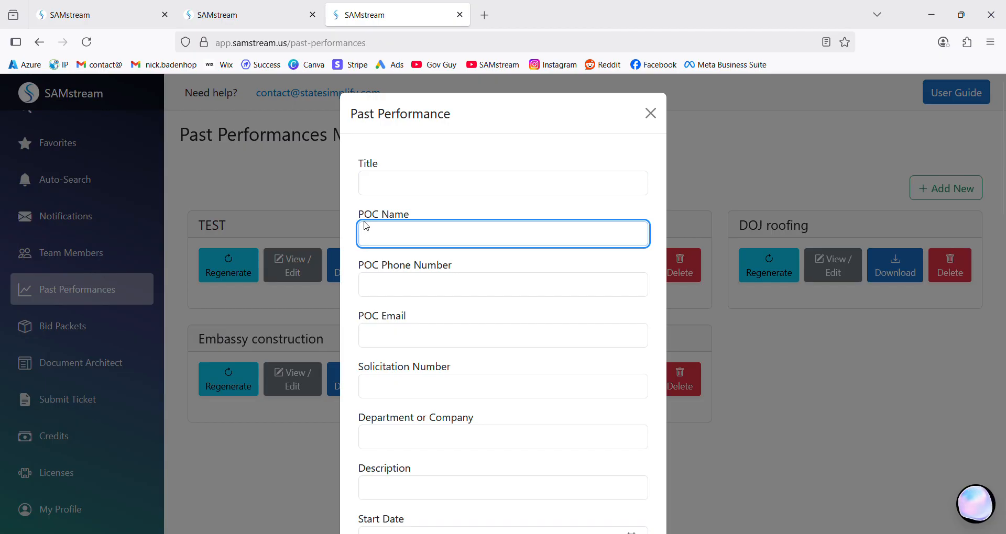
pyautogui.moveTo(358, 219); pyautogui.dragTo(411, 213)
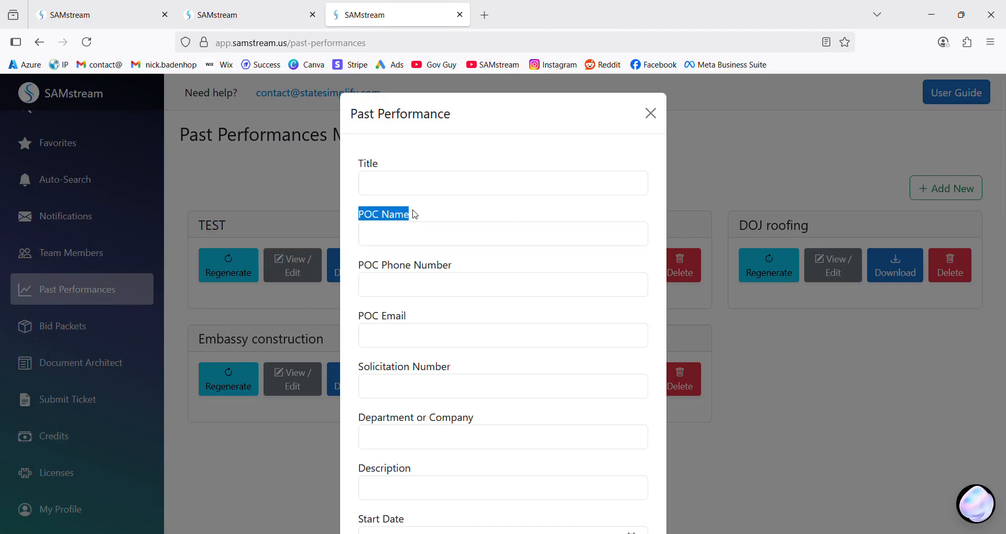
pyautogui.click(386, 285)
pyautogui.scroll(-3, 386, 289)
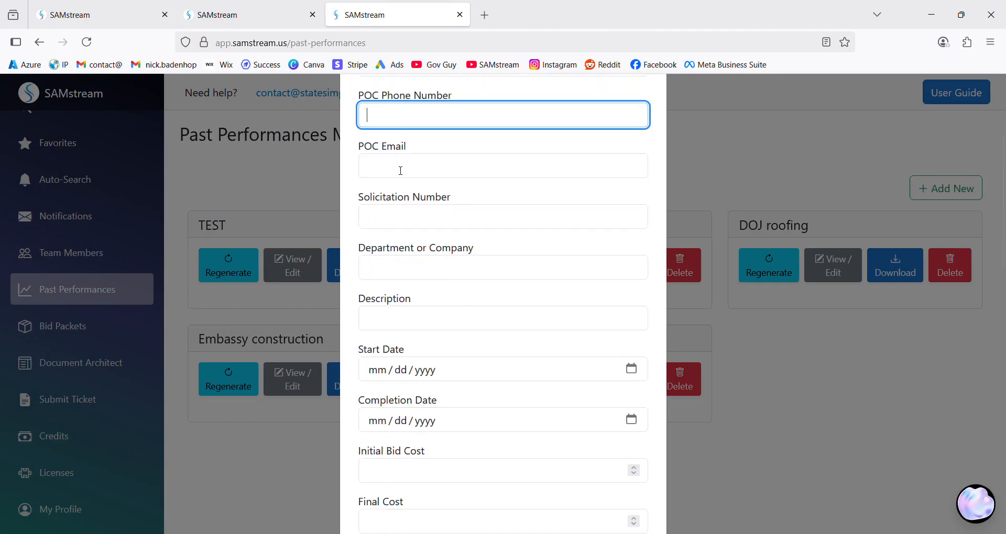
pyautogui.click(395, 174)
pyautogui.click(402, 225)
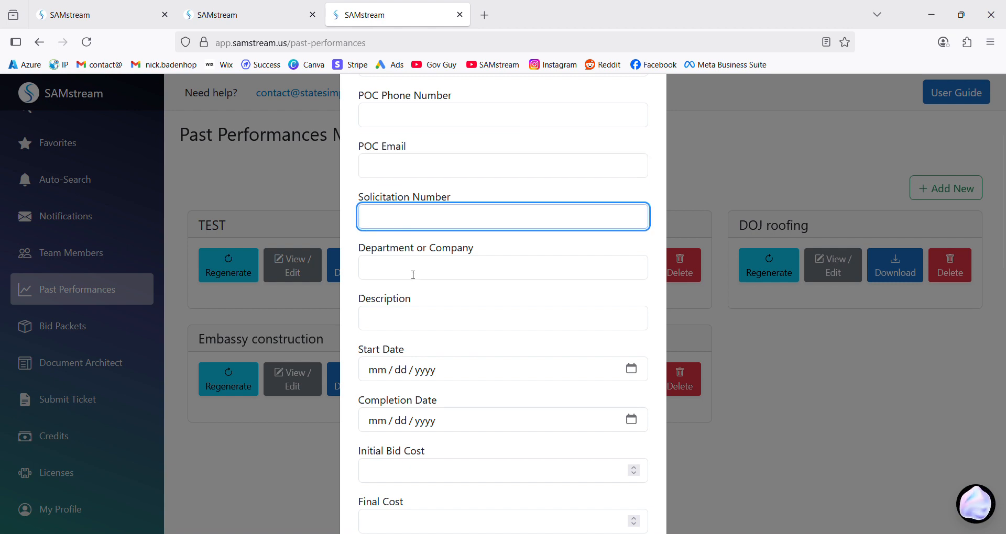
pyautogui.click(415, 277)
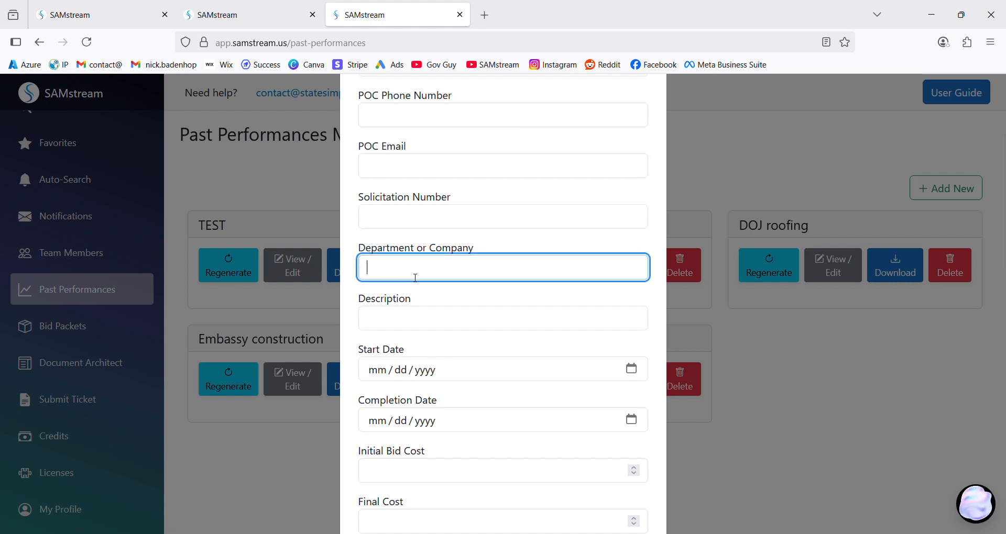
# Review the past performance form's description, date, cost, major issues, completion and feedback fields, then close it without generating a document
pyautogui.scroll(-3, 412, 262)
pyautogui.click(394, 155)
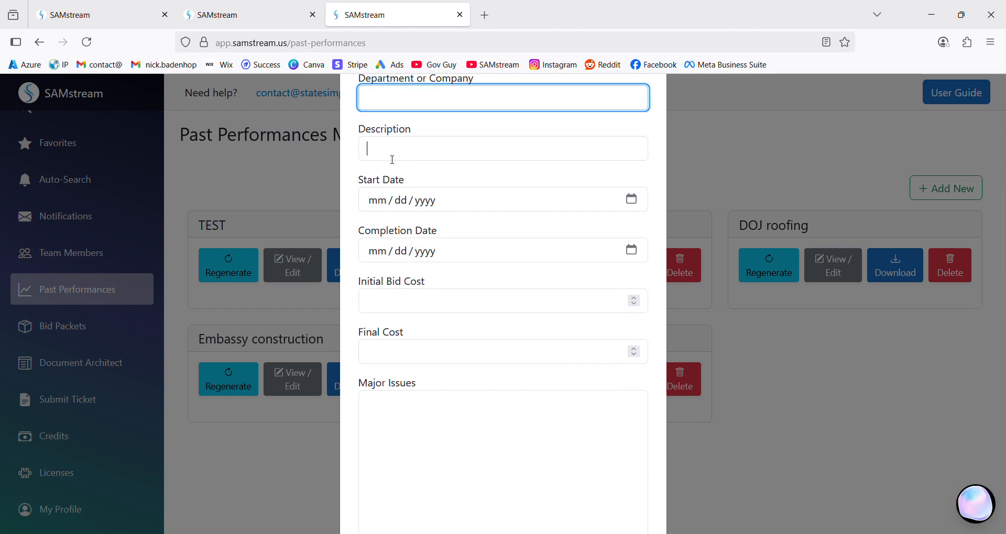
pyautogui.click(402, 200)
pyautogui.click(402, 250)
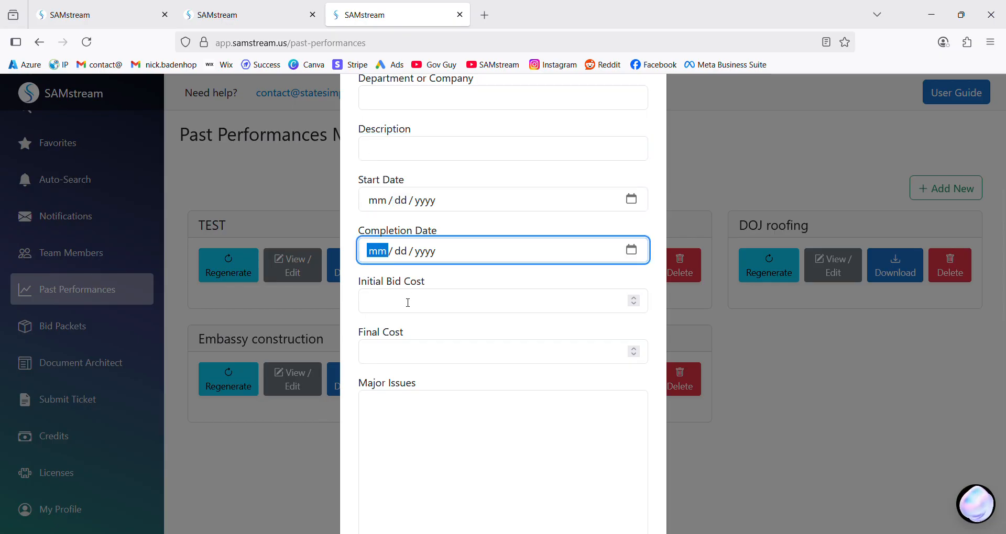
pyautogui.click(408, 302)
pyautogui.click(429, 359)
pyautogui.scroll(-5, 431, 314)
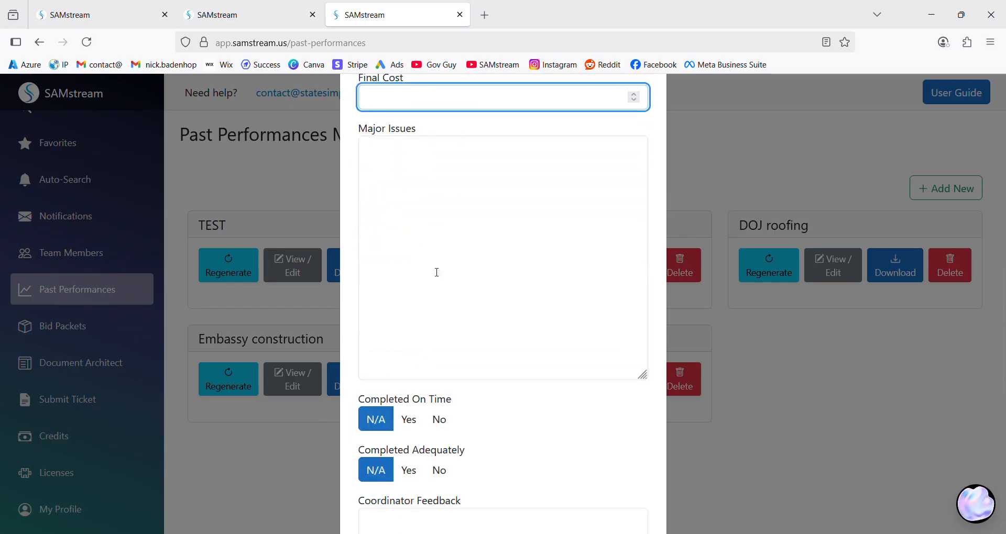
pyautogui.click(429, 282)
pyautogui.scroll(-5, 428, 282)
pyautogui.click(401, 294)
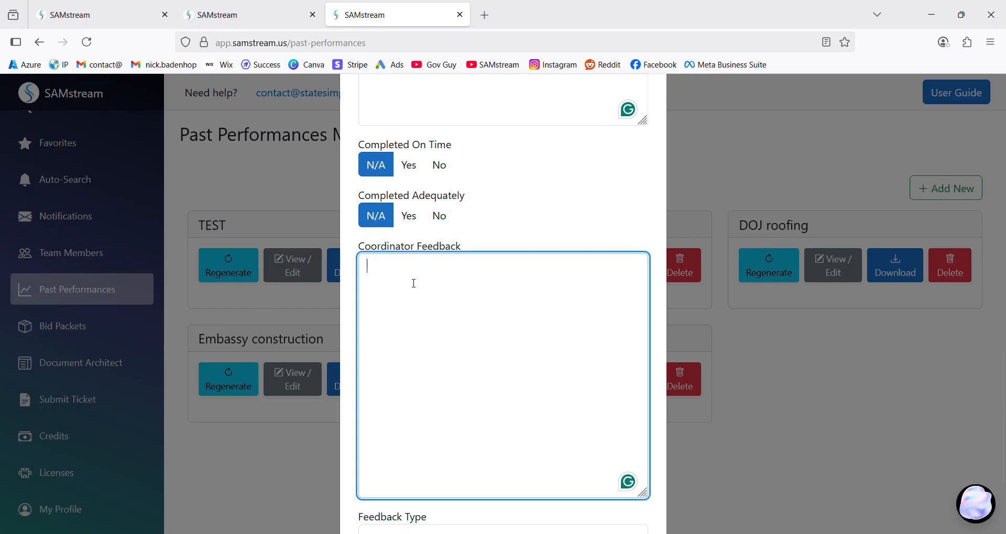
pyautogui.scroll(-3, 442, 349)
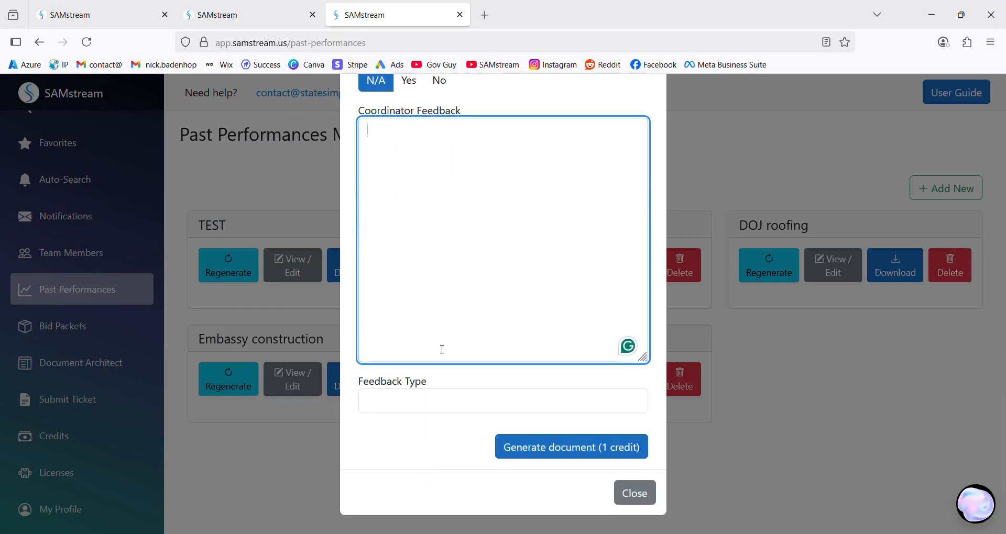
pyautogui.click(633, 496)
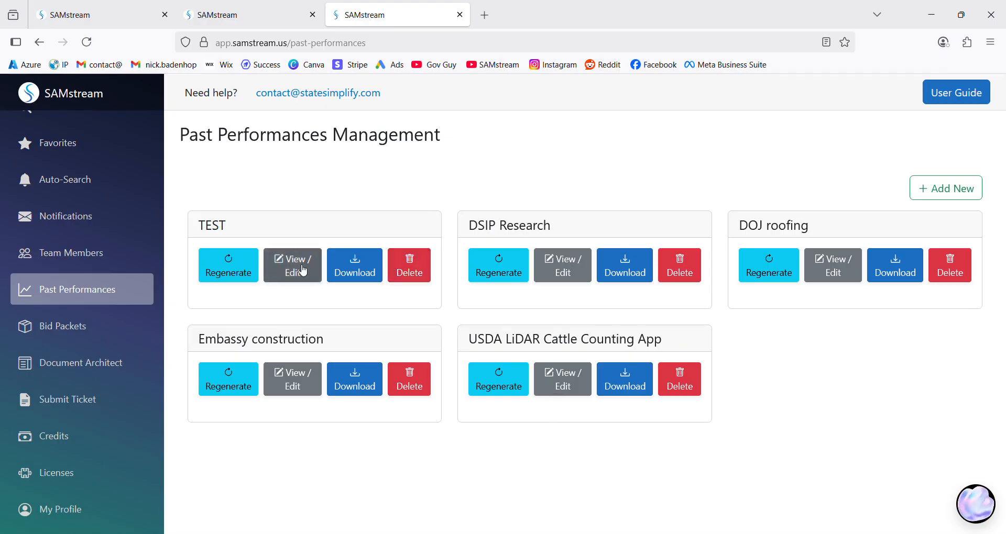
# Open the DSIP Research past performance document, read through its contract details, project summary and feedback, then close it
pyautogui.click(566, 271)
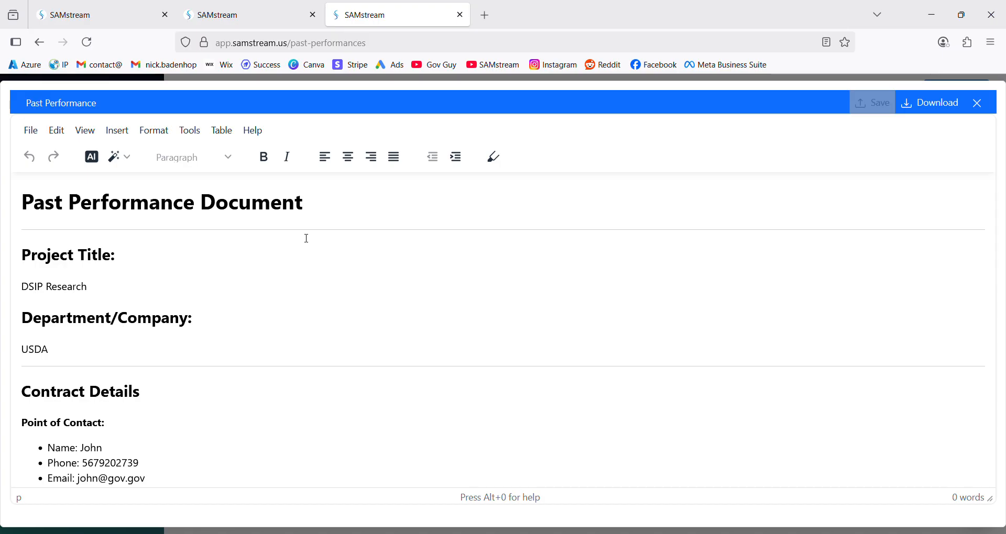
pyautogui.scroll(-10, 172, 271)
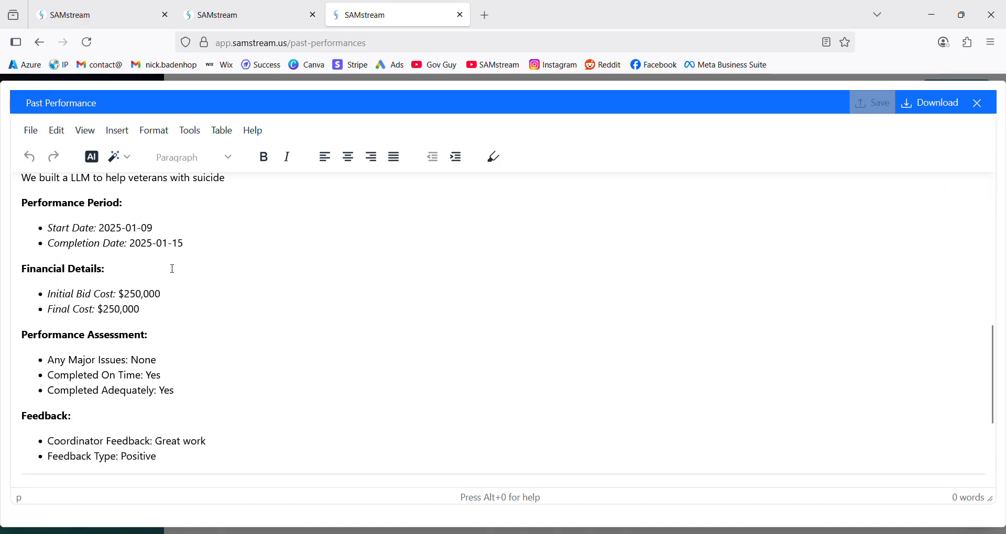
pyautogui.scroll(-4, 172, 270)
pyautogui.scroll(15, 184, 317)
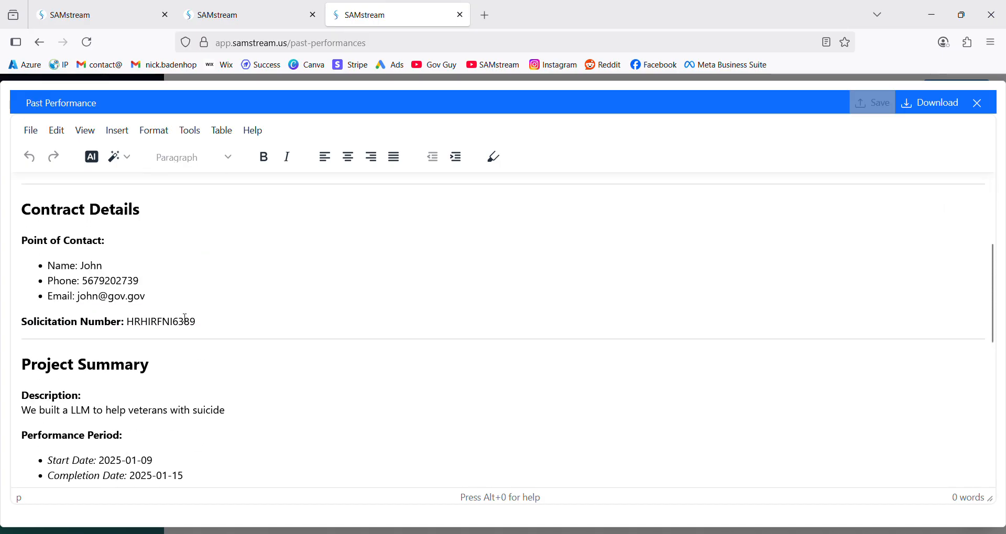
pyautogui.scroll(-12, 184, 318)
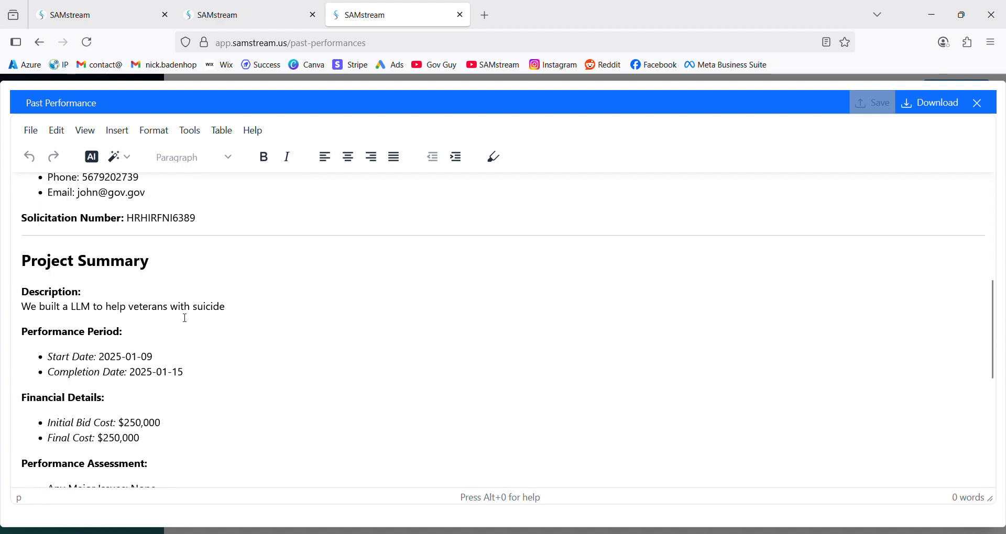
pyautogui.scroll(12, 185, 319)
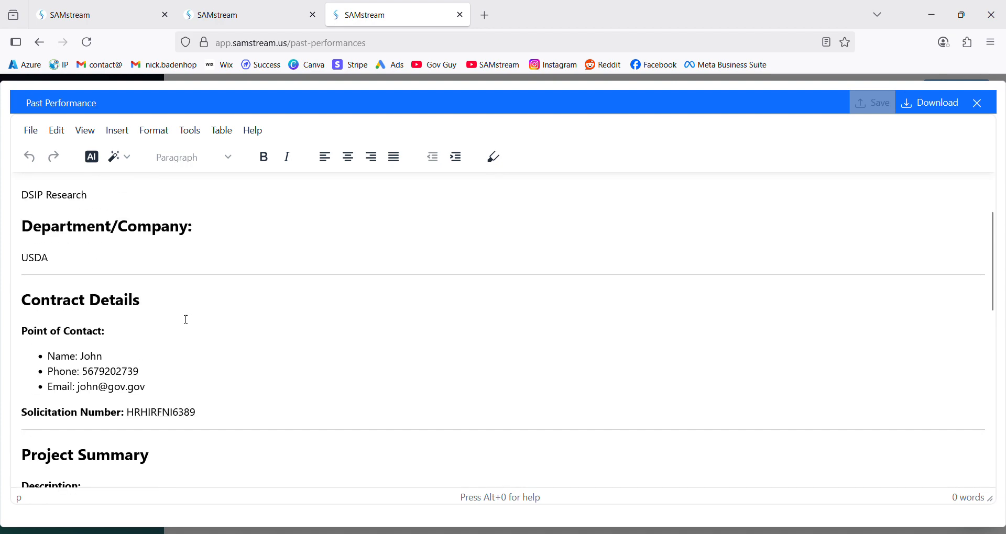
pyautogui.click(978, 103)
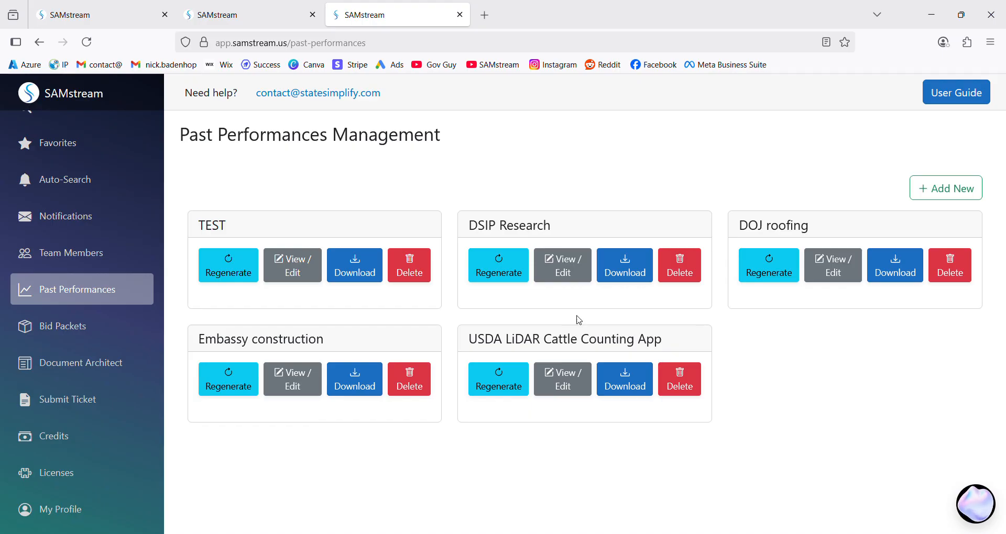
# Open the bid packets page and its core data form, then review the company name, primary contact and secondary contact fields
pyautogui.click(72, 330)
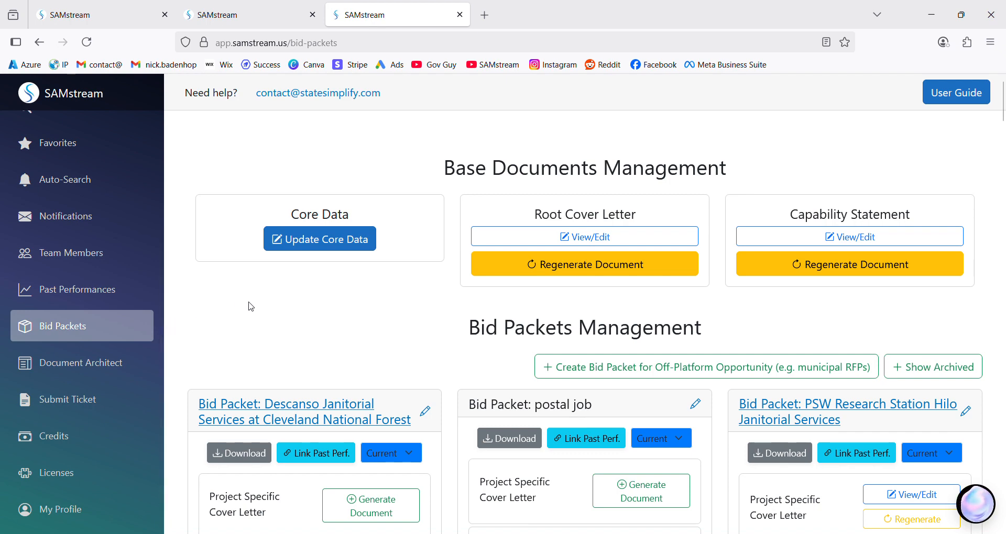
pyautogui.click(325, 237)
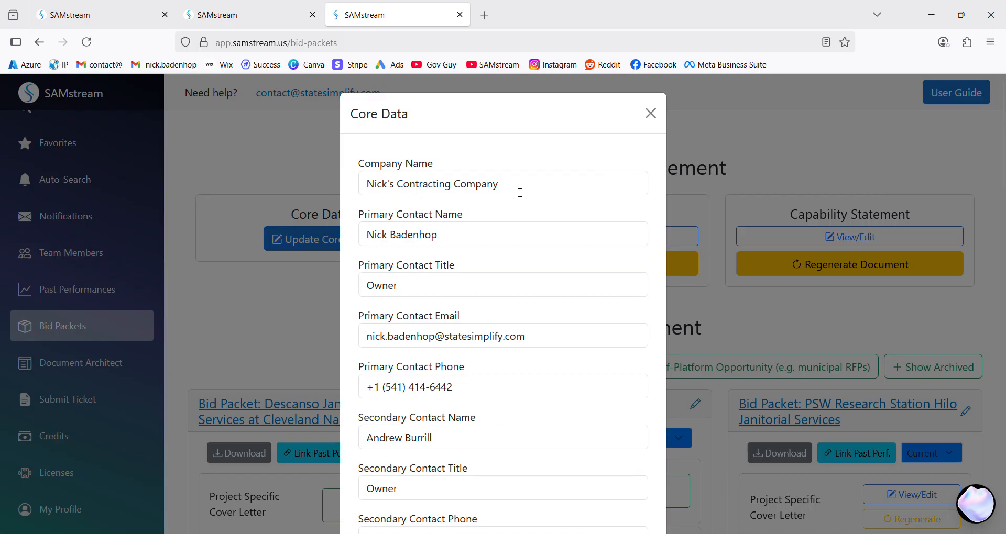
pyautogui.click(521, 190)
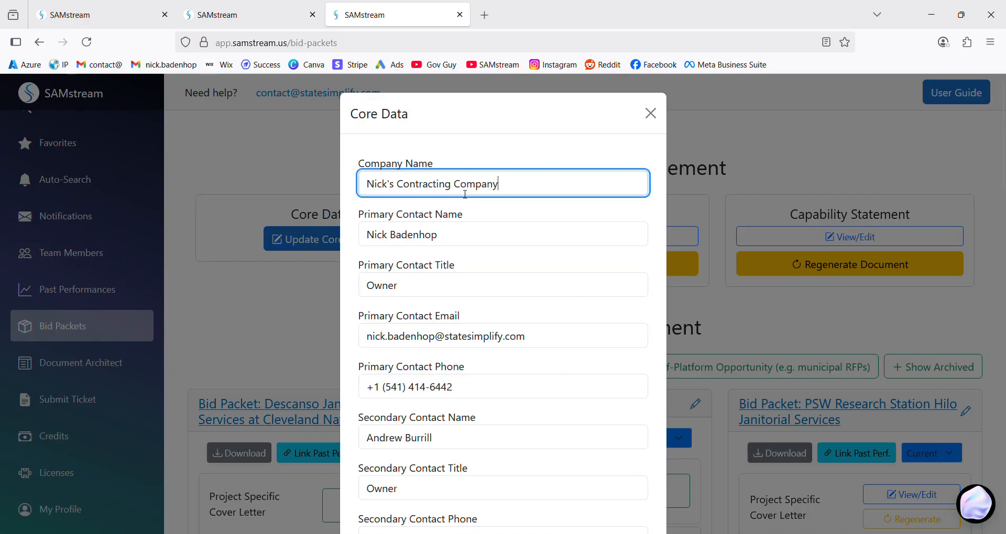
pyautogui.click(397, 236)
pyautogui.scroll(-3, 397, 249)
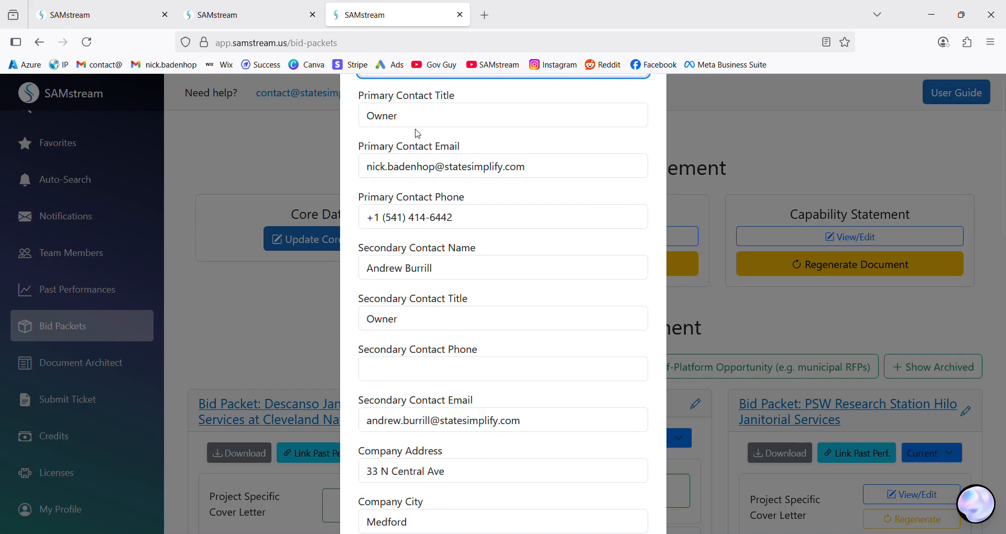
pyautogui.click(418, 118)
pyautogui.click(417, 168)
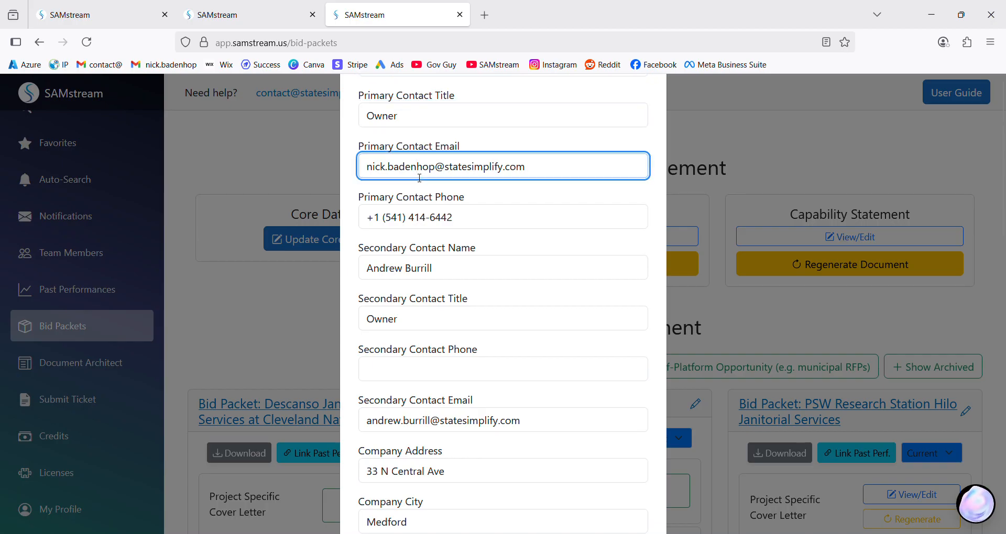
pyautogui.click(424, 226)
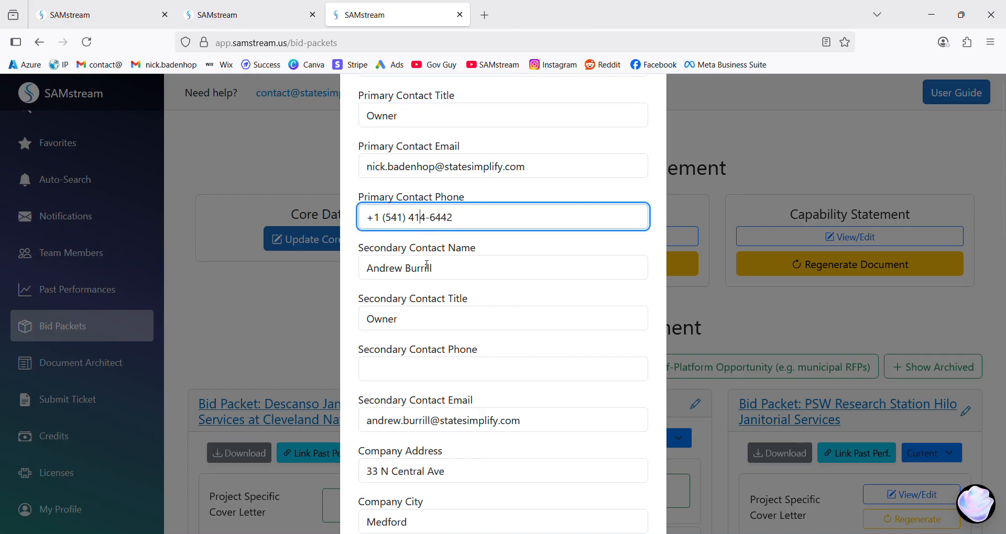
pyautogui.click(426, 270)
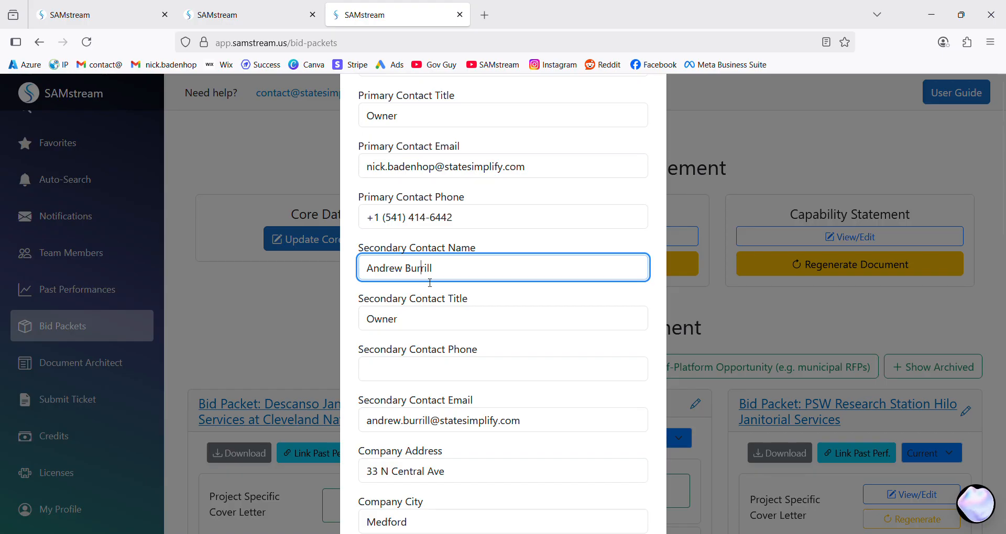
pyautogui.click(424, 322)
pyautogui.scroll(-3, 445, 219)
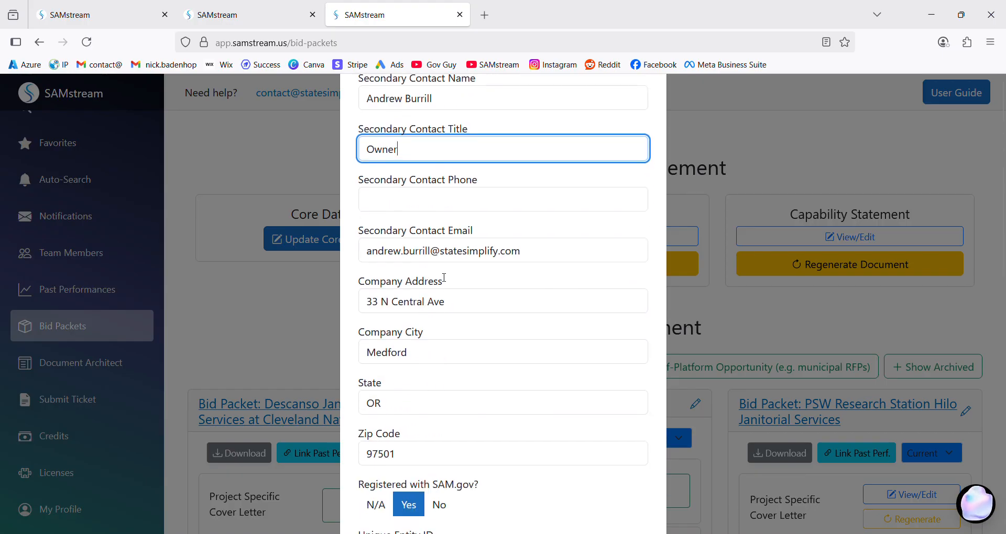
# Review the core data form's SAM.gov registration, entity ID, CAGE code, years in business, insurance, bonding and set-aside fields
pyautogui.scroll(-6, 445, 220)
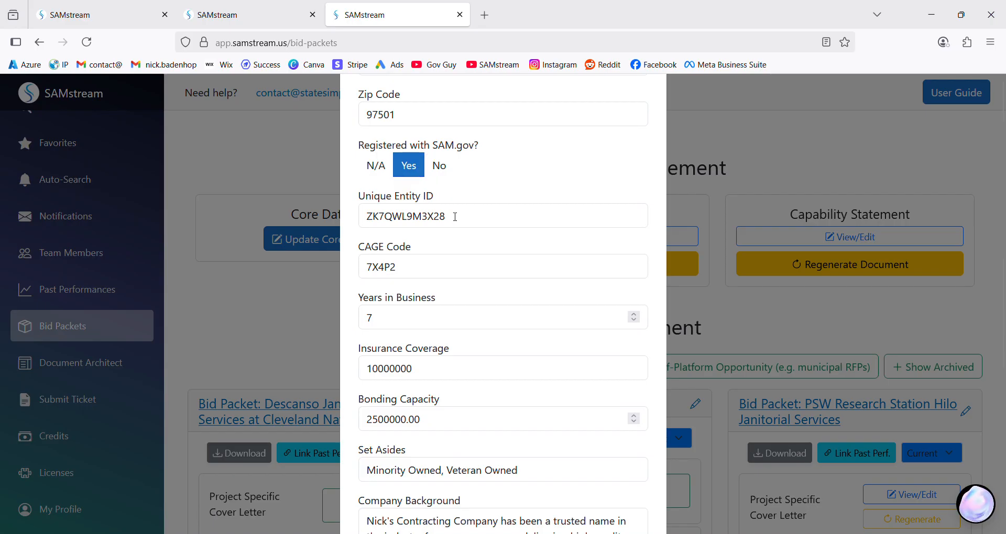
pyautogui.click(455, 216)
pyautogui.click(411, 268)
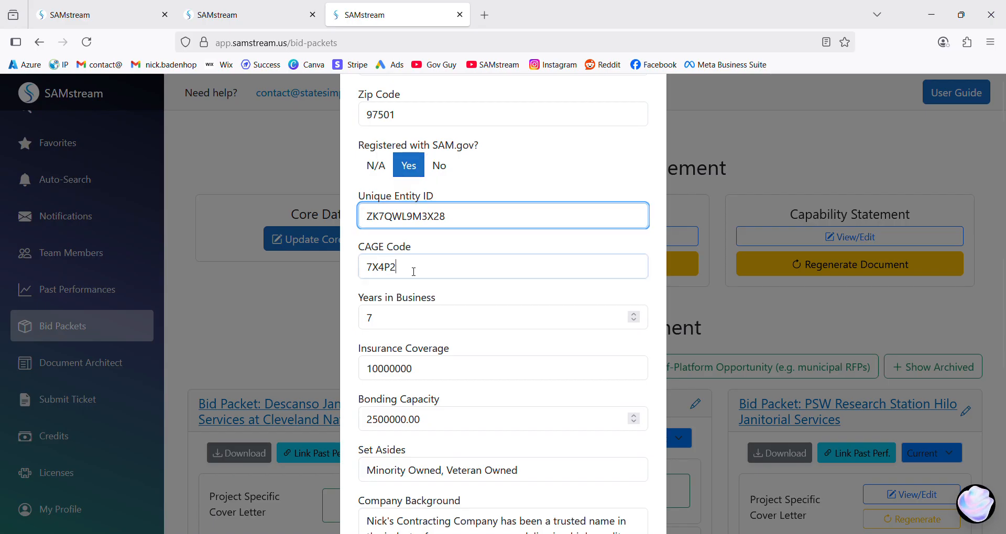
pyautogui.click(407, 325)
pyautogui.scroll(-1, 408, 326)
pyautogui.scroll(-2, 408, 314)
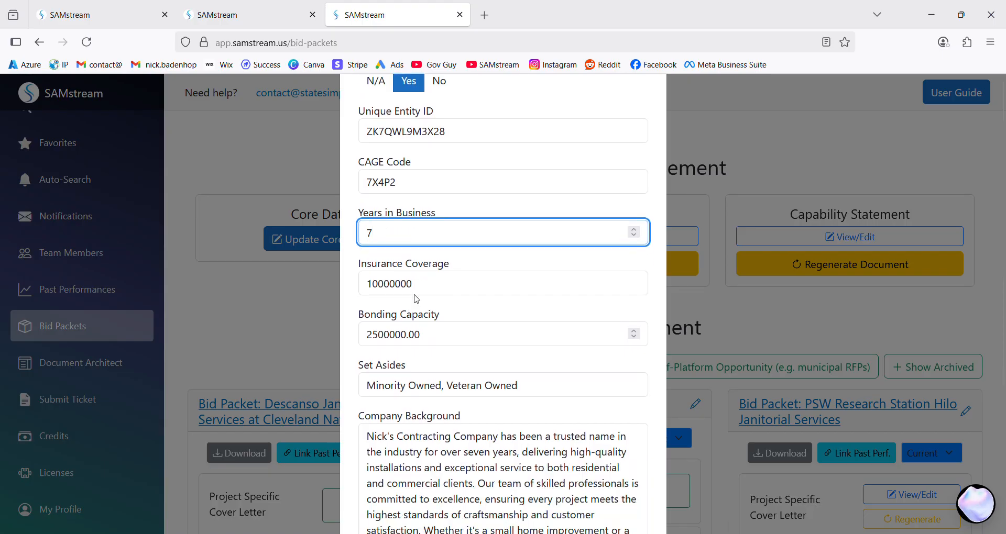
pyautogui.click(418, 292)
pyautogui.click(540, 392)
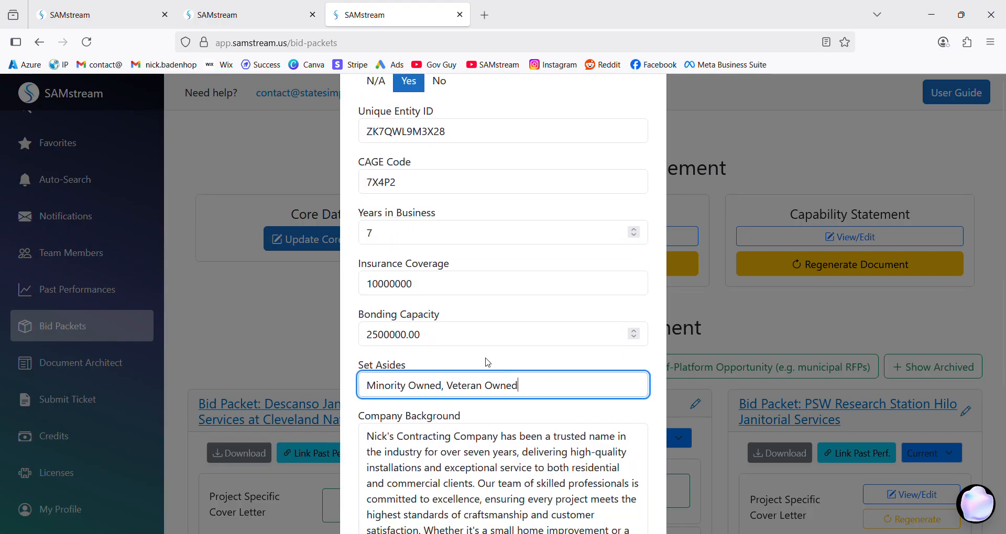
# Review the core data form's company background and company values fields, and close the form without saving
pyautogui.scroll(-4, 472, 349)
pyautogui.moveTo(369, 274); pyautogui.dragTo(490, 445)
pyautogui.click(491, 440)
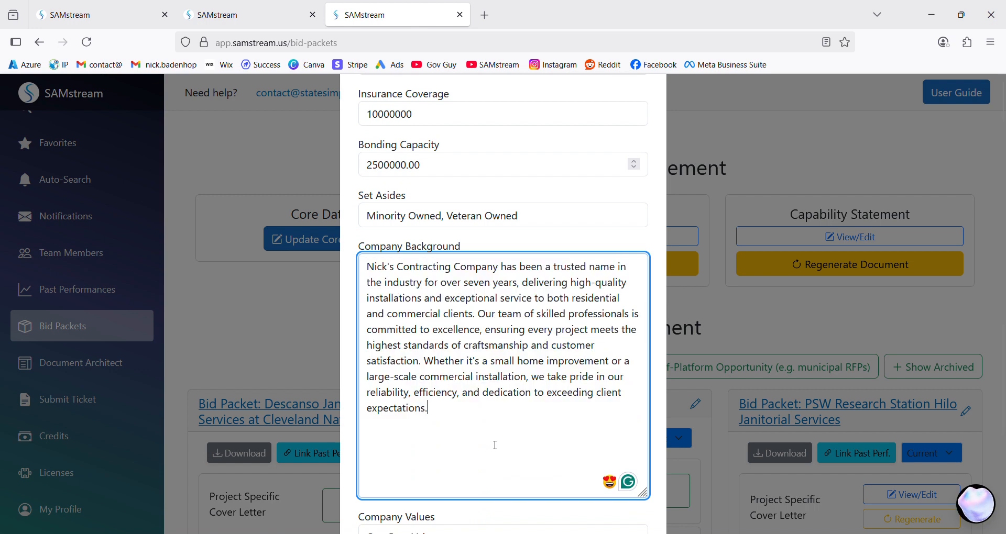
pyautogui.scroll(-3, 495, 442)
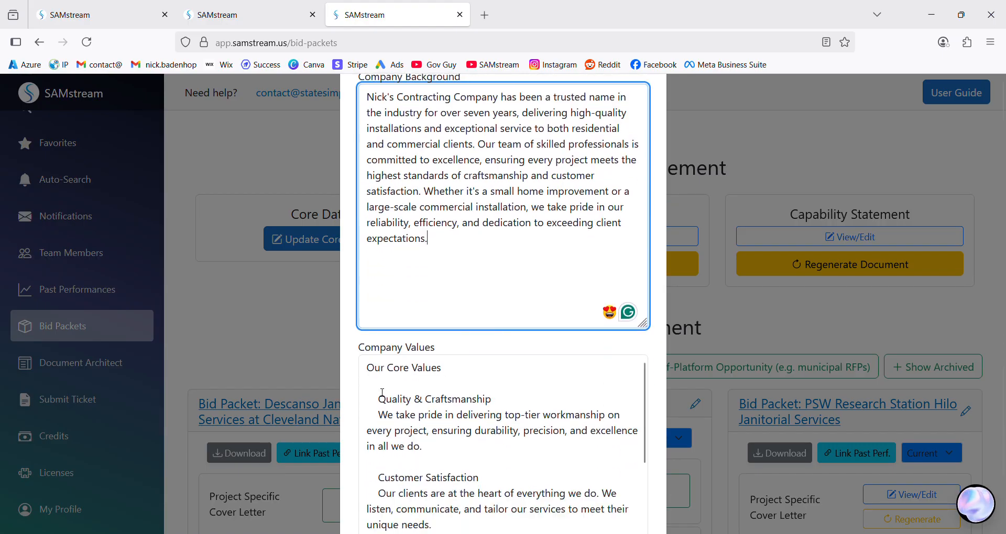
pyautogui.scroll(-5, 382, 392)
pyautogui.scroll(-5, 459, 451)
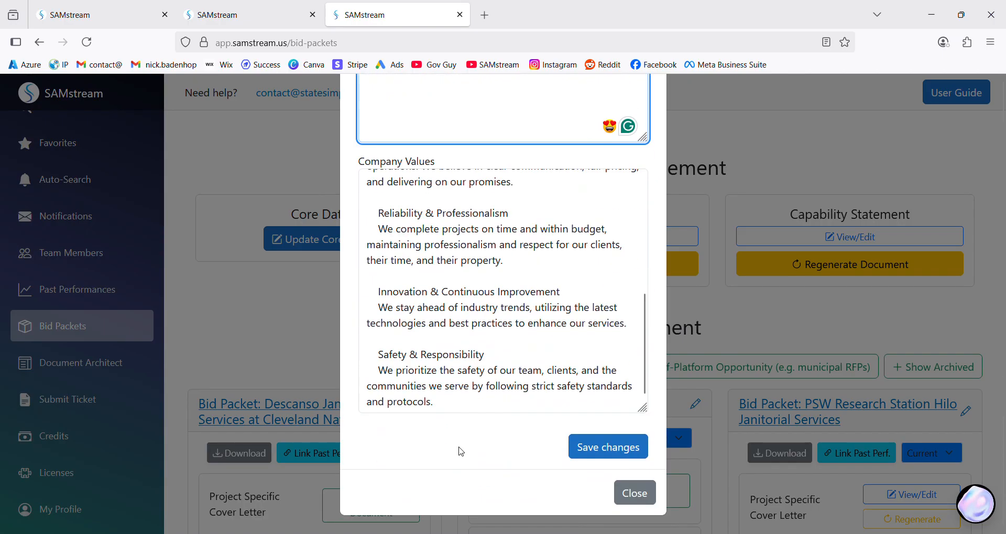
pyautogui.scroll(10, 476, 349)
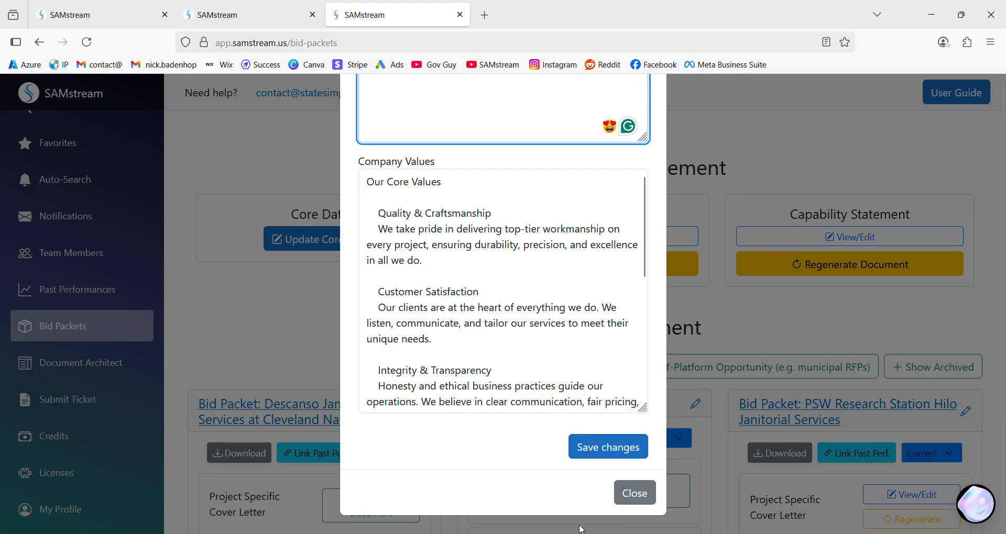
pyautogui.click(629, 498)
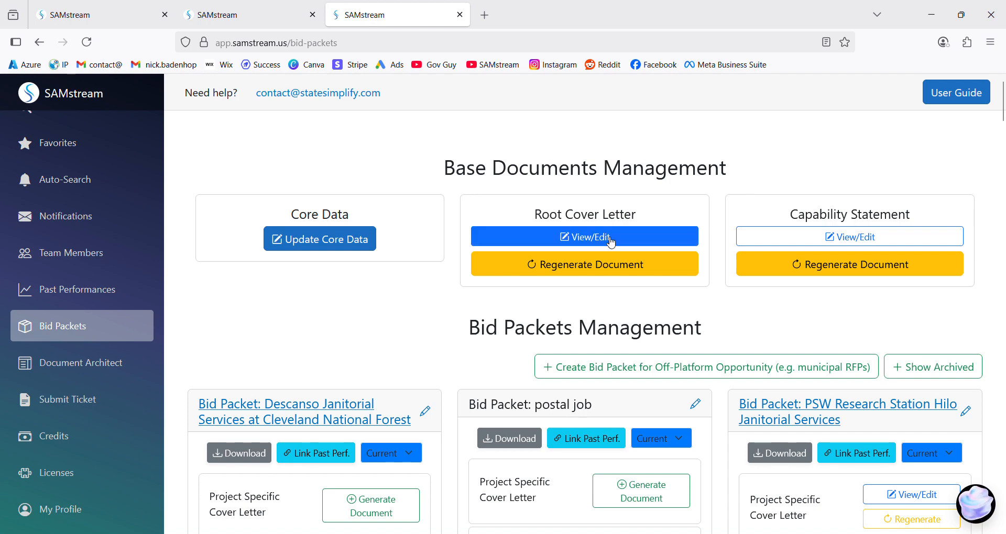
# Open the root cover letter, read it from the heading to the signature, and close it
pyautogui.click(607, 240)
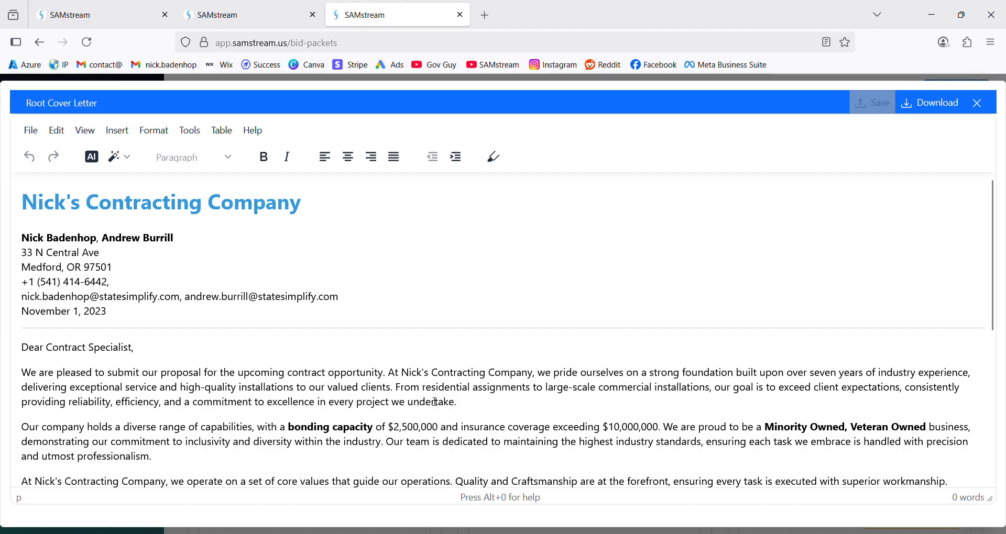
pyautogui.scroll(-5, 586, 340)
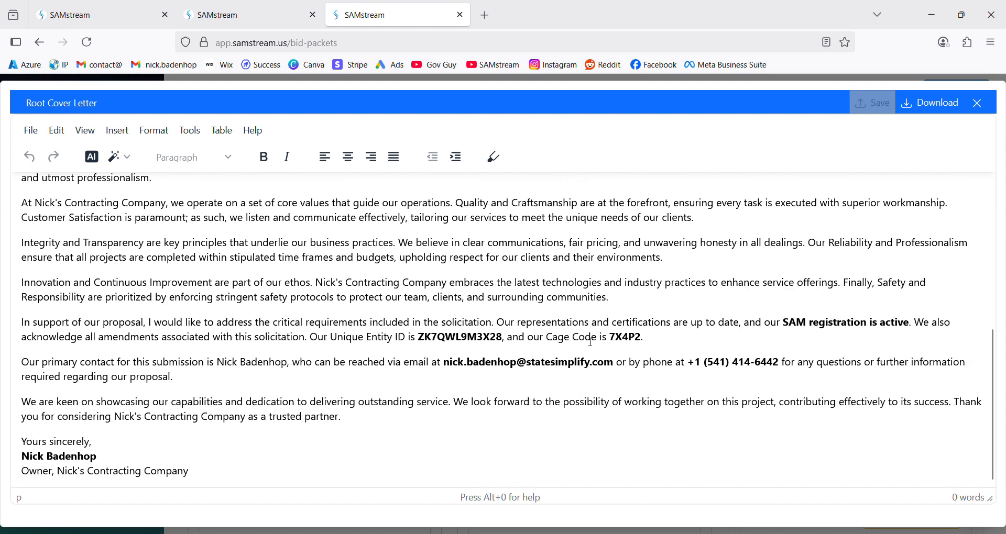
pyautogui.scroll(6, 591, 342)
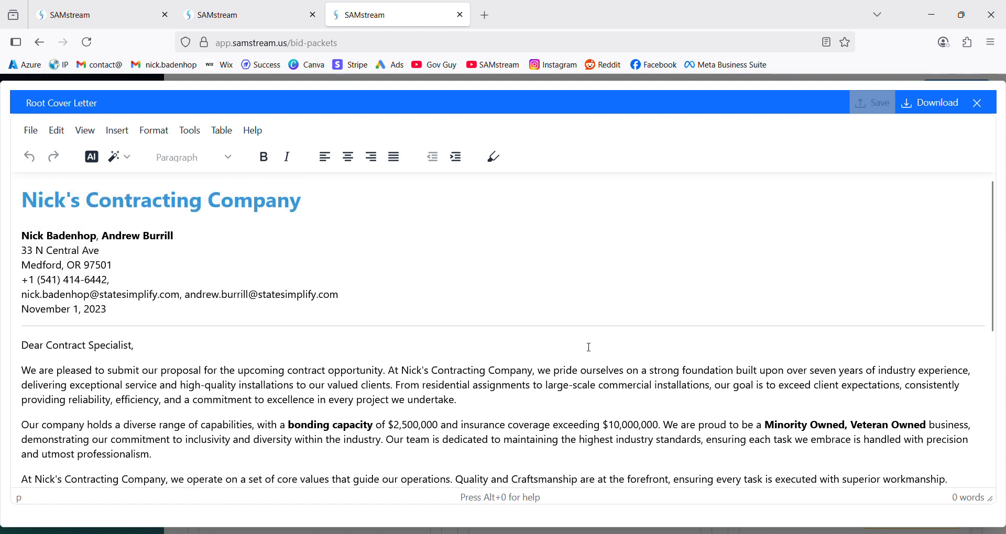
pyautogui.click(983, 110)
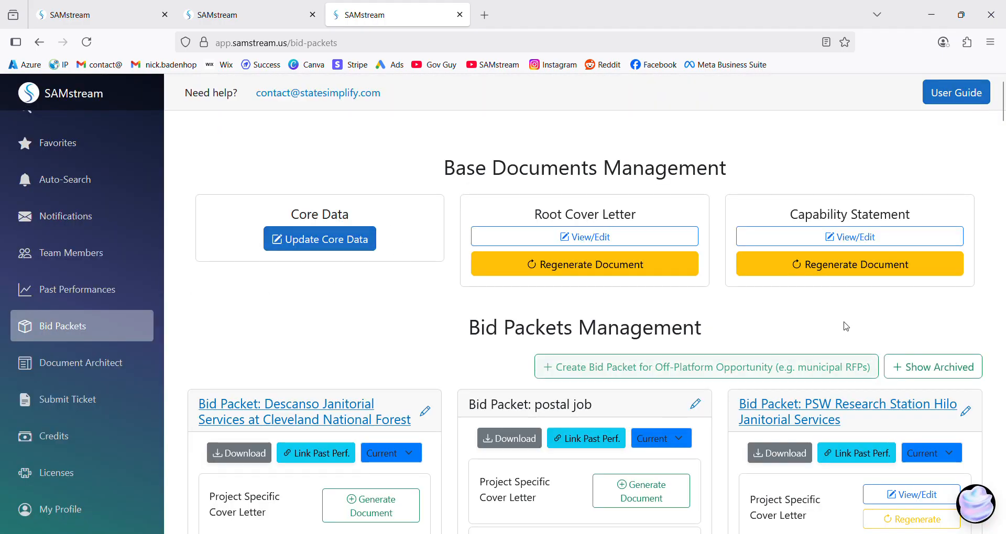
# Open the capability statement, review its company details, services and certifications, and close it
pyautogui.click(873, 238)
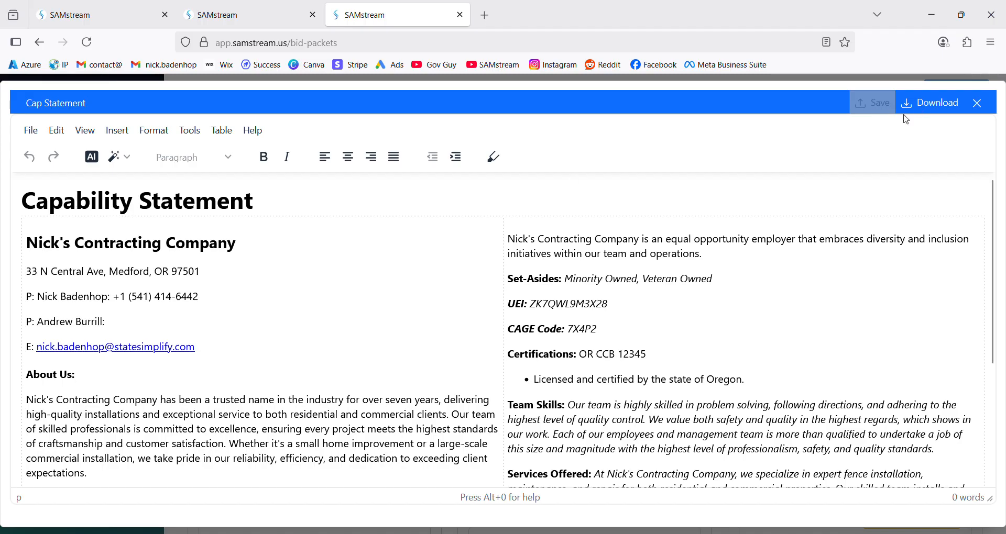
pyautogui.scroll(-3, 347, 341)
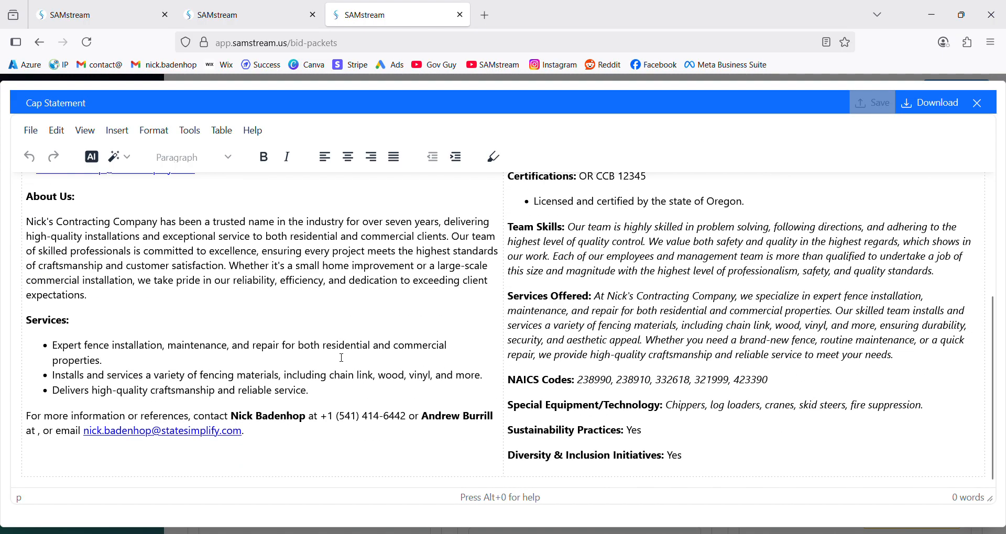
pyautogui.scroll(3, 343, 359)
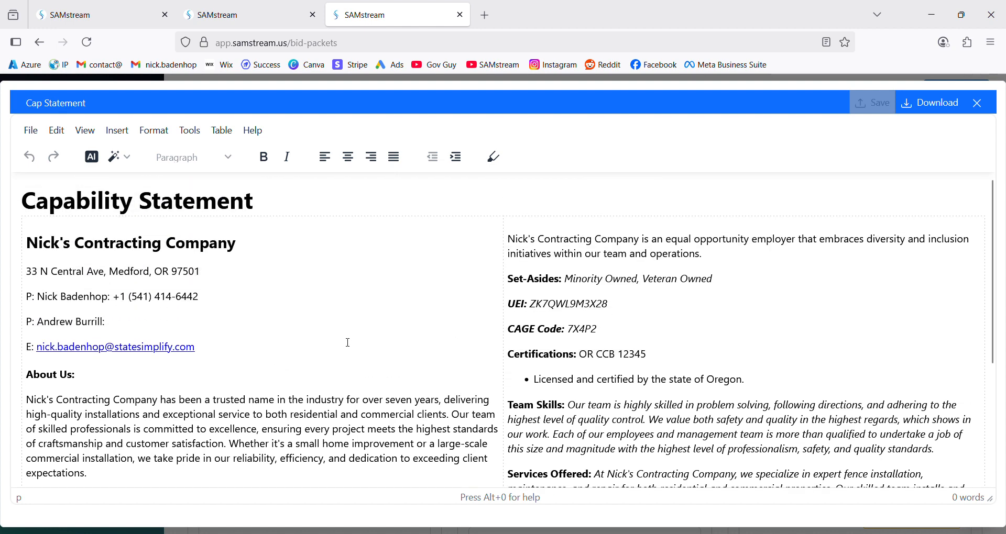
pyautogui.click(977, 103)
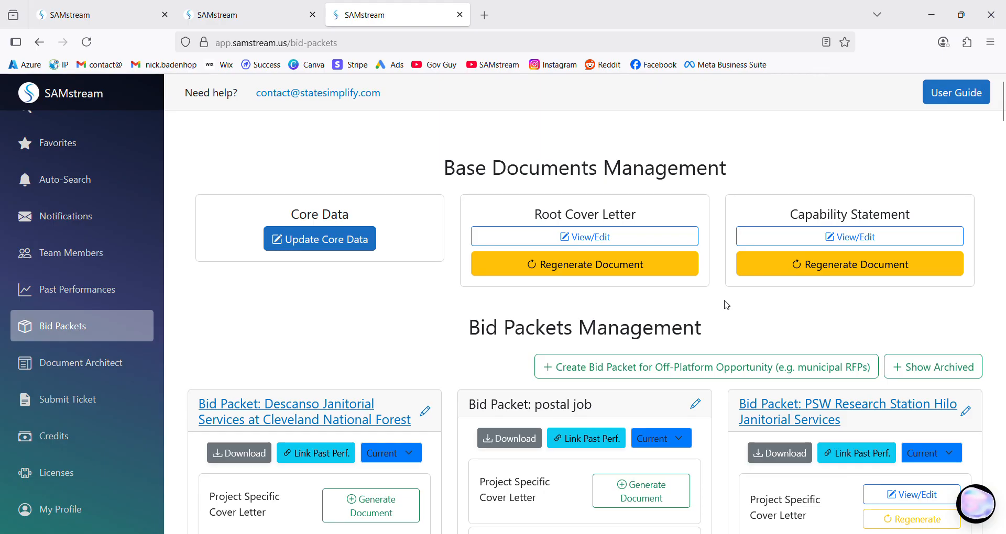
# Open the technical proposal generation form in the Descanso Janitorial Services bid packet
pyautogui.scroll(-3, 437, 313)
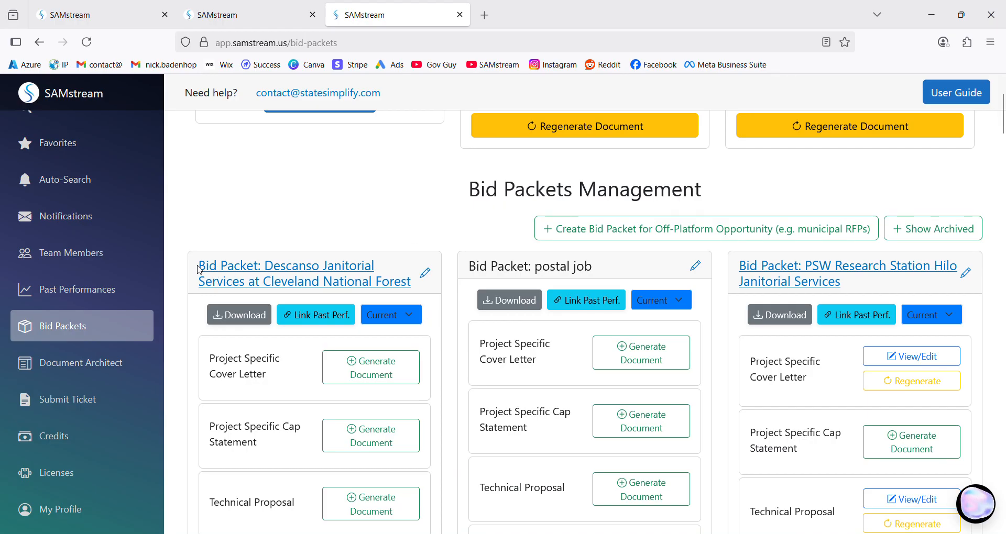
pyautogui.moveTo(198, 266); pyautogui.dragTo(414, 286)
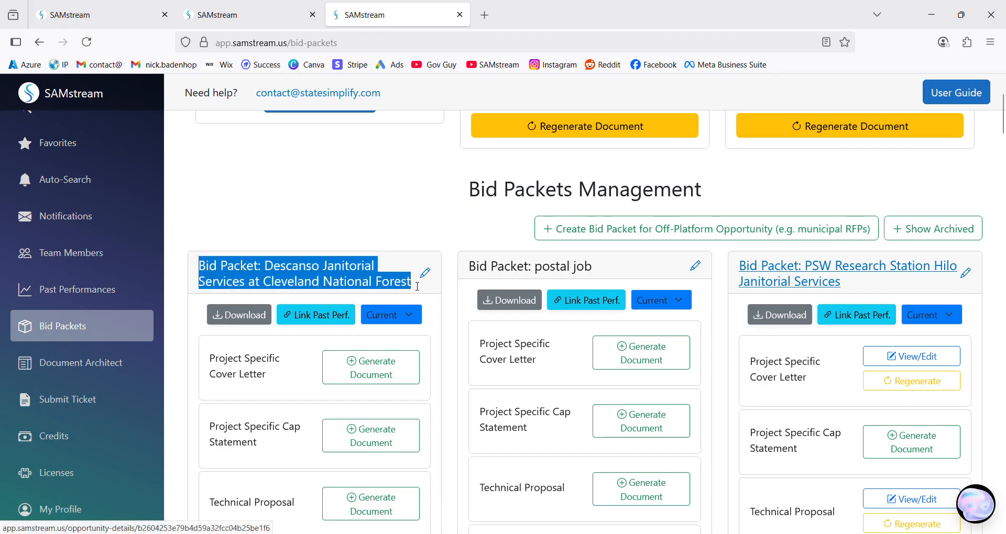
pyautogui.scroll(-1, 384, 254)
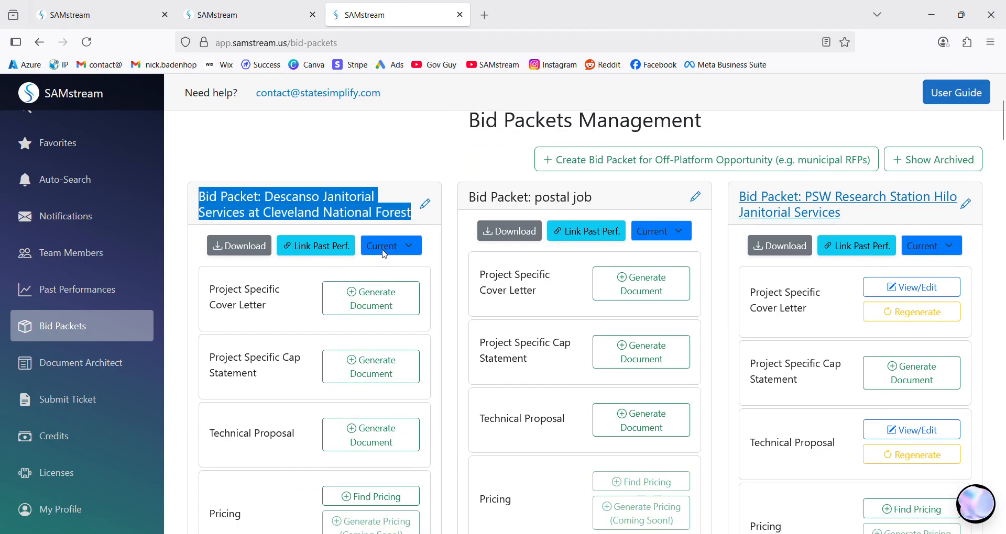
pyautogui.scroll(-3, 384, 255)
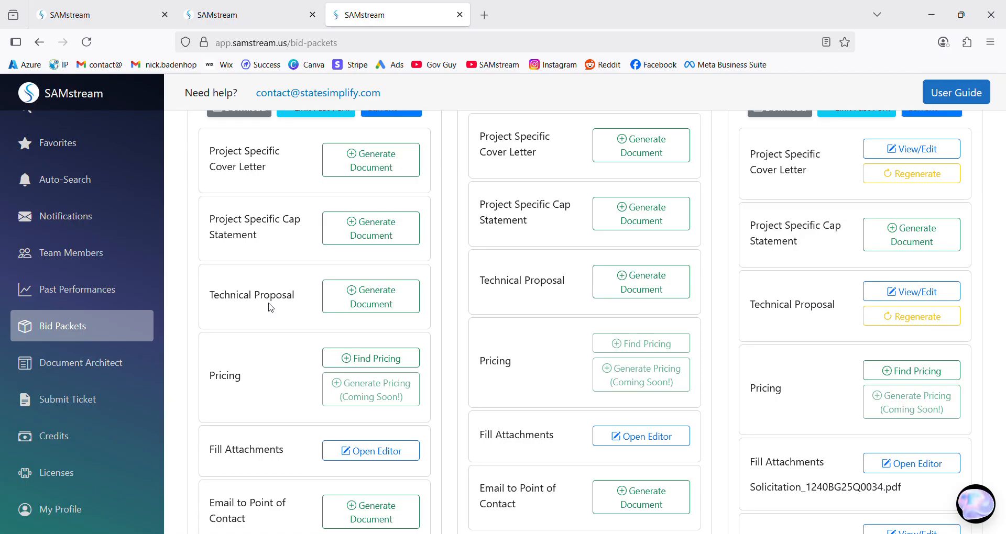
pyautogui.click(370, 300)
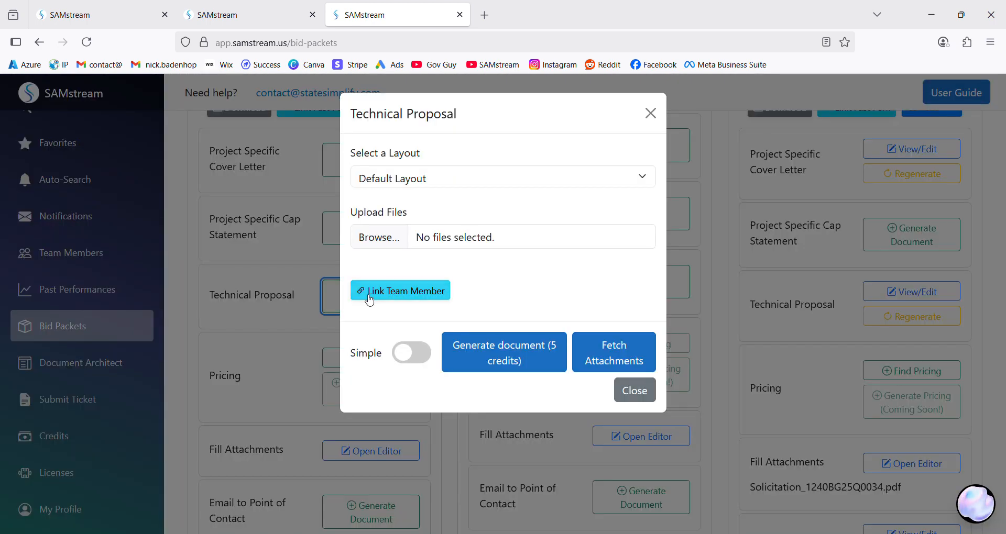
pyautogui.click(369, 294)
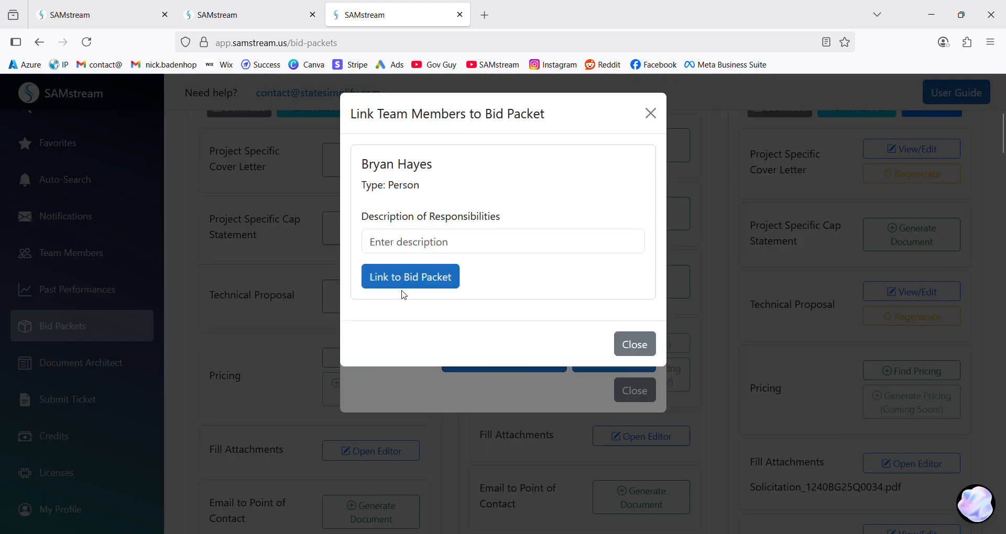
pyautogui.click(454, 249)
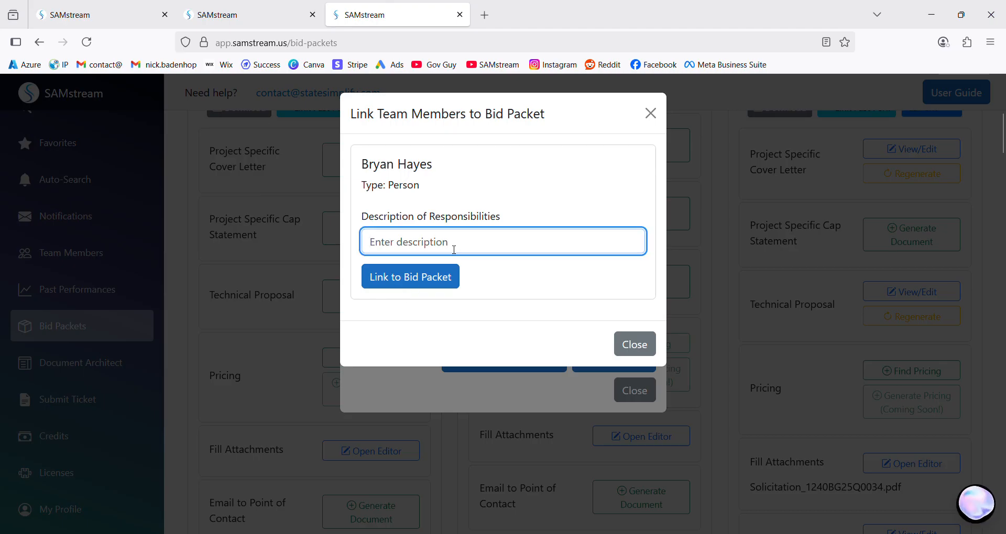
pyautogui.write('head cl')
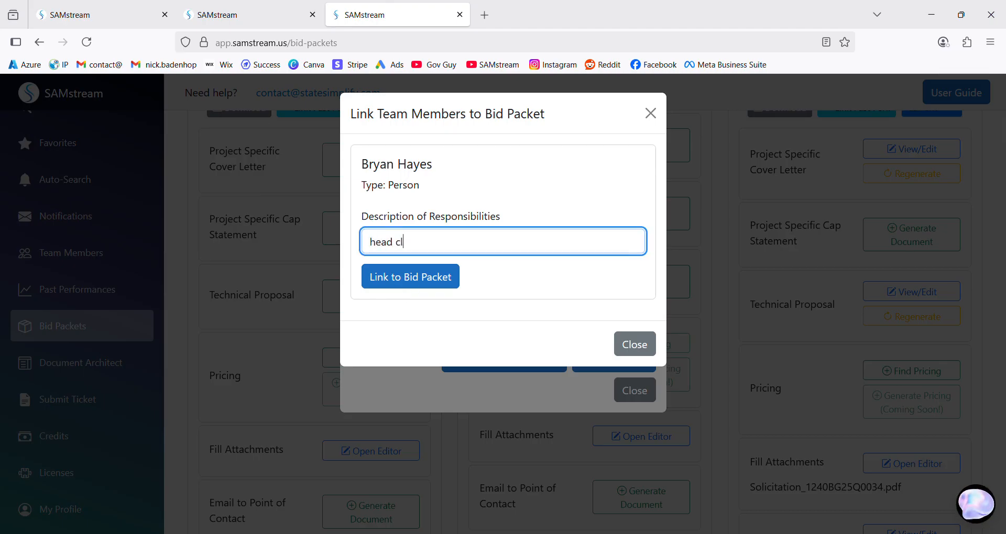
pyautogui.write('earn')
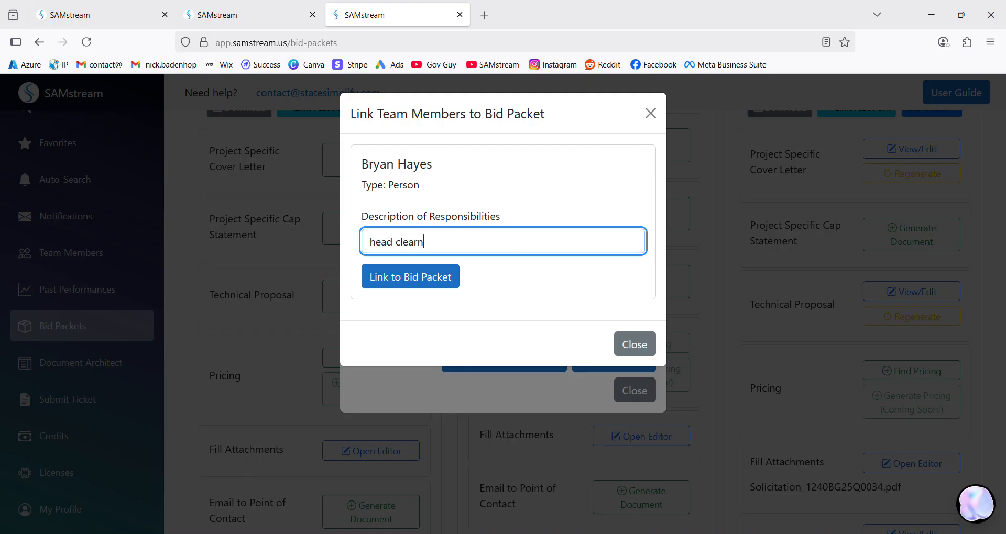
pyautogui.write('er')
pyautogui.click(412, 276)
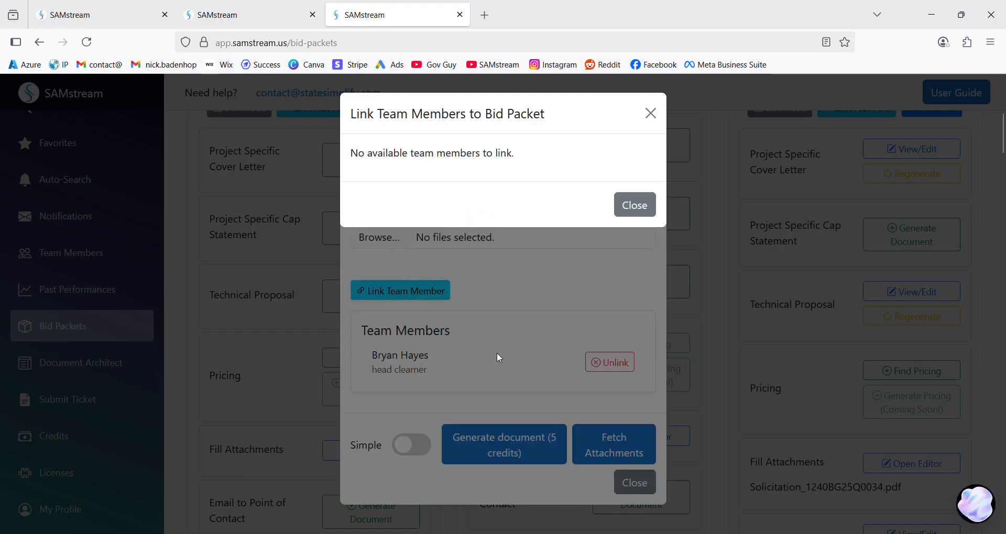
pyautogui.click(632, 206)
pyautogui.click(597, 362)
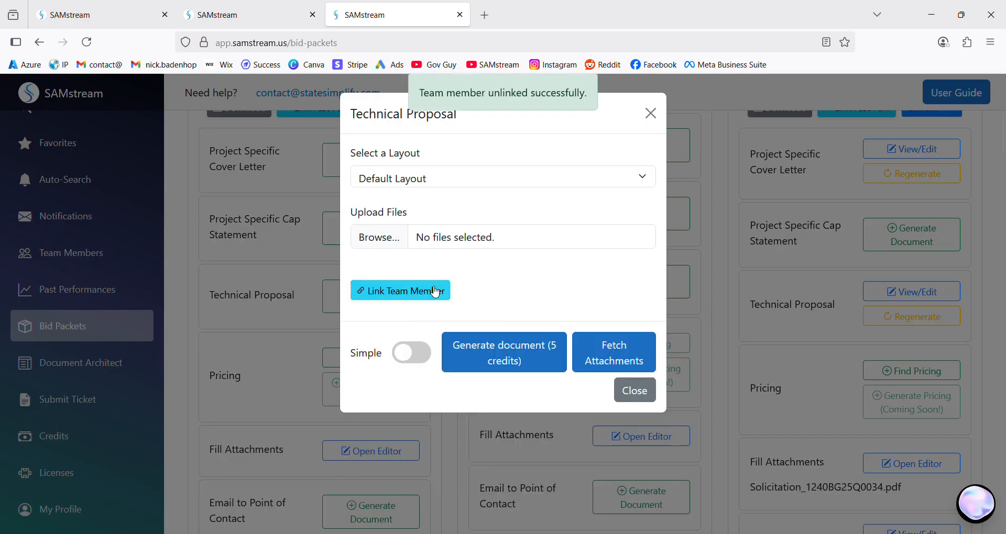
# Link the available team member to the bid packet with the responsibility description "head cleaner" and return to the technical proposal form
pyautogui.click(434, 291)
pyautogui.click(411, 242)
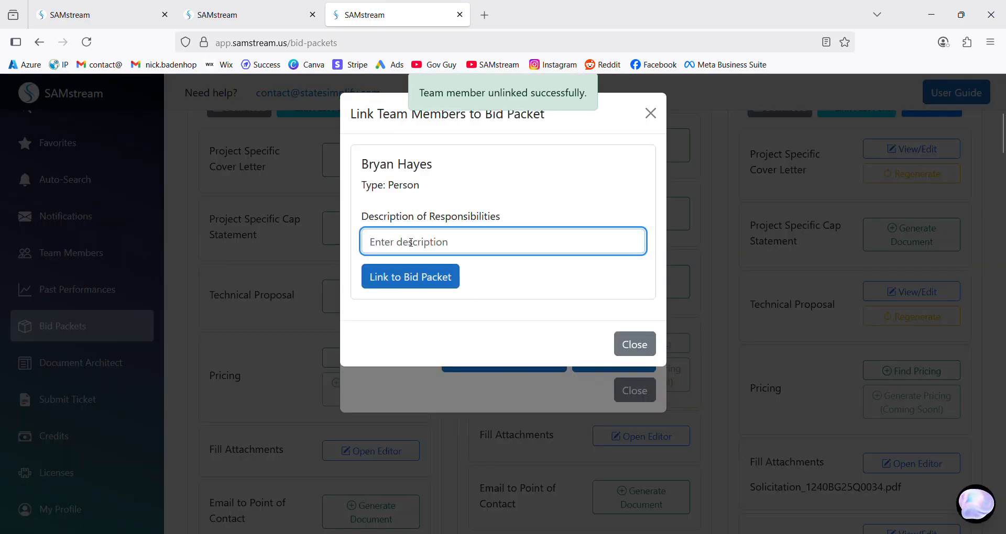
pyautogui.write('head cl')
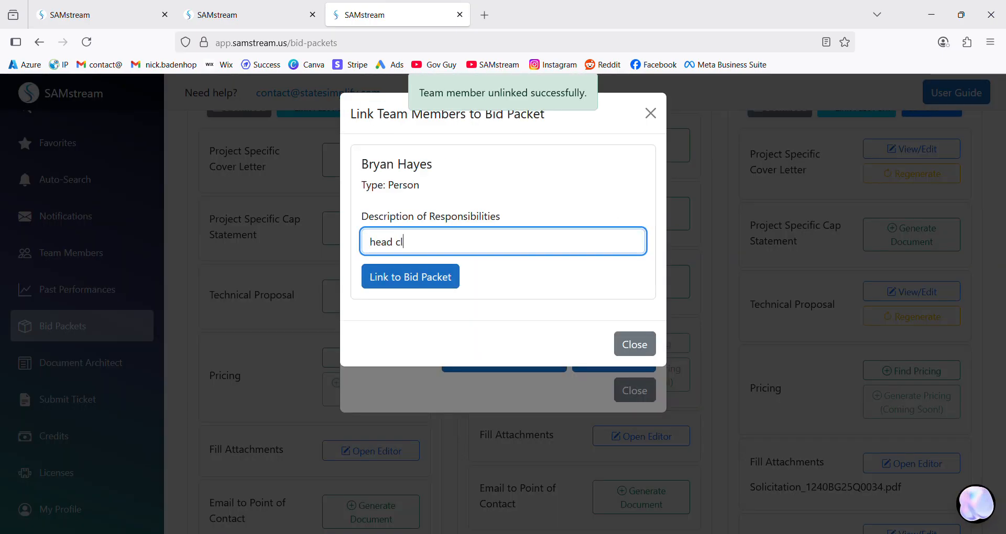
pyautogui.write('eaner')
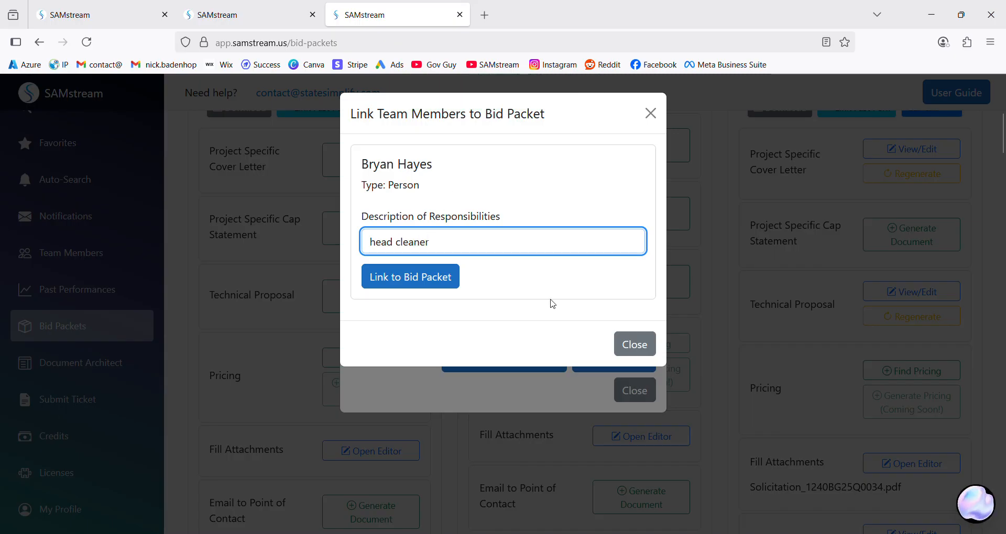
pyautogui.click(435, 277)
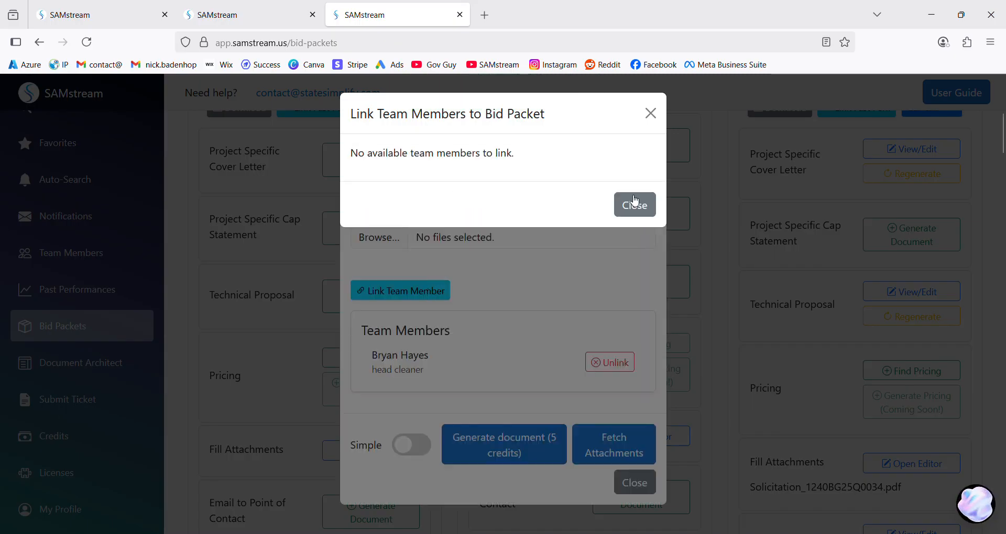
pyautogui.click(636, 205)
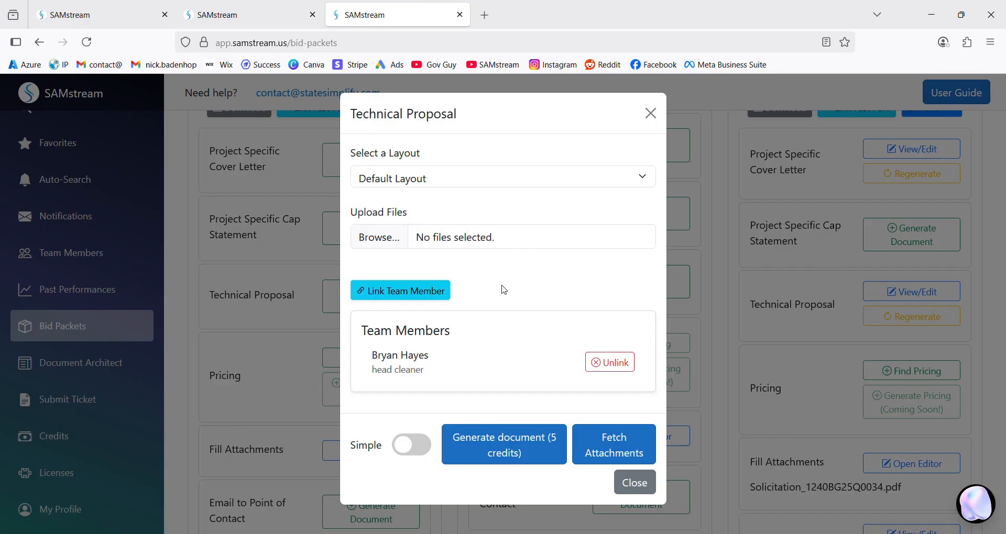
# Fetch the opportunity's attachments and remove the Satellite Map, WD 2015 5635, Office Building Blueprint Map and Quality Assurance Surveillance Plan files
pyautogui.click(603, 445)
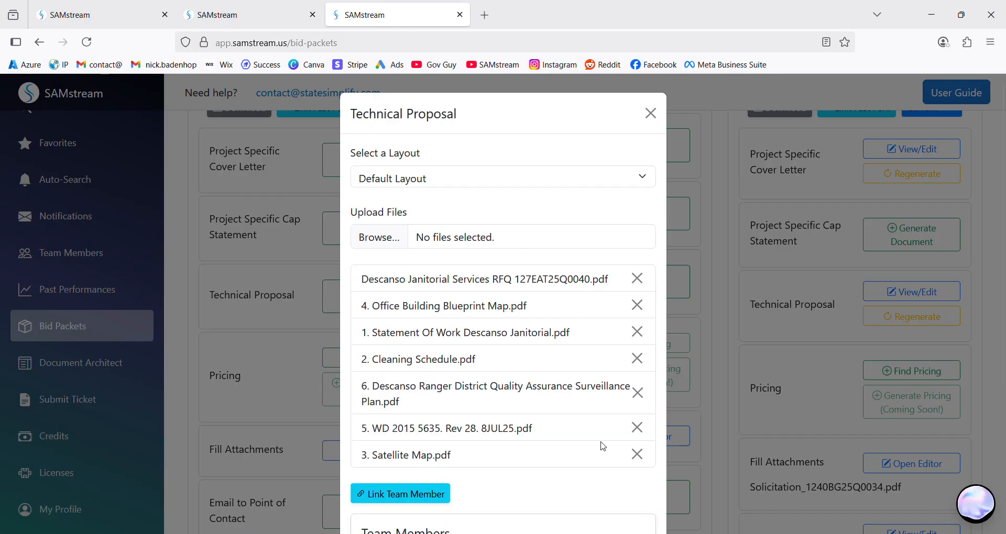
pyautogui.scroll(-2, 548, 319)
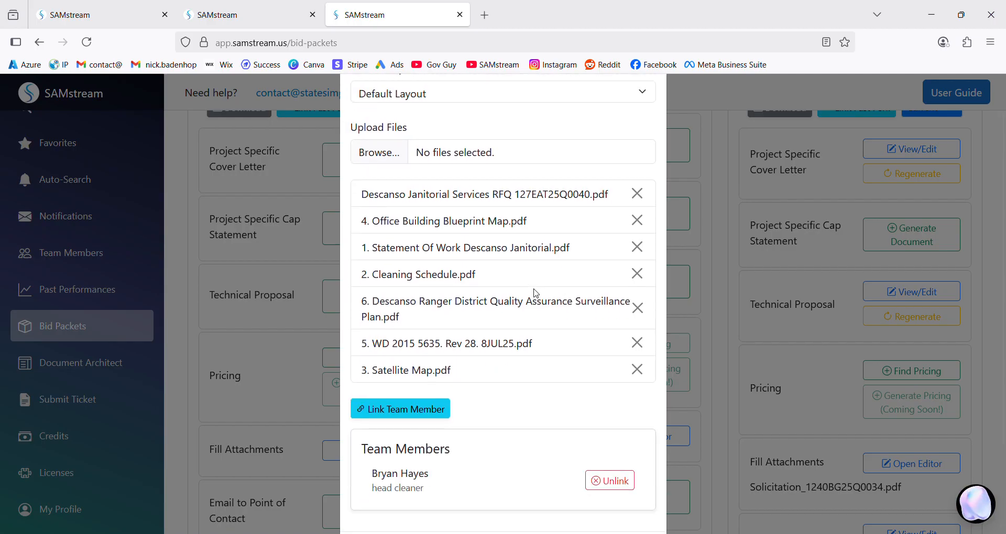
pyautogui.click(637, 370)
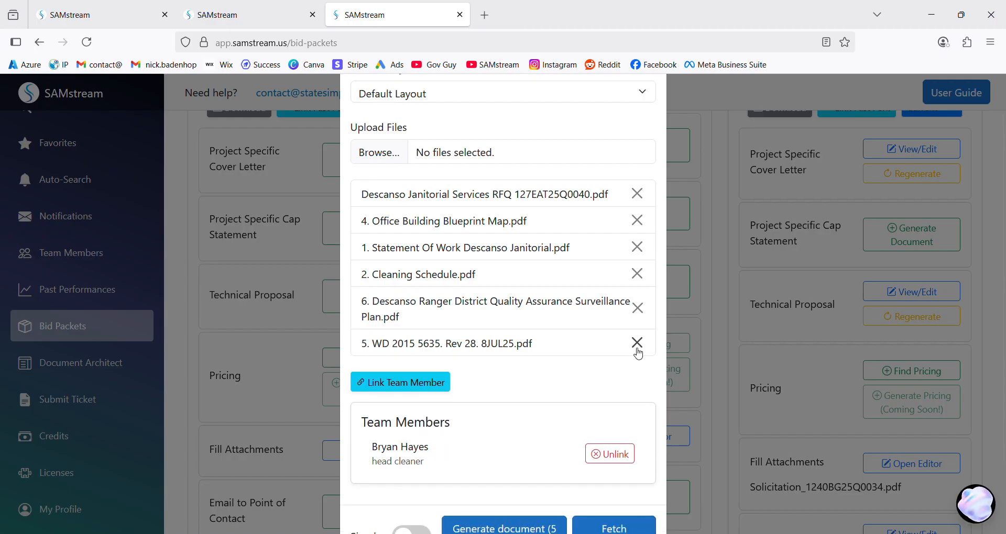
pyautogui.click(637, 343)
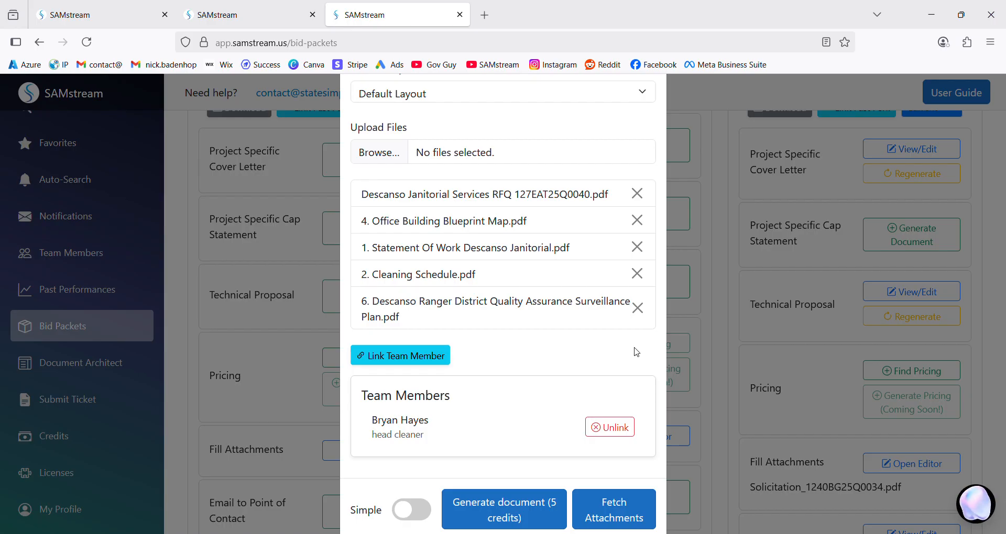
pyautogui.click(637, 222)
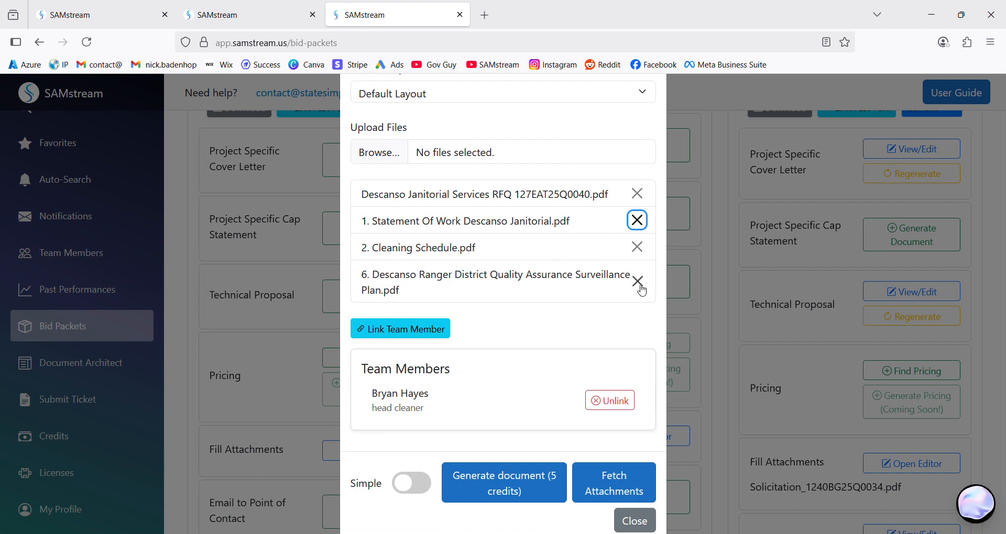
pyautogui.click(639, 284)
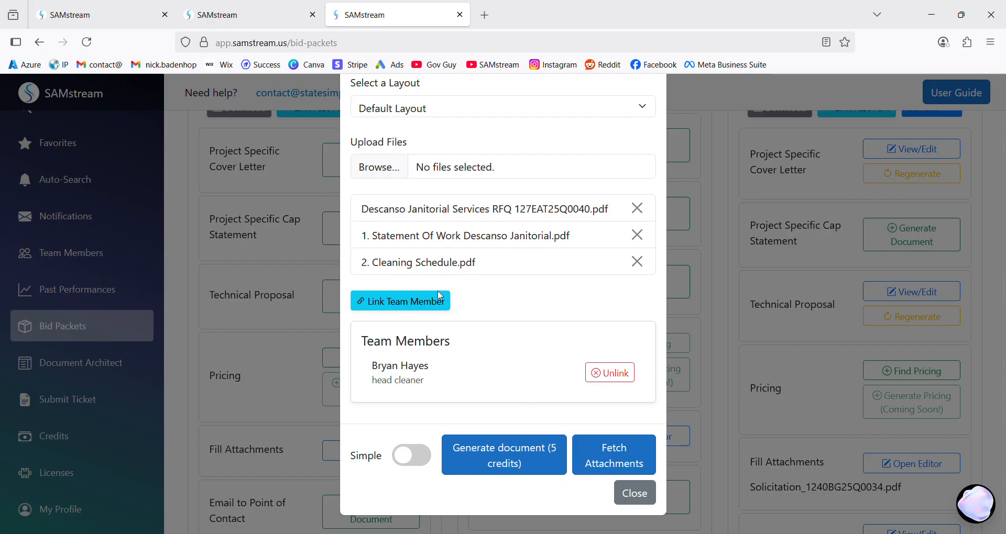
# Switch the technical proposal's generation mode to Advanced and back to Simple
pyautogui.click(400, 457)
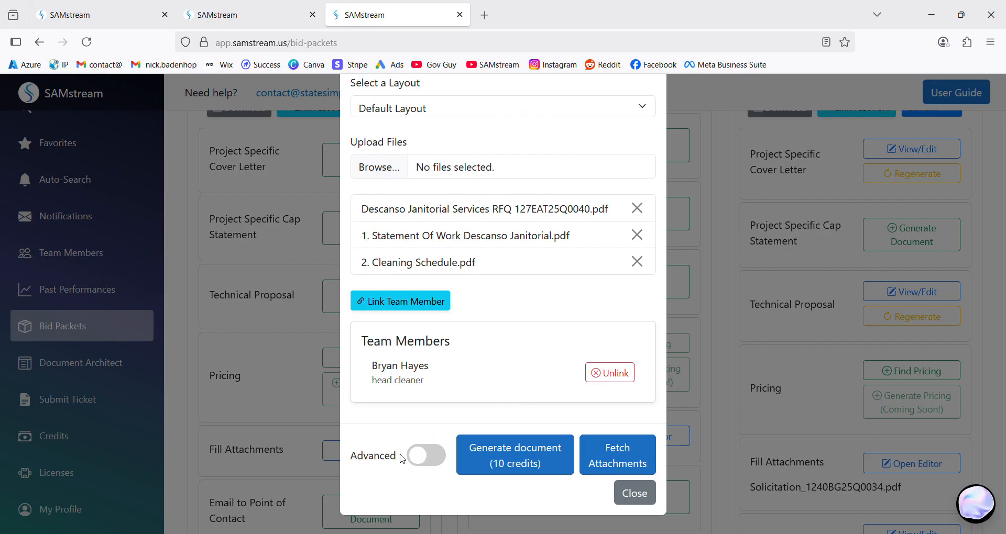
pyautogui.click(428, 459)
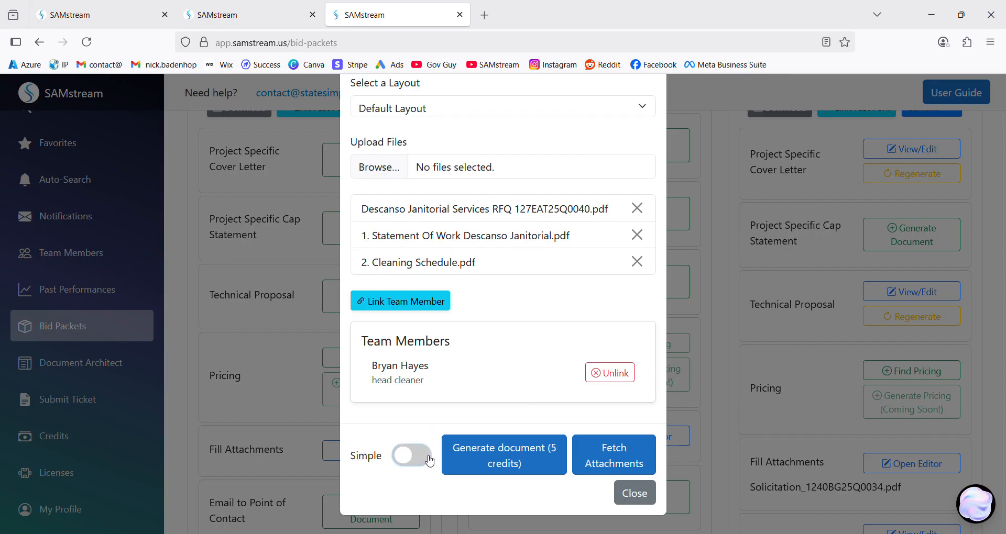
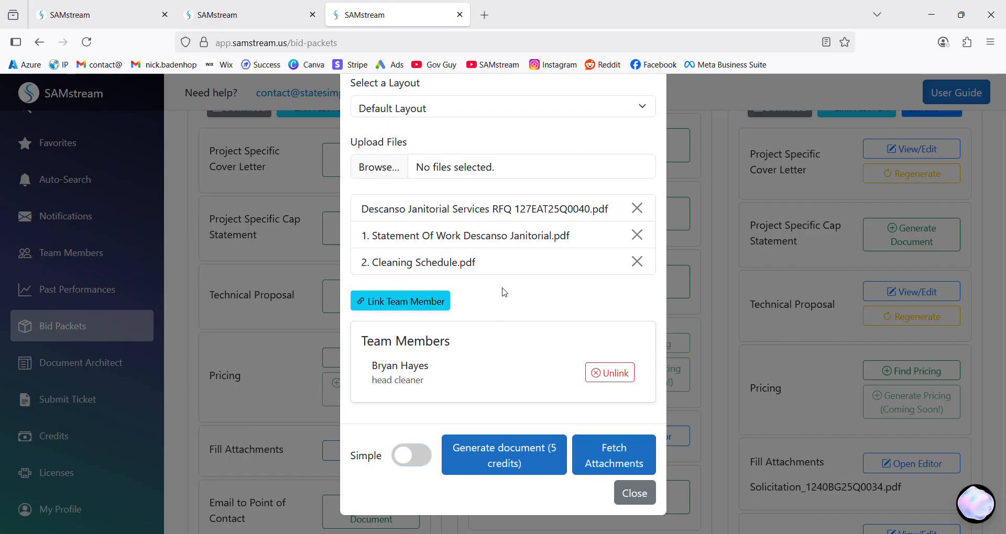
# Generate the technical proposal for the Descanso Janitorial Services bid packet using the default layout and the attached solicitation files
pyautogui.click(492, 459)
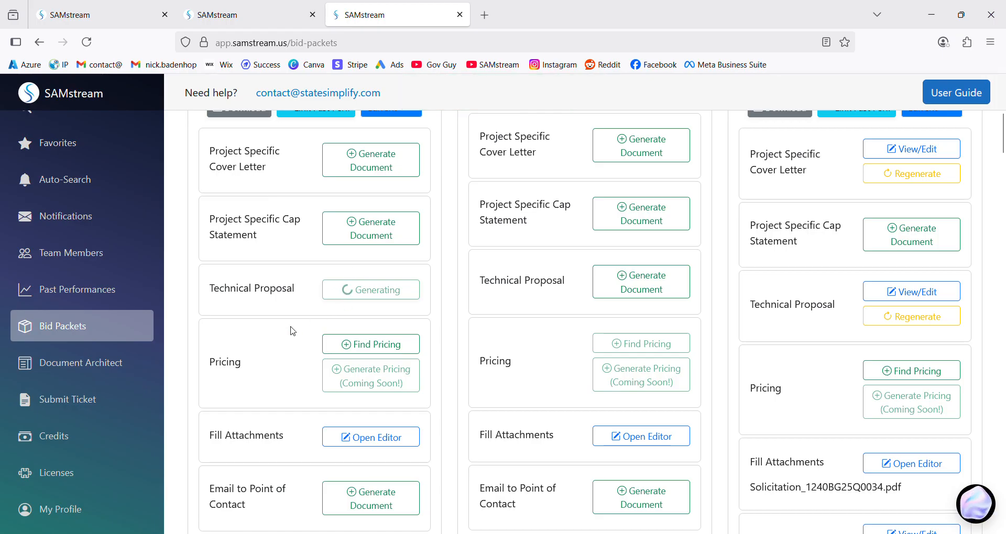
pyautogui.scroll(5, 293, 331)
pyautogui.scroll(-4, 295, 332)
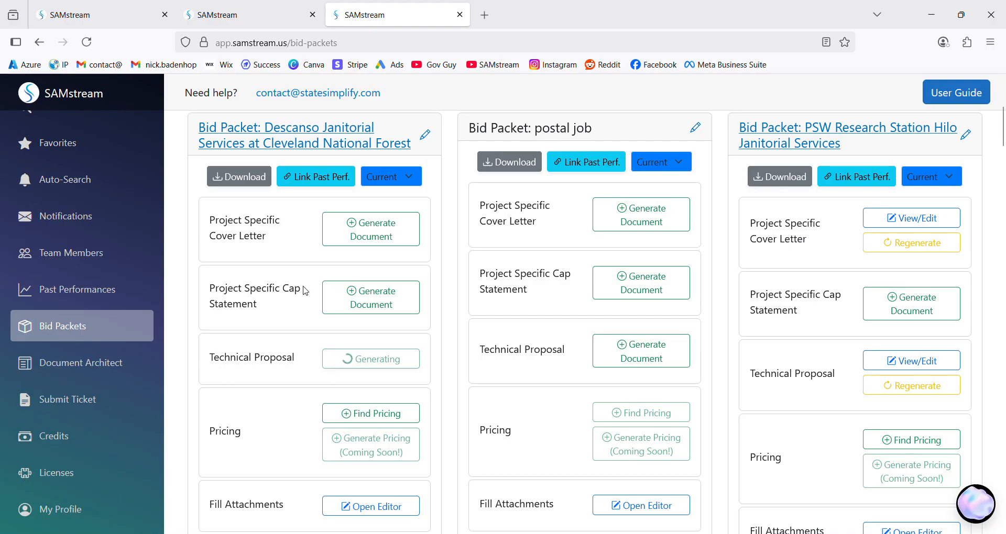
# Open the Descanso Janitorial Services opportunity, review its summary and attachments, and look up comparable pricing for it
pyautogui.click(303, 138)
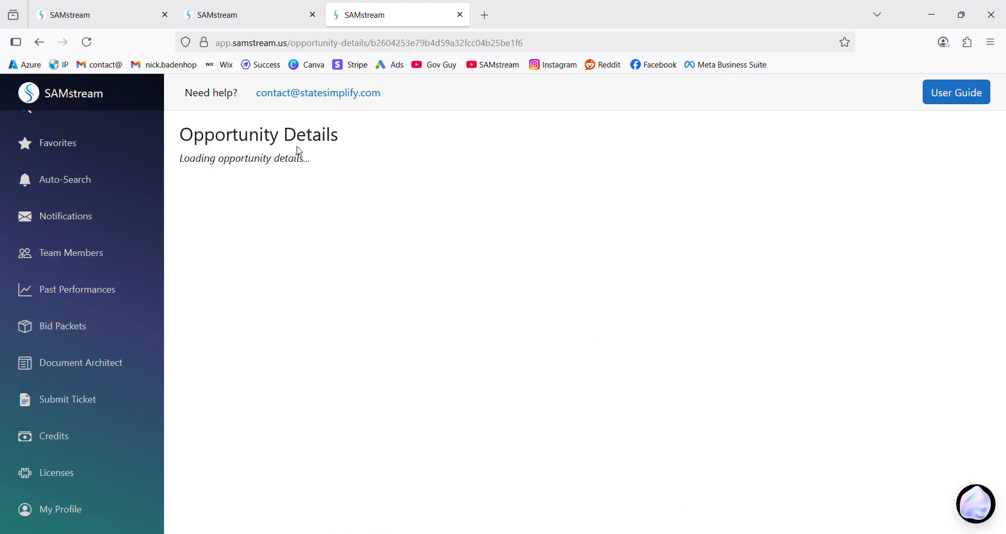
pyautogui.scroll(-10, 313, 242)
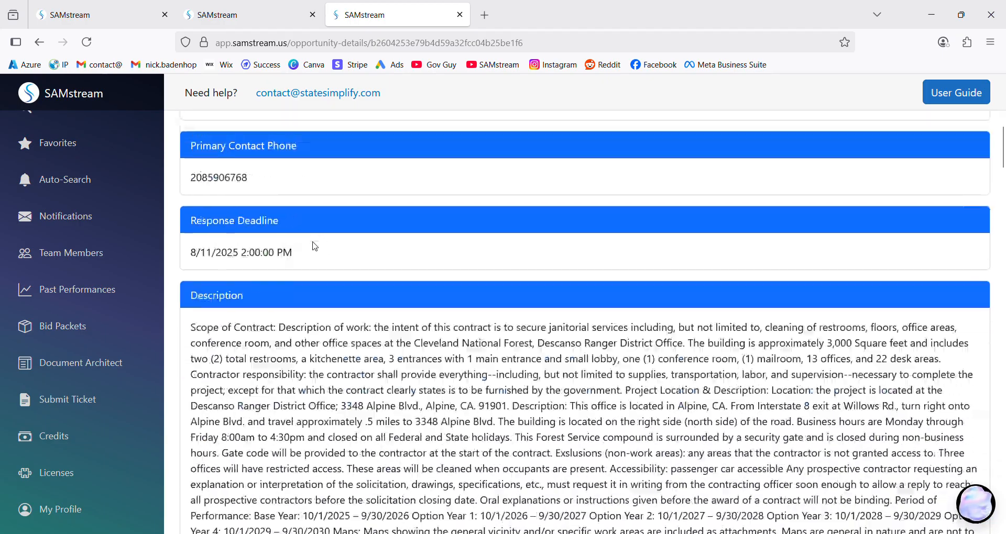
pyautogui.scroll(-20, 315, 246)
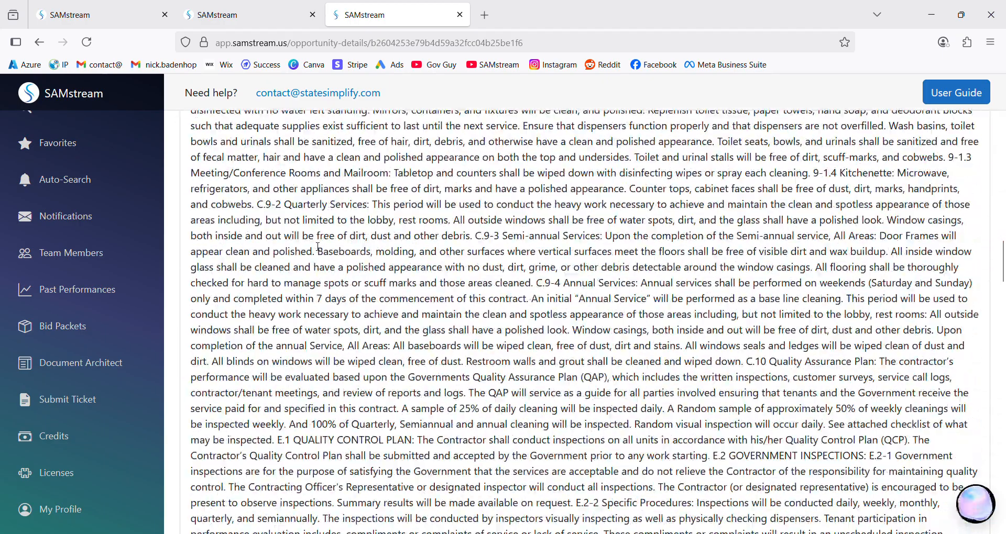
pyautogui.scroll(-20, 318, 246)
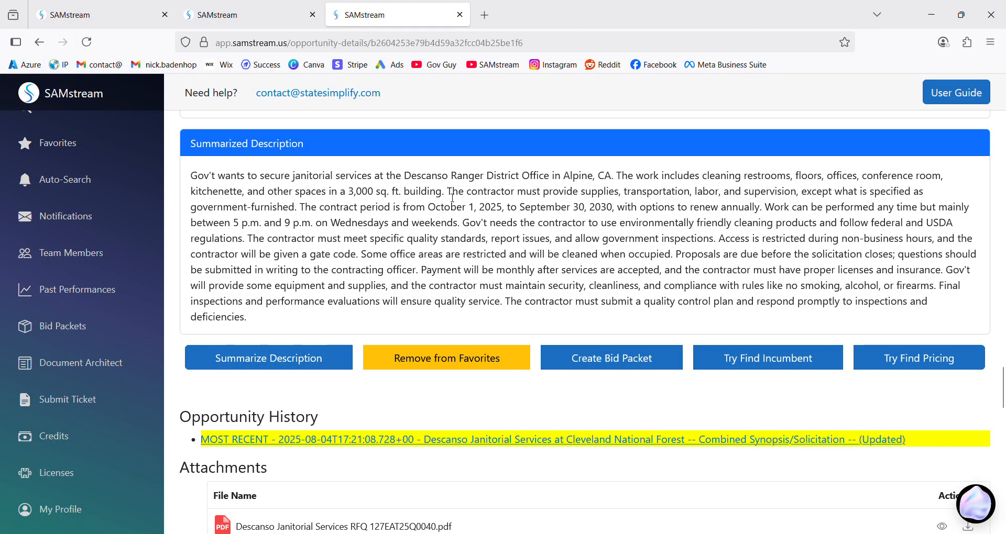
pyautogui.scroll(-5, 453, 198)
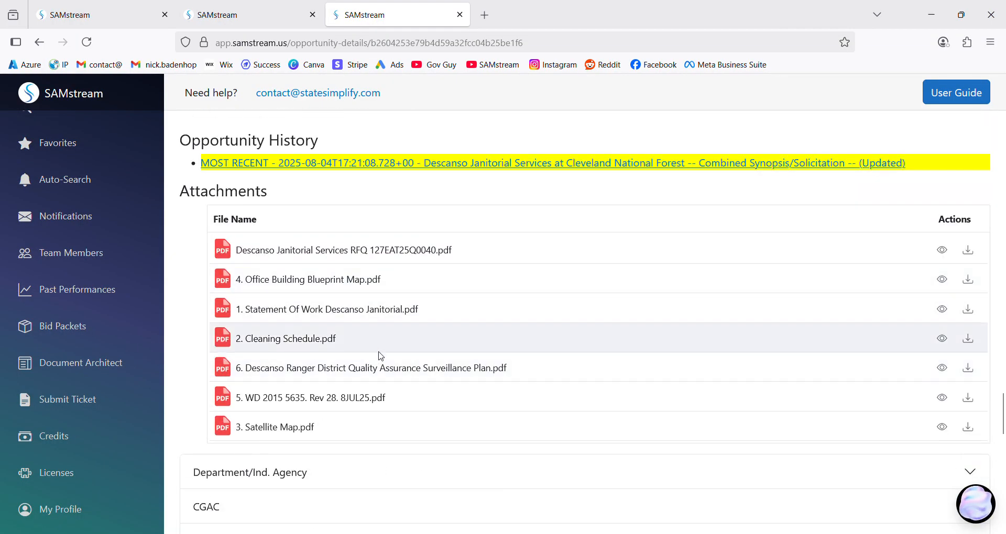
pyautogui.scroll(3, 381, 356)
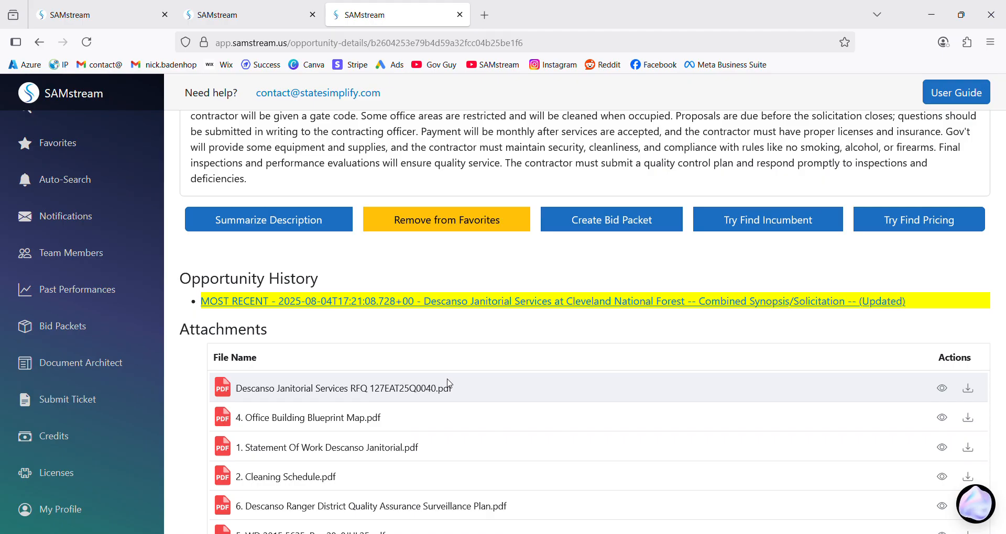
pyautogui.click(909, 227)
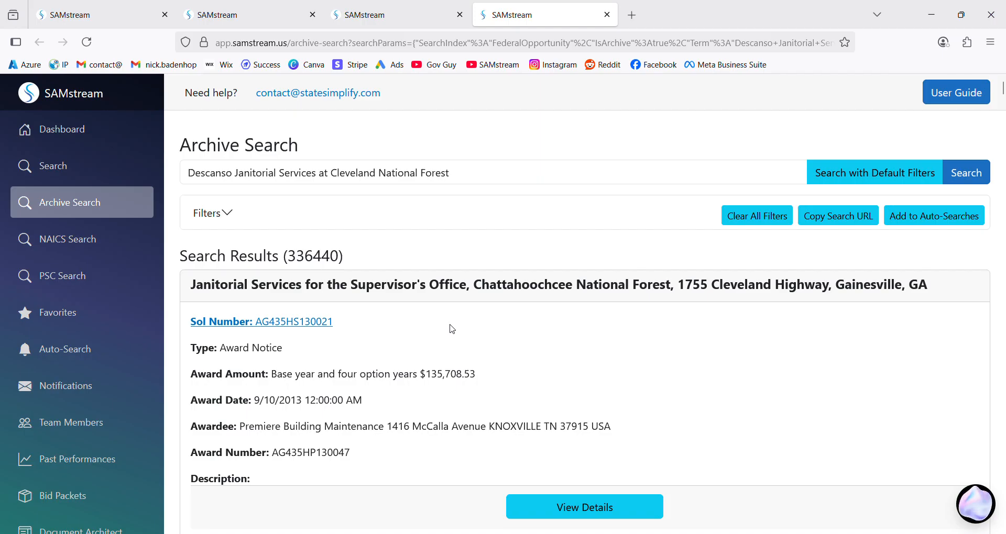
# Review the archived janitorial award notices for a contract comparable to the Descanso job
pyautogui.scroll(-6, 452, 329)
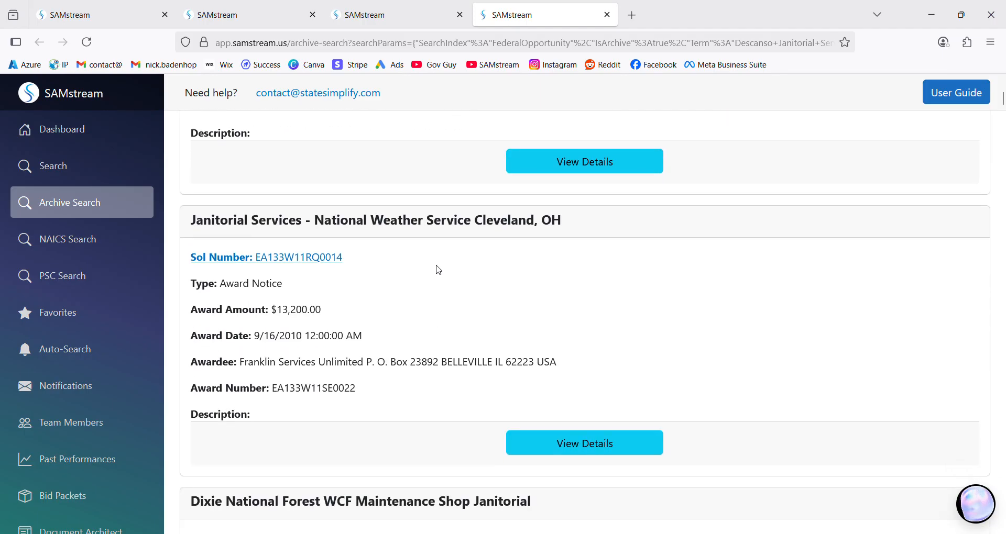
pyautogui.scroll(-7, 439, 269)
pyautogui.scroll(-3, 439, 269)
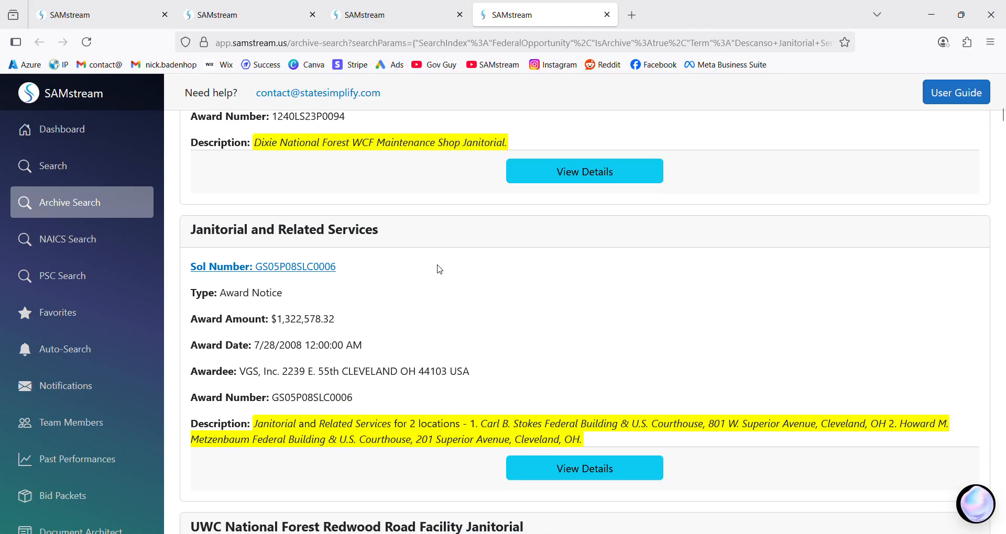
pyautogui.scroll(20, 439, 268)
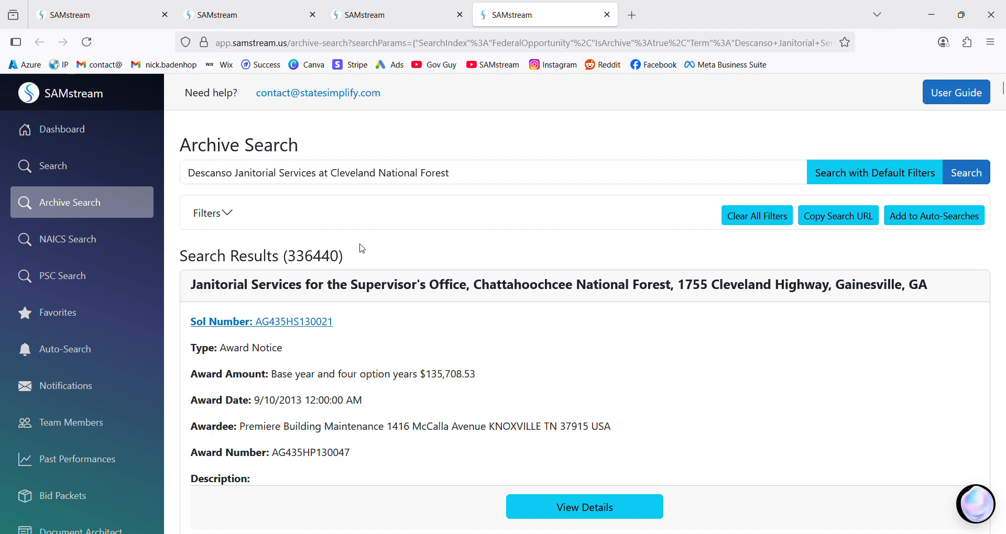
pyautogui.scroll(-1, 366, 294)
pyautogui.scroll(-4, 366, 297)
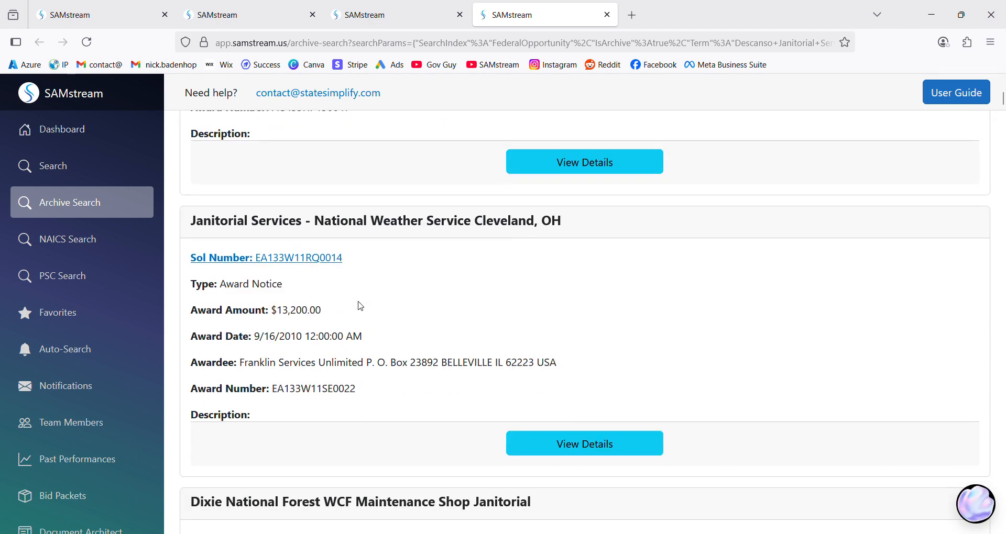
pyautogui.scroll(-3, 361, 306)
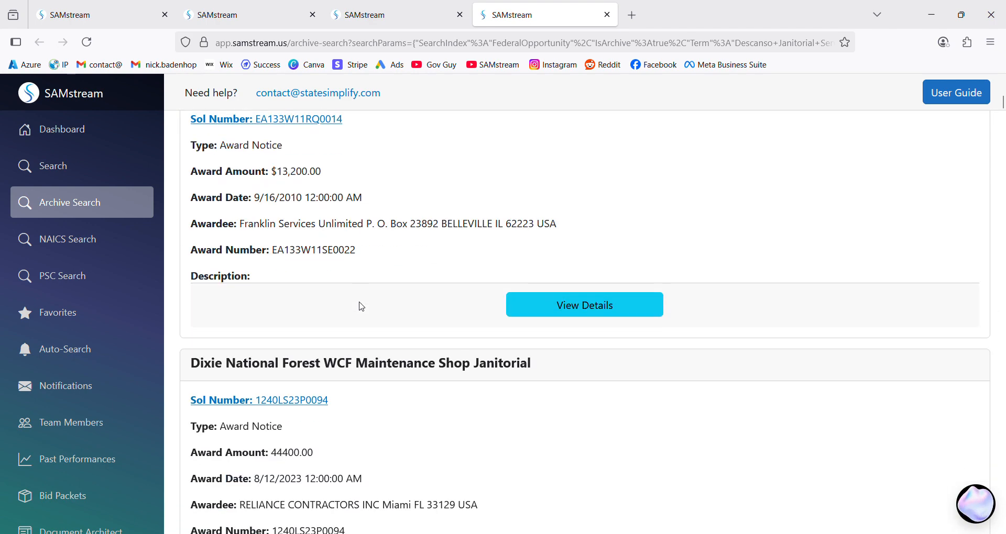
pyautogui.scroll(-6, 363, 308)
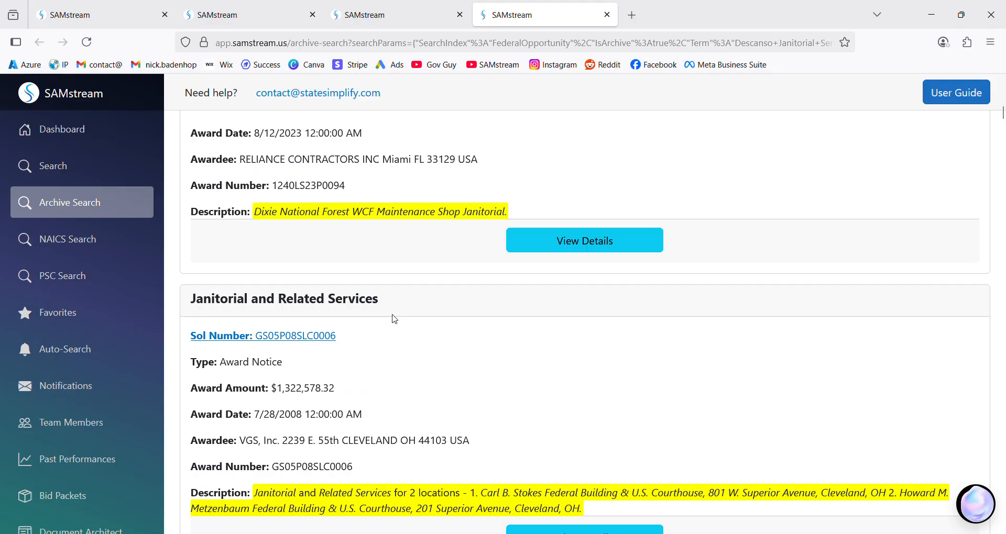
pyautogui.scroll(-4, 393, 319)
pyautogui.scroll(-10, 394, 320)
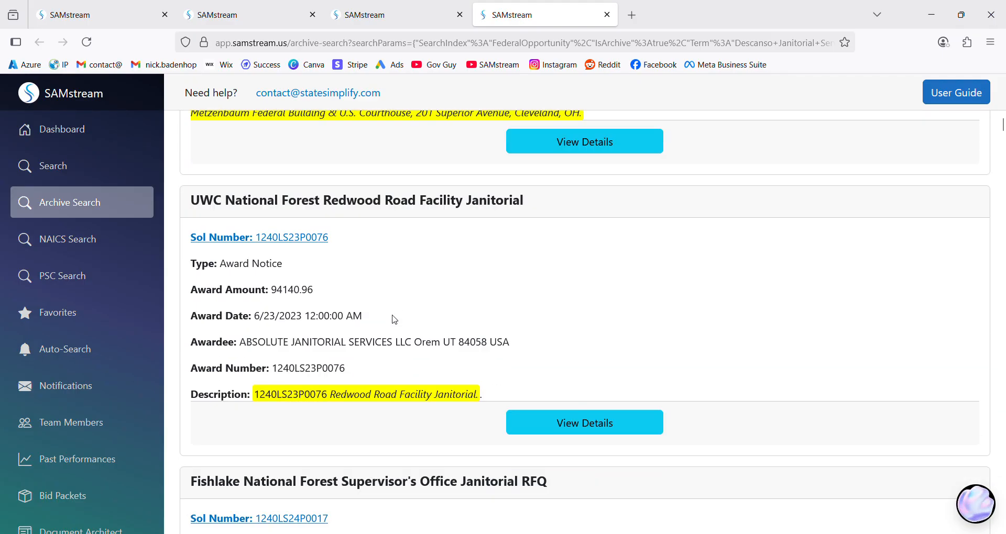
pyautogui.scroll(-13, 395, 320)
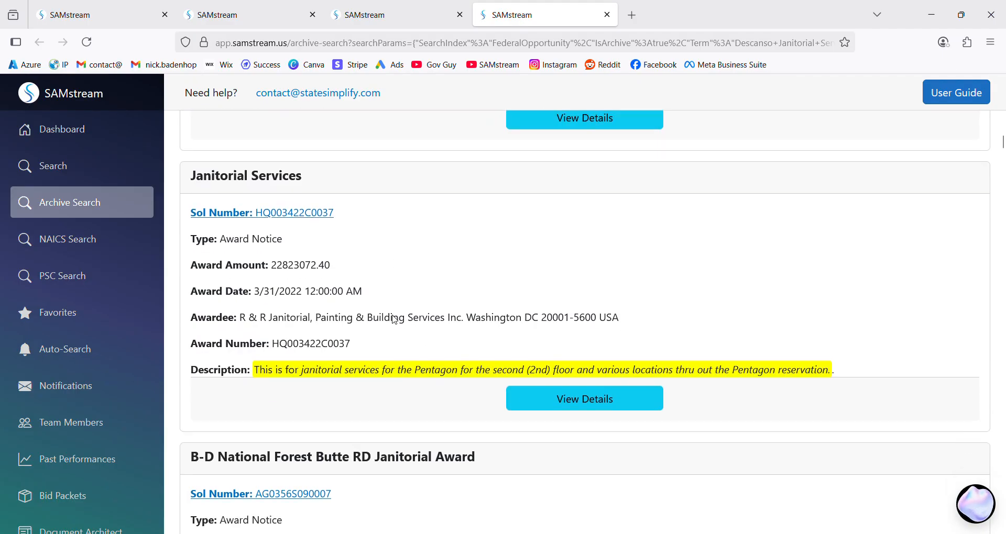
pyautogui.scroll(-3, 395, 320)
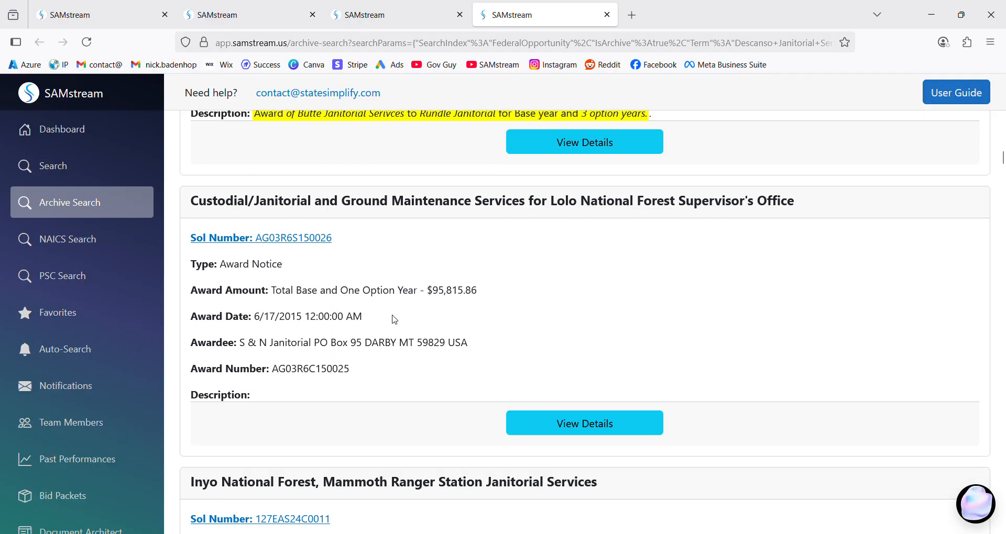
pyautogui.scroll(-6, 394, 320)
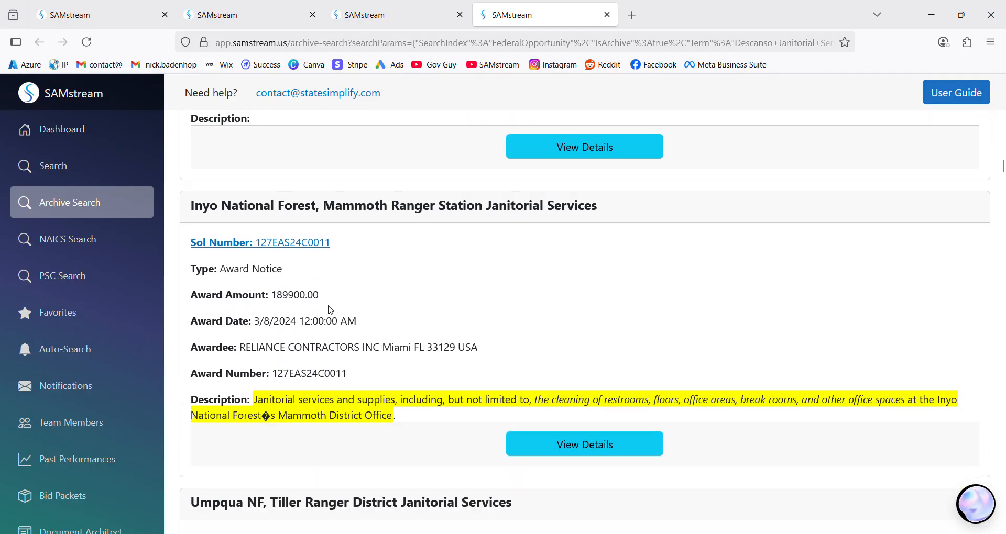
# Check the award amount, award date and awardee of the Inyo National Forest, Mammoth Ranger Station Janitorial Services notice
pyautogui.moveTo(272, 297); pyautogui.dragTo(323, 299)
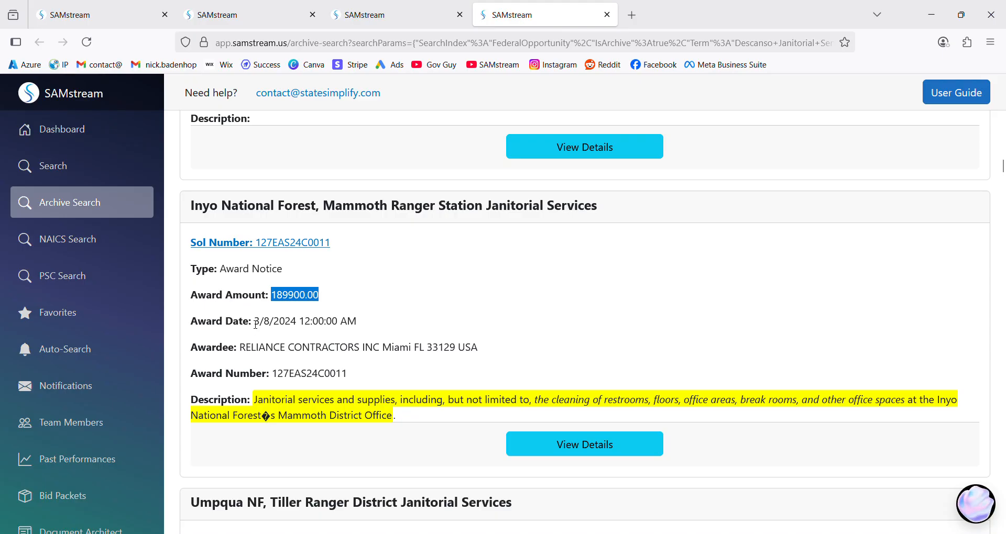
pyautogui.moveTo(255, 322); pyautogui.dragTo(302, 322)
pyautogui.moveTo(241, 349); pyautogui.dragTo(489, 356)
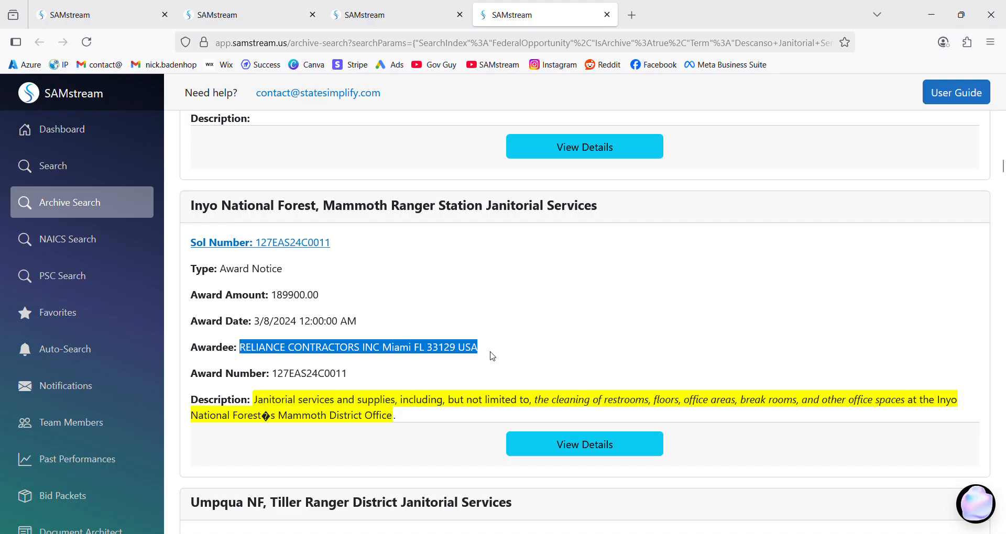
# From the Mammoth Ranger Station award's history, open the 2024-02-08 combined synopsis/solicitation and close the two preceding browser tabs
pyautogui.click(577, 445)
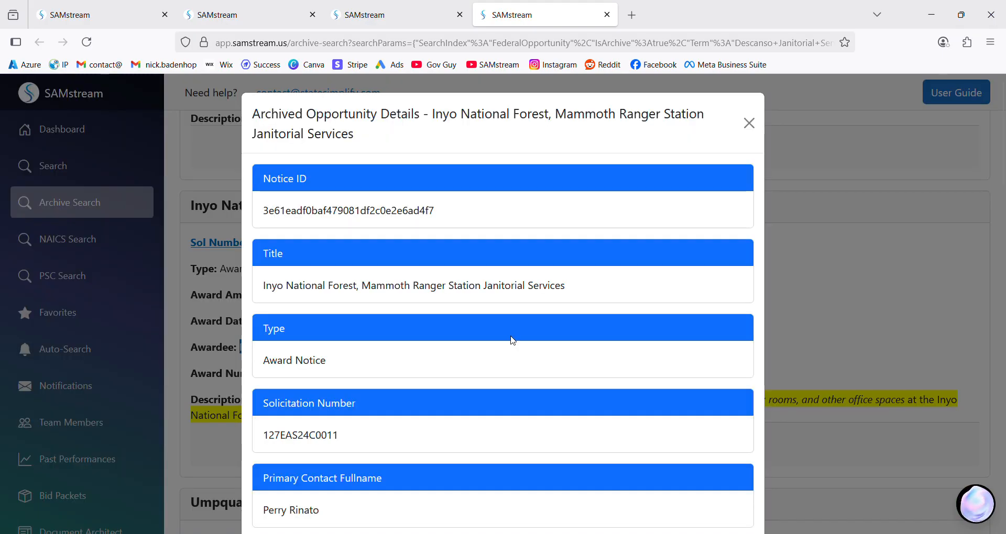
pyautogui.scroll(-8, 512, 341)
pyautogui.scroll(-2, 512, 342)
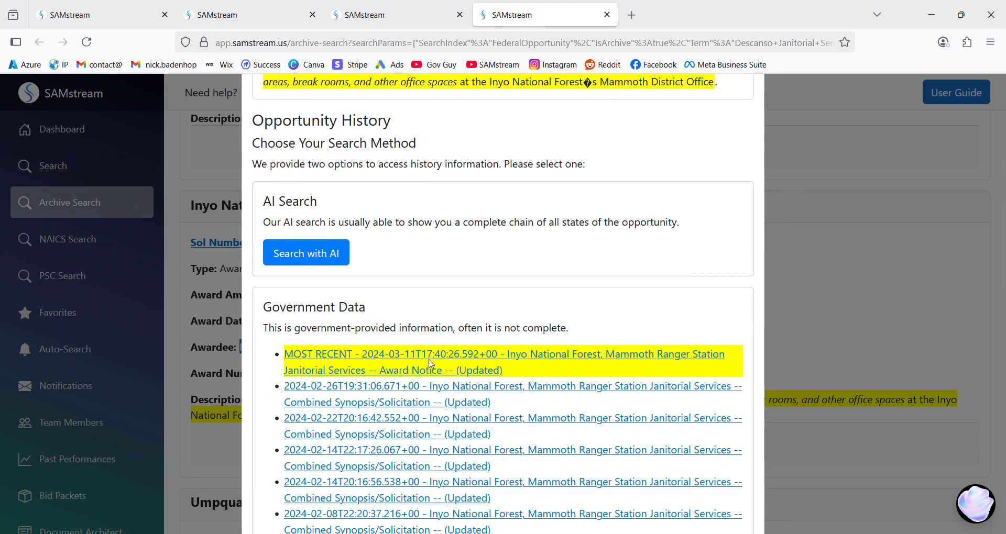
pyautogui.scroll(-3, 401, 425)
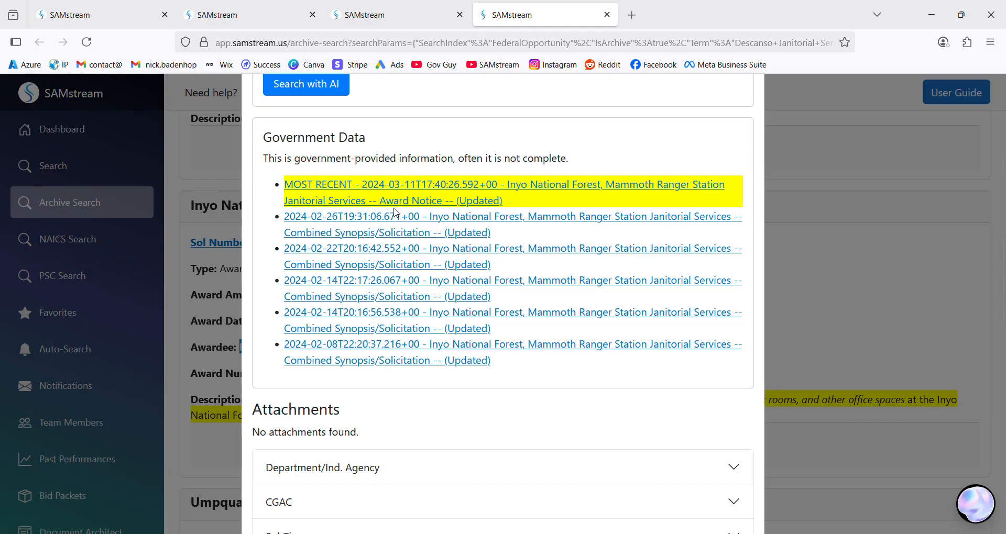
pyautogui.click(417, 346)
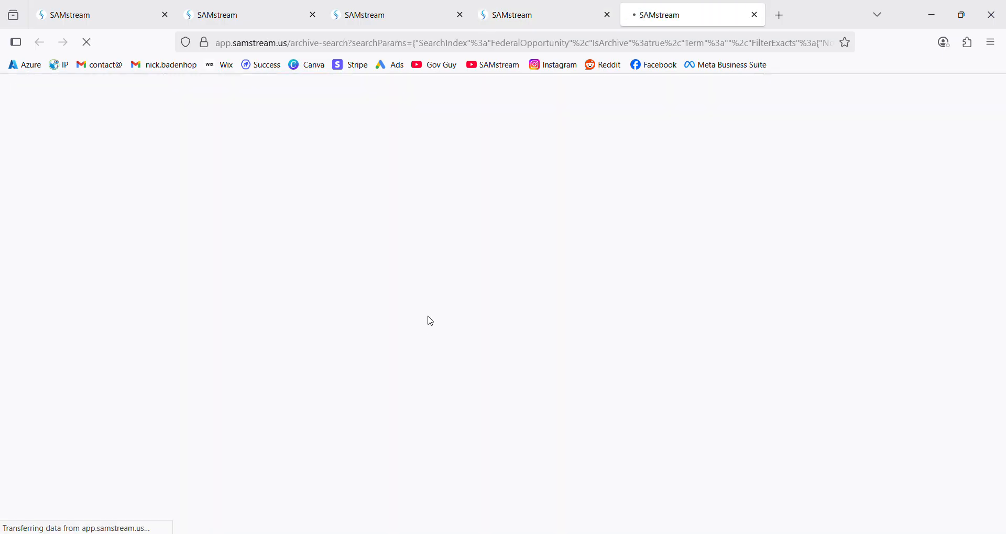
pyautogui.click(460, 16)
pyautogui.click(460, 16)
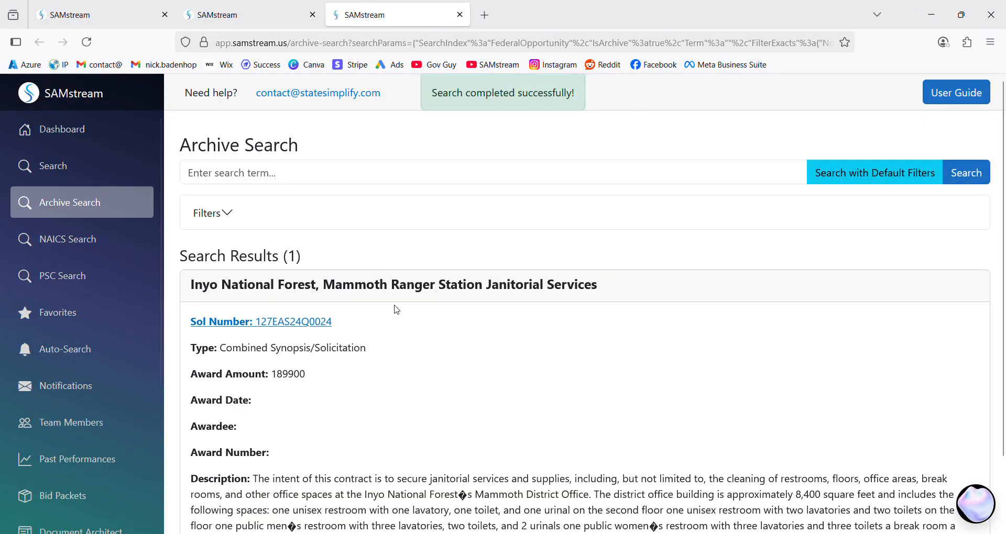
# View the details of the 2024-02-08 Mammoth Ranger Station solicitation, examine its attachments, and close the details
pyautogui.scroll(-2, 372, 322)
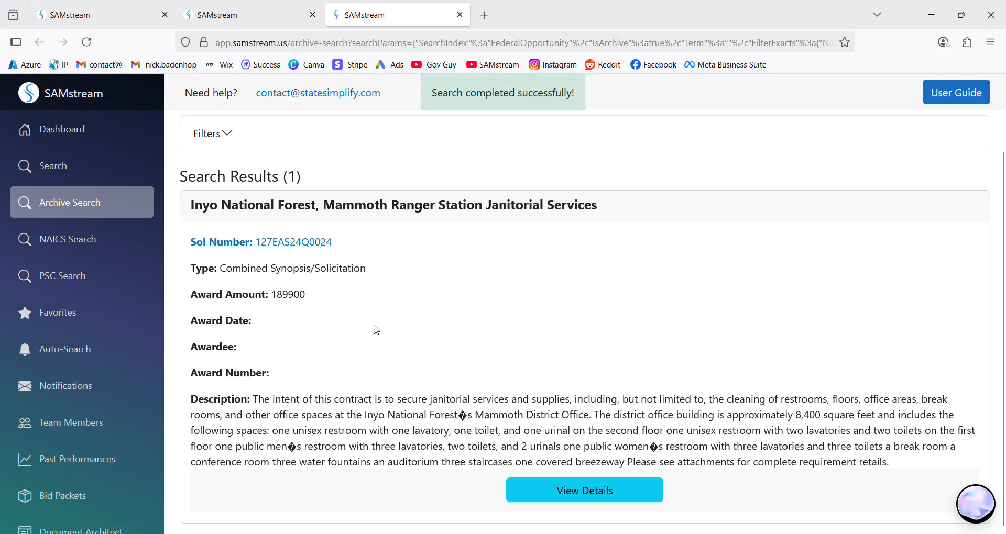
pyautogui.click(569, 495)
pyautogui.scroll(-15, 430, 320)
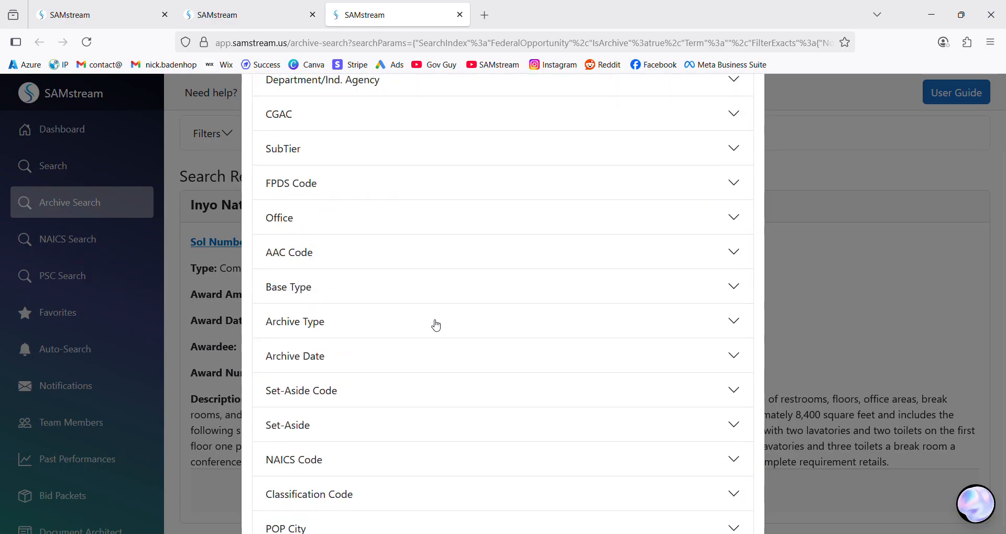
pyautogui.scroll(10, 430, 330)
pyautogui.scroll(-6, 407, 335)
pyautogui.scroll(2, 386, 414)
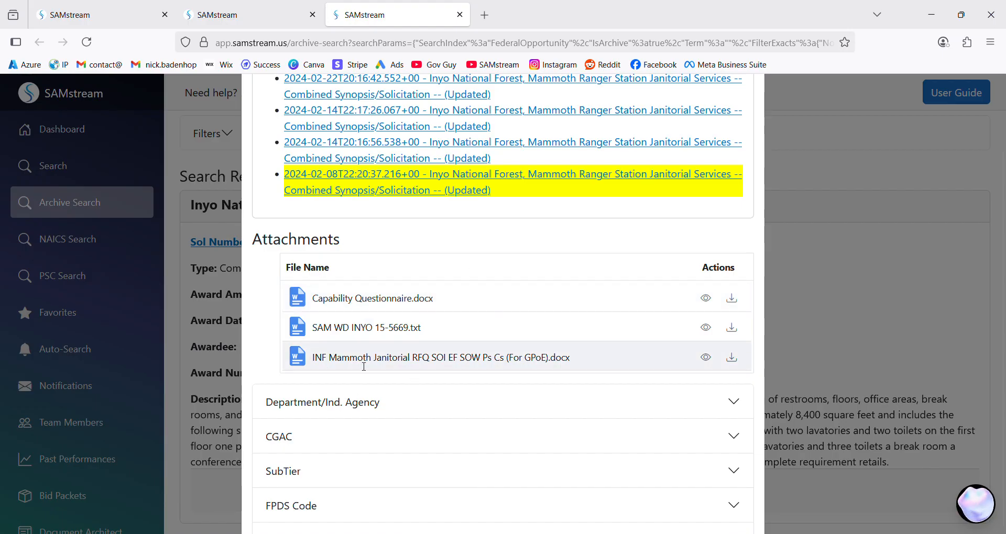
pyautogui.scroll(10, 364, 367)
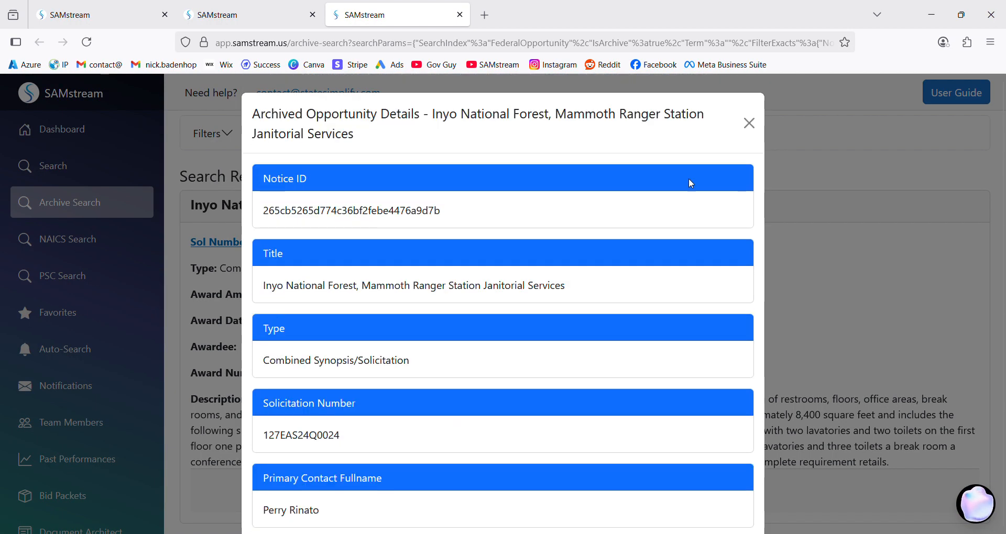
pyautogui.click(749, 123)
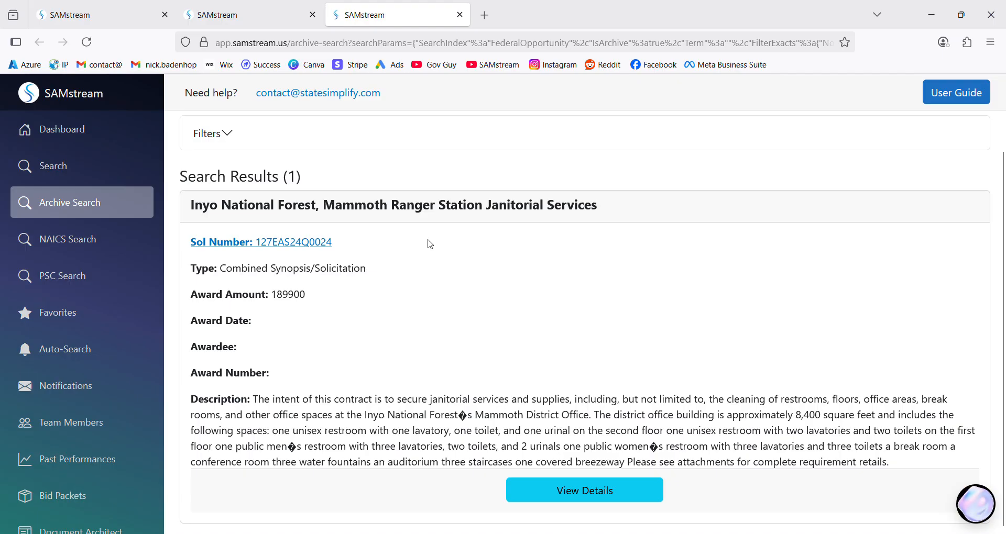
# Start a fresh archive search for "janitorial"
pyautogui.click(85, 278)
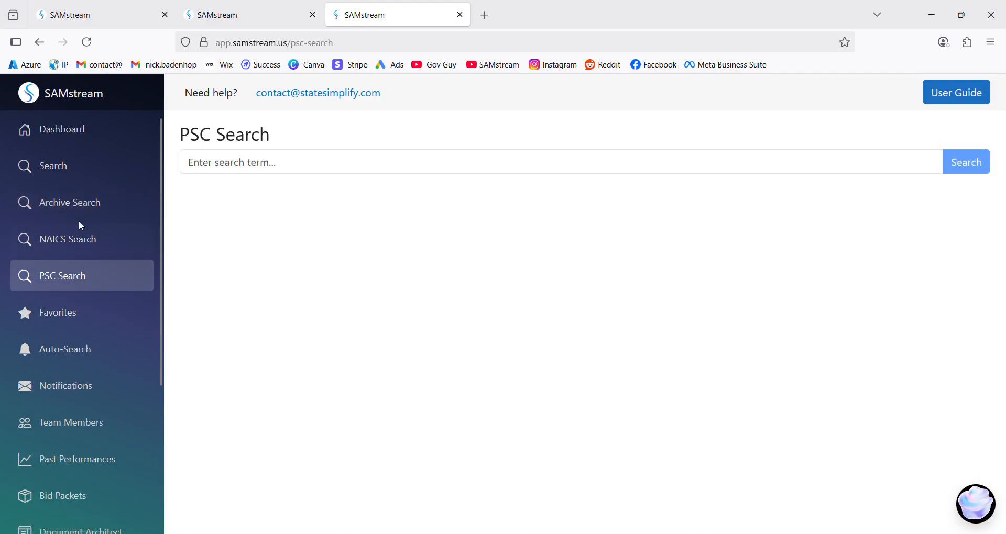
pyautogui.click(86, 219)
pyautogui.click(274, 172)
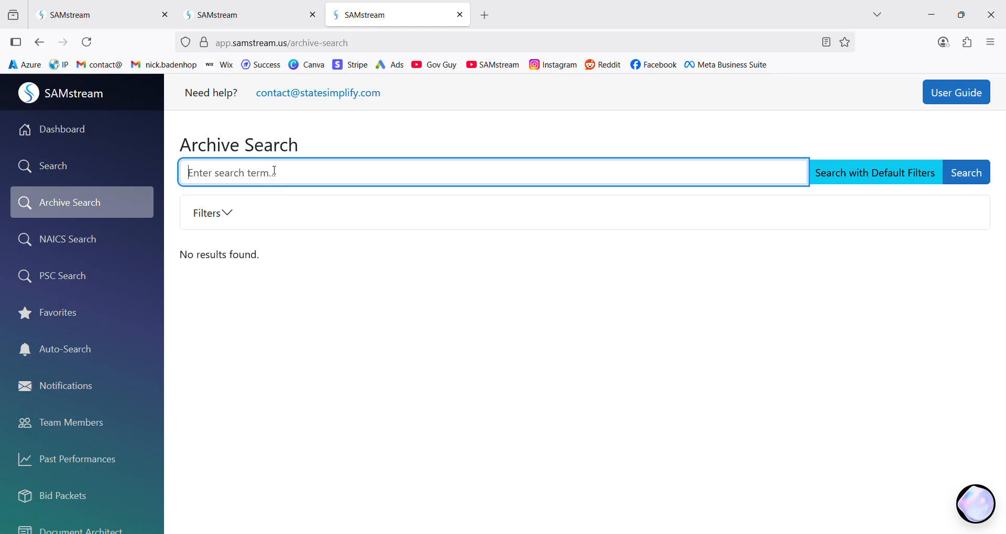
pyautogui.write('ja')
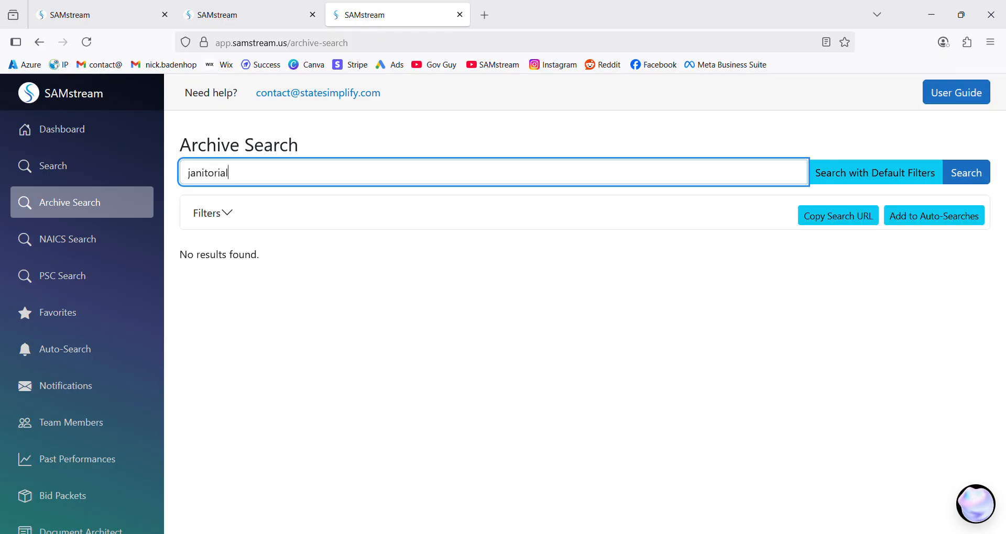
pyautogui.write('nitorial')
pyautogui.click(979, 173)
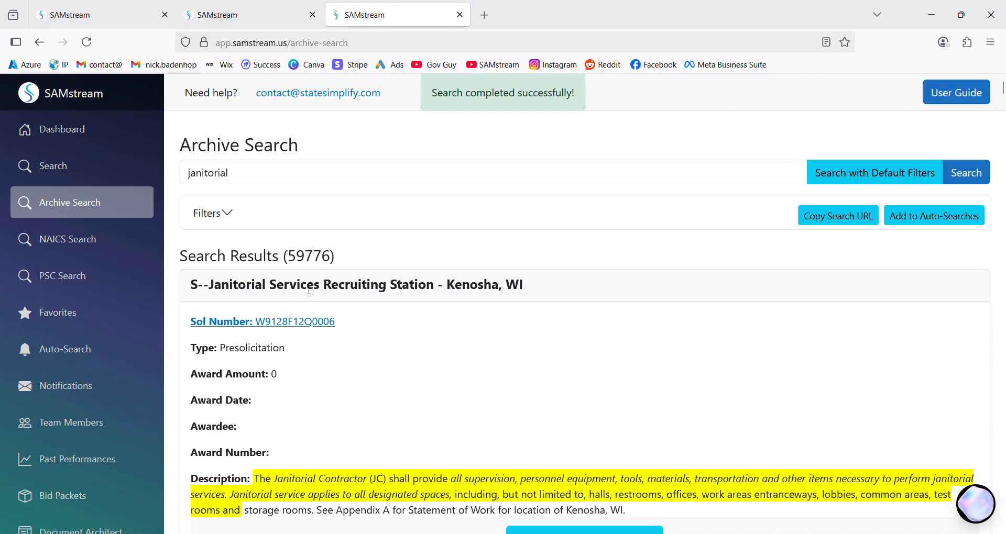
# Filter the archived janitorial results to POP State CA and the Award Notice type
pyautogui.click(231, 216)
pyautogui.scroll(-5, 235, 256)
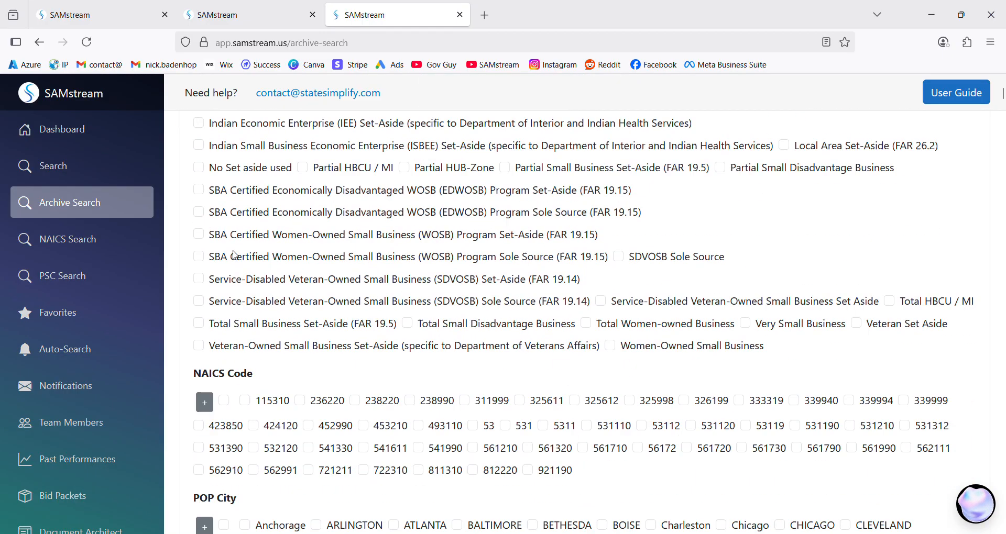
pyautogui.scroll(-10, 234, 255)
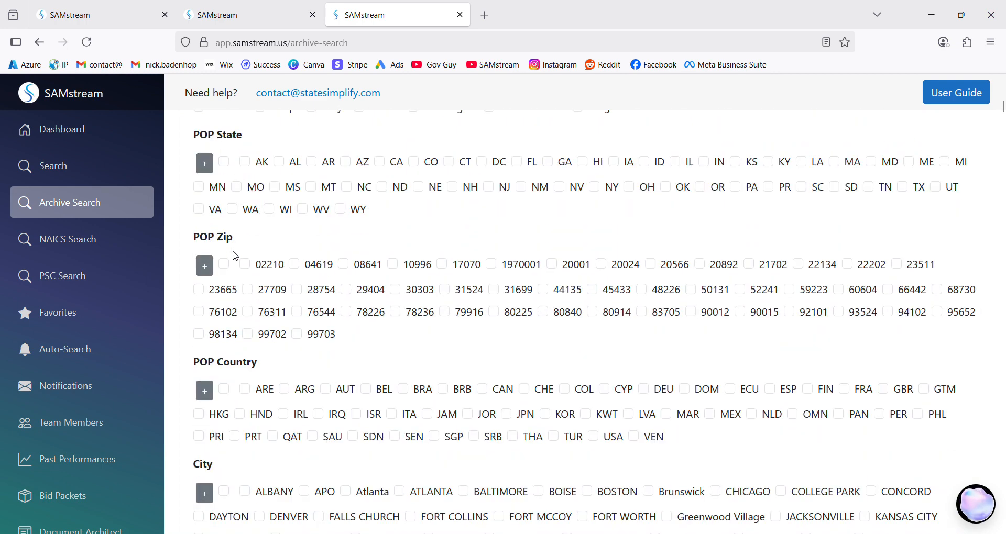
pyautogui.scroll(1, 235, 256)
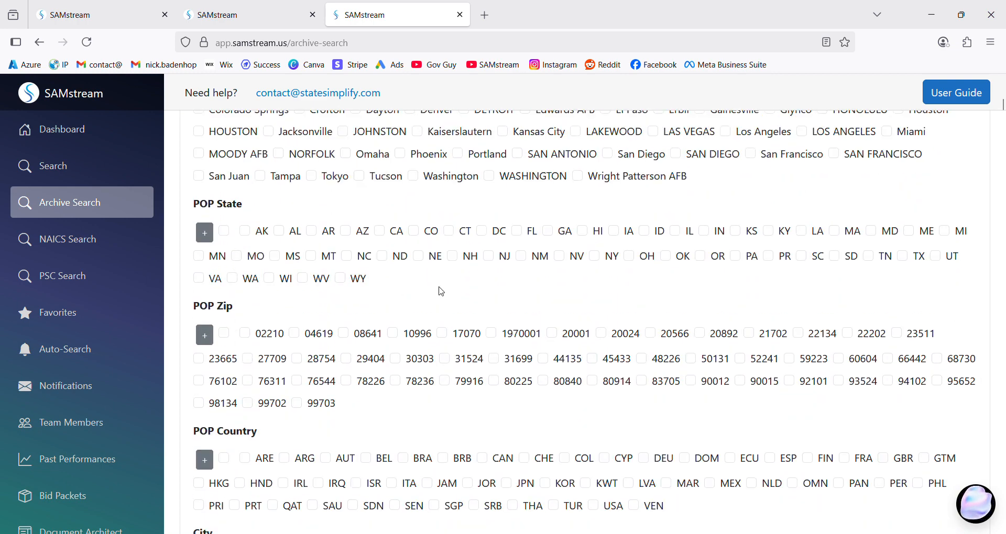
pyautogui.click(380, 232)
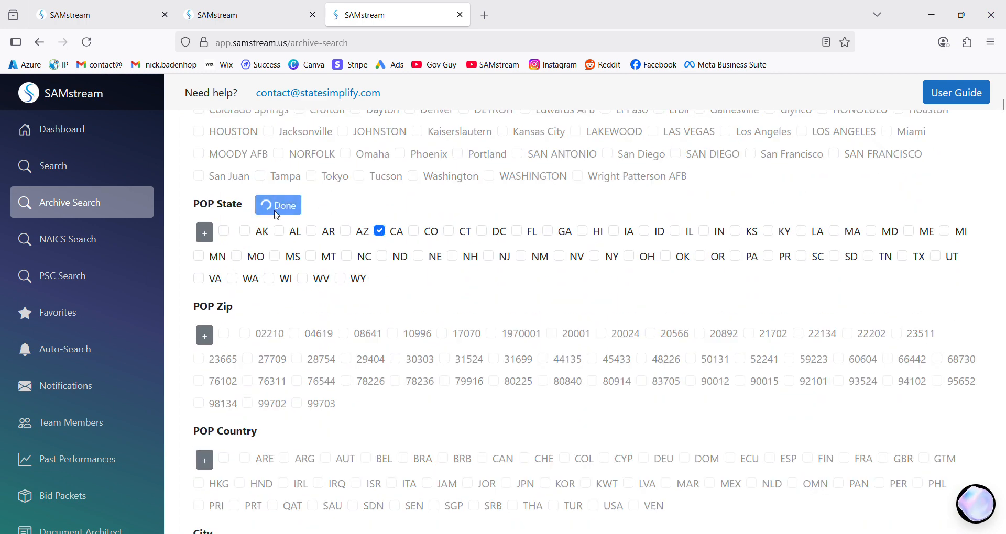
pyautogui.scroll(-5, 251, 273)
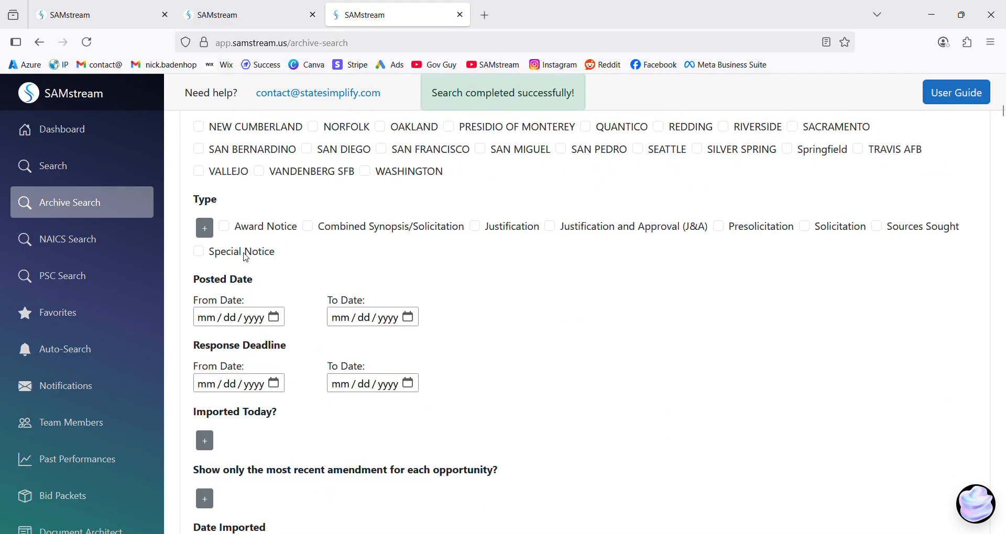
pyautogui.click(224, 227)
pyautogui.click(244, 198)
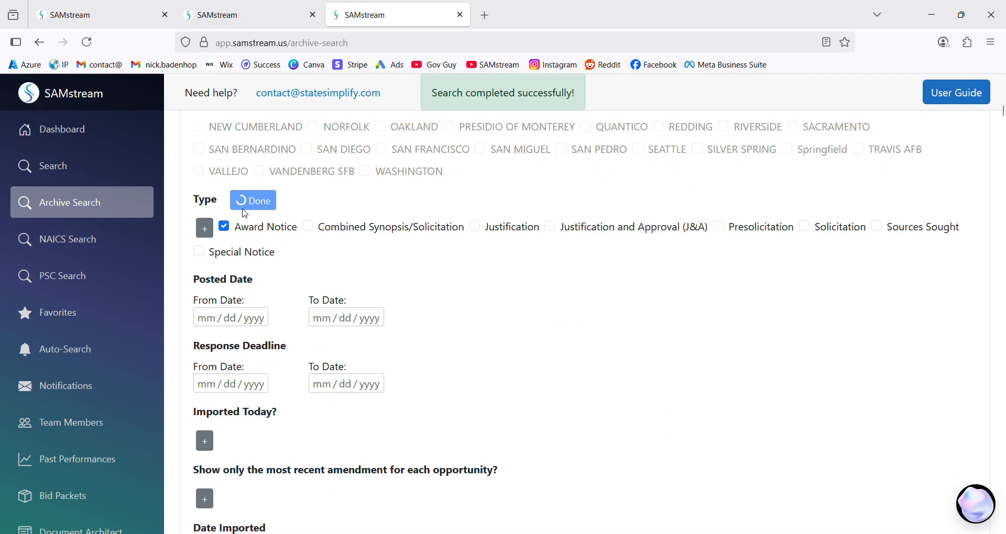
# Check the award amount, awardee and award date of the Inyo National Forest, White Mountain Ranger District, Janitorial Services-South Zone notice
pyautogui.scroll(-8, 246, 223)
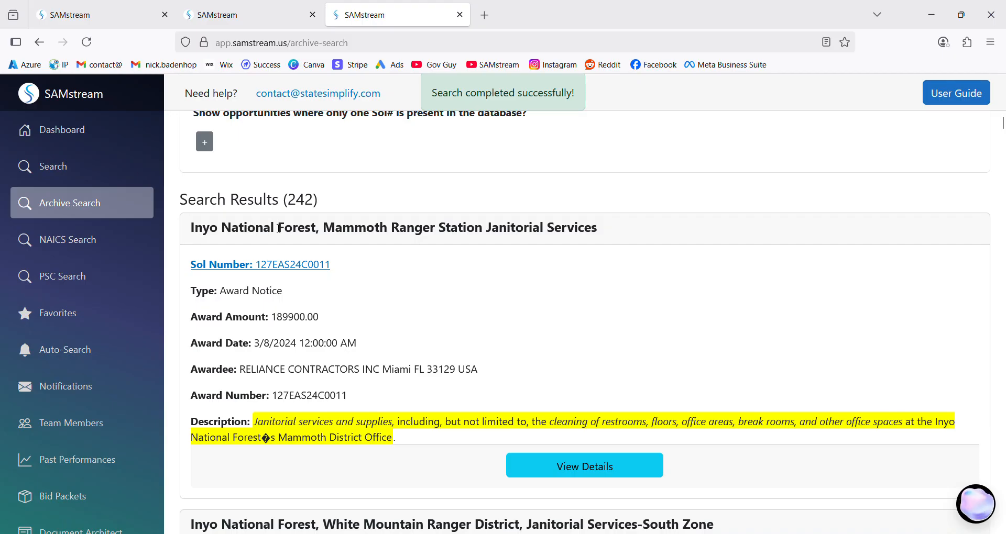
pyautogui.scroll(-5, 275, 324)
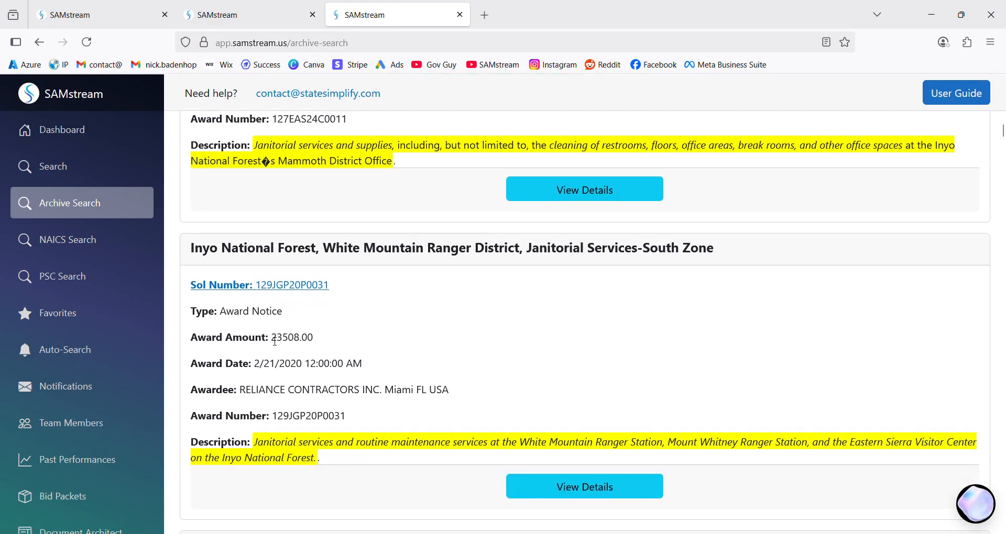
pyautogui.moveTo(269, 338); pyautogui.dragTo(317, 338)
pyautogui.moveTo(240, 391); pyautogui.dragTo(451, 390)
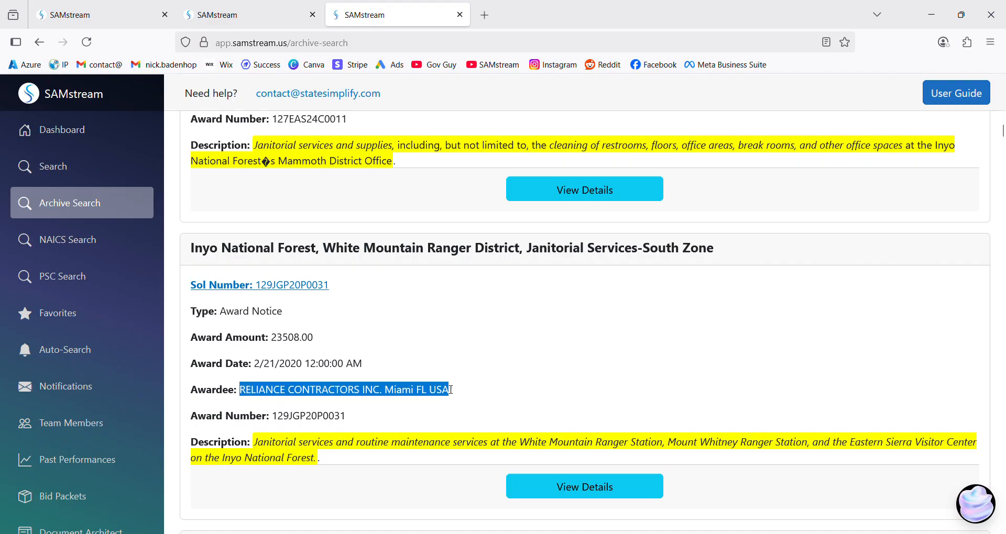
pyautogui.moveTo(255, 363); pyautogui.dragTo(324, 364)
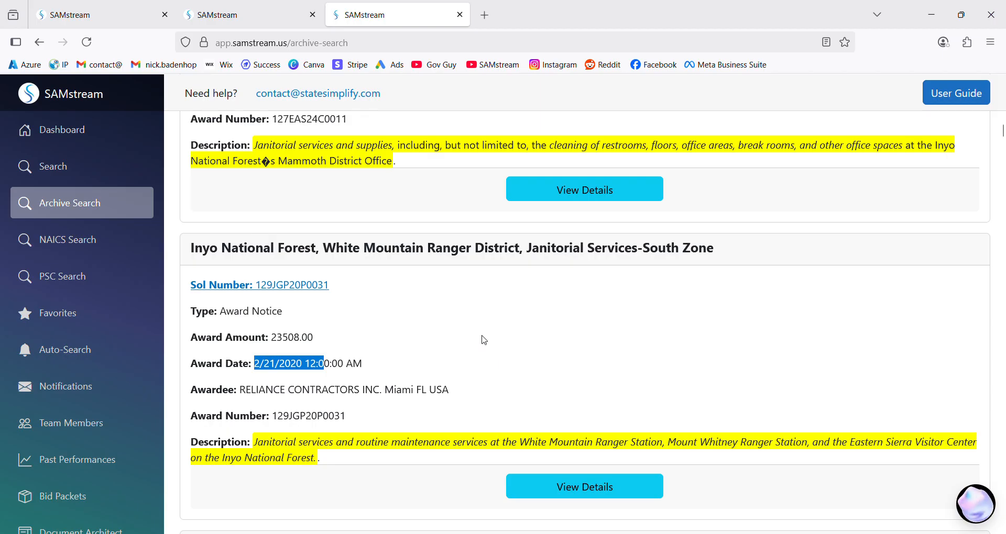
pyautogui.click(431, 345)
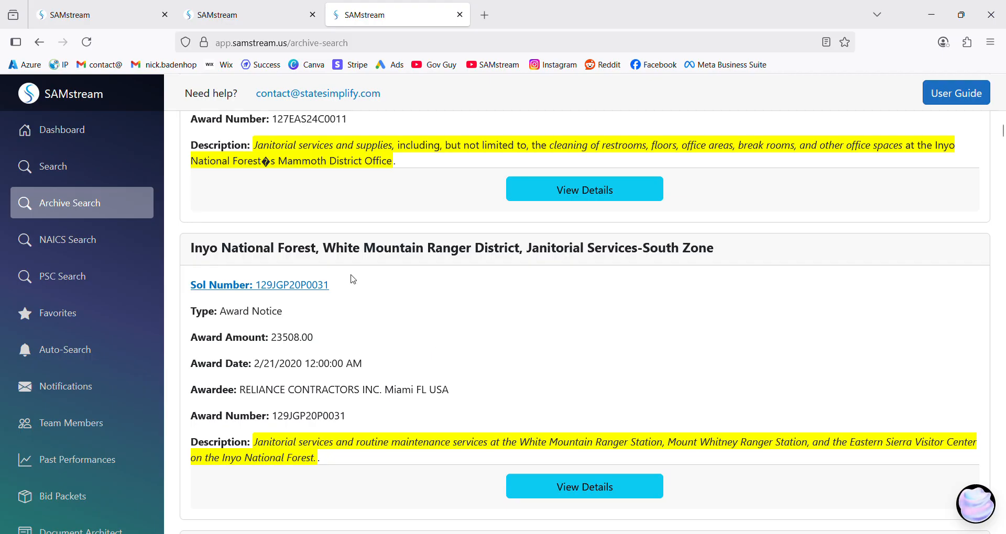
# Close the two other browser tabs and go to the bid packets page
pyautogui.click(312, 15)
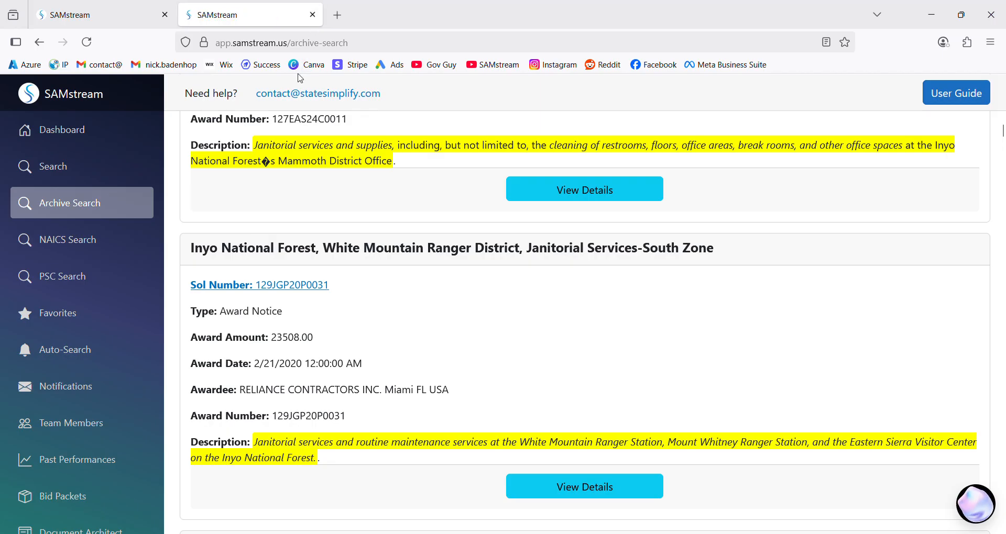
pyautogui.click(161, 19)
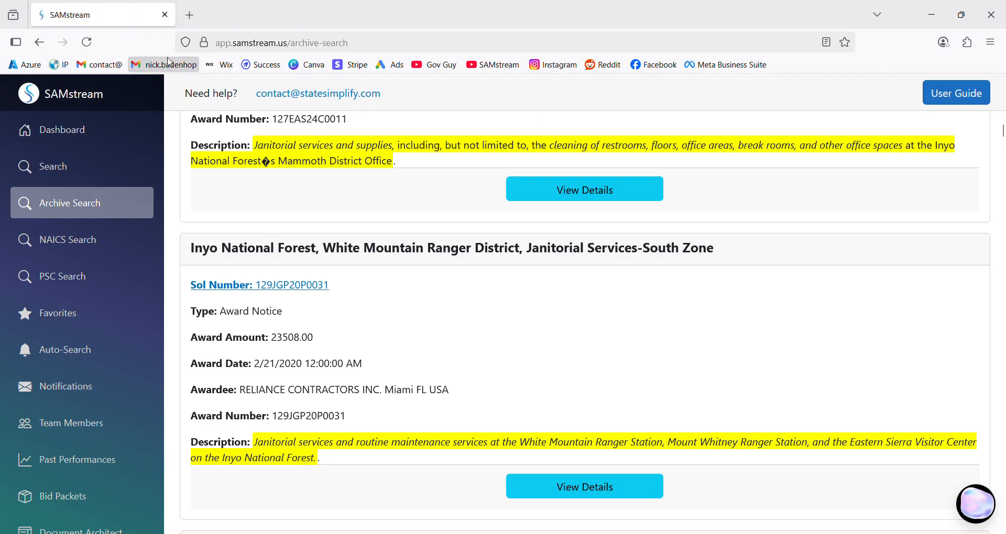
pyautogui.click(125, 205)
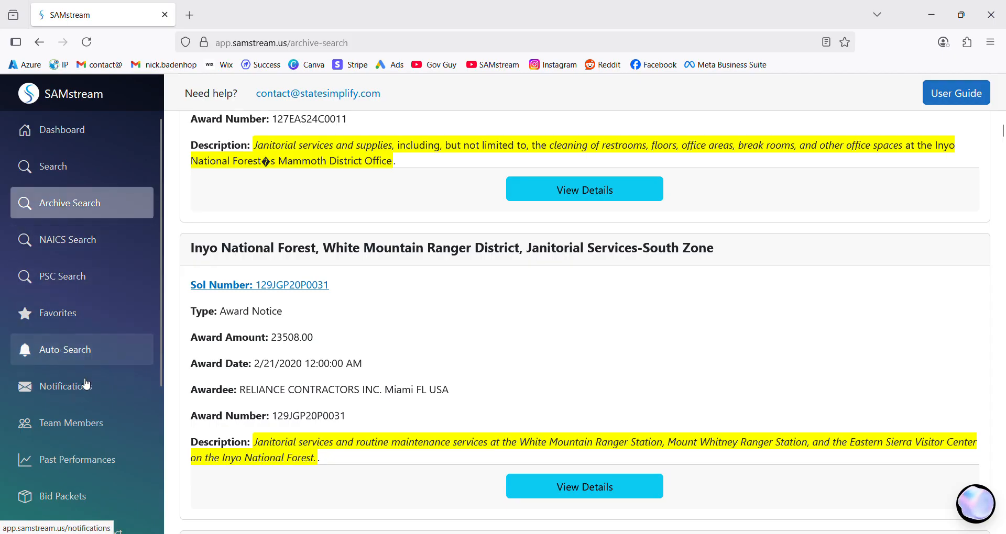
pyautogui.click(85, 497)
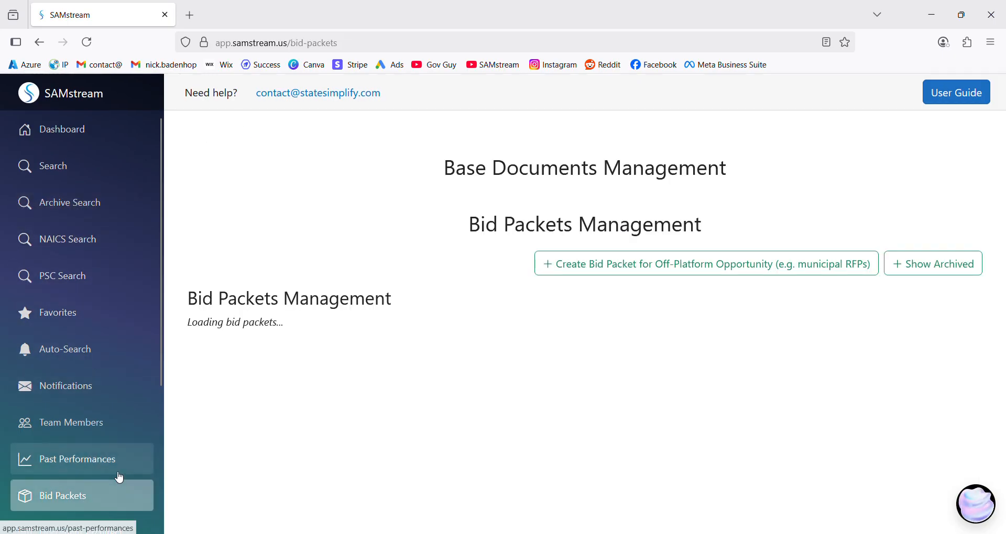
# Open the opportunity linked to the Descanso Janitorial Services bid packet and read its description, history and attachment list
pyautogui.scroll(-8, 288, 369)
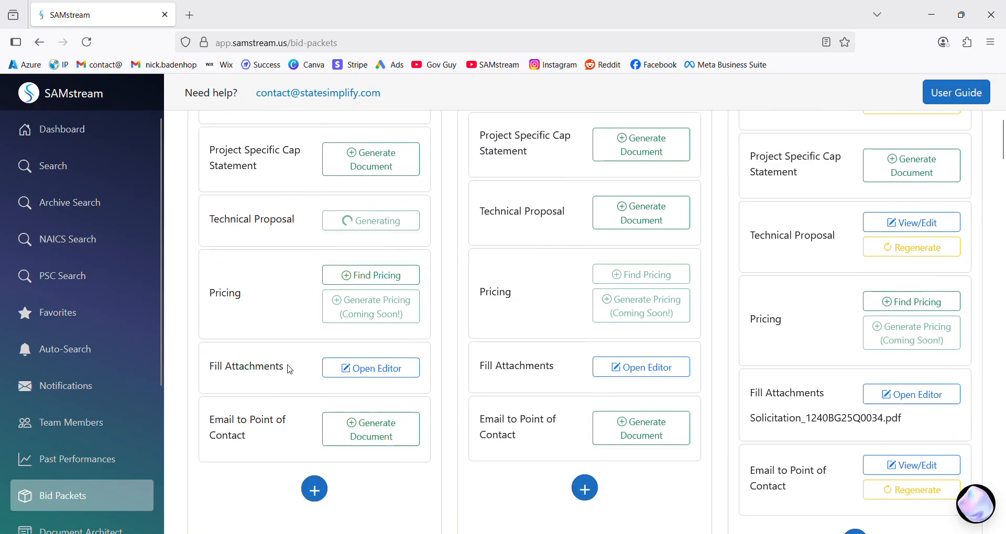
pyautogui.scroll(4, 289, 369)
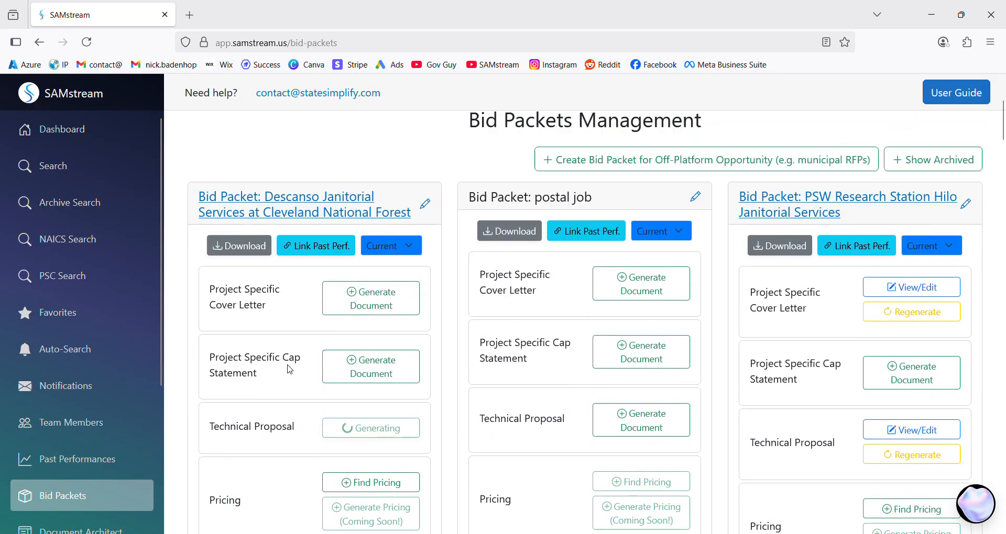
pyautogui.click(329, 213)
pyautogui.scroll(-20, 525, 270)
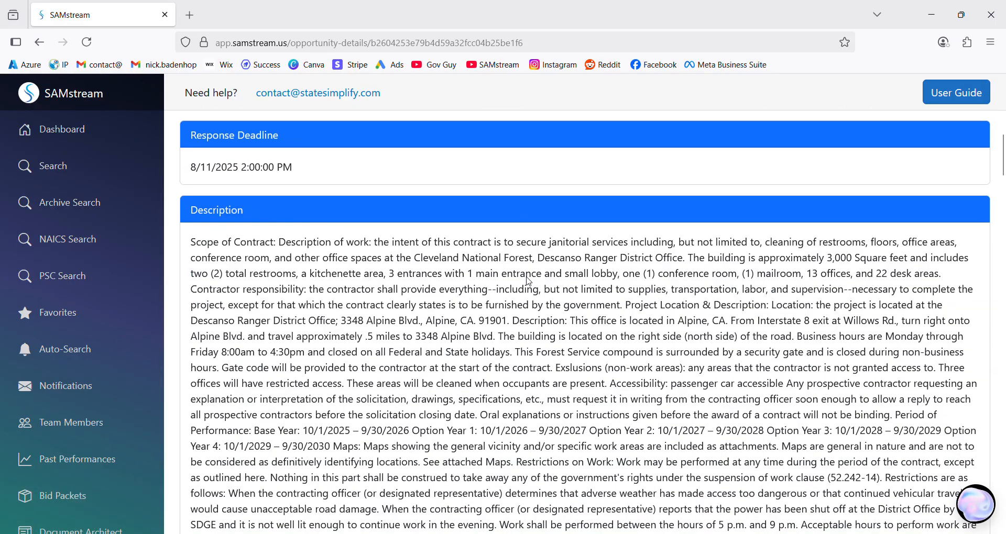
pyautogui.scroll(-12, 534, 282)
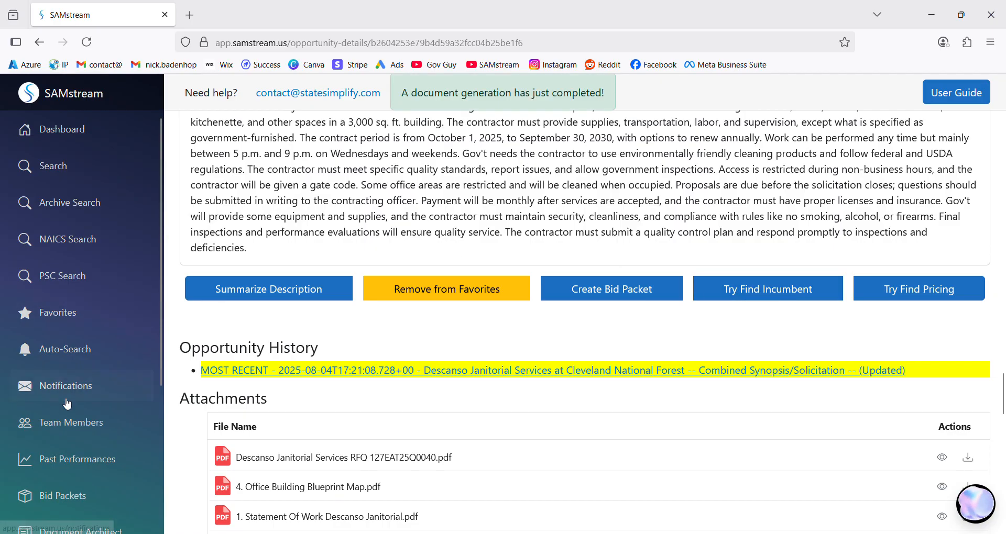
# Return to the bid packets and open the project specific cover letter form for the Descanso packet
pyautogui.scroll(-3, 67, 403)
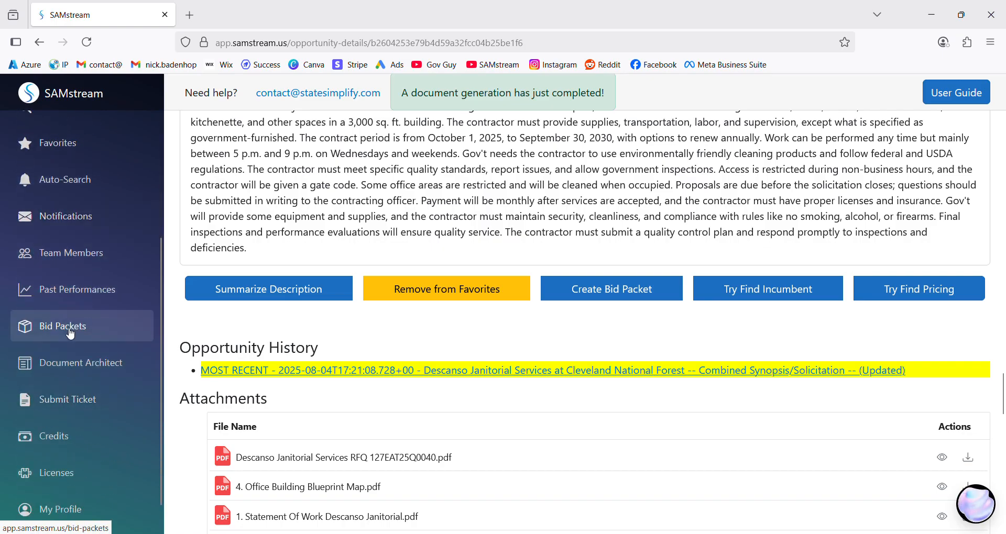
pyautogui.click(69, 333)
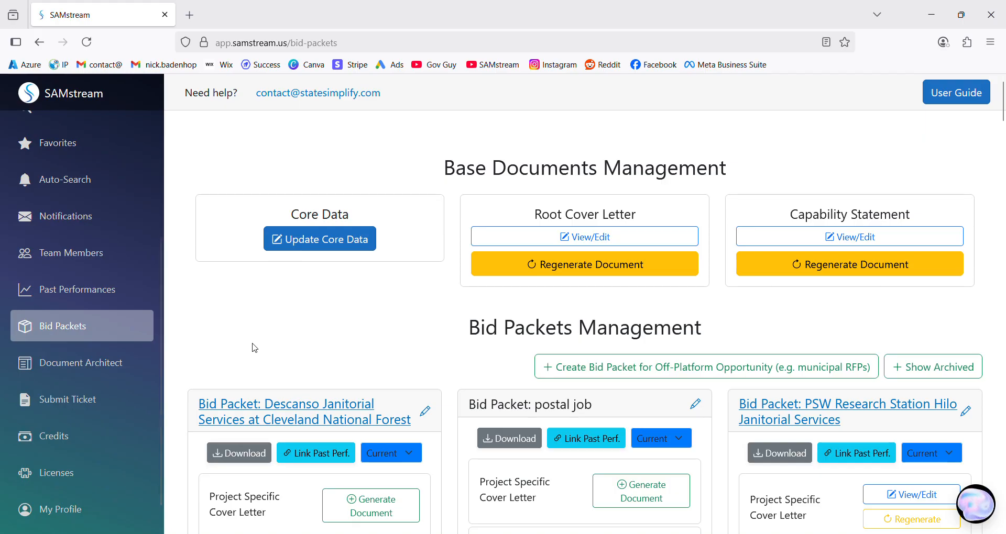
pyautogui.scroll(-6, 261, 355)
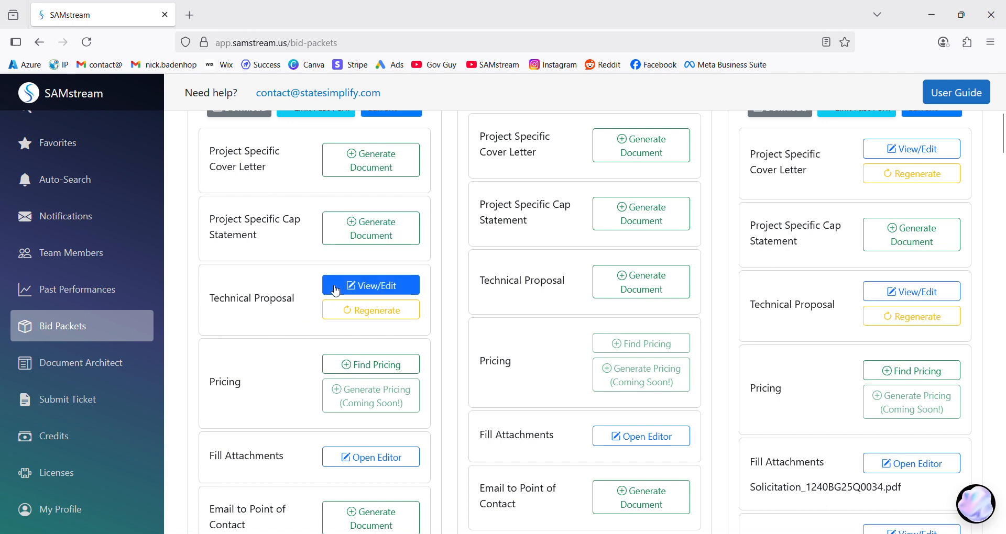
pyautogui.click(386, 160)
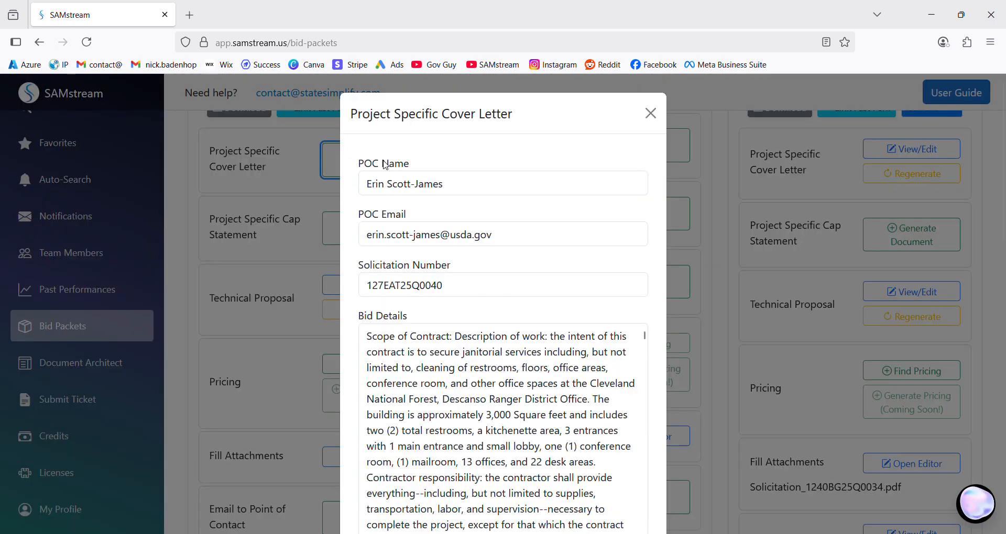
# Review the cover letter form's point of contact, solicitation number, bid details, strategic partnerships and services fields
pyautogui.moveTo(463, 189); pyautogui.dragTo(357, 184)
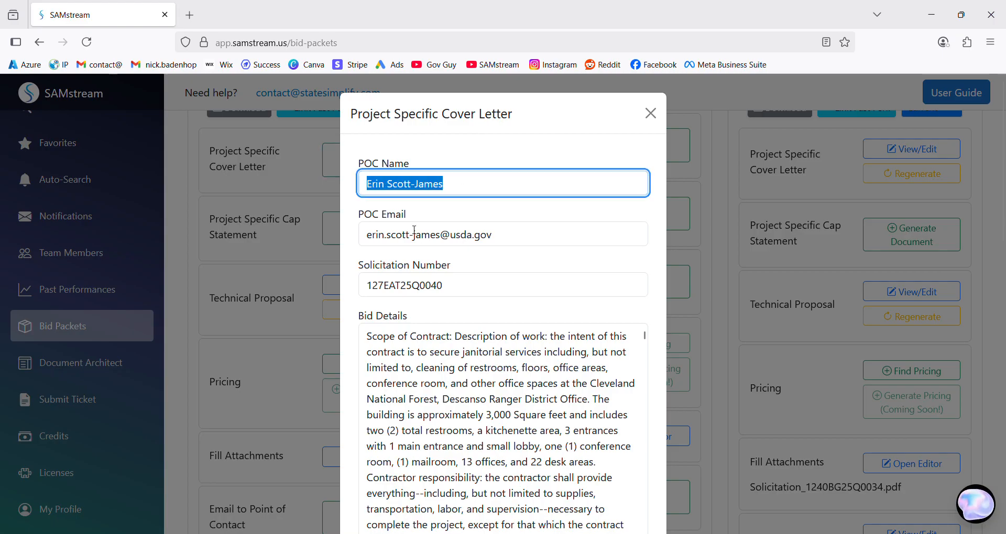
pyautogui.scroll(-3, 414, 231)
pyautogui.scroll(-5, 413, 321)
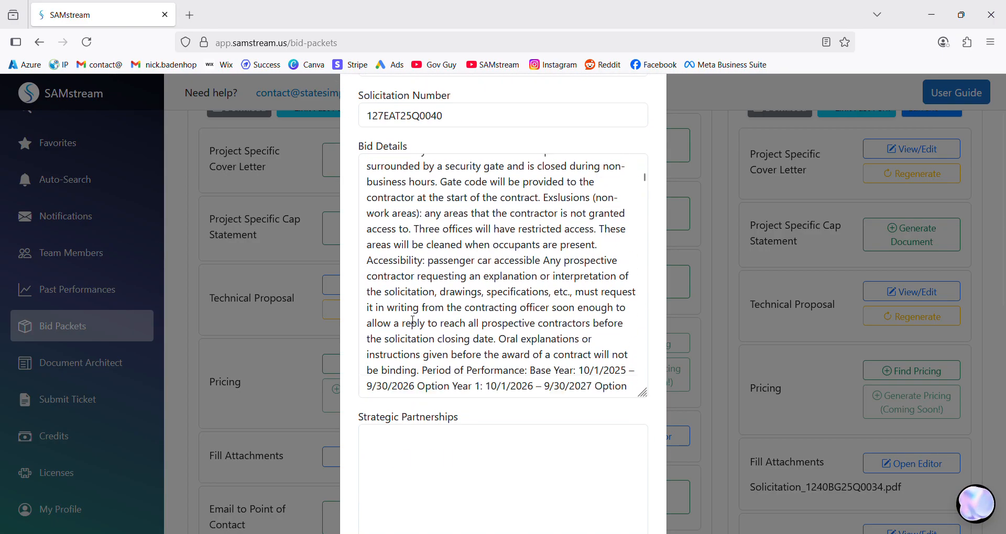
pyautogui.scroll(-5, 413, 321)
pyautogui.scroll(-5, 456, 431)
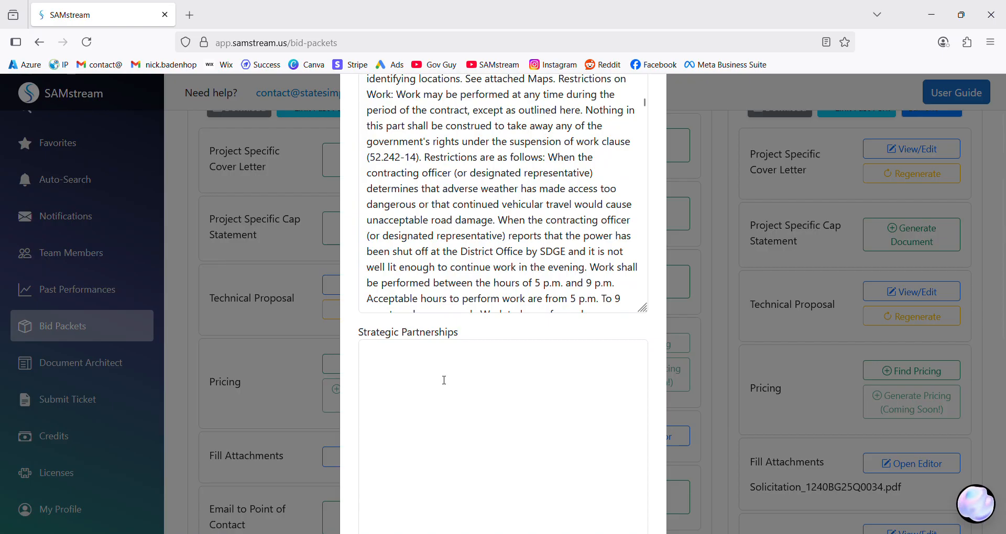
pyautogui.click(407, 374)
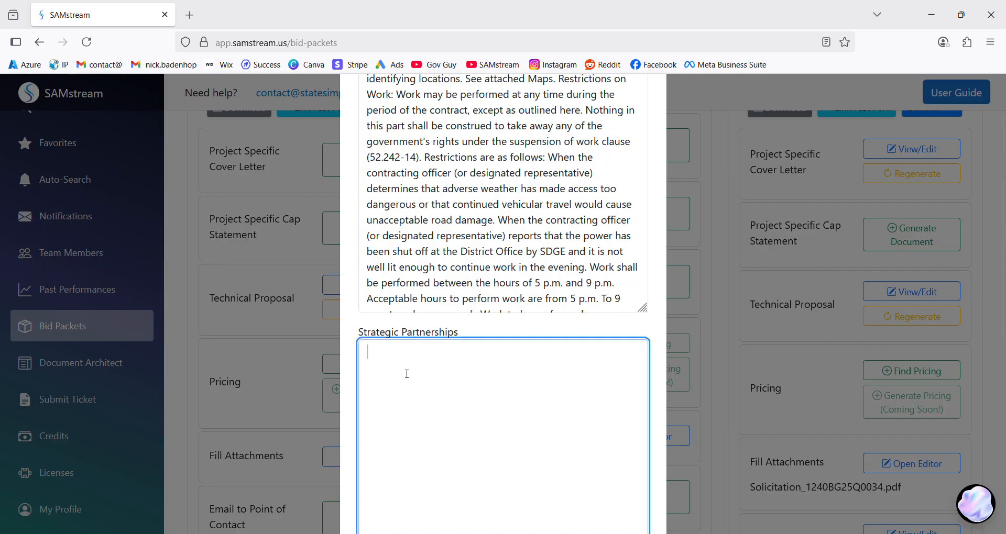
pyautogui.scroll(-3, 408, 375)
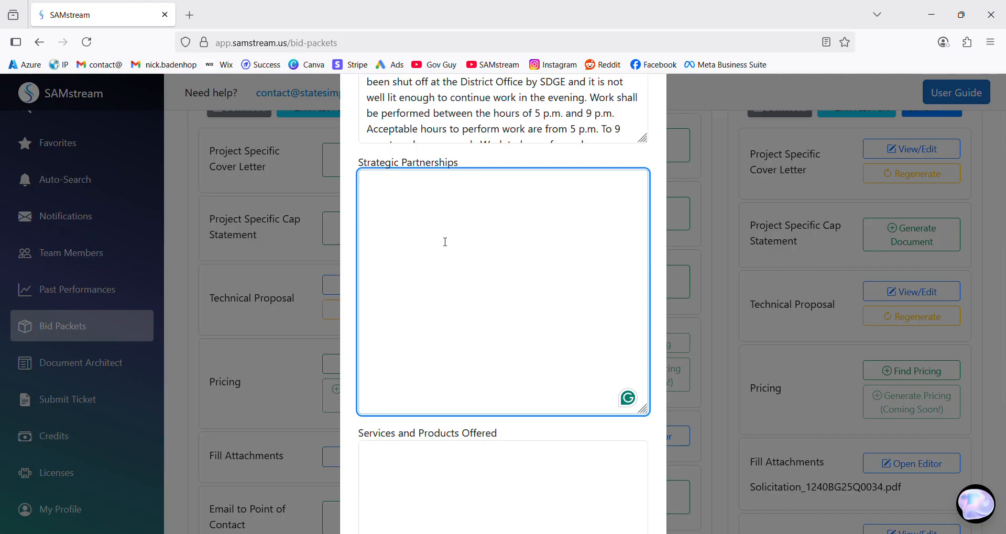
pyautogui.scroll(-5, 454, 289)
pyautogui.scroll(-4, 423, 353)
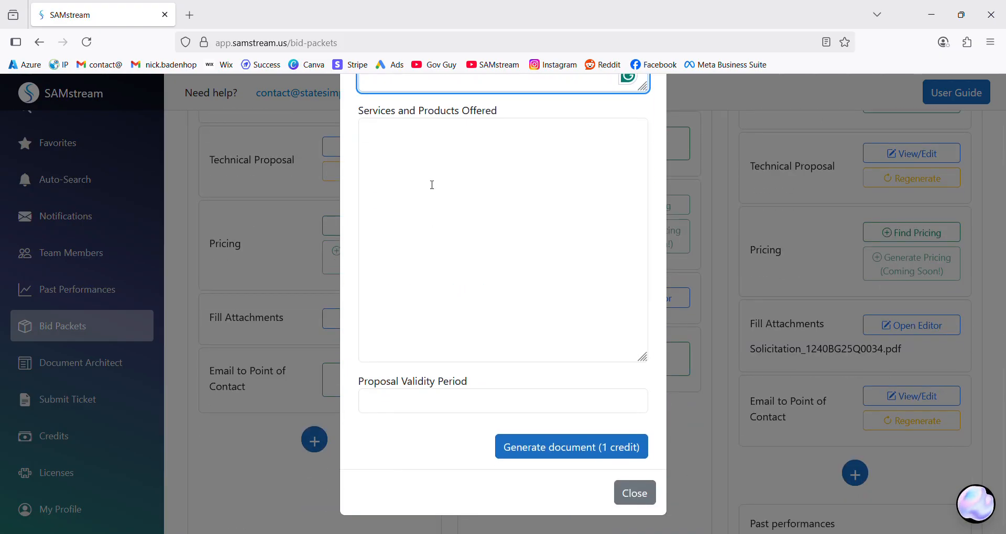
# Set the cover letter's proposal validity period to 60 and generate the document
pyautogui.click(407, 403)
pyautogui.write('60')
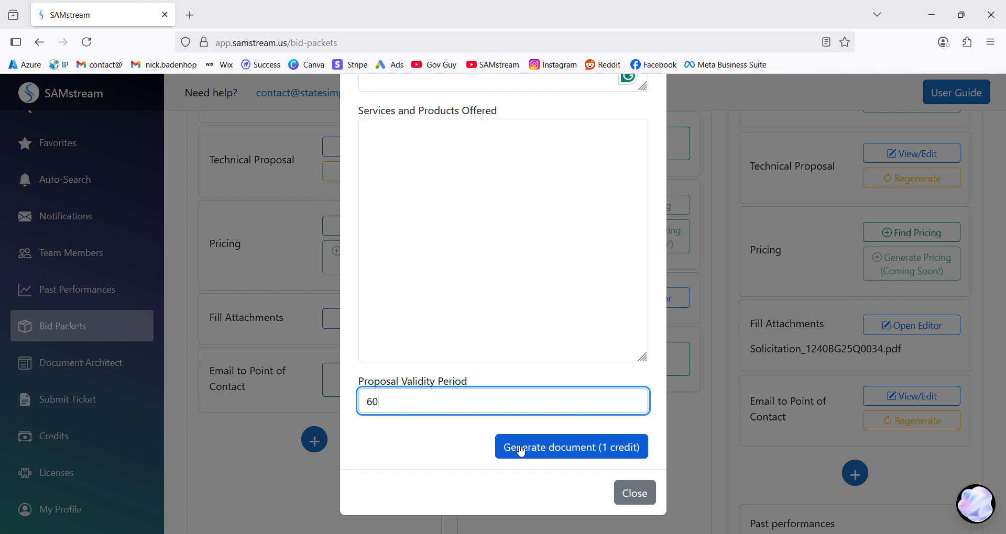
pyautogui.click(520, 451)
# Open the technical proposal of the Descanso bid packet for viewing and set its zoom to 150%
pyautogui.scroll(3, 356, 197)
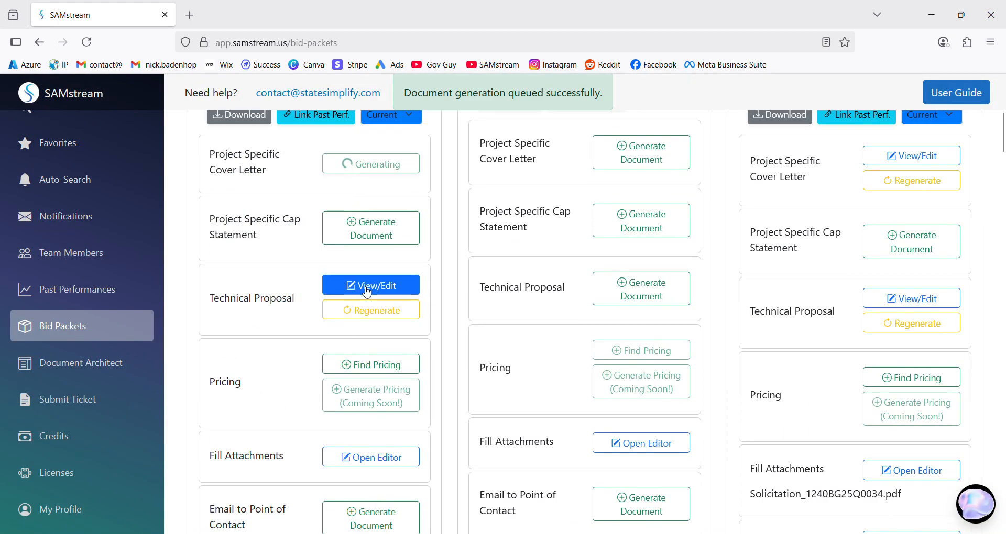
pyautogui.click(364, 290)
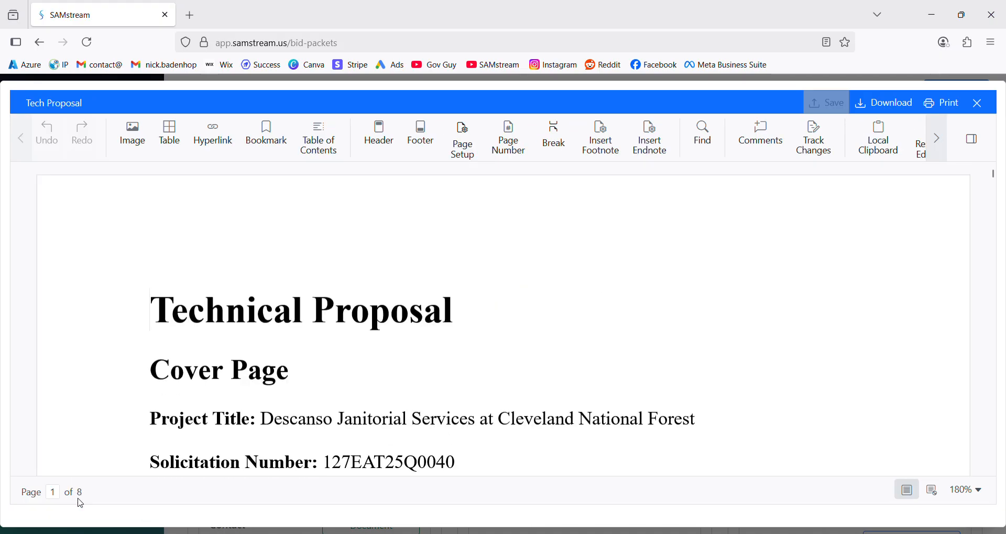
pyautogui.click(967, 491)
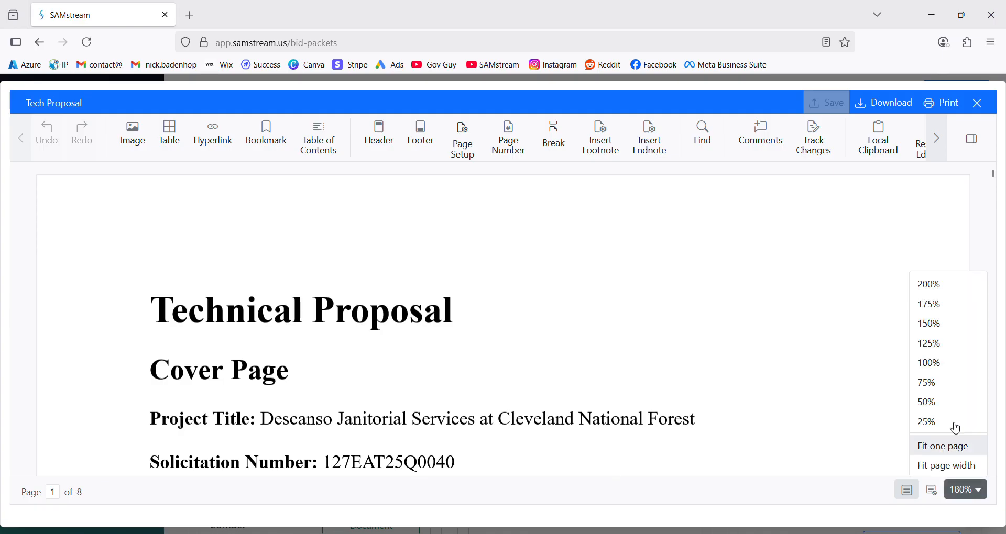
pyautogui.click(938, 346)
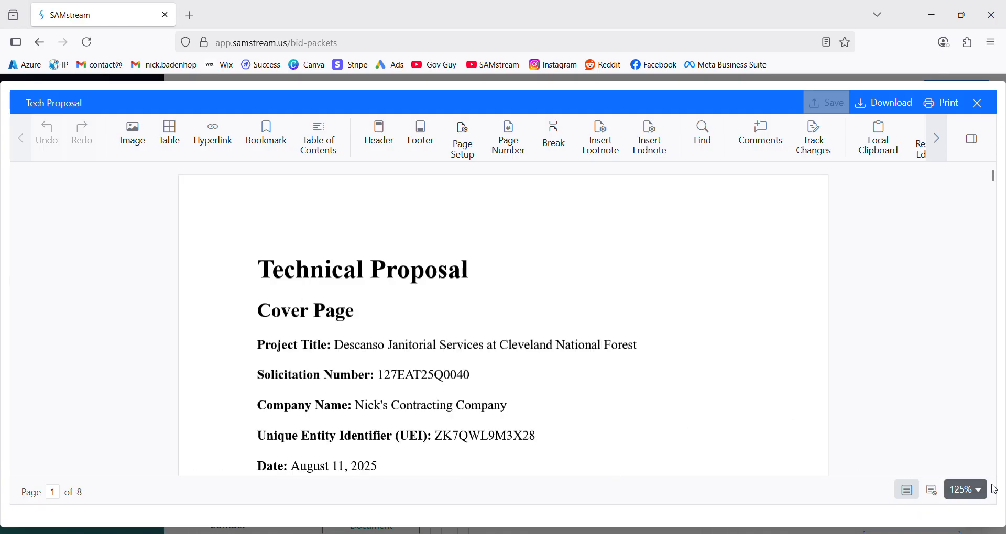
pyautogui.click(966, 490)
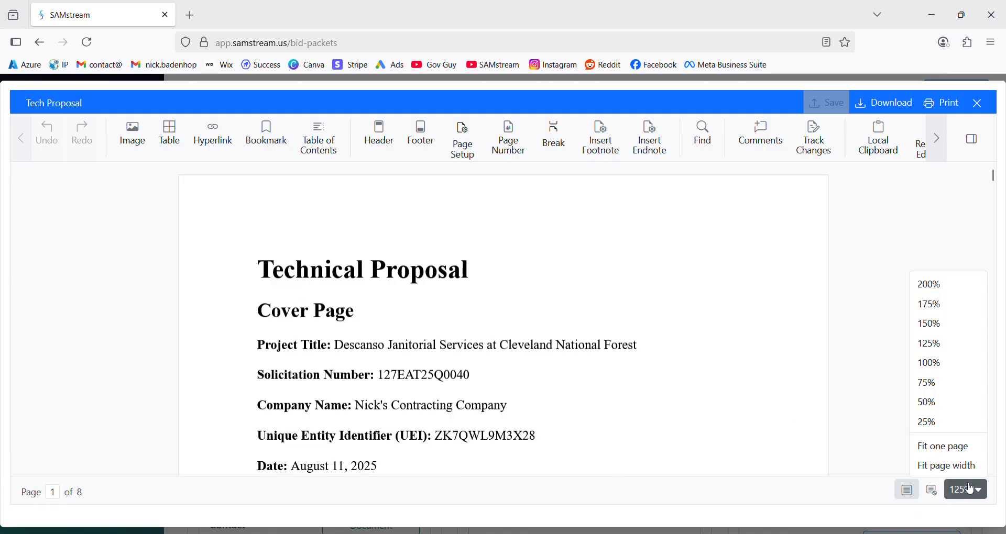
pyautogui.click(945, 331)
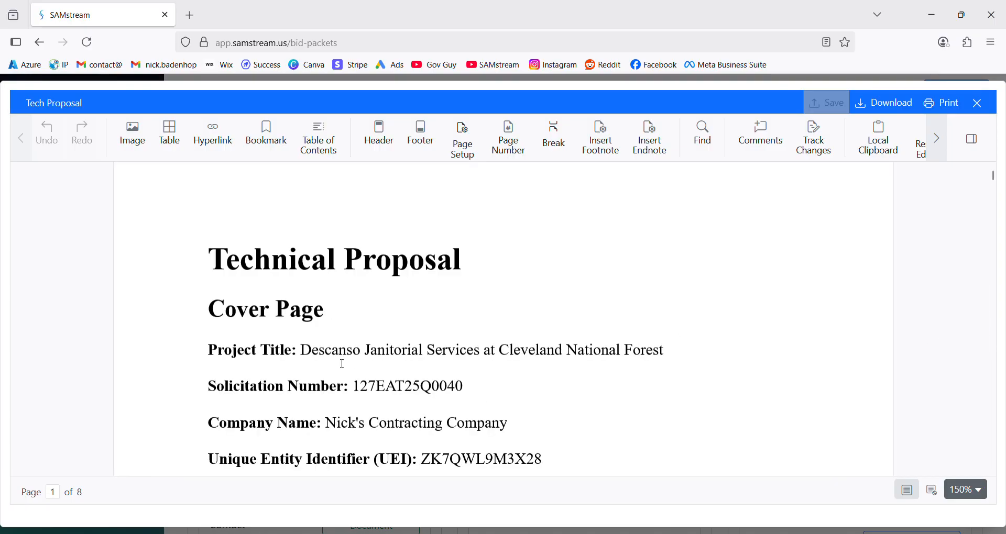
# Check the company name and unique entity identifier on the technical proposal's cover page
pyautogui.scroll(-2, 342, 358)
pyautogui.scroll(-2, 292, 236)
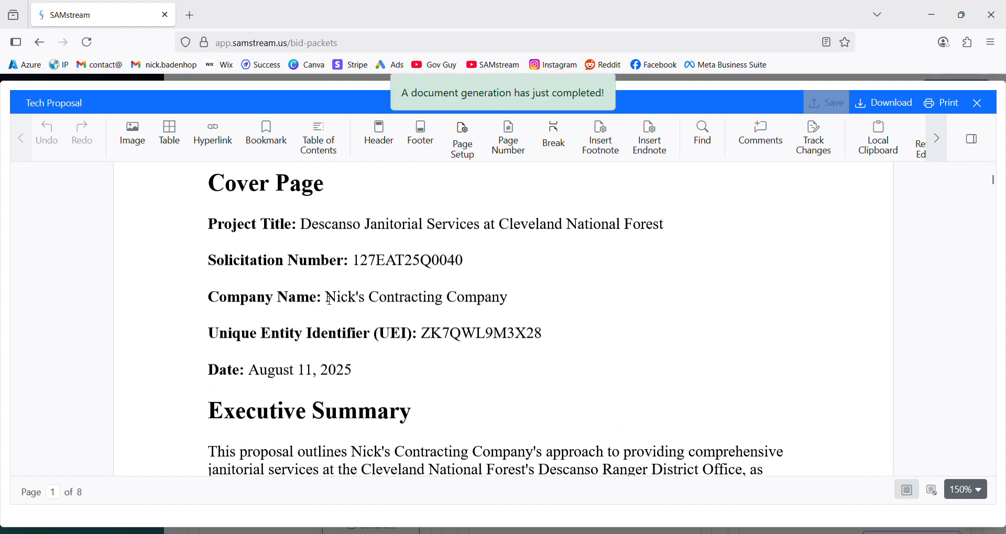
pyautogui.moveTo(330, 300); pyautogui.dragTo(487, 302)
pyautogui.moveTo(422, 333); pyautogui.dragTo(598, 346)
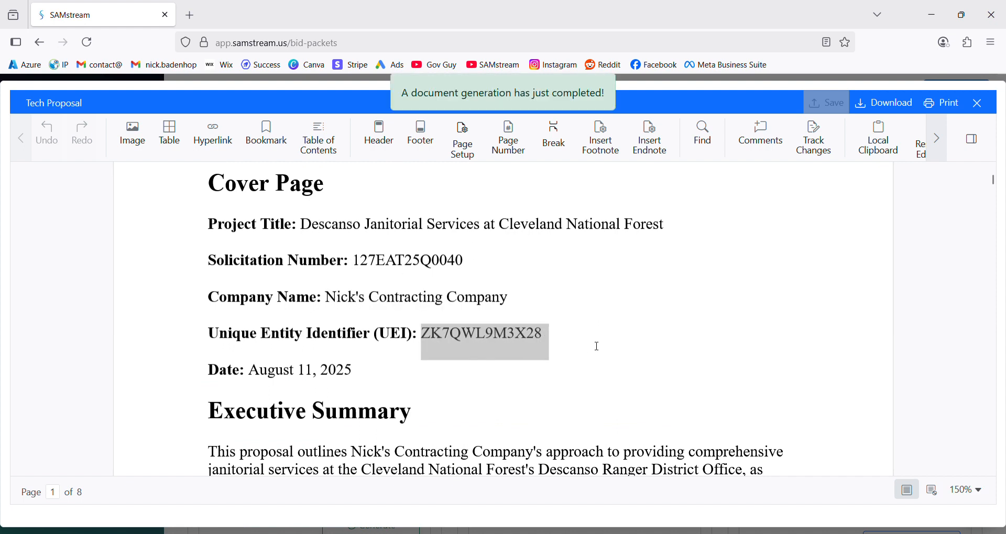
pyautogui.scroll(-3, 502, 368)
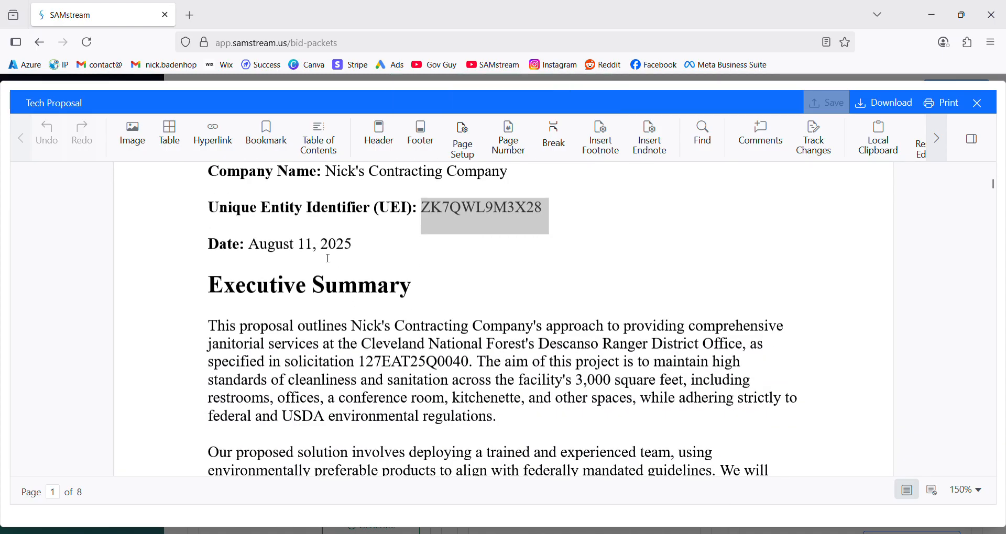
# Change the cover page date to August 7, 2025
pyautogui.click(336, 280)
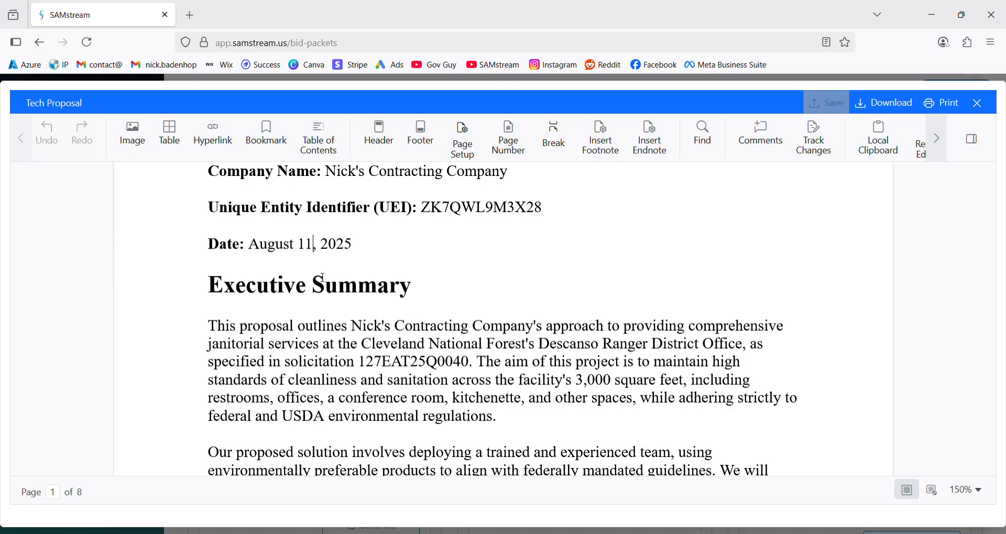
pyautogui.press('BackSpace')
pyautogui.press('BackSpace')
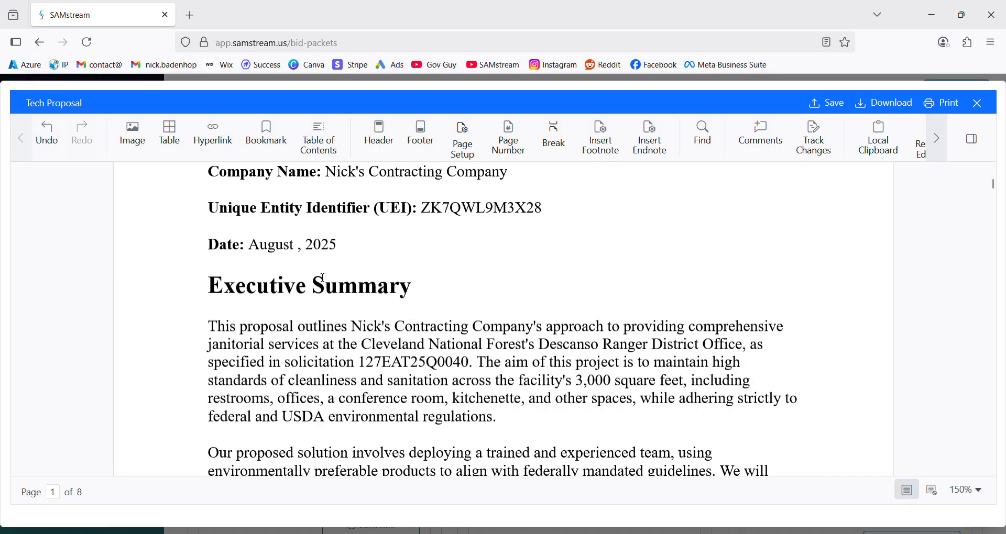
pyautogui.write('7')
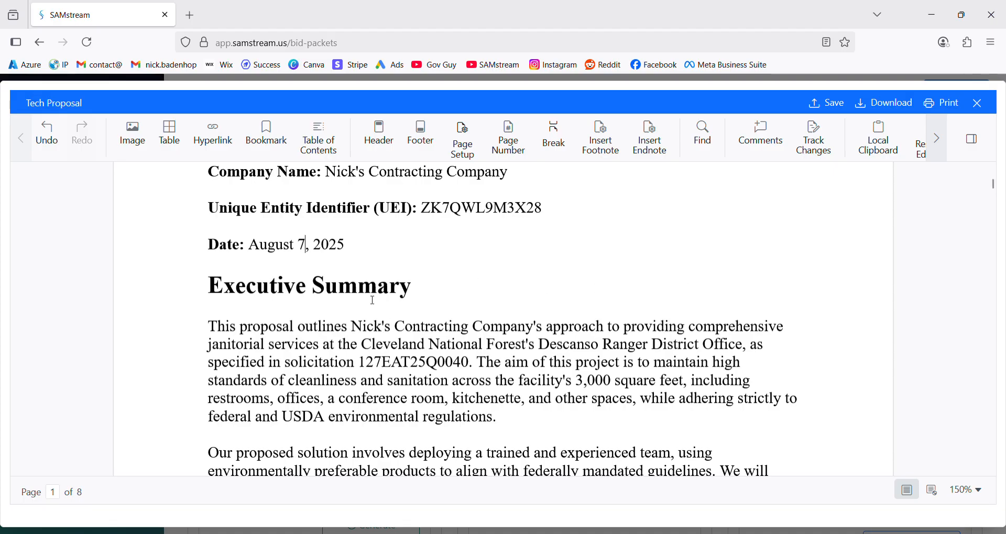
# Read the proposal's Executive Summary, highlighting its opening paragraph
pyautogui.scroll(-2, 232, 324)
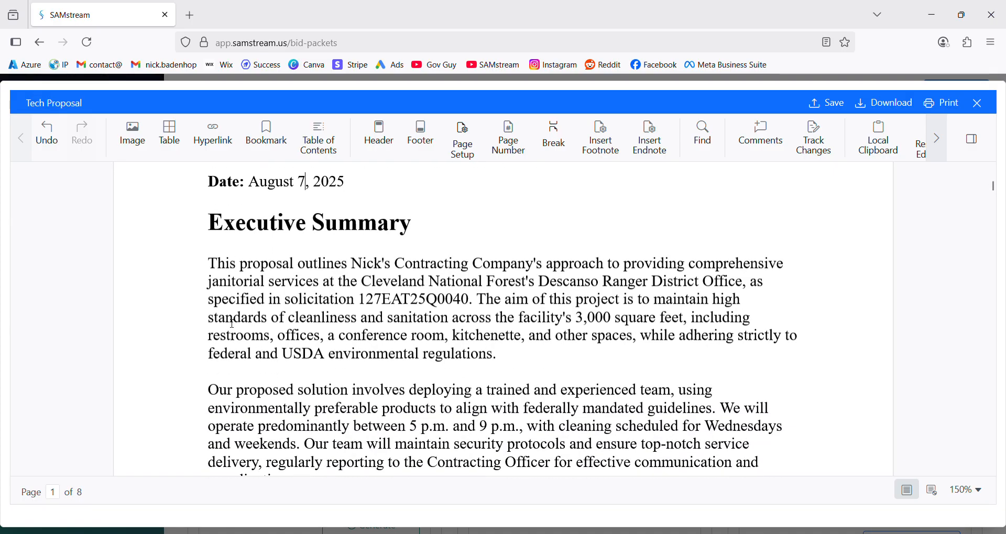
pyautogui.moveTo(209, 263); pyautogui.dragTo(724, 371)
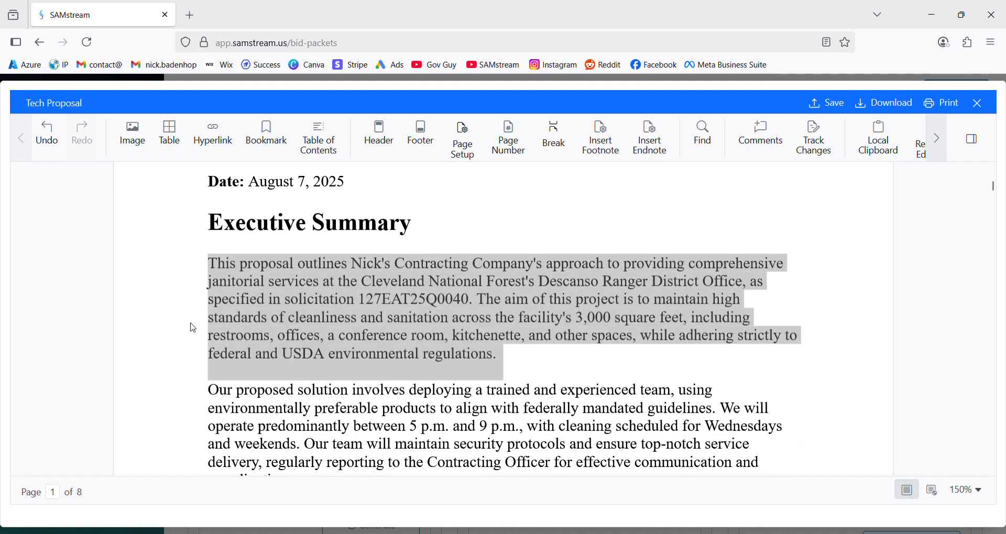
pyautogui.scroll(-2, 189, 331)
pyautogui.scroll(-3, 188, 331)
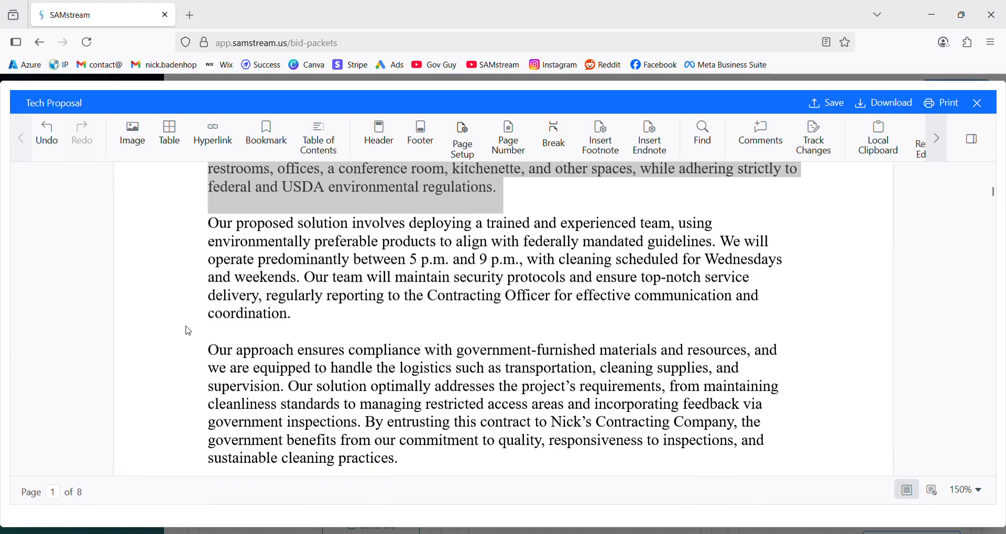
pyautogui.scroll(5, 189, 331)
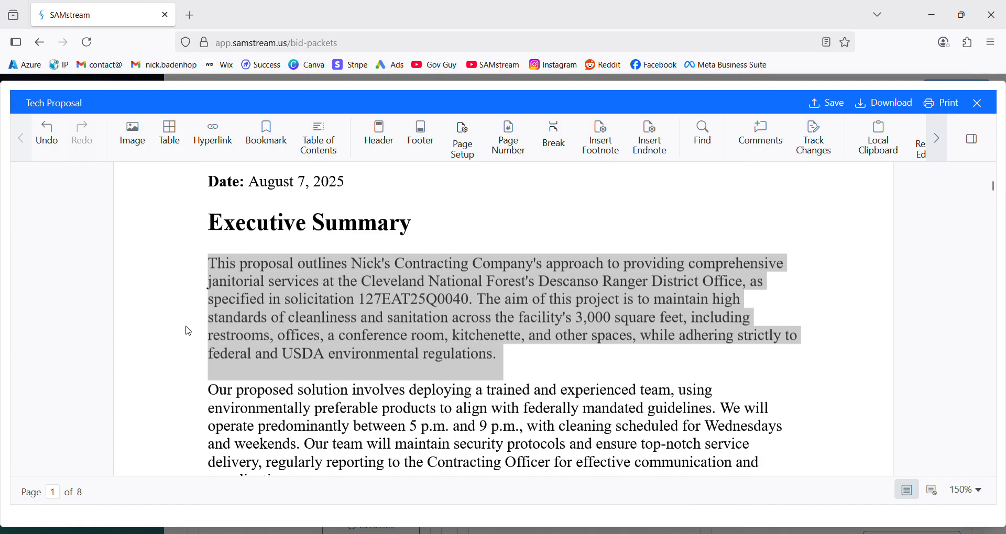
pyautogui.click(189, 332)
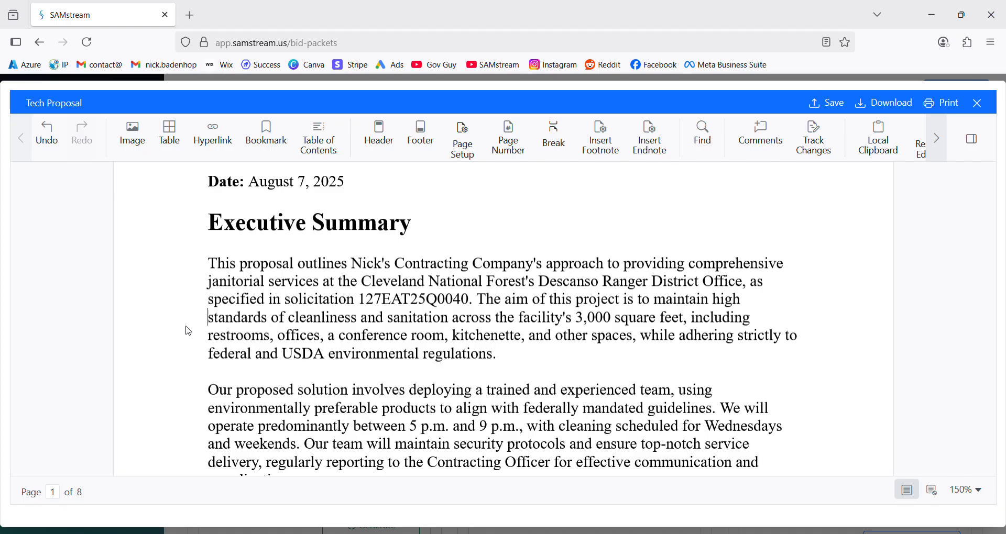
pyautogui.scroll(-5, 313, 282)
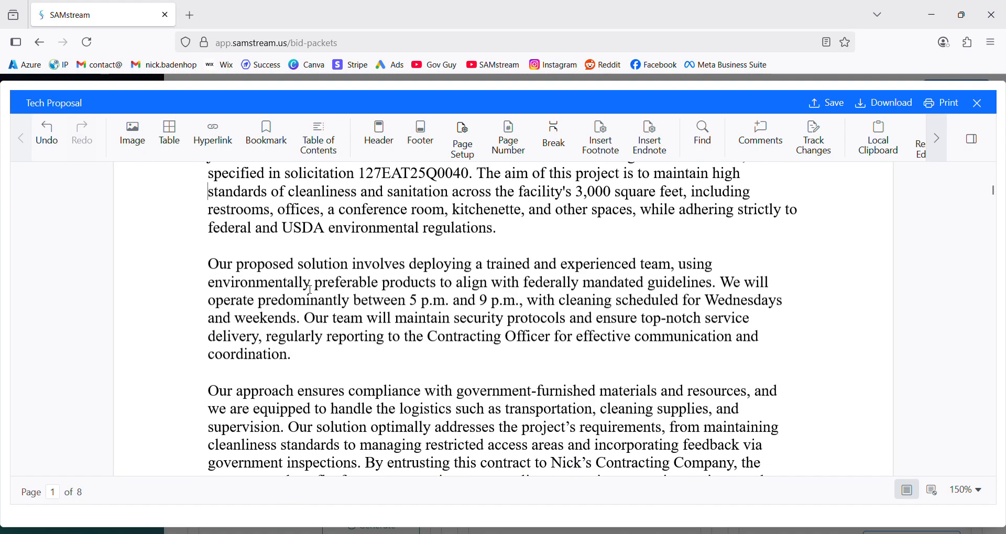
# Read the Project Overview under Project Understanding and Background, through its continuation on page 2
pyautogui.scroll(-4, 311, 290)
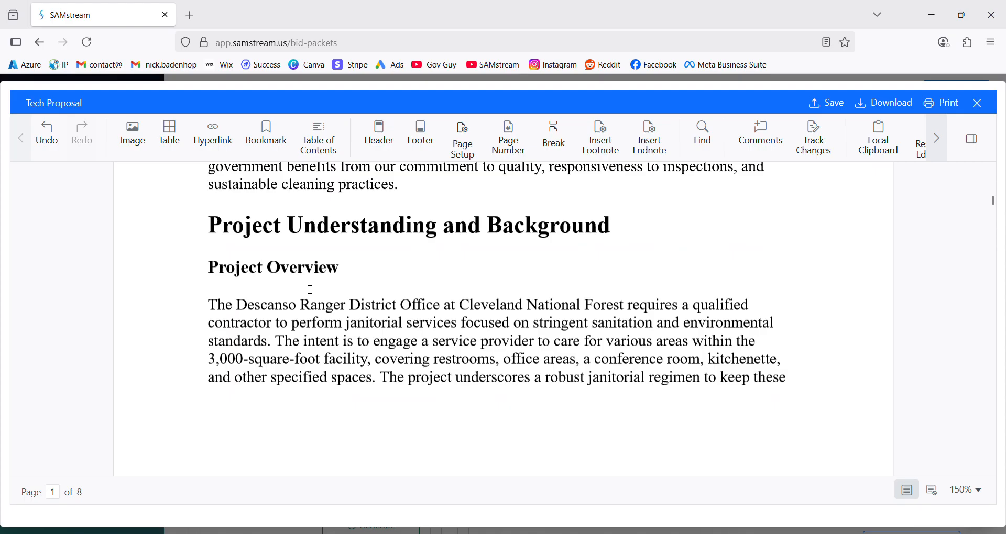
pyautogui.scroll(-1, 311, 290)
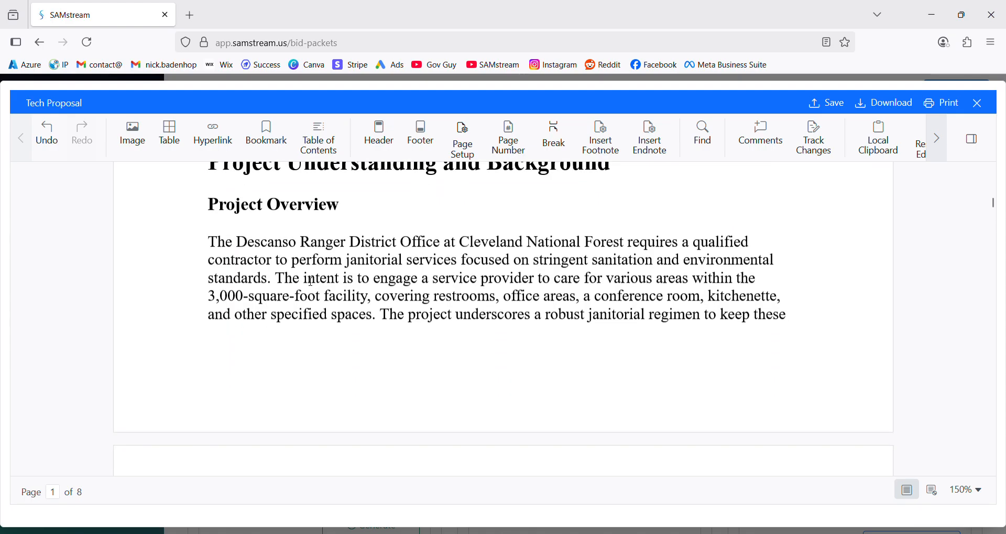
pyautogui.moveTo(208, 242); pyautogui.dragTo(787, 332)
pyautogui.scroll(-1, 398, 333)
pyautogui.scroll(-6, 398, 334)
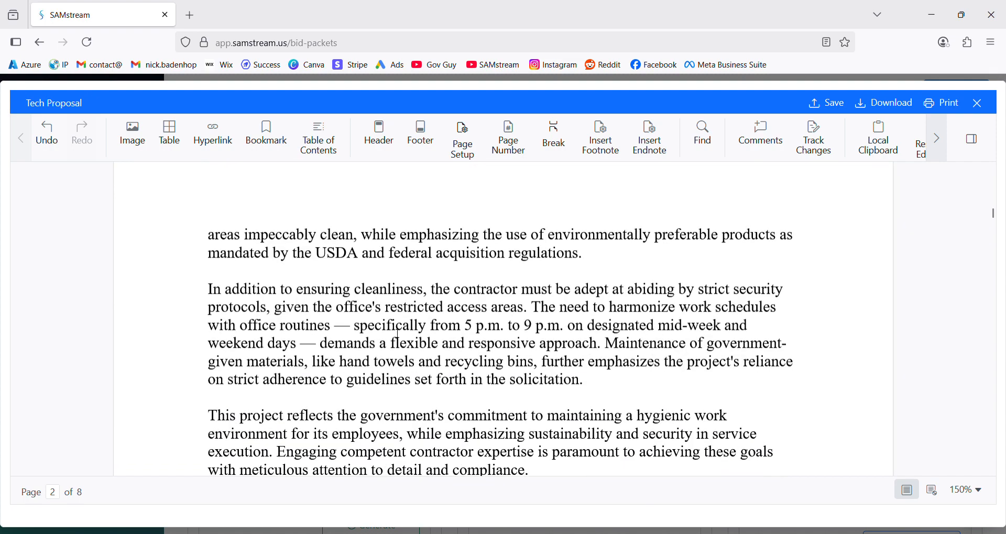
pyautogui.scroll(2, 398, 334)
pyautogui.scroll(-4, 398, 334)
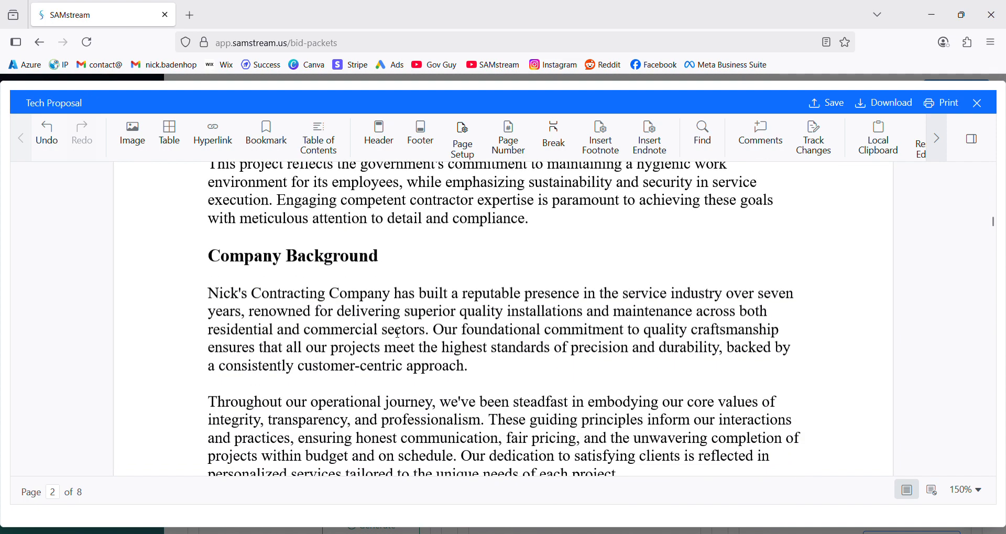
# Review the Company Background and Methodology sections, highlighting the opening company background paragraphs
pyautogui.moveTo(209, 291); pyautogui.dragTo(757, 448)
pyautogui.scroll(-6, 487, 346)
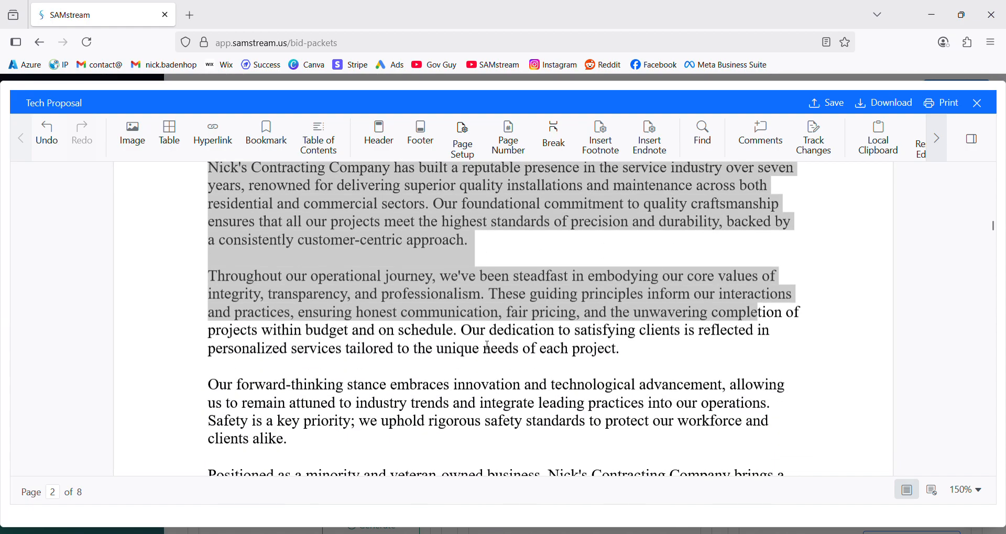
pyautogui.scroll(-2, 487, 345)
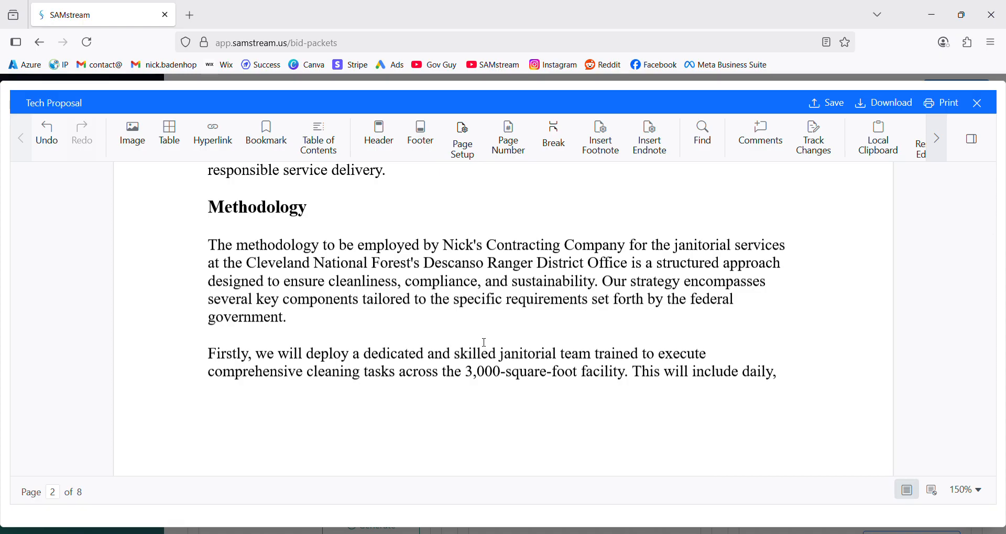
pyautogui.scroll(-6, 485, 344)
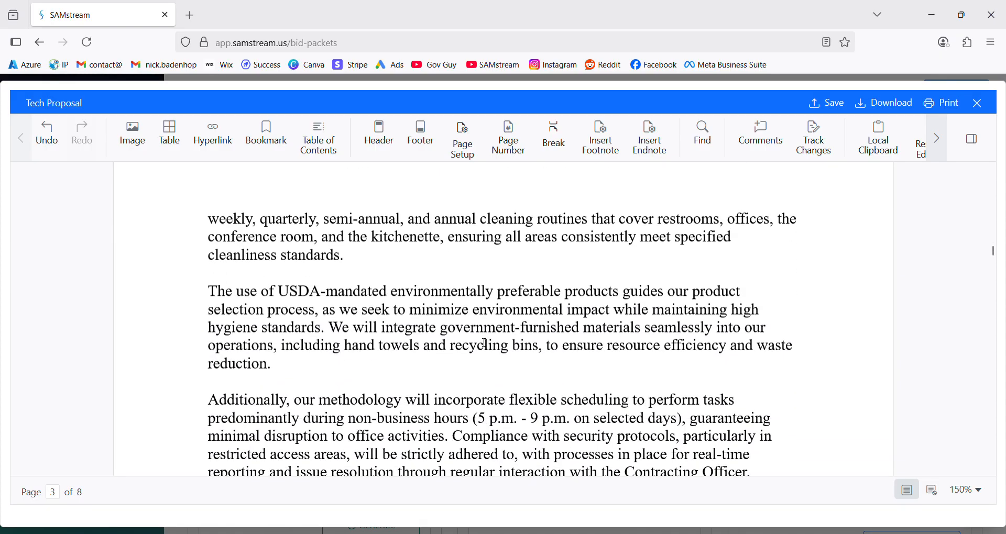
pyautogui.scroll(-4, 485, 343)
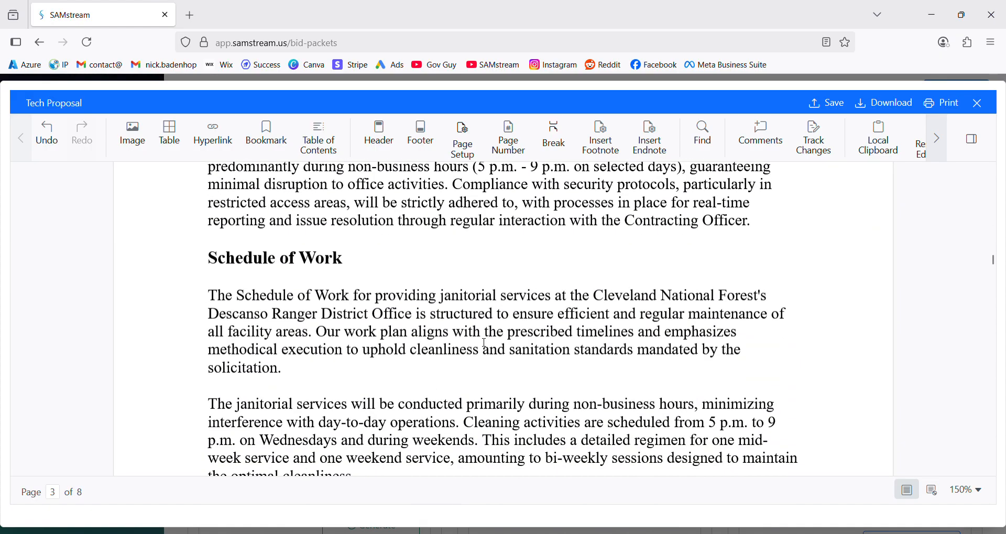
# Review the Schedule of Work section, highlighting the cleaning hours and days and the start of the daily tasks paragraph
pyautogui.scroll(-2, 484, 343)
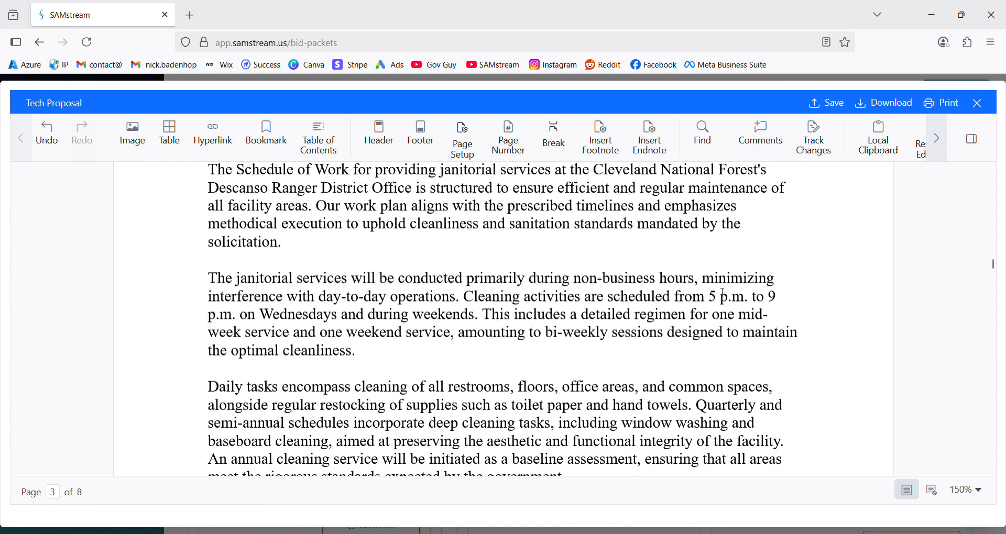
pyautogui.moveTo(468, 302); pyautogui.dragTo(794, 318)
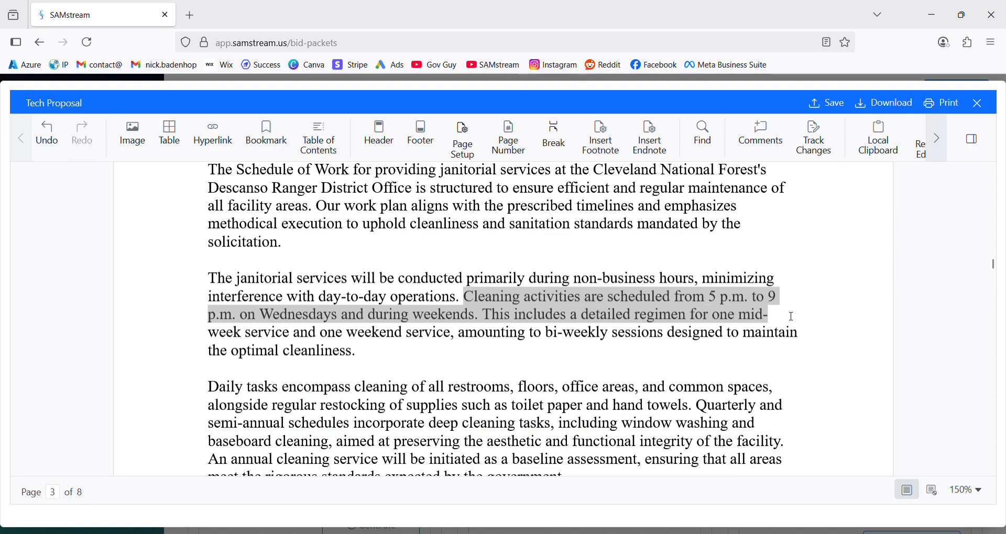
pyautogui.moveTo(792, 320); pyautogui.dragTo(790, 342)
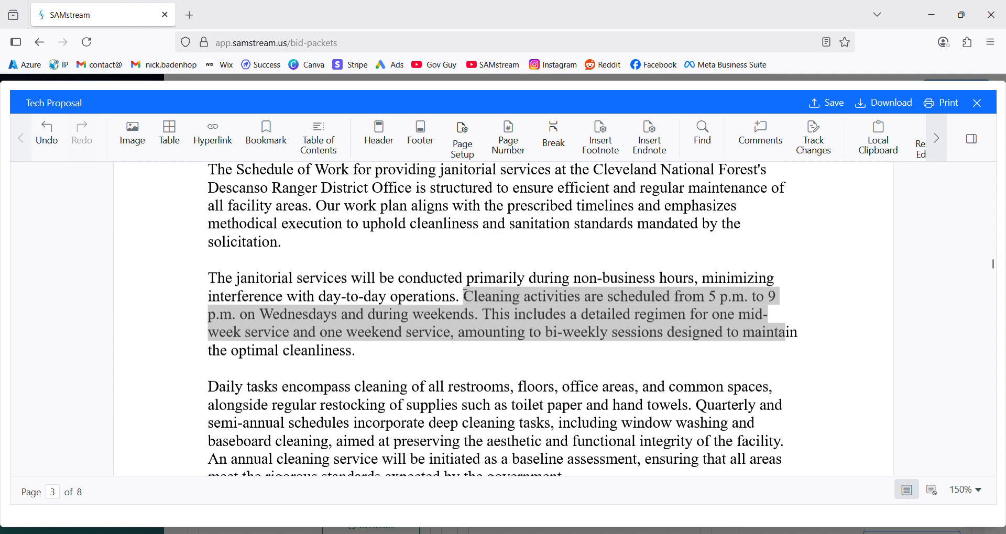
pyautogui.moveTo(219, 392); pyautogui.dragTo(312, 397)
pyautogui.scroll(-3, 312, 397)
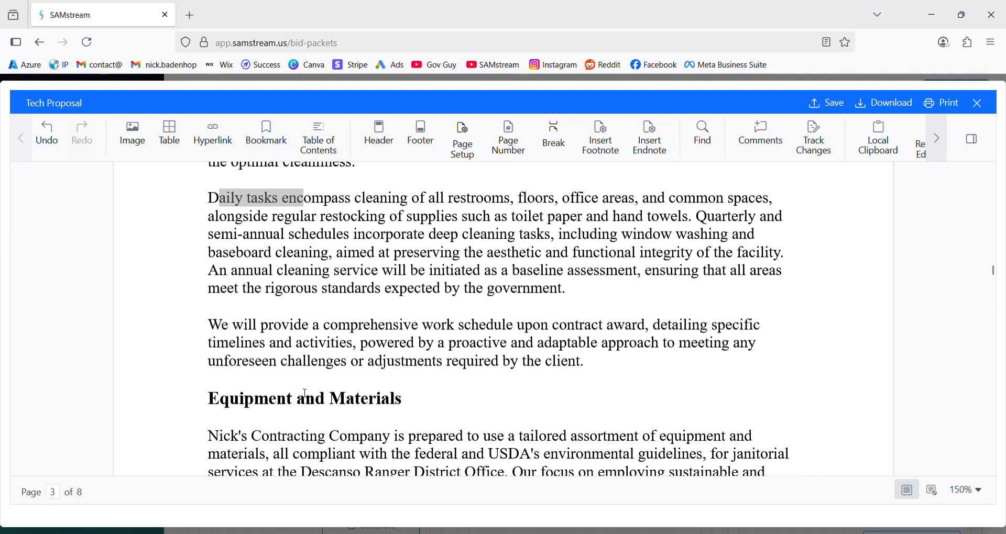
# Read the Equipment and Materials section and highlight the list of government-furnished materials on page 4
pyautogui.scroll(-1, 184, 378)
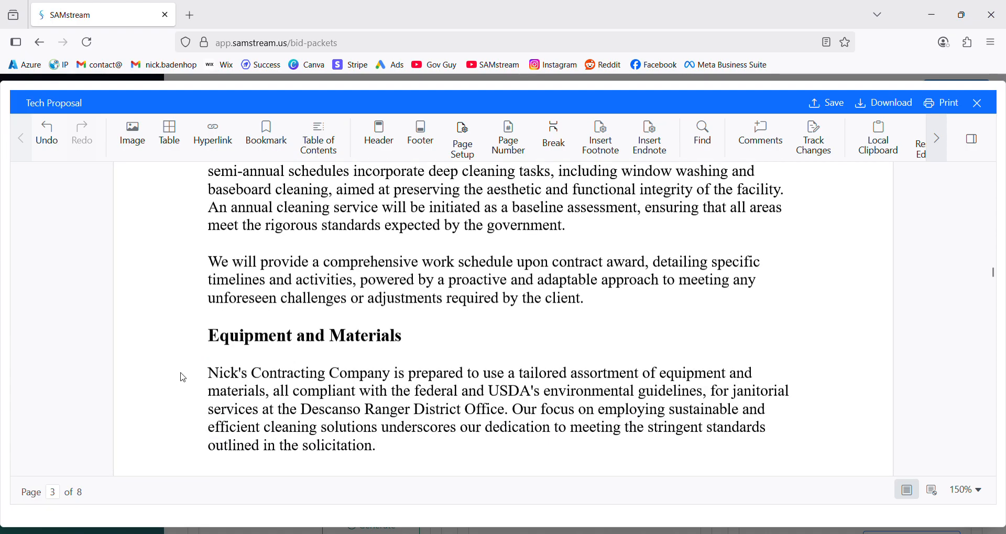
pyautogui.scroll(-4, 184, 378)
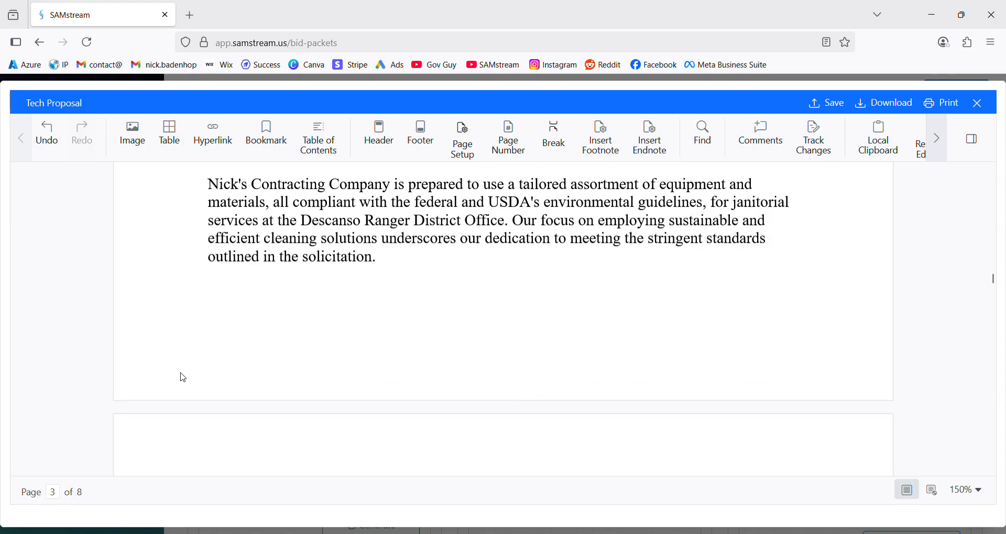
pyautogui.scroll(-2, 183, 378)
pyautogui.scroll(-3, 183, 378)
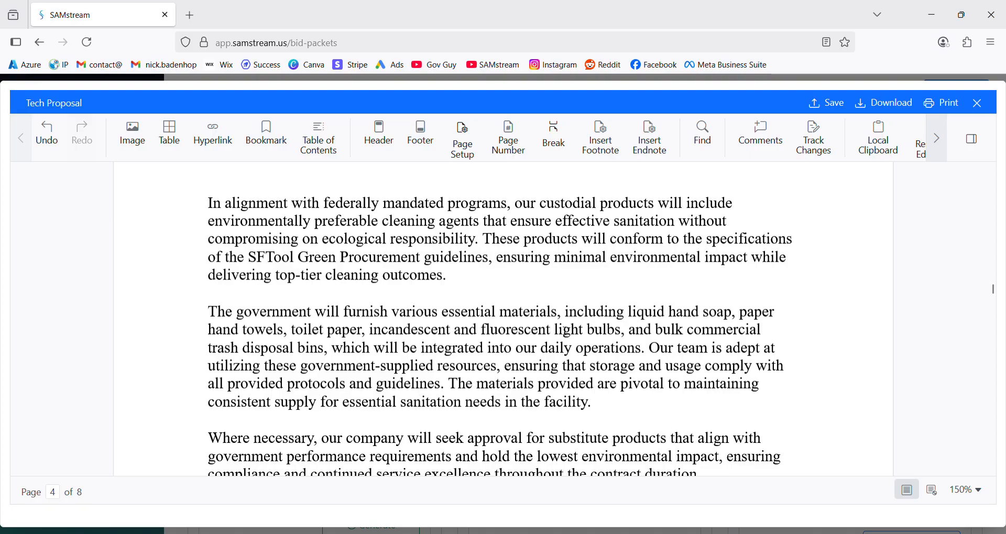
pyautogui.moveTo(568, 319); pyautogui.dragTo(797, 337)
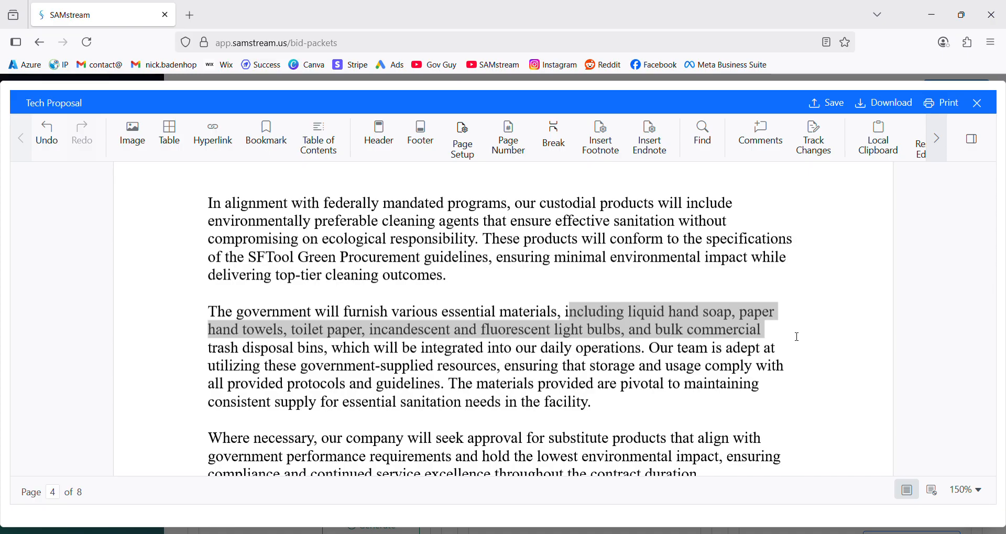
pyautogui.moveTo(797, 337); pyautogui.dragTo(798, 360)
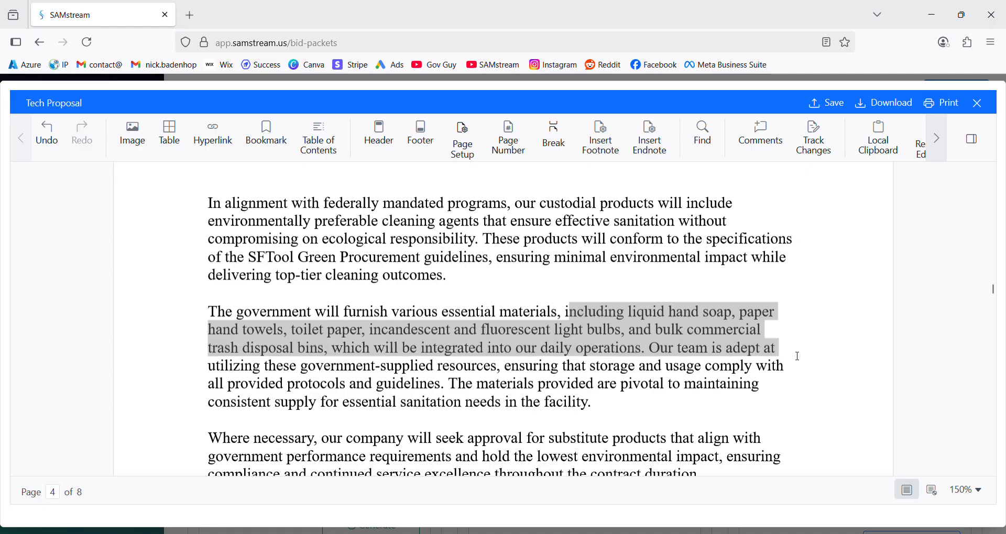
# Review the Safety and Environmental Considerations section, highlighting the references to USDA regulations, EPA's Procurement Guidelines and the Green Procurement guidelines
pyautogui.scroll(-5, 786, 351)
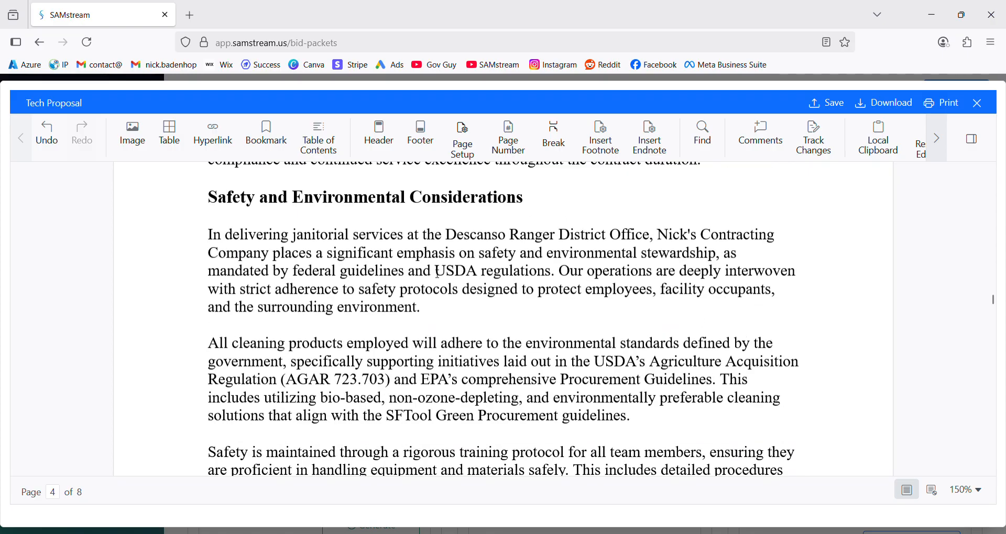
pyautogui.moveTo(435, 272); pyautogui.dragTo(531, 279)
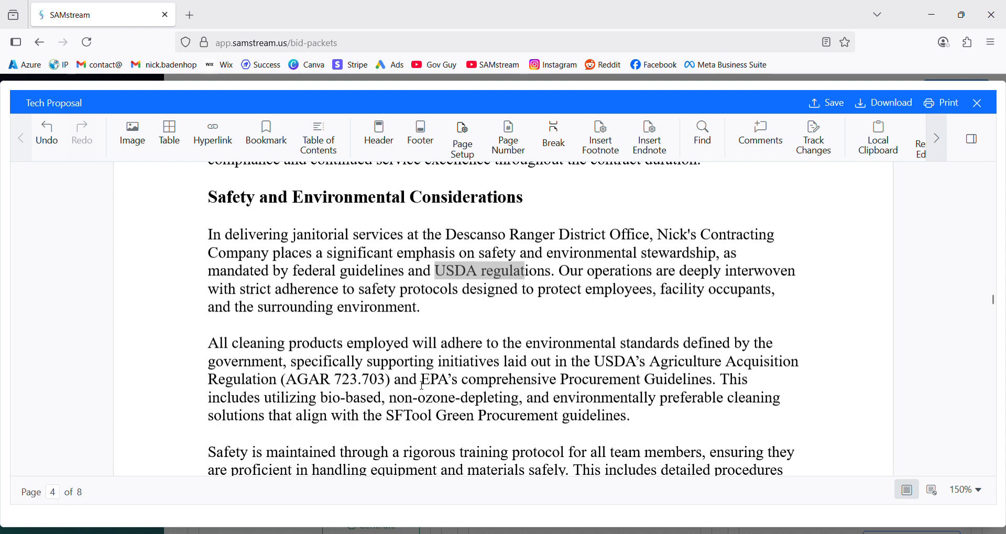
pyautogui.moveTo(419, 381); pyautogui.dragTo(714, 386)
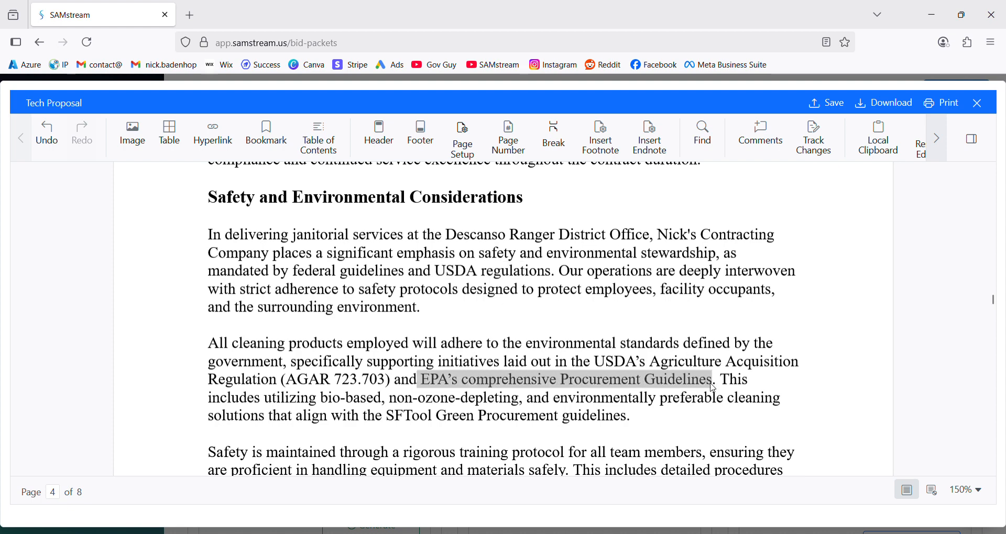
pyautogui.scroll(-4, 466, 348)
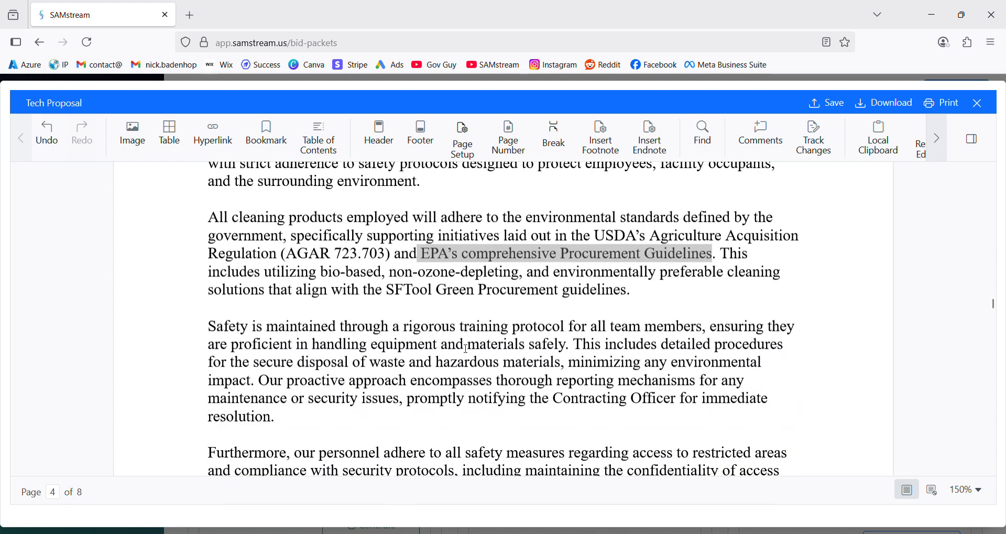
pyautogui.moveTo(435, 229); pyautogui.dragTo(640, 239)
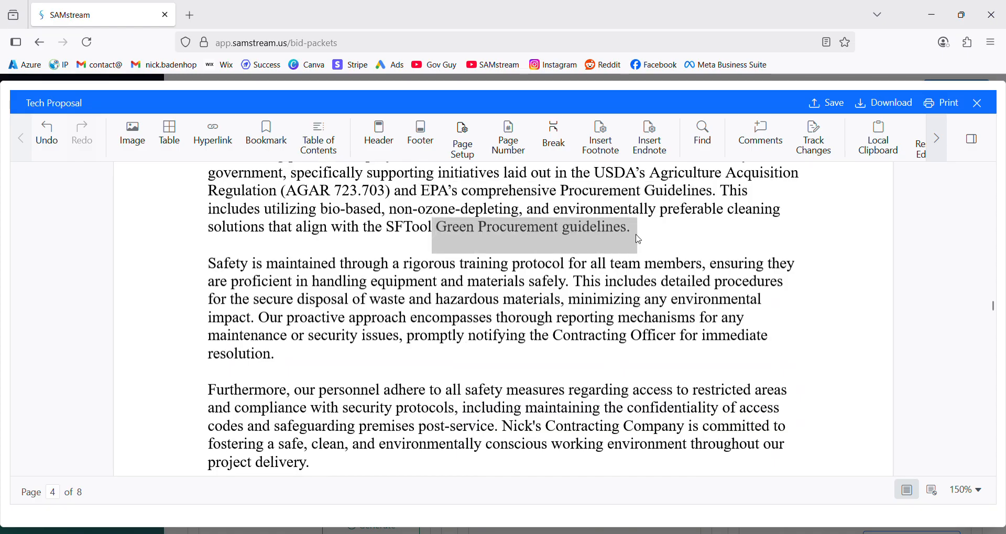
# Read the Team Composition section on page 5, highlighting the paragraph on the head cleaner and most of the cleaning team paragraph
pyautogui.scroll(-6, 642, 240)
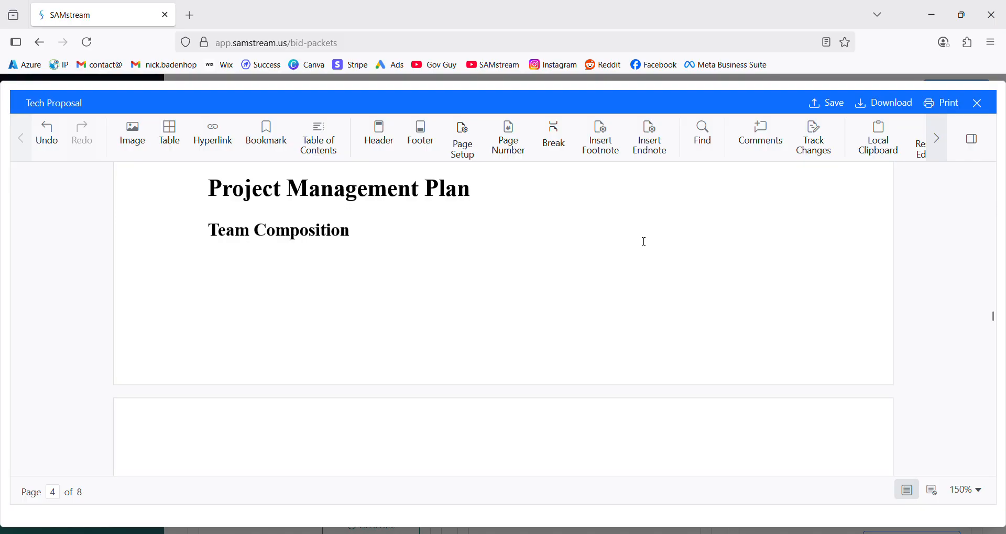
pyautogui.scroll(-6, 645, 242)
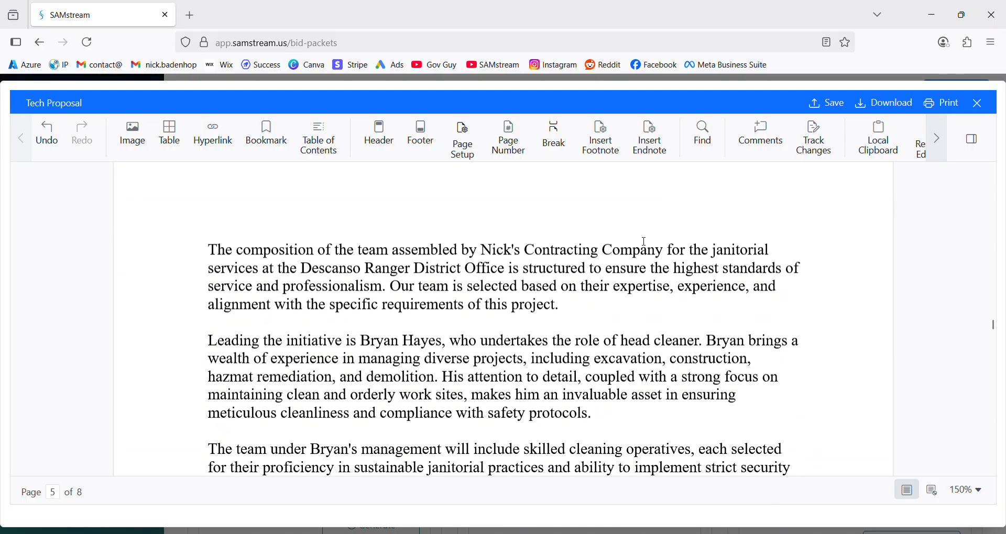
pyautogui.scroll(-1, 646, 242)
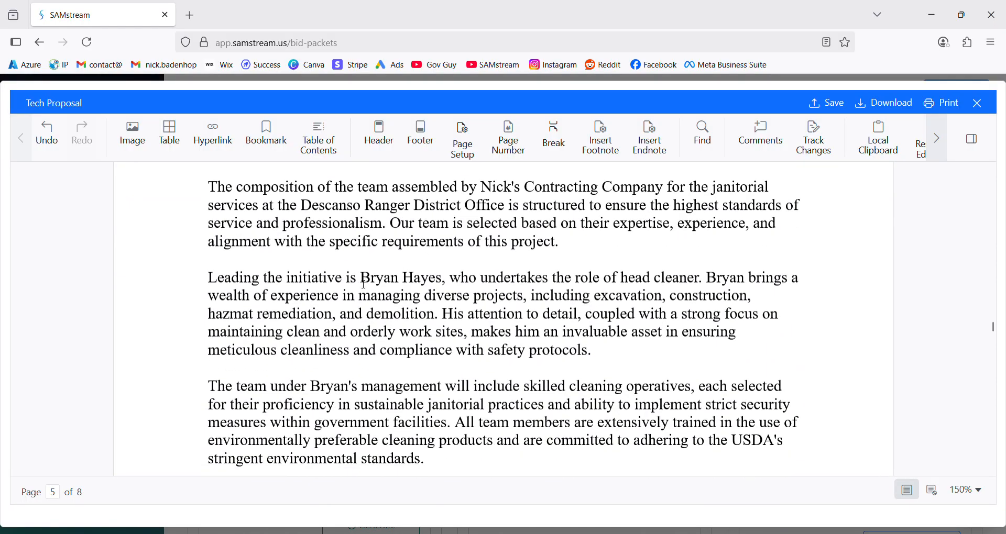
pyautogui.moveTo(207, 278); pyautogui.dragTo(431, 297)
pyautogui.moveTo(446, 295); pyautogui.dragTo(812, 405)
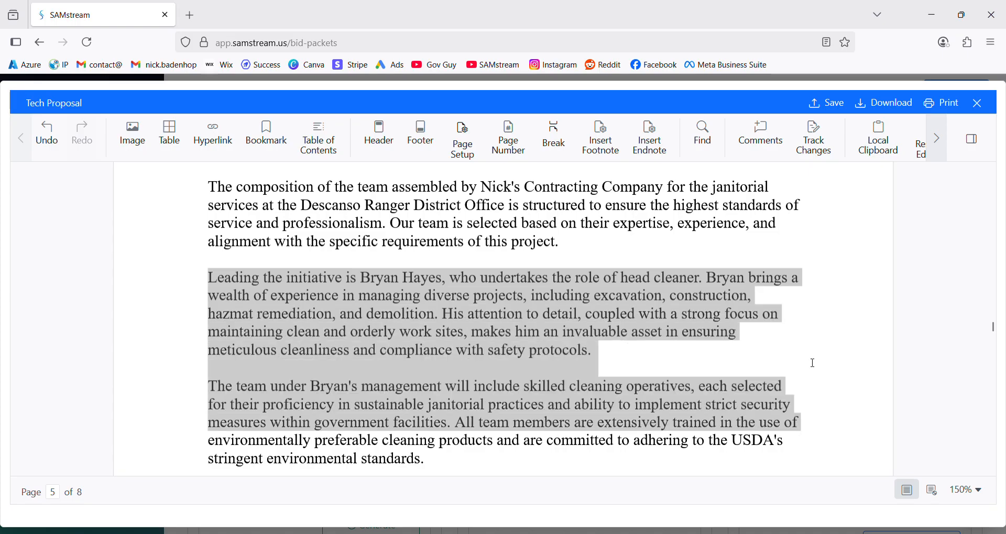
# Review the Logistics and Mobilization and Quality Assurance sections, highlighting the mention of the Quality Assurance Plan (QAP)
pyautogui.scroll(-6, 812, 336)
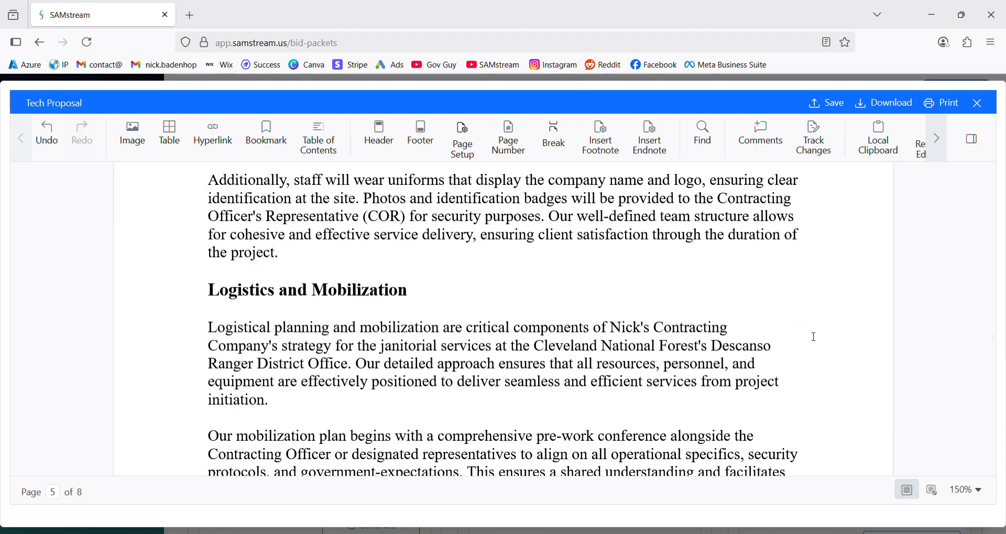
pyautogui.scroll(-1, 813, 338)
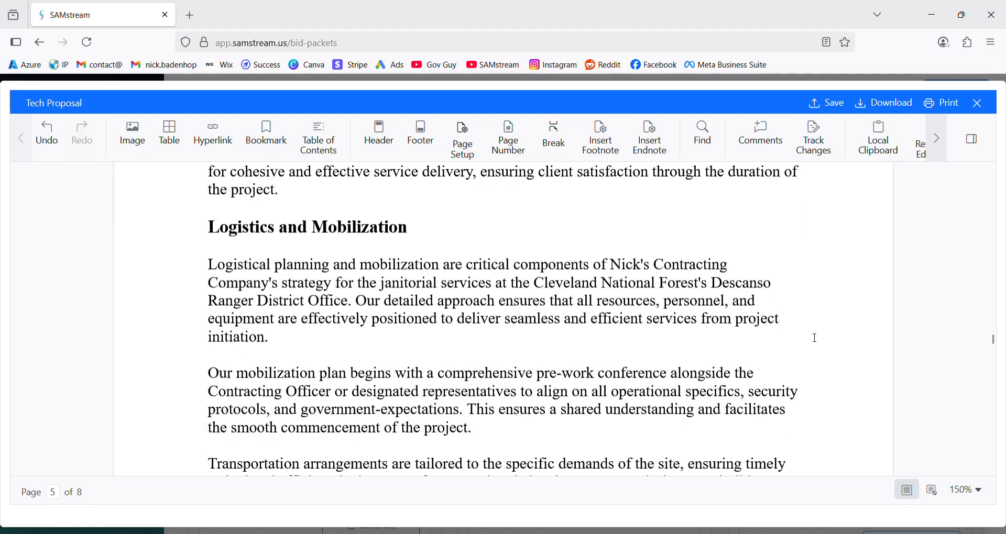
pyautogui.scroll(-7, 815, 338)
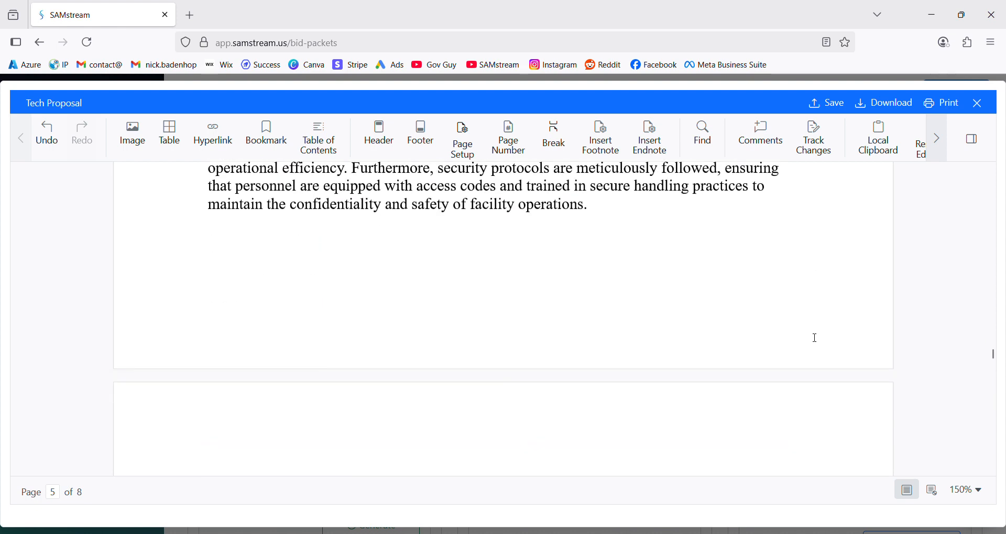
pyautogui.scroll(-6, 816, 338)
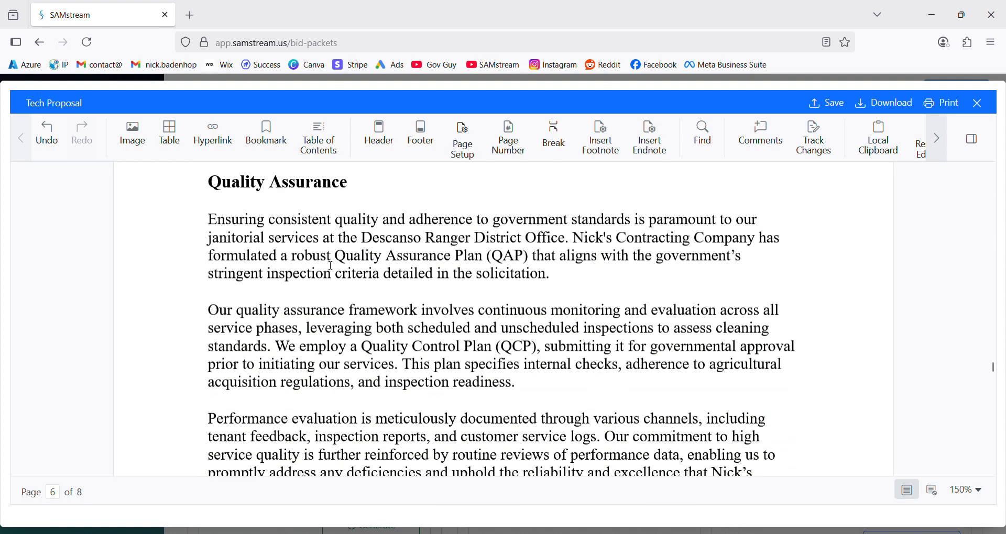
pyautogui.moveTo(331, 266); pyautogui.dragTo(542, 270)
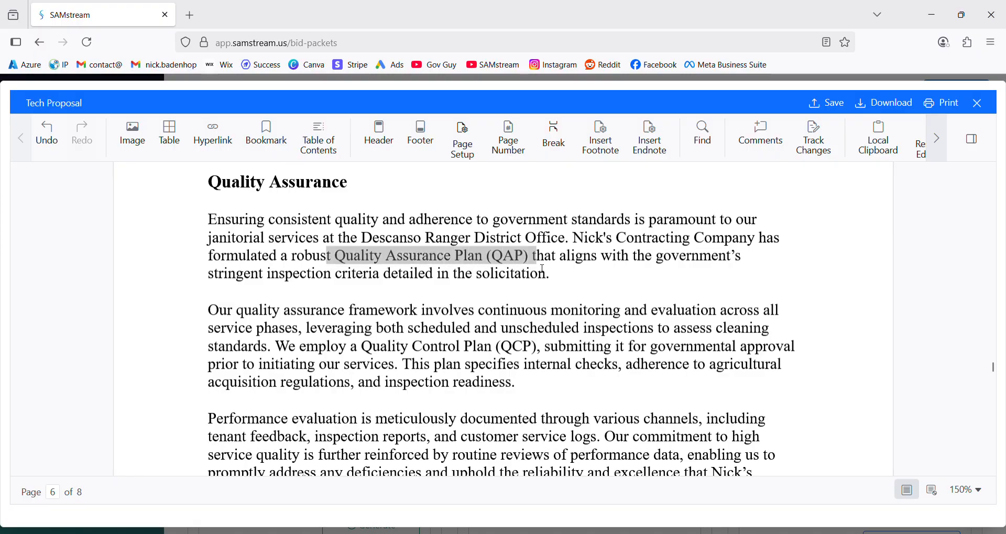
pyautogui.click(553, 275)
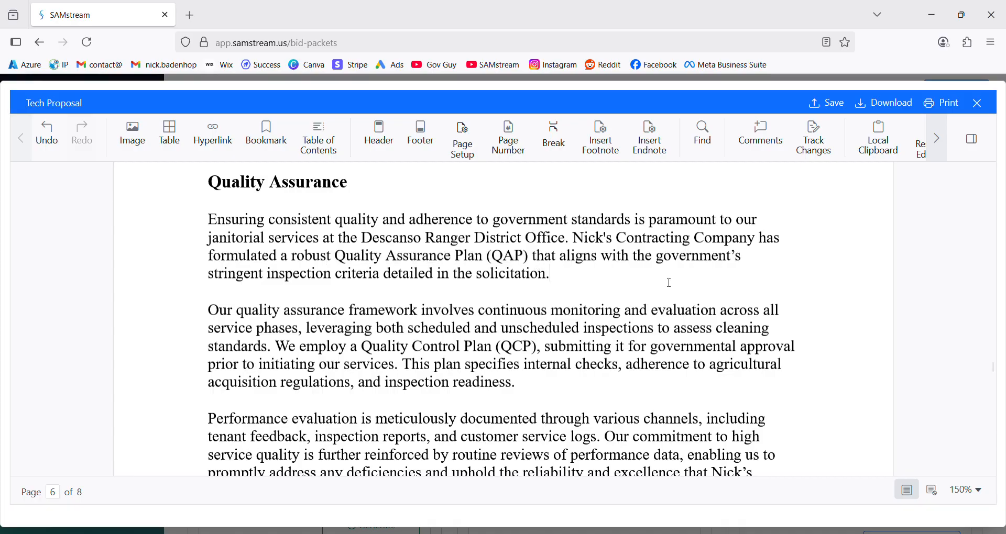
# Read the Communication Plan section, highlighting COR and the contact methods "email, phone, or face-to-face meetings"
pyautogui.scroll(-5, 676, 278)
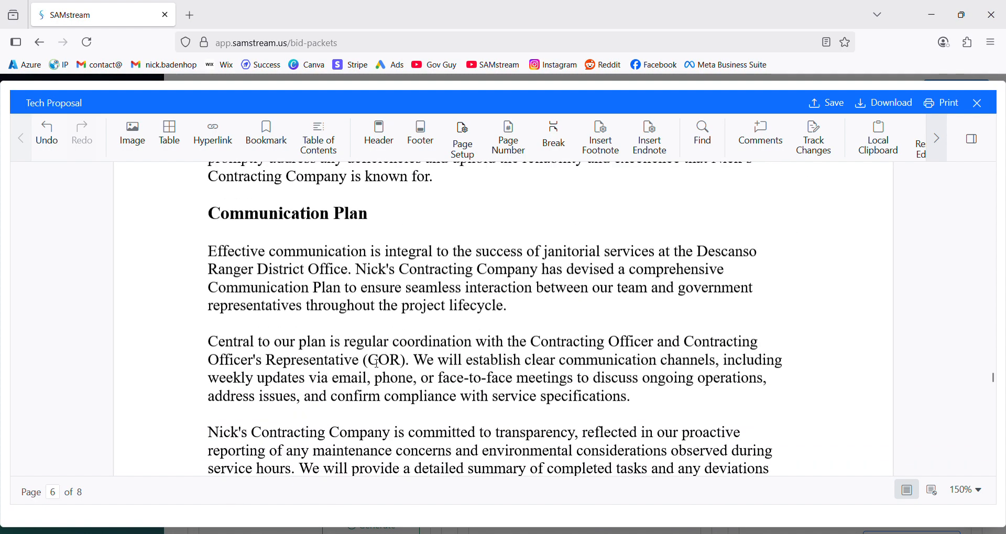
pyautogui.moveTo(370, 362); pyautogui.dragTo(401, 362)
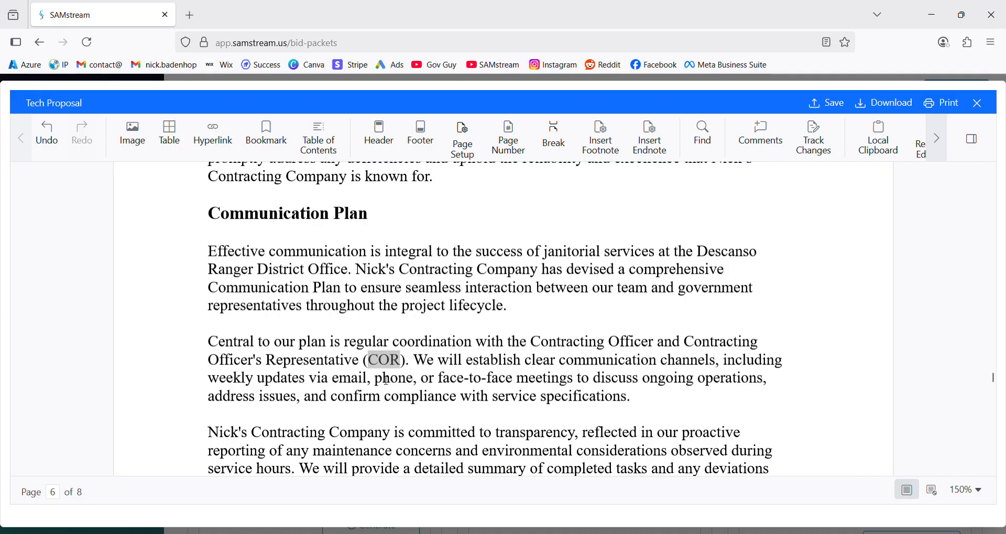
pyautogui.moveTo(334, 379); pyautogui.dragTo(581, 388)
pyautogui.scroll(-5, 580, 389)
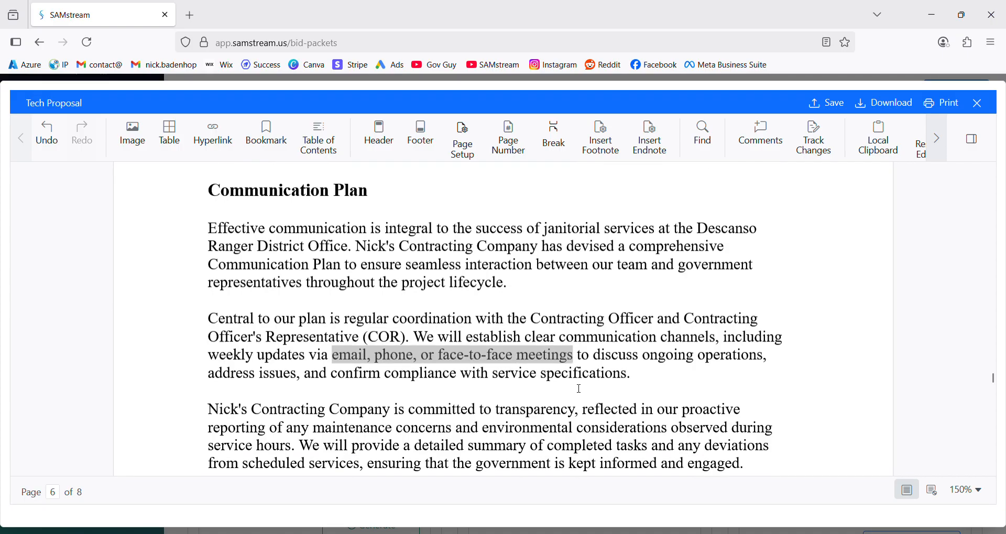
# Review the Legal, Insurance, and Licenses part, covering legal compliance, insurance coverage and bonding, and licenses and certifications
pyautogui.scroll(-10, 579, 388)
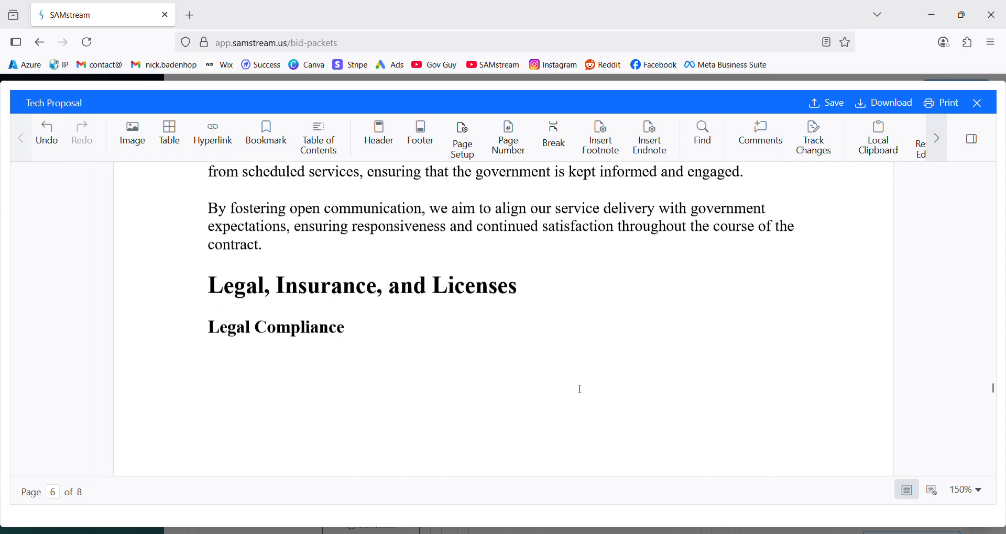
pyautogui.scroll(-12, 580, 389)
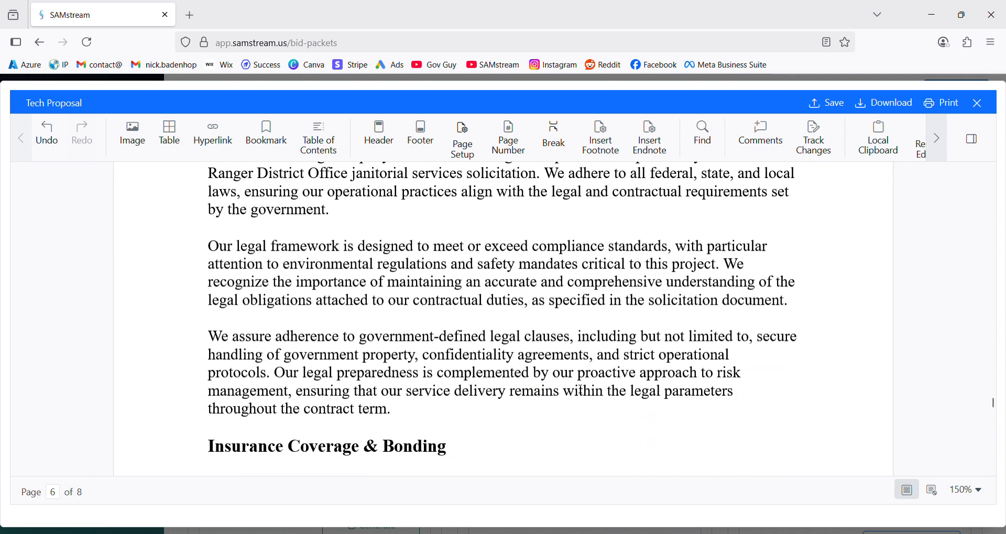
pyautogui.scroll(2, 580, 389)
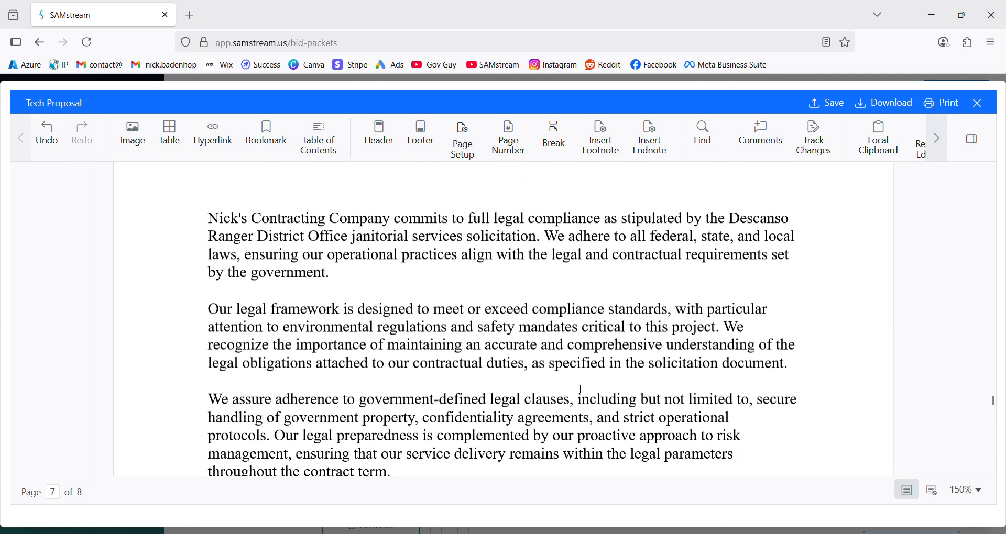
pyautogui.scroll(-4, 580, 389)
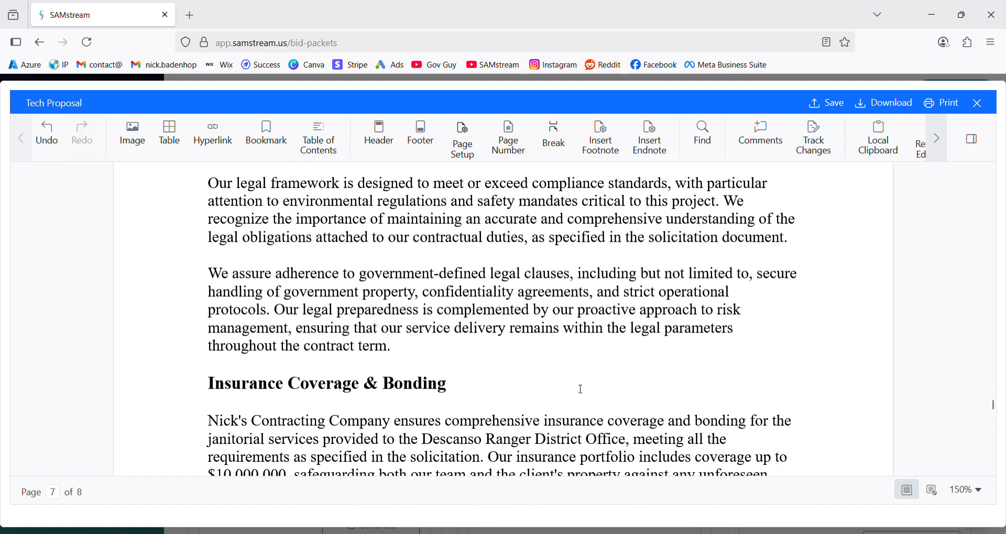
pyautogui.scroll(-6, 580, 389)
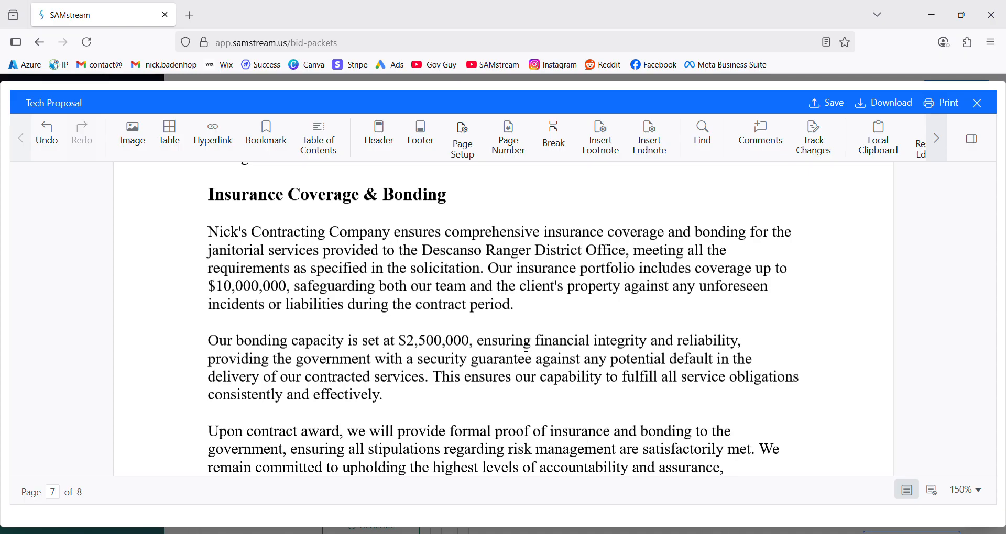
pyautogui.scroll(-6, 550, 331)
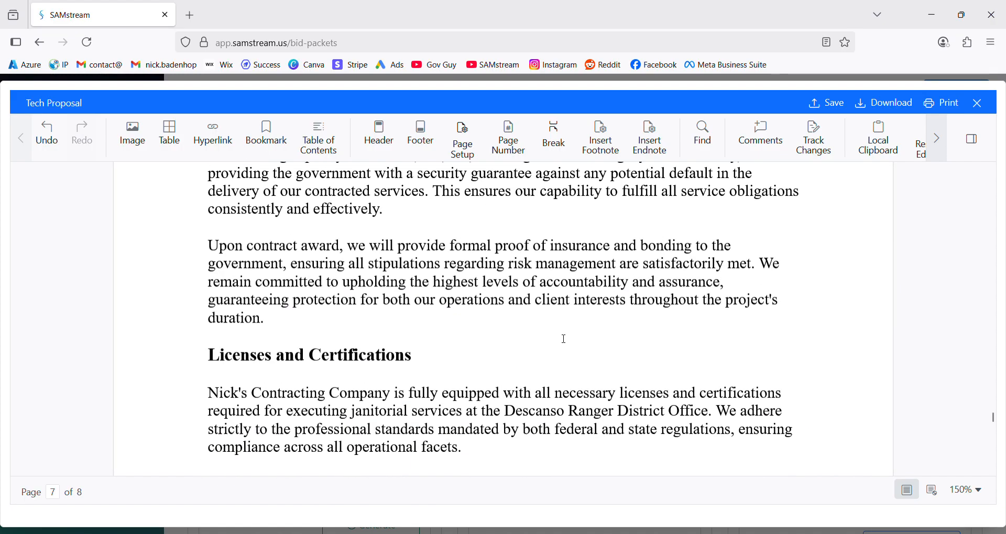
pyautogui.scroll(-1, 566, 341)
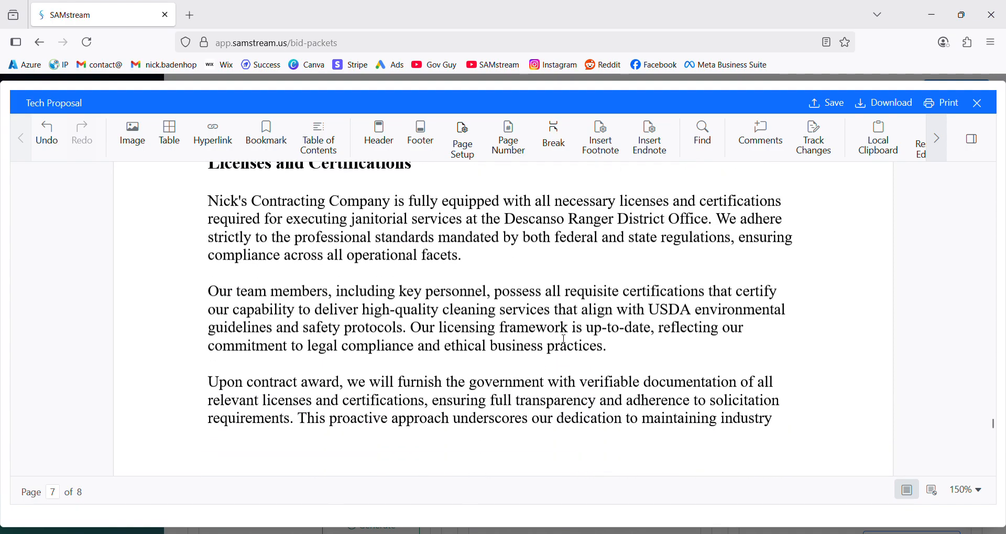
# Read the Additional Considerations for Government Contracts and Closing Statement sections through the end of page 8
pyautogui.scroll(-10, 564, 339)
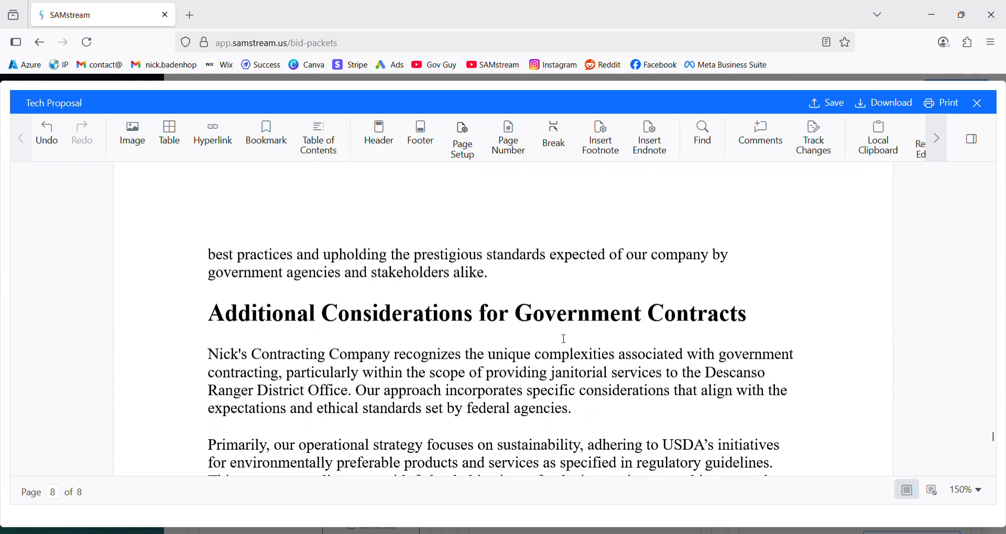
pyautogui.scroll(-1, 563, 340)
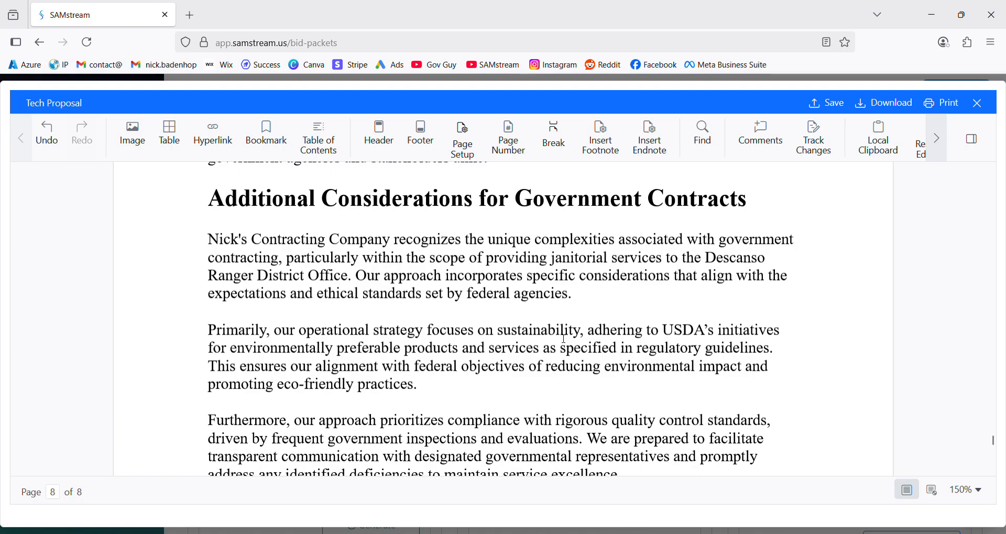
pyautogui.scroll(-1, 564, 339)
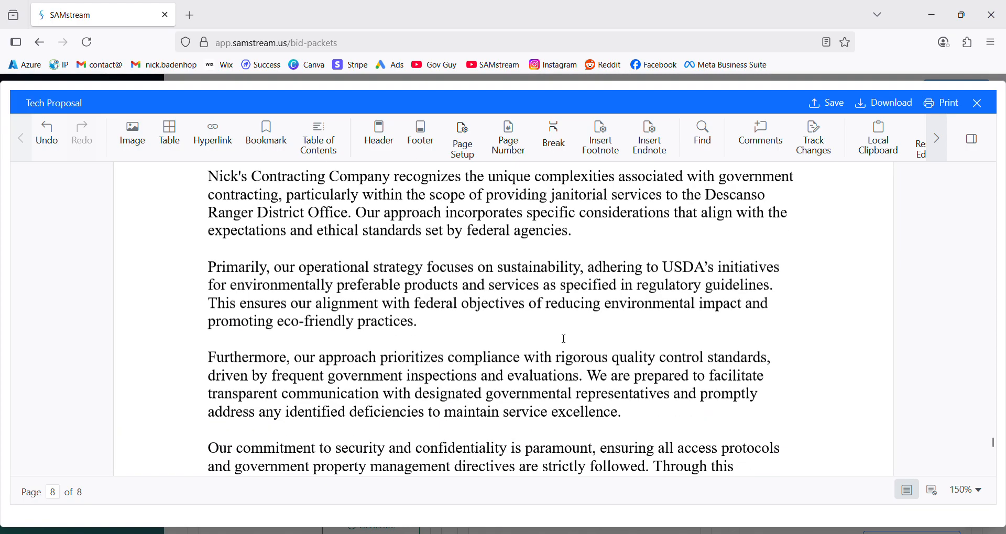
pyautogui.scroll(-6, 565, 340)
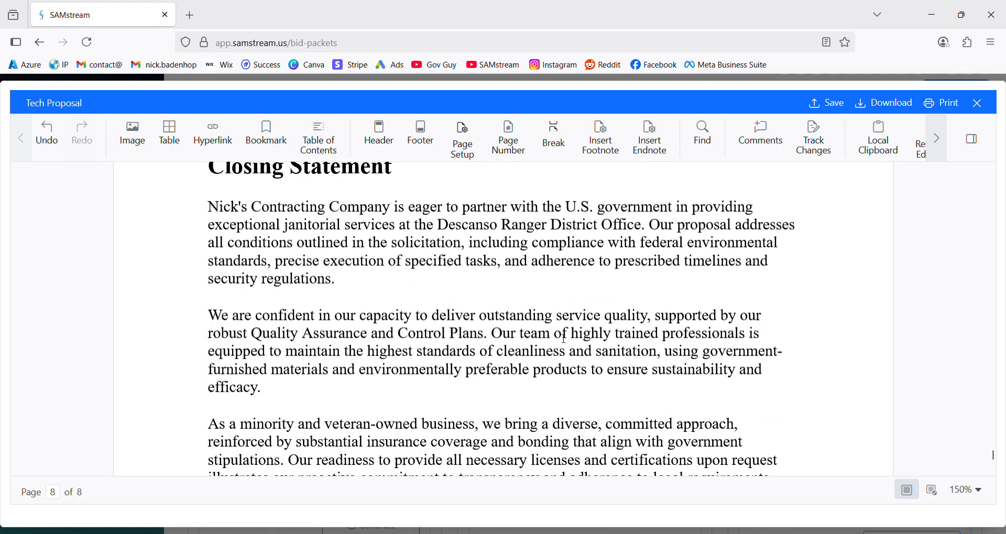
pyautogui.scroll(-3, 565, 340)
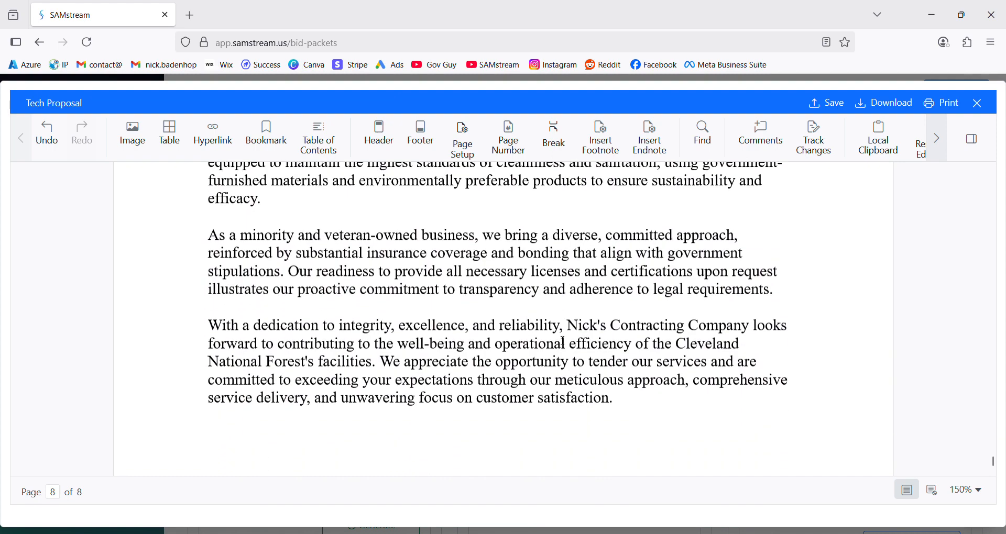
pyautogui.scroll(-1, 564, 340)
# Go back through the technical proposal to its first page and close it, discarding the unsaved changes
pyautogui.scroll(2, 565, 340)
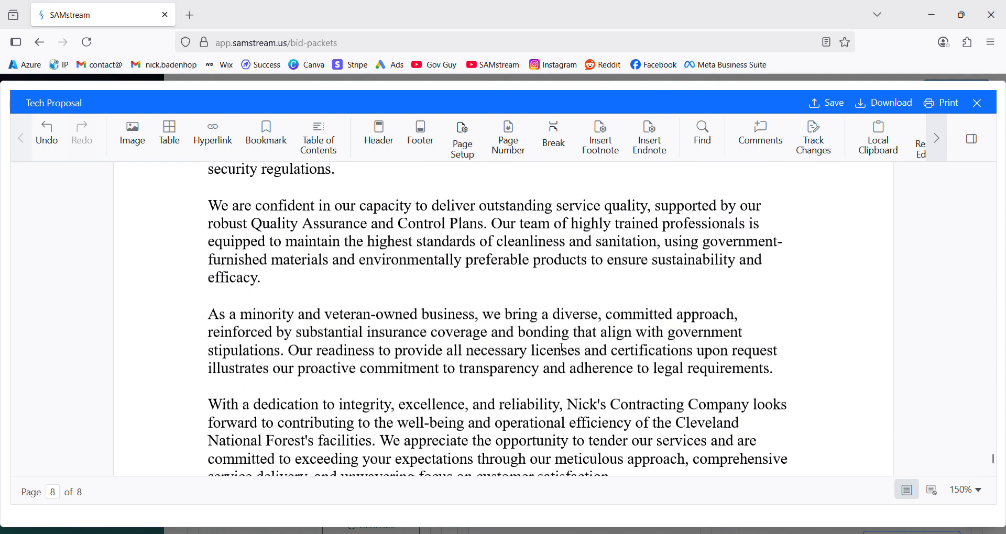
pyautogui.scroll(15, 563, 347)
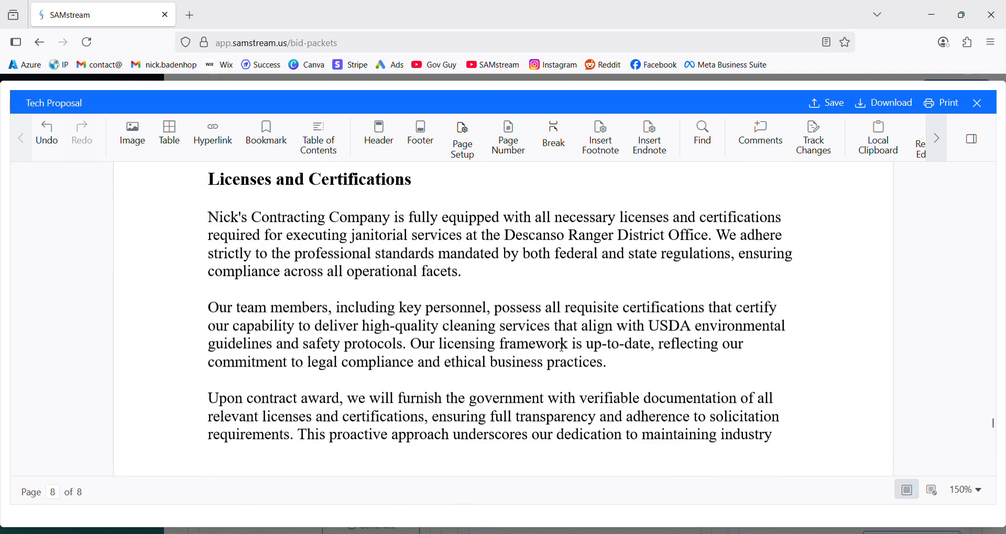
pyautogui.scroll(15, 564, 348)
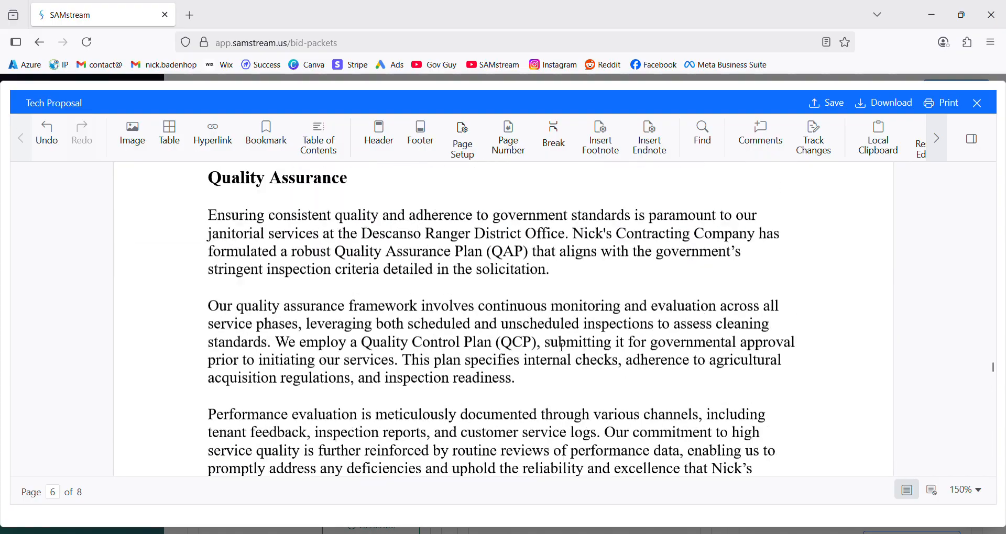
pyautogui.scroll(15, 563, 348)
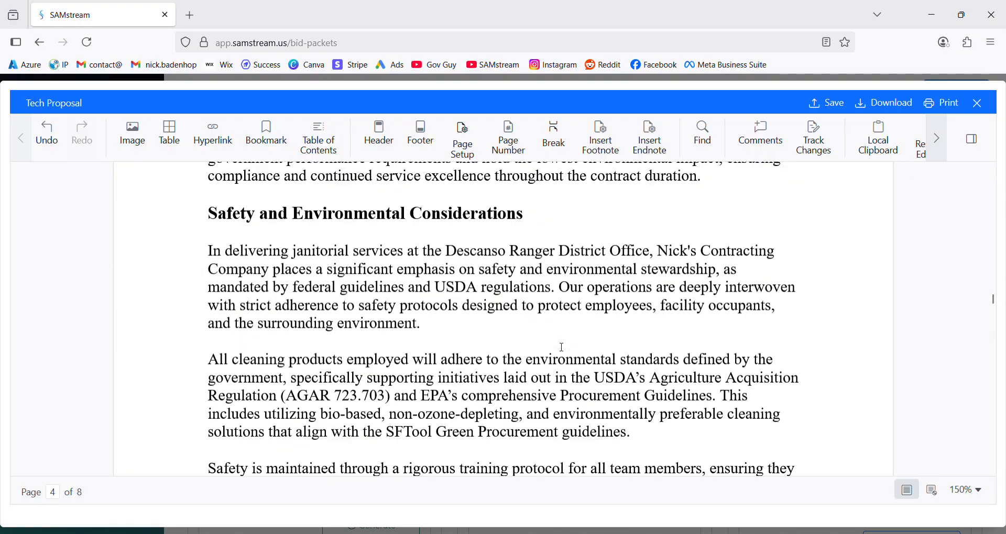
pyautogui.scroll(15, 563, 348)
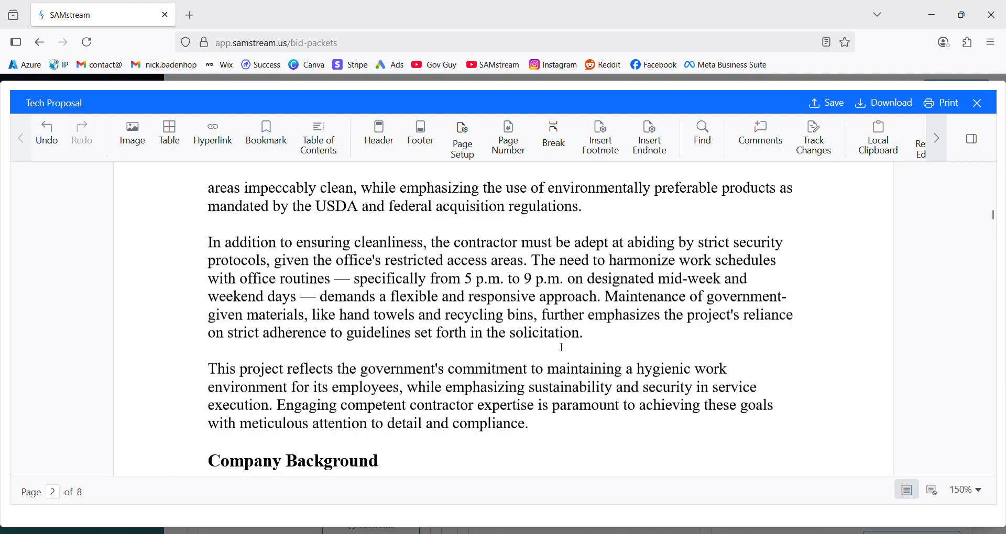
pyautogui.scroll(10, 562, 347)
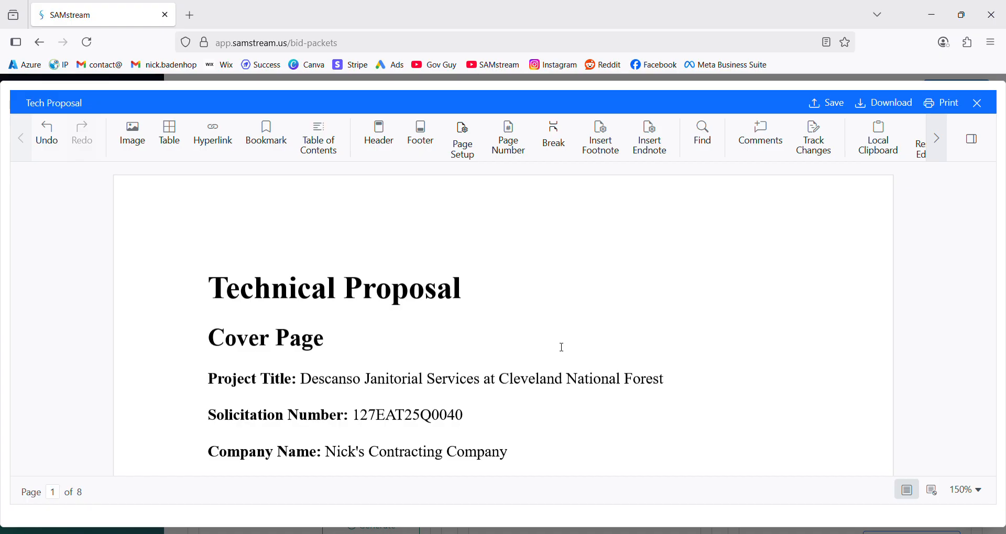
pyautogui.click(977, 104)
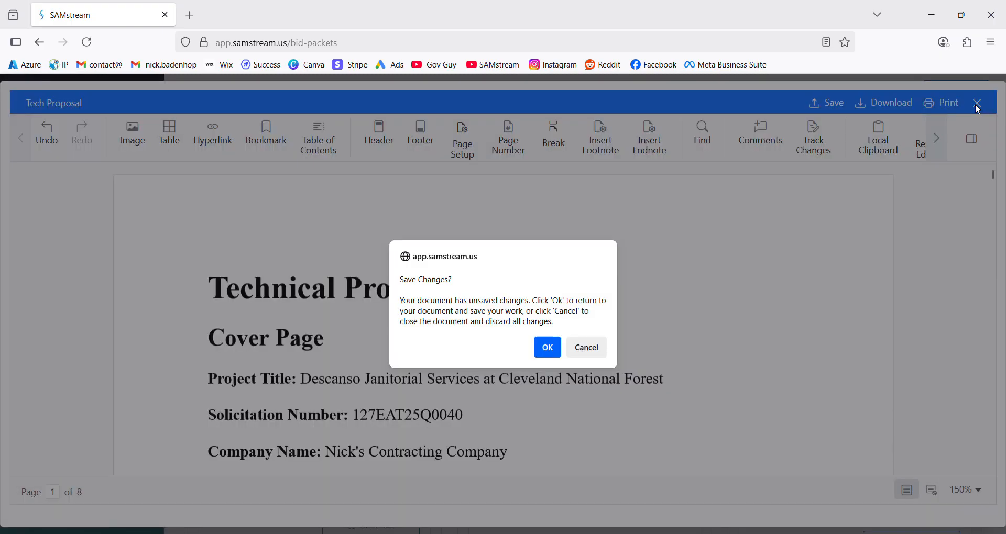
pyautogui.click(605, 347)
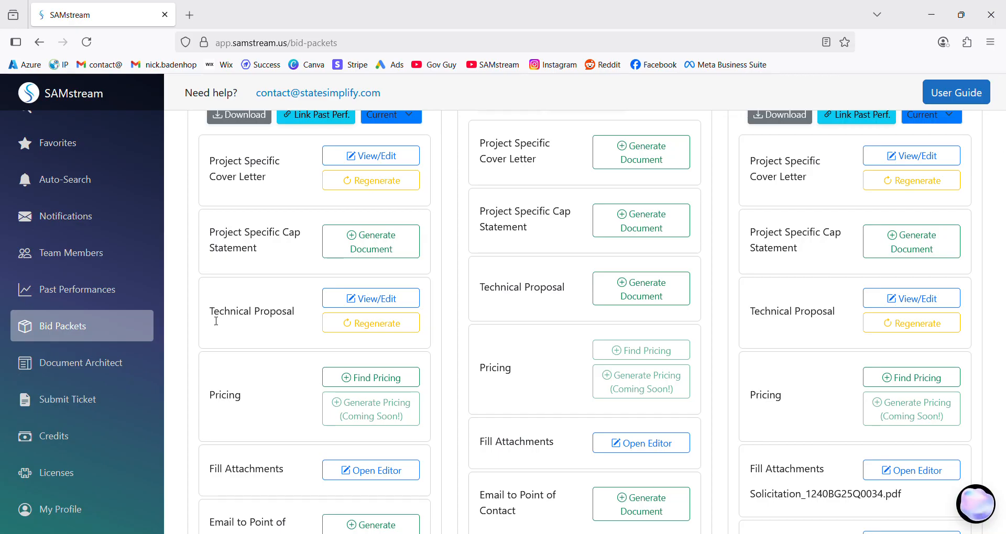
# Open Document Architect and inspect the form for making a layout from an existing document and the blank builder for a new layout
pyautogui.click(104, 371)
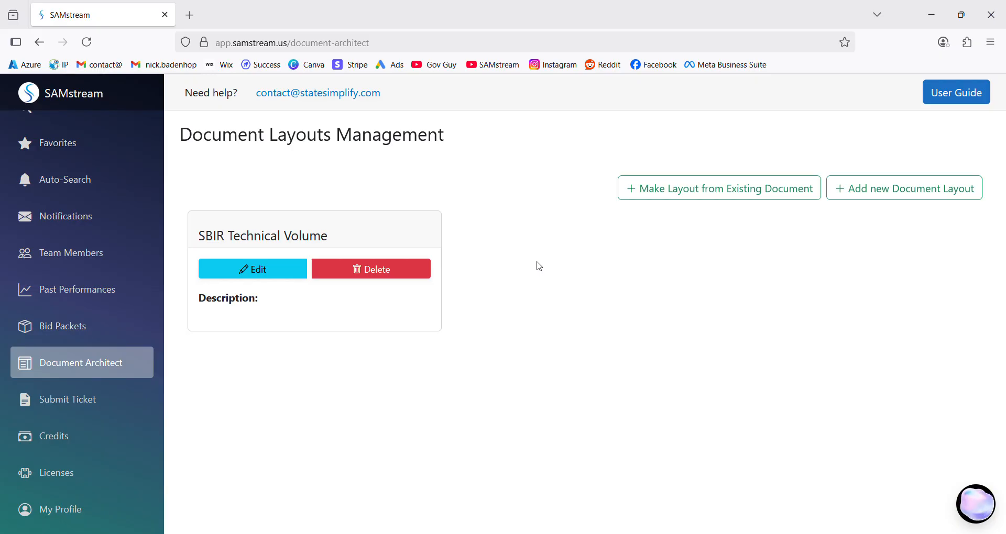
pyautogui.click(662, 197)
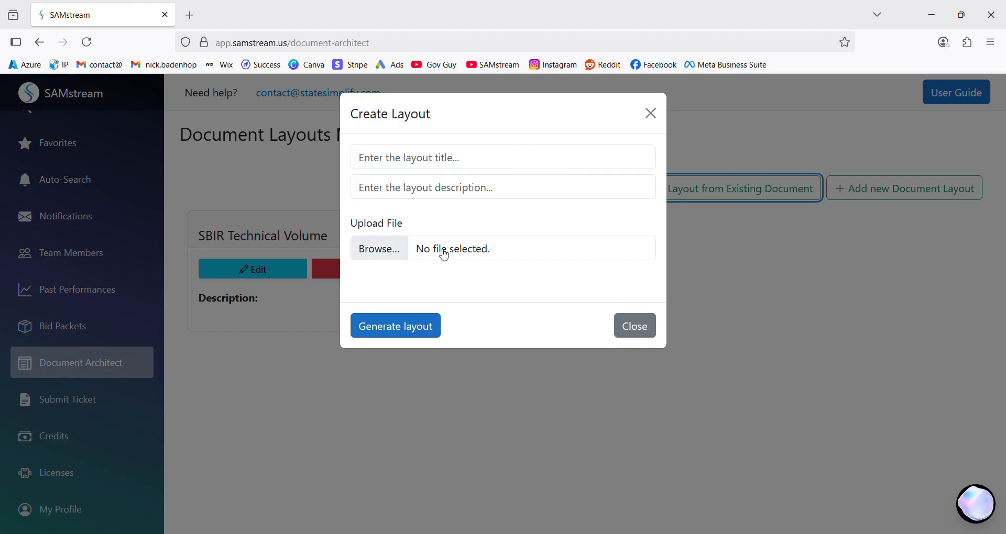
pyautogui.click(395, 253)
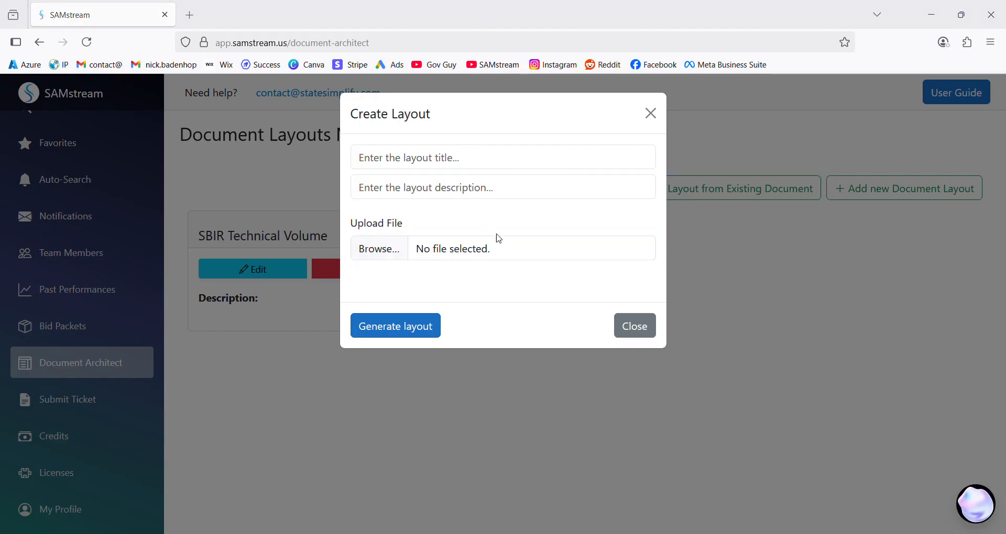
pyautogui.click(496, 234)
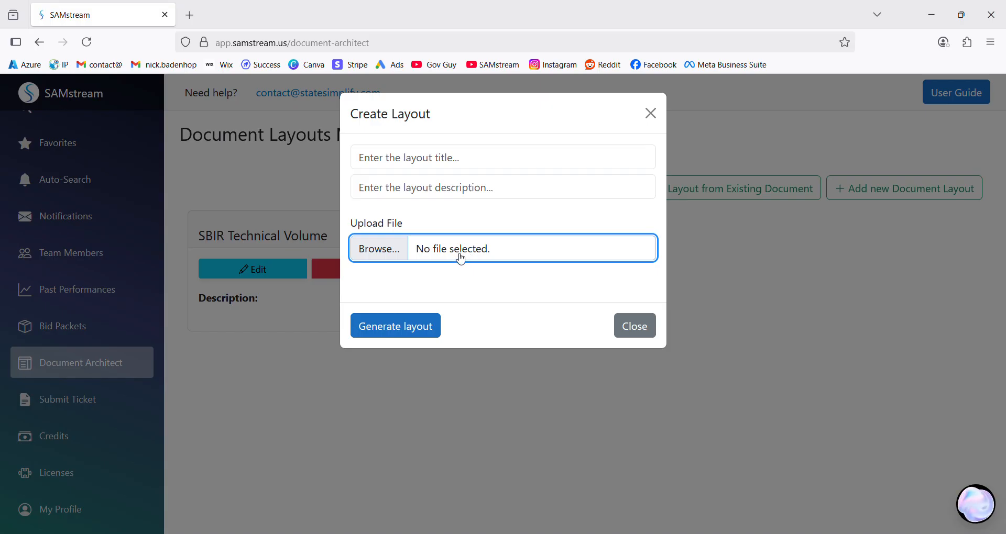
pyautogui.click(650, 113)
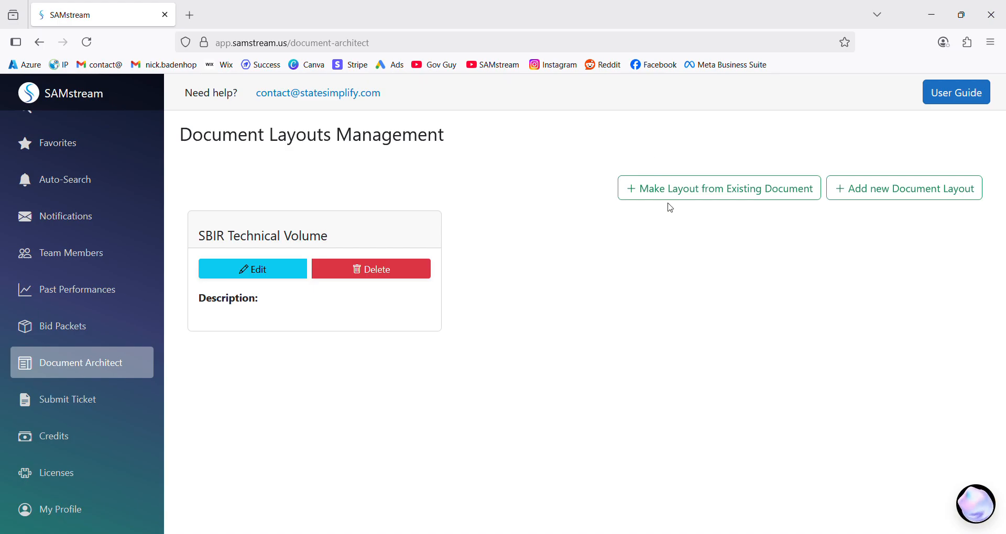
pyautogui.click(884, 201)
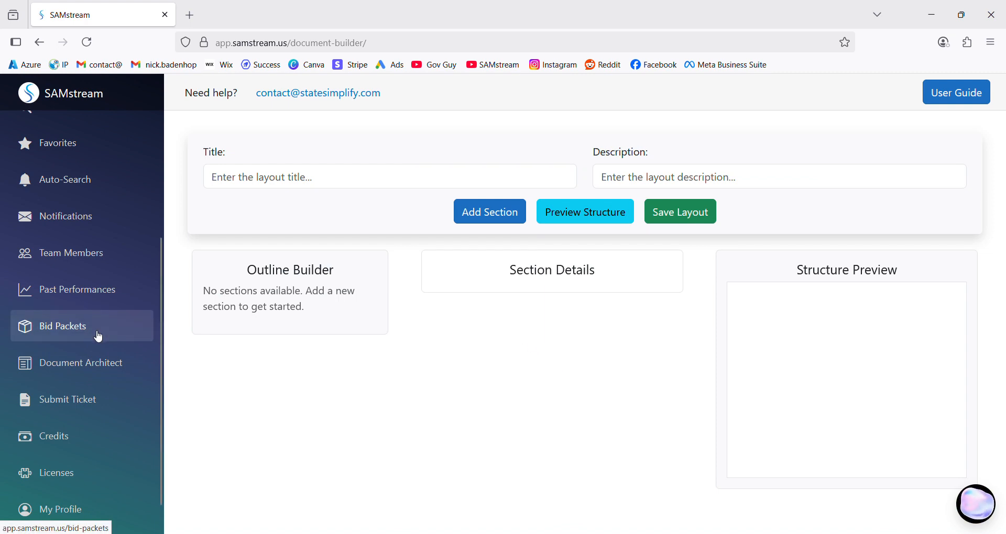
# Return to Bid Packets and look through the document list of the Descanso Janitorial Services packet
pyautogui.click(87, 330)
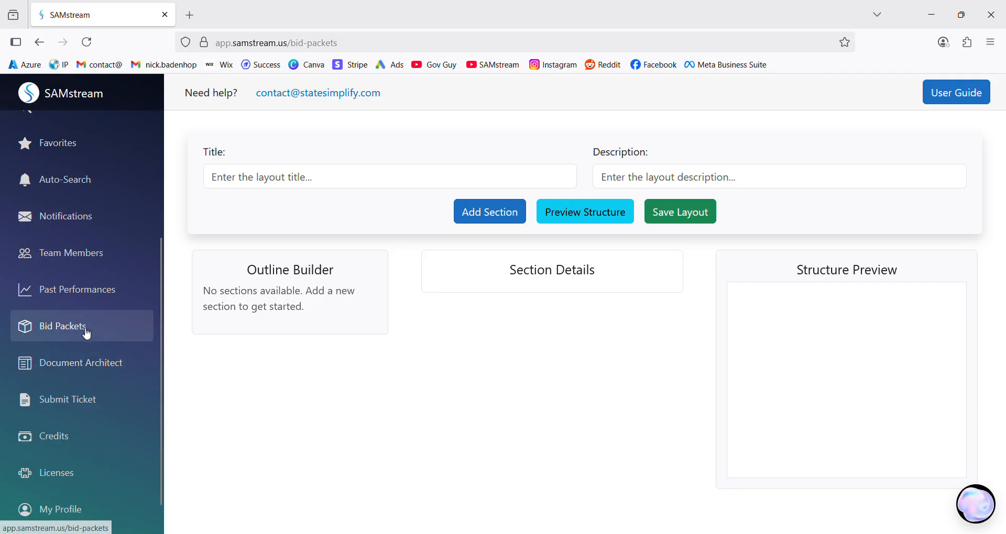
pyautogui.scroll(-6, 281, 347)
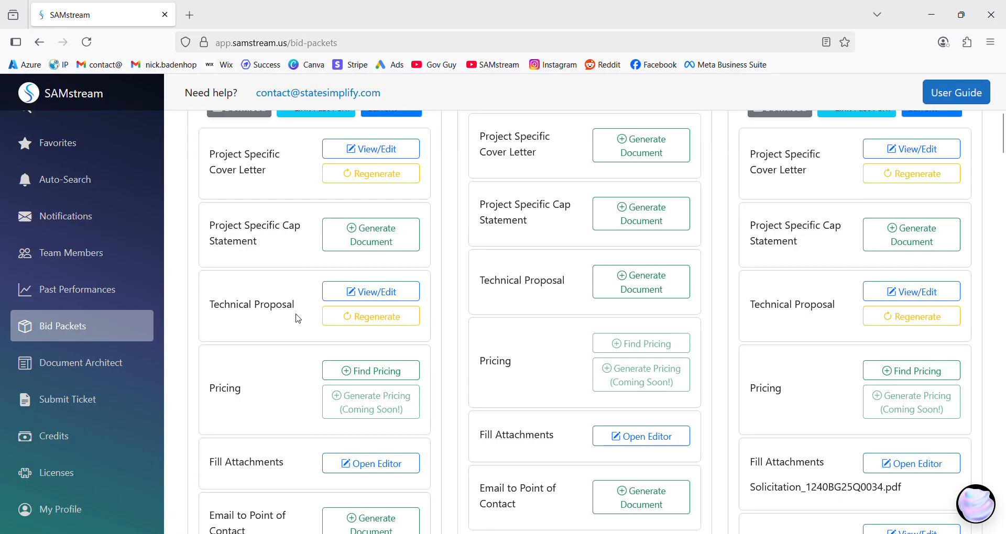
pyautogui.scroll(-1, 297, 318)
pyautogui.scroll(-3, 297, 318)
pyautogui.scroll(5, 297, 318)
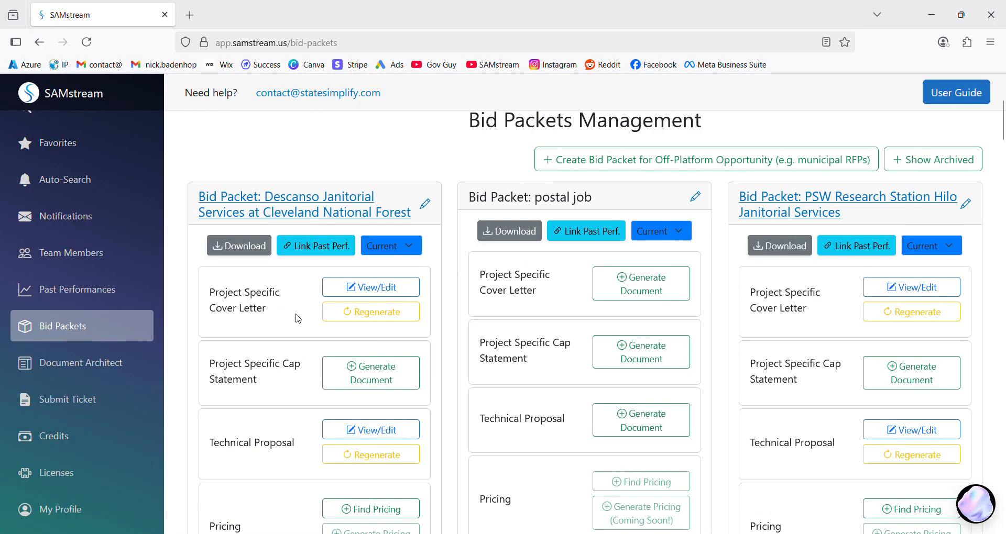
pyautogui.scroll(-5, 298, 318)
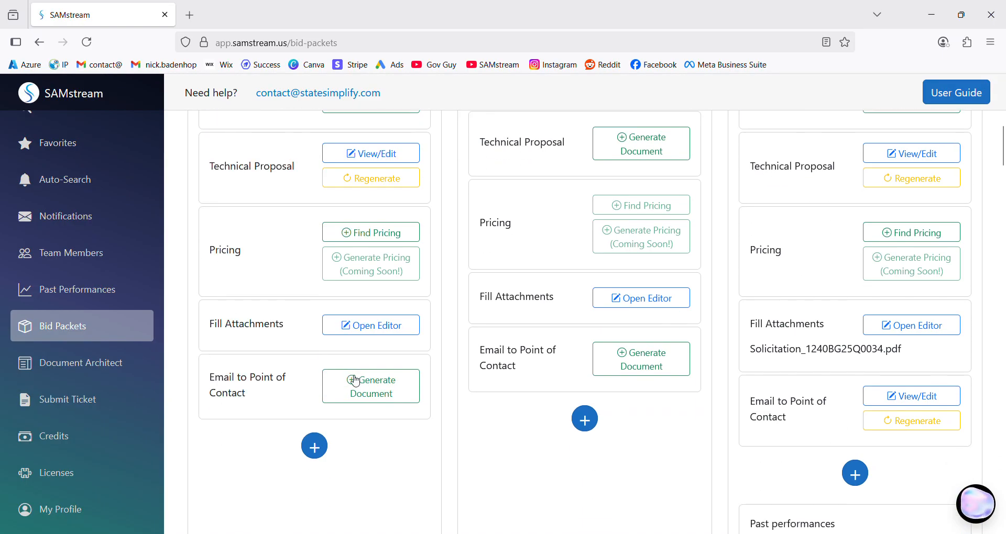
# Generate the Email to Point of Contact for the Descanso packet, checking the prefilled POC name, POC email and solicitation number
pyautogui.click(360, 388)
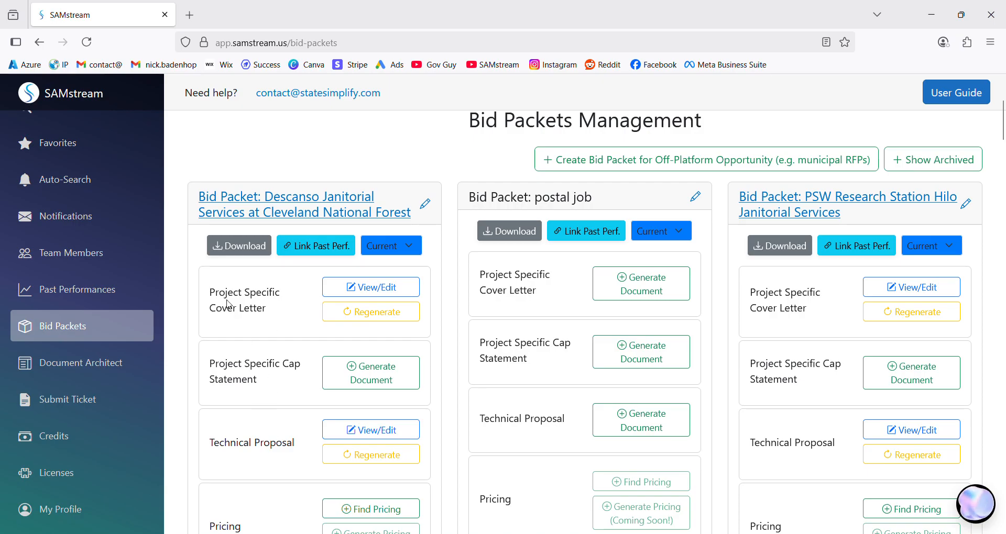
pyautogui.scroll(-3, 284, 319)
pyautogui.scroll(-2, 284, 319)
pyautogui.click(359, 389)
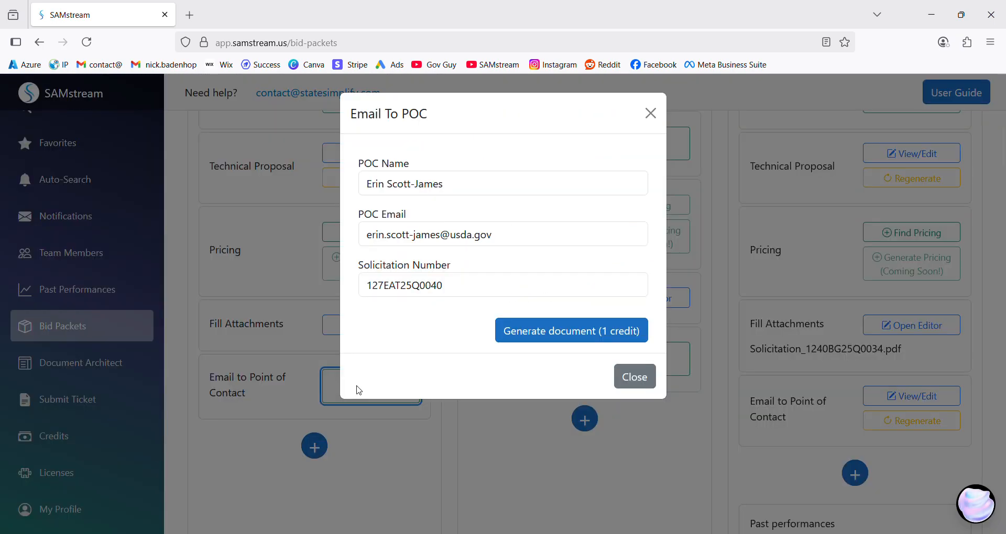
pyautogui.click(448, 185)
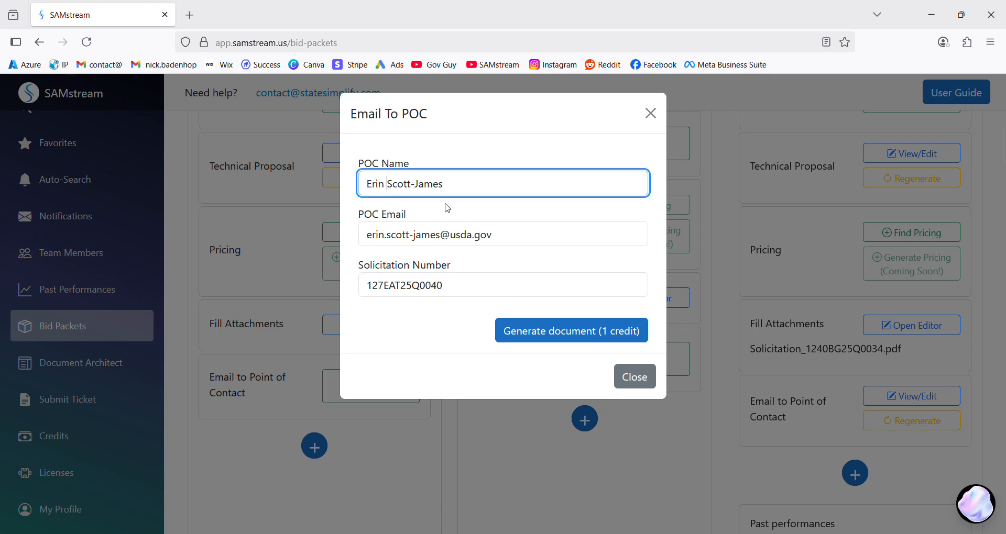
pyautogui.click(450, 234)
pyautogui.click(426, 290)
pyautogui.click(512, 334)
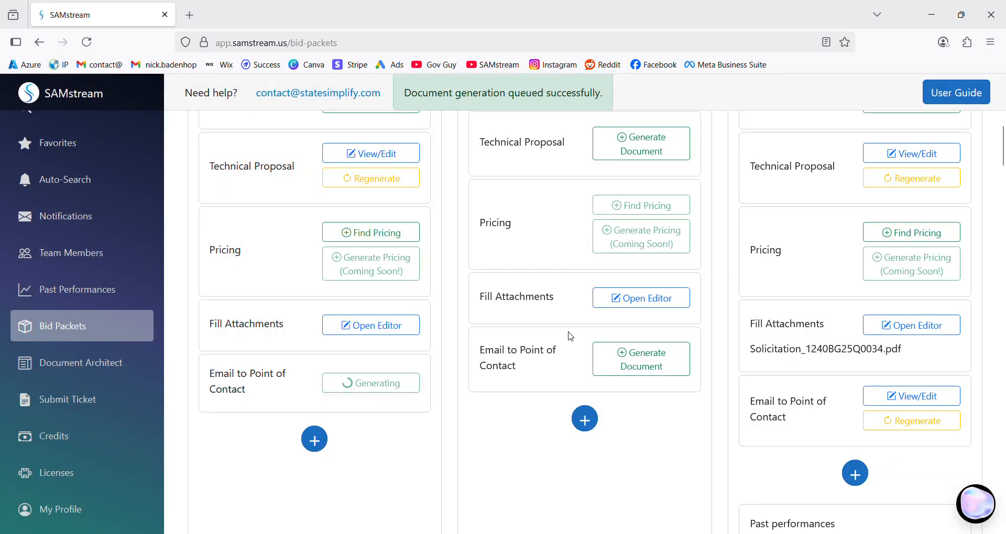
# Open the Descanso packet's Project Specific Cover Letter for viewing and set its zoom to 150%
pyautogui.scroll(4, 257, 296)
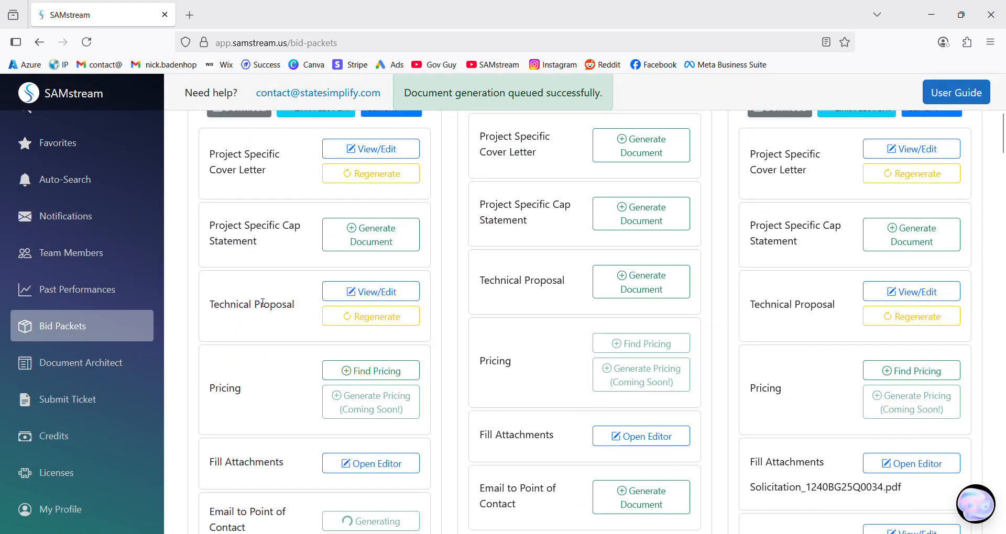
pyautogui.click(365, 218)
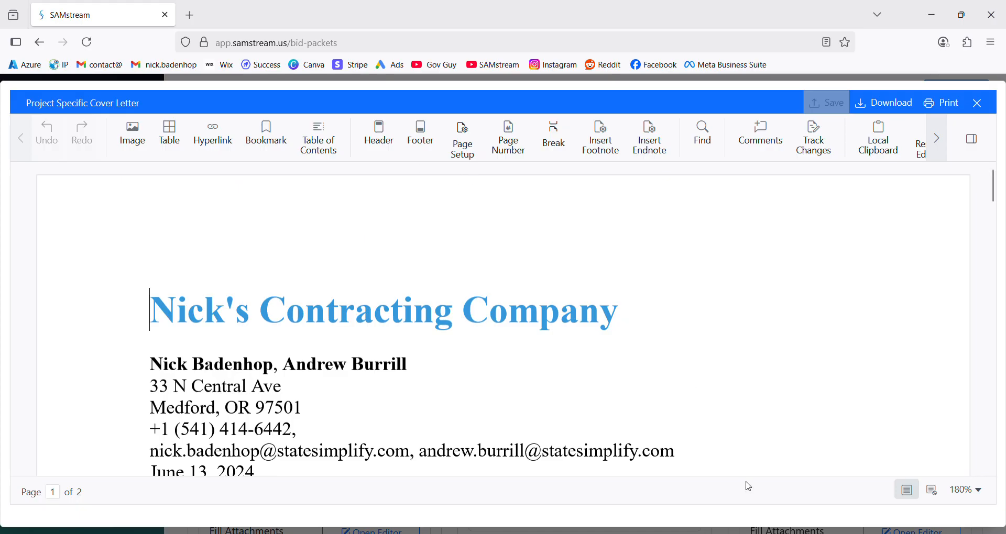
pyautogui.click(960, 497)
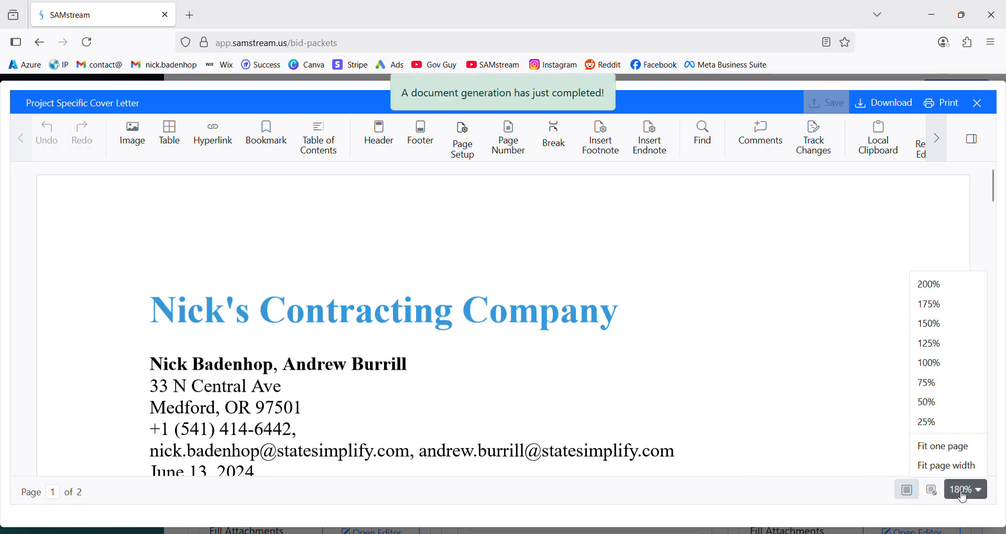
pyautogui.click(940, 362)
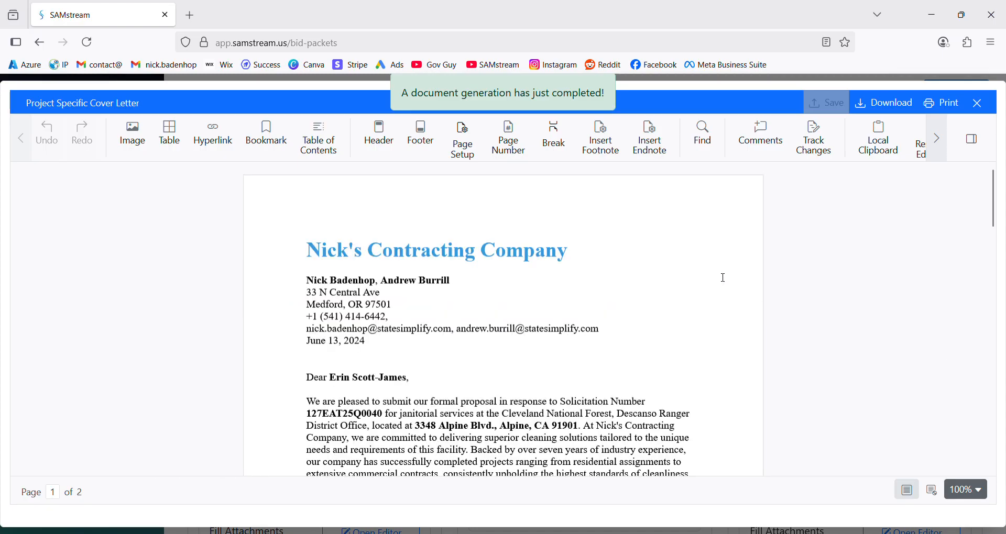
pyautogui.click(966, 490)
pyautogui.click(947, 330)
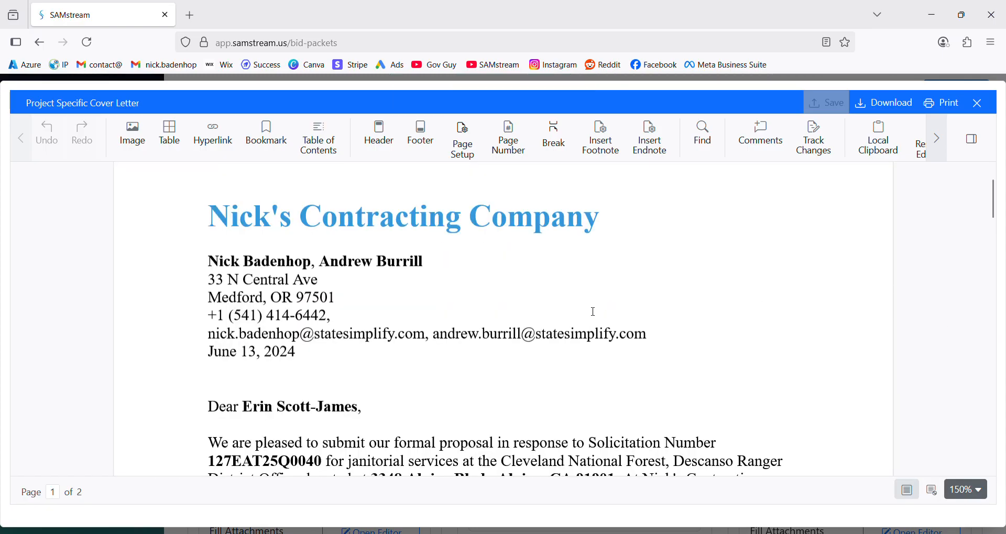
# Review the cover letter's opening, highlighting the sender's contact block with the date, the recipient's name and the solicitation number
pyautogui.moveTo(208, 259); pyautogui.dragTo(621, 371)
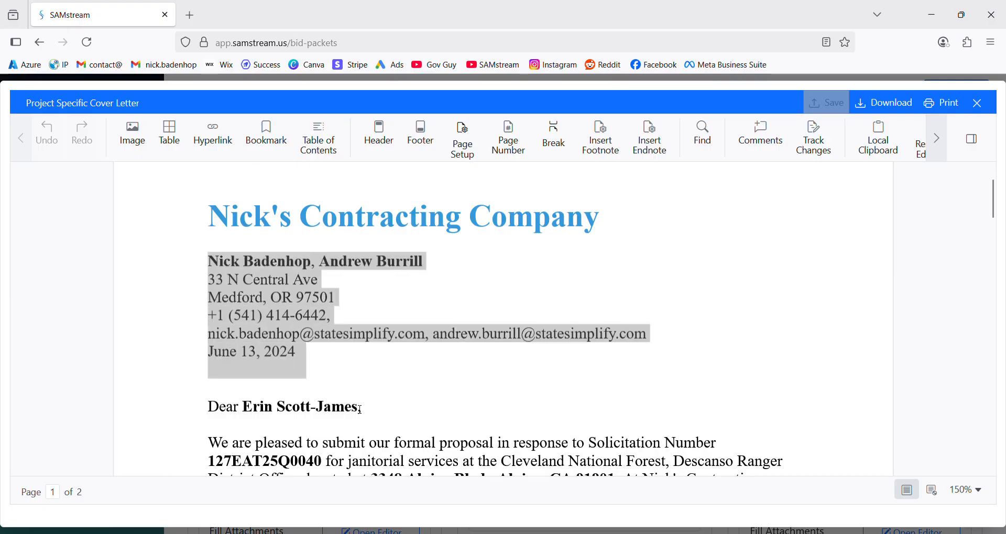
pyautogui.moveTo(359, 410); pyautogui.dragTo(243, 411)
pyautogui.scroll(-2, 282, 452)
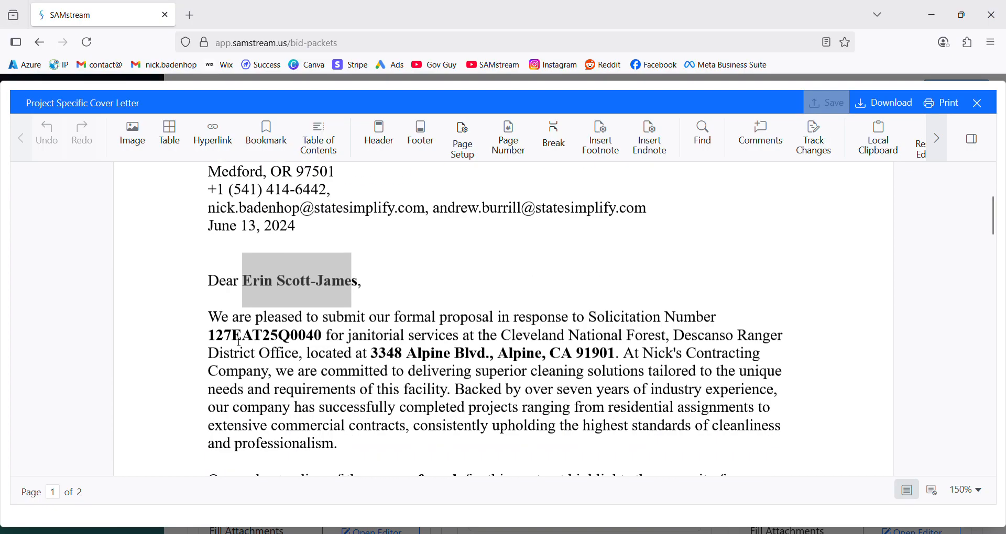
pyautogui.moveTo(208, 339); pyautogui.dragTo(326, 347)
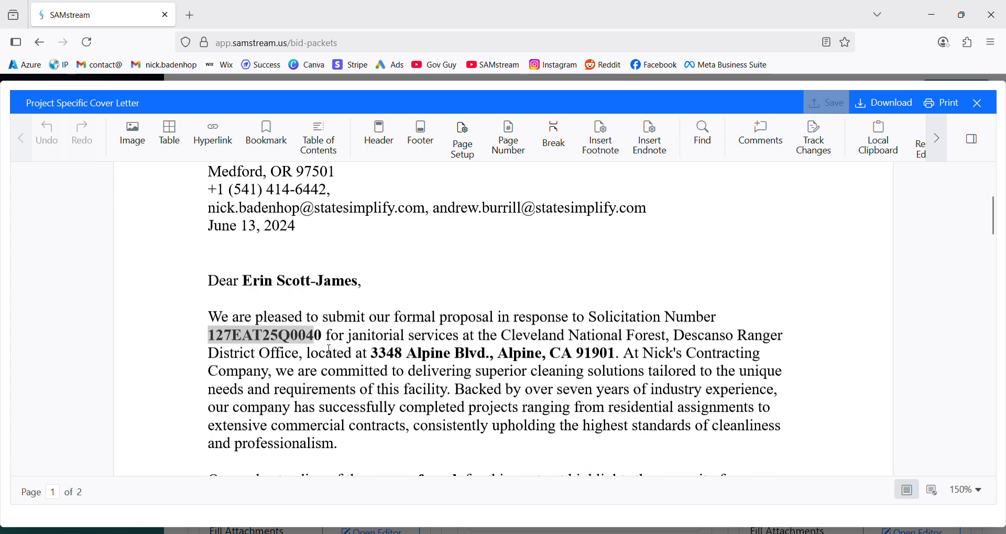
# Read the rest of the cover letter, from the scope of work paragraph through the communications paragraph and closing signature on page 2
pyautogui.scroll(-1, 494, 334)
pyautogui.scroll(-5, 523, 331)
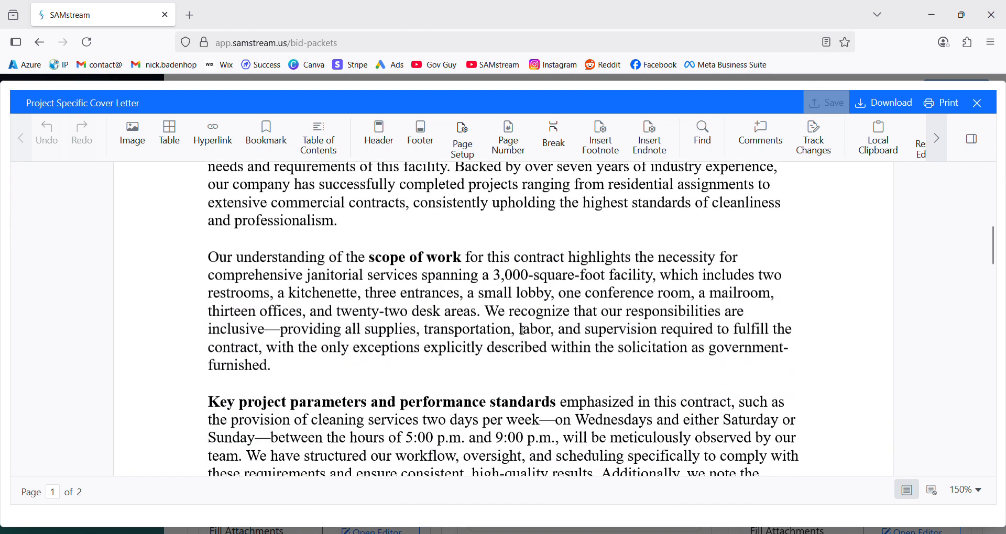
pyautogui.scroll(-6, 523, 331)
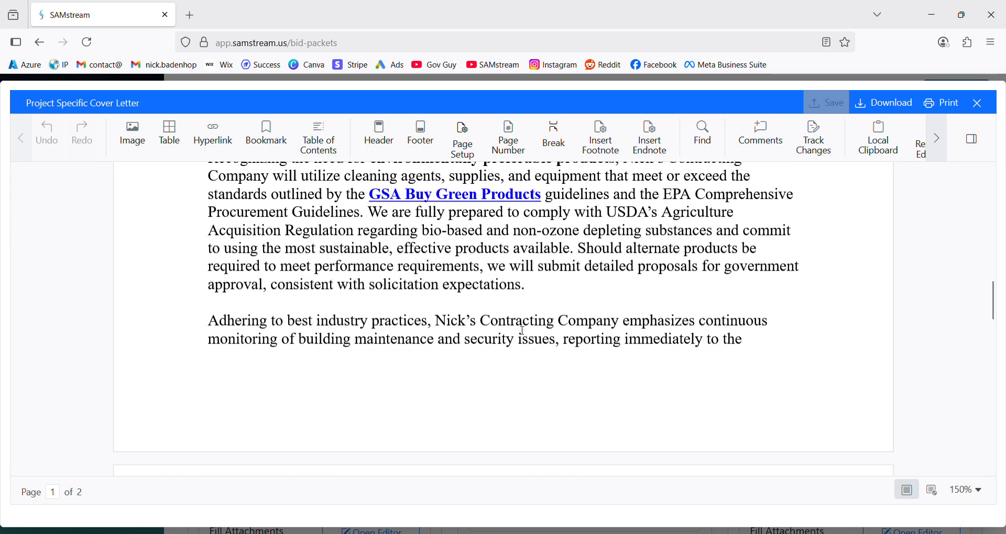
pyautogui.scroll(-10, 523, 331)
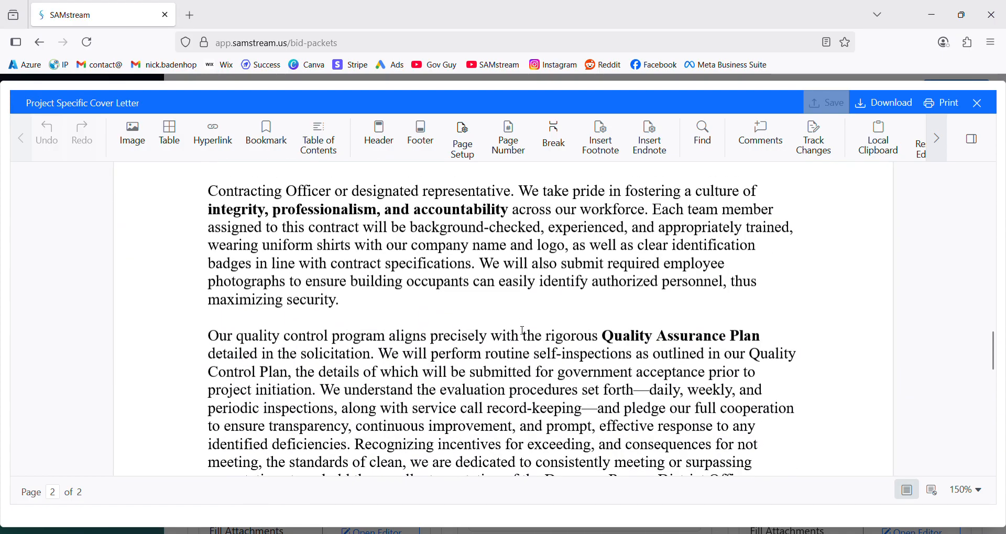
pyautogui.scroll(-1, 523, 330)
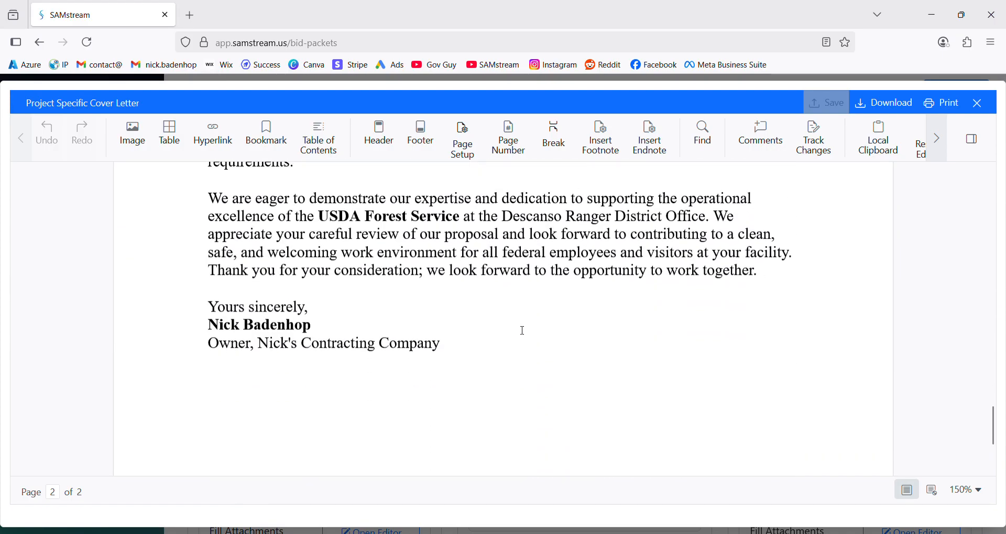
pyautogui.scroll(3, 523, 331)
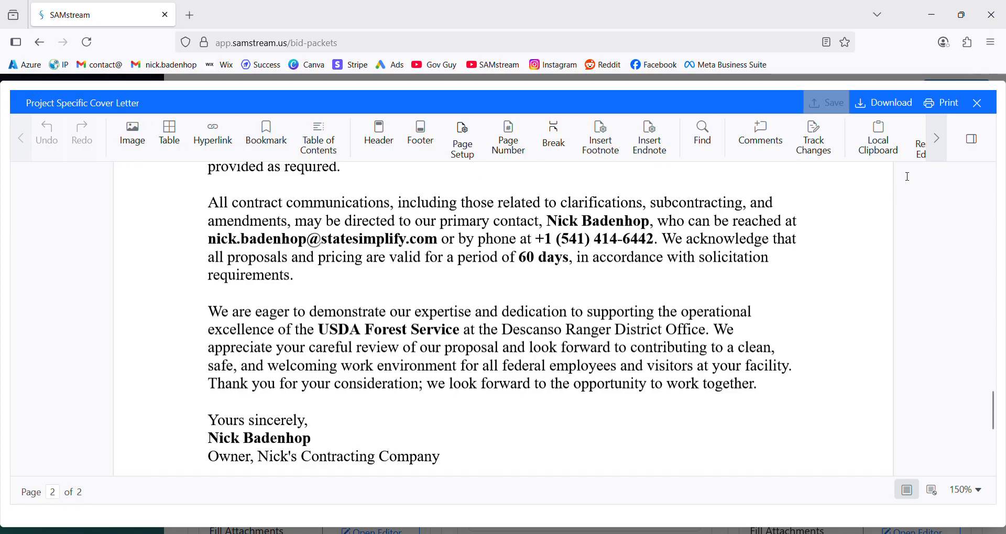
# Close the cover letter and review the Descanso packet's Email to Point of Contact, highlighting the receipt confirmation request and the capabilities statement paragraph
pyautogui.click(983, 111)
pyautogui.scroll(-4, 372, 304)
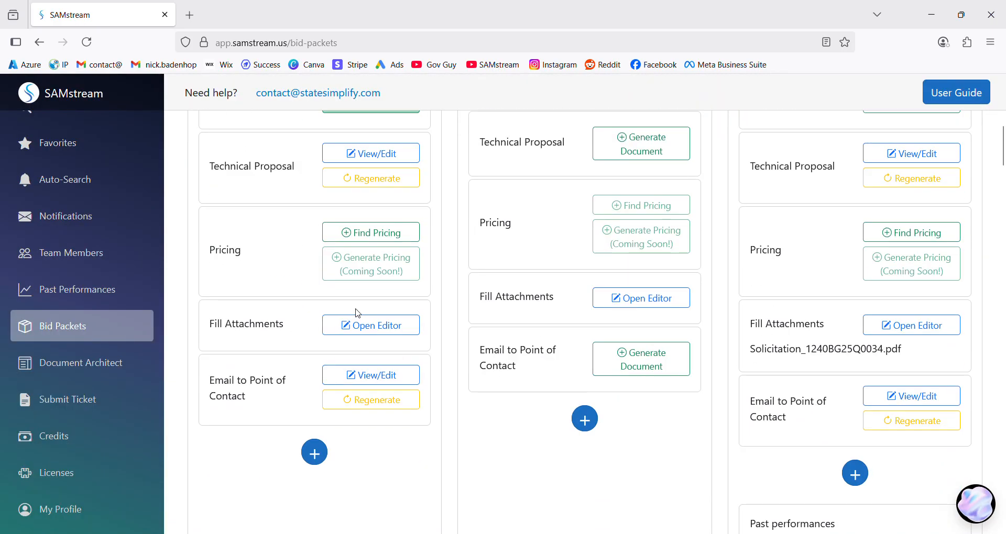
pyautogui.click(374, 377)
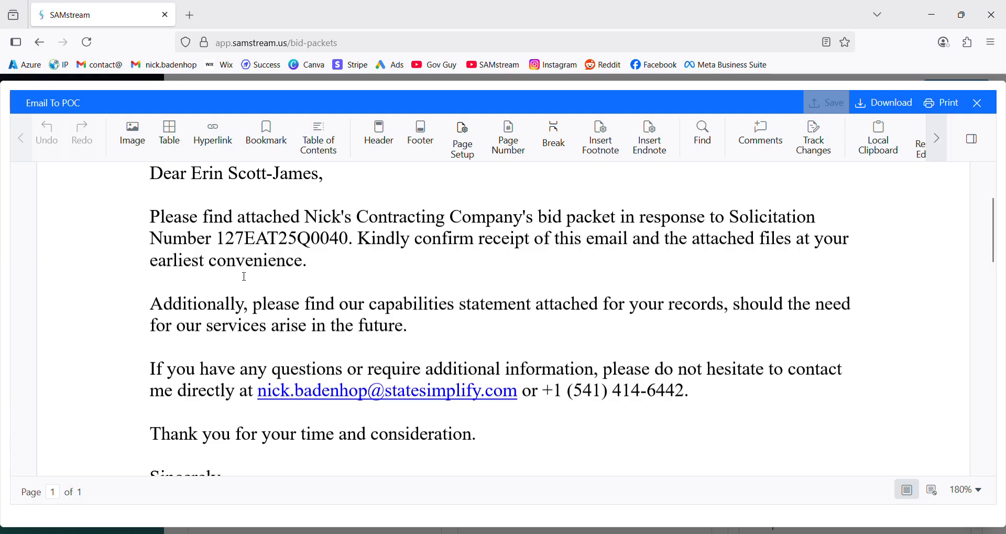
pyautogui.moveTo(147, 221); pyautogui.dragTo(440, 263)
pyautogui.click(440, 263)
pyautogui.moveTo(359, 240); pyautogui.dragTo(845, 259)
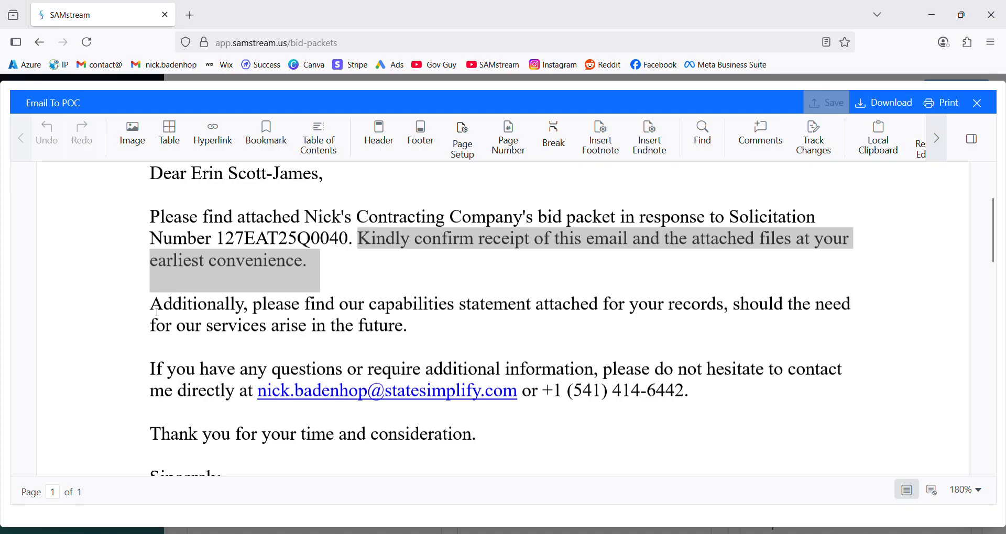
pyautogui.moveTo(157, 311); pyautogui.dragTo(435, 325)
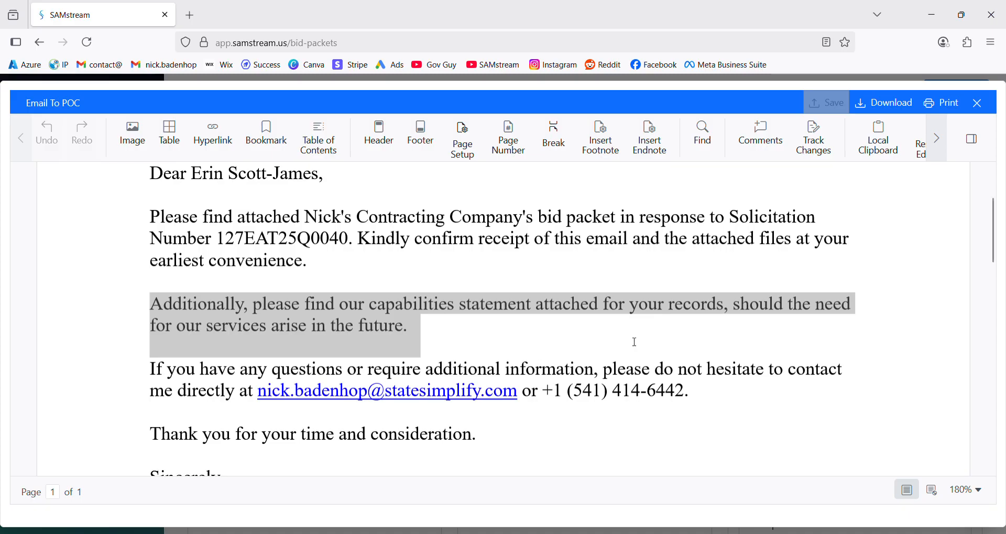
pyautogui.click(979, 103)
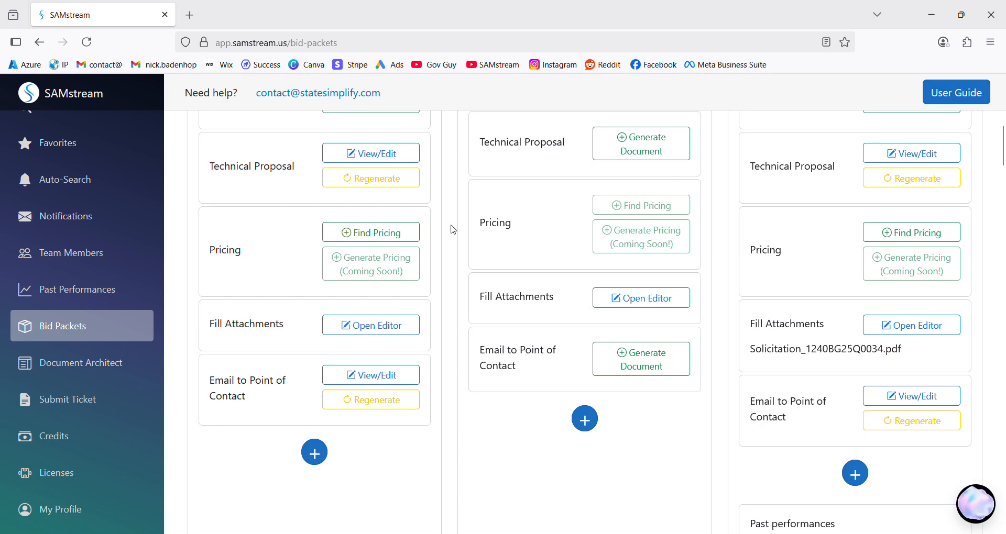
# Open the Descanso packet's Fill Attachments editor and fetch the solicitation's attachments
pyautogui.scroll(4, 366, 338)
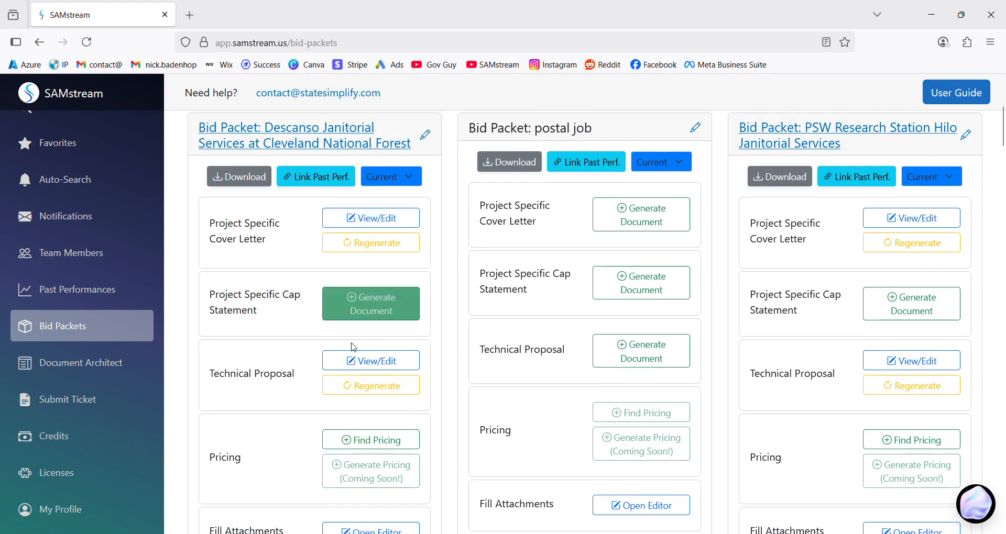
pyautogui.scroll(-3, 328, 504)
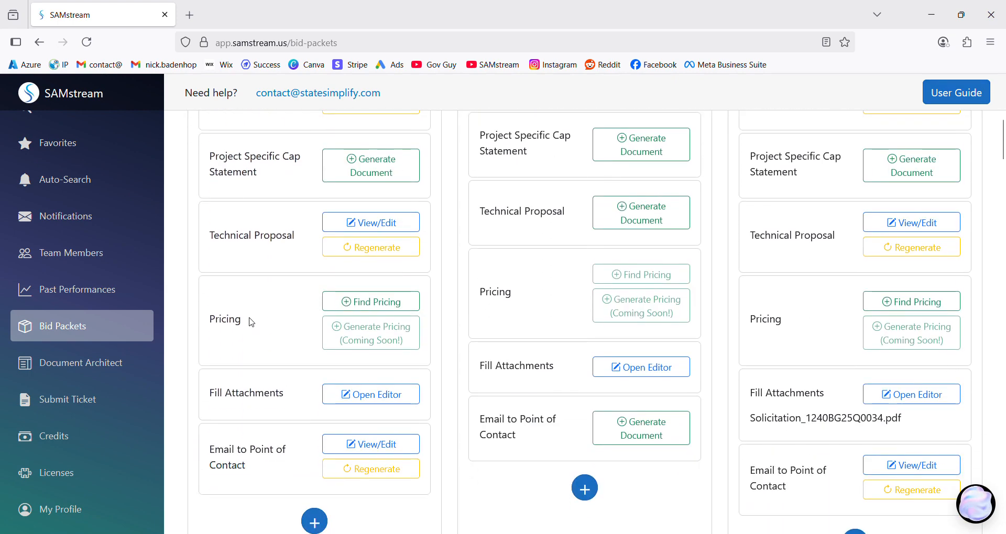
pyautogui.scroll(-3, 315, 315)
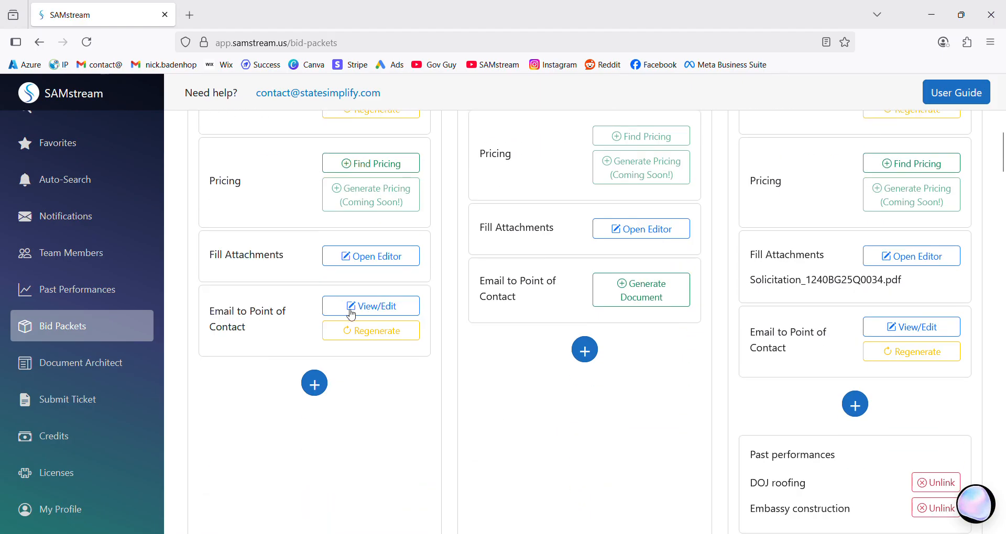
pyautogui.click(366, 260)
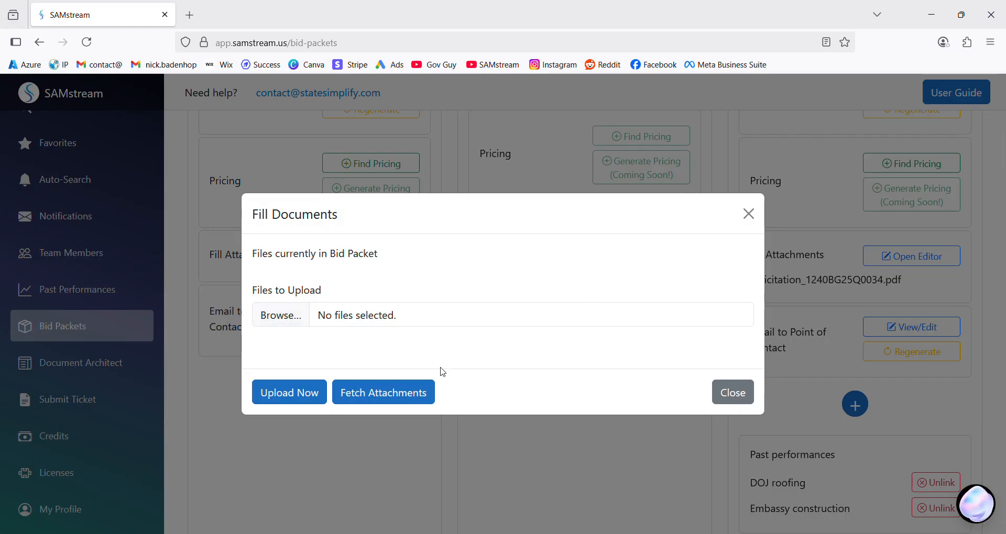
pyautogui.click(401, 391)
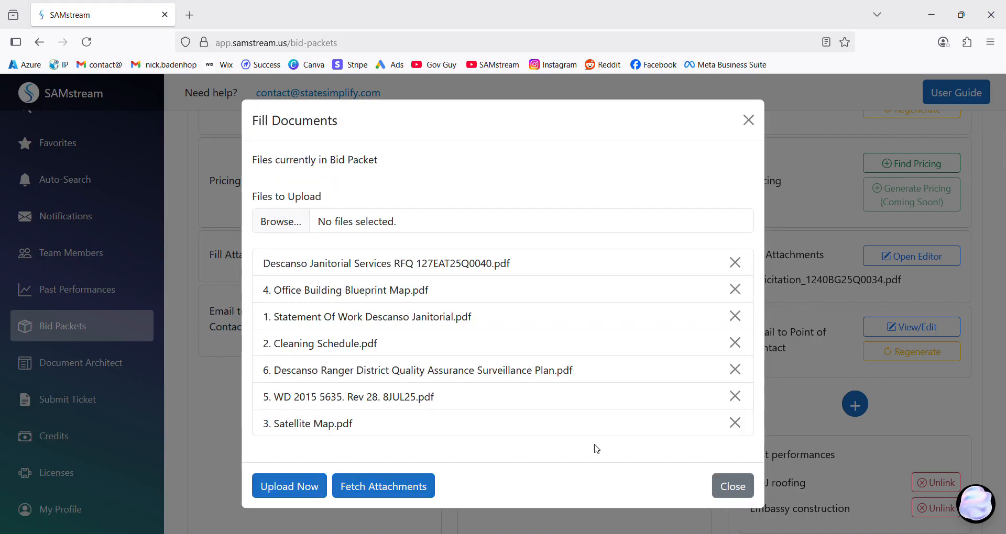
# Remove every fetched attachment except Descanso Janitorial Services RFQ 127EAT25Q0040.pdf and upload that file to the bid packet
pyautogui.click(744, 423)
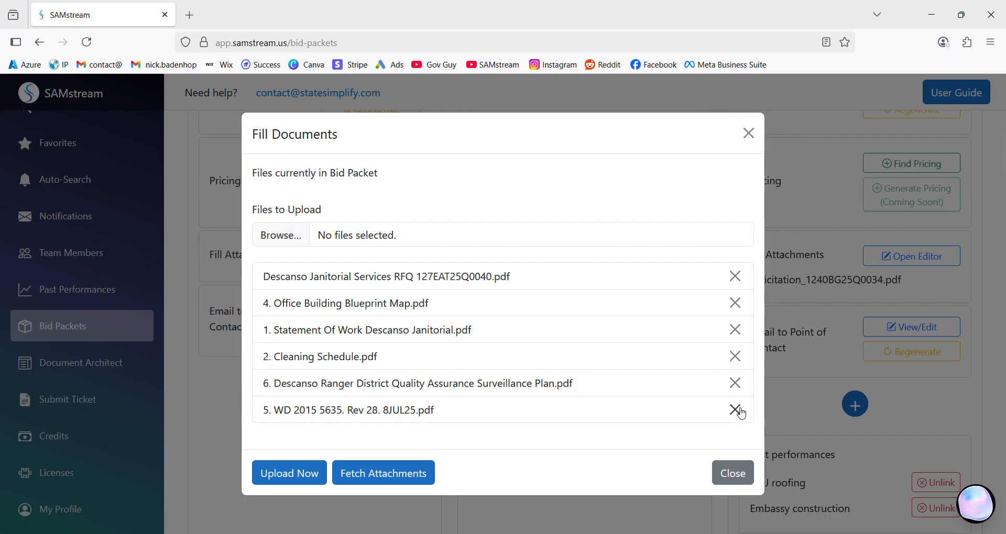
pyautogui.click(737, 412)
pyautogui.click(736, 396)
pyautogui.click(736, 383)
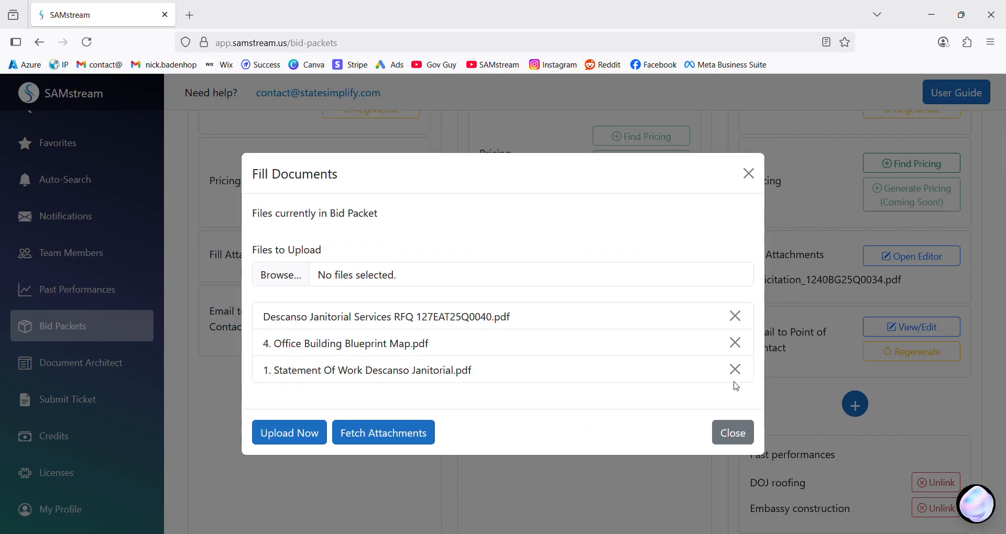
pyautogui.click(736, 371)
pyautogui.click(735, 355)
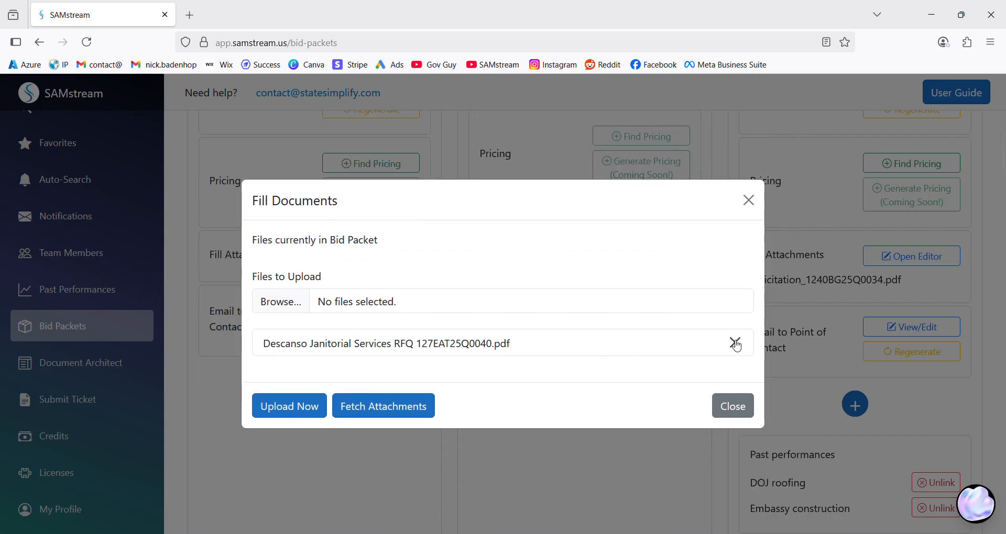
pyautogui.click(322, 404)
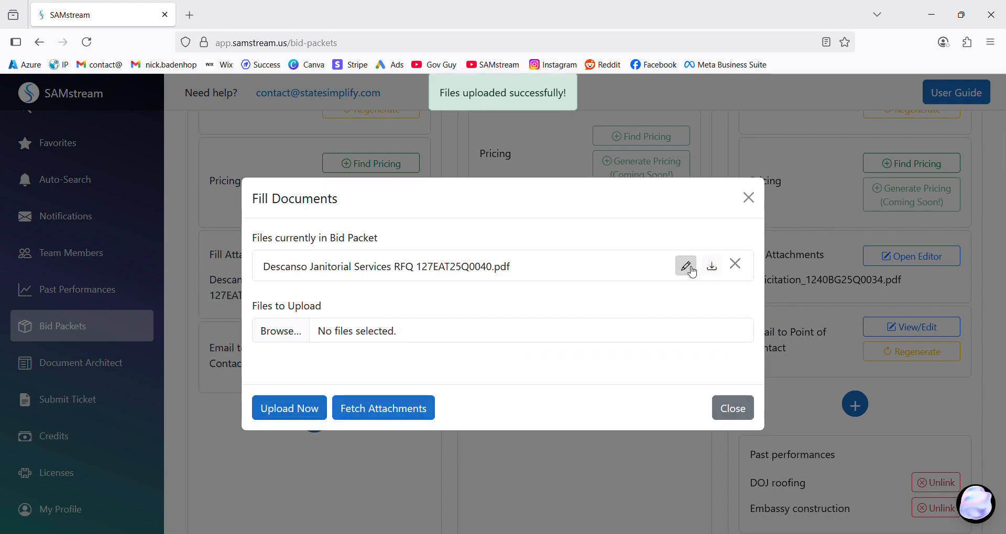
# Open the uploaded RFQ PDF for annotation and add free text with the vendor's name on the Vendor Name line of page 1
pyautogui.click(682, 266)
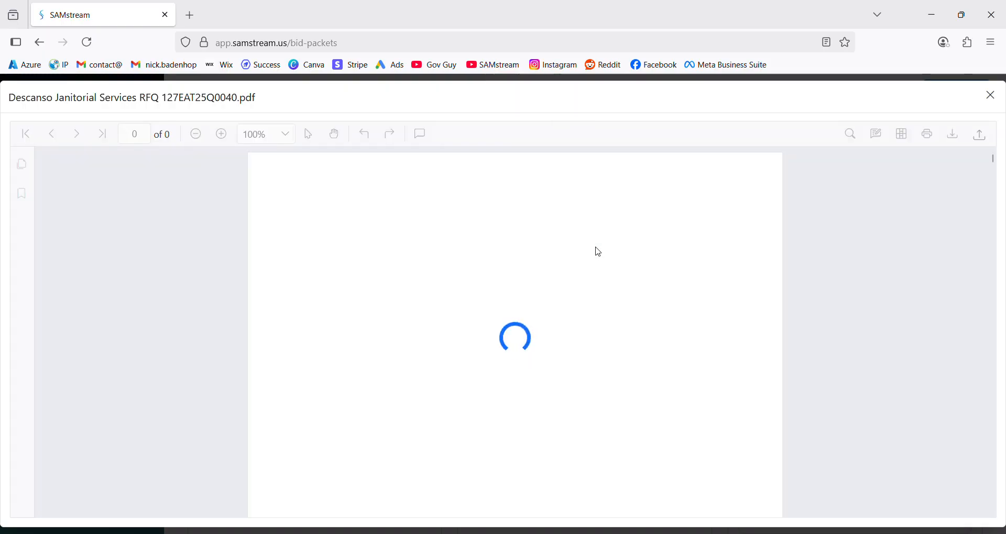
pyautogui.scroll(-1, 608, 259)
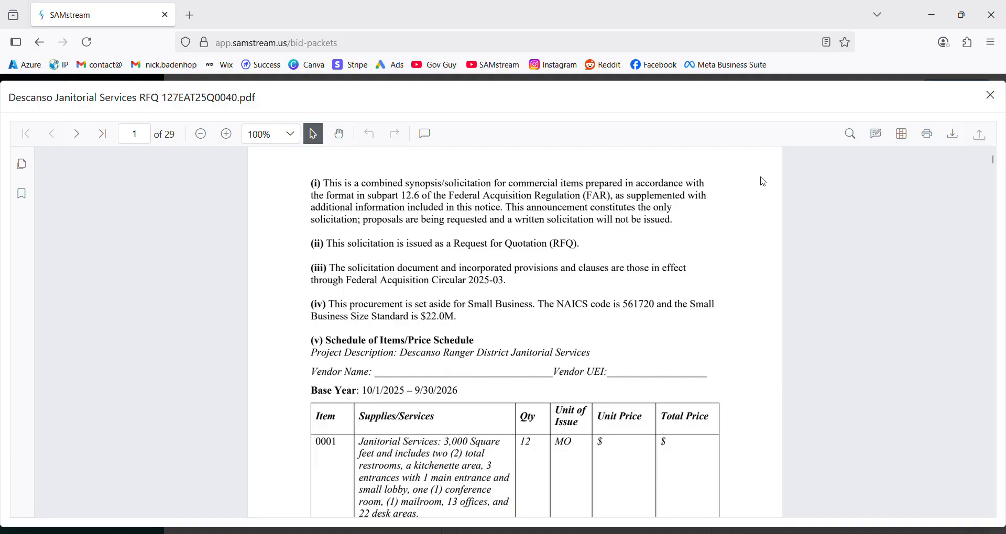
pyautogui.scroll(1, 761, 179)
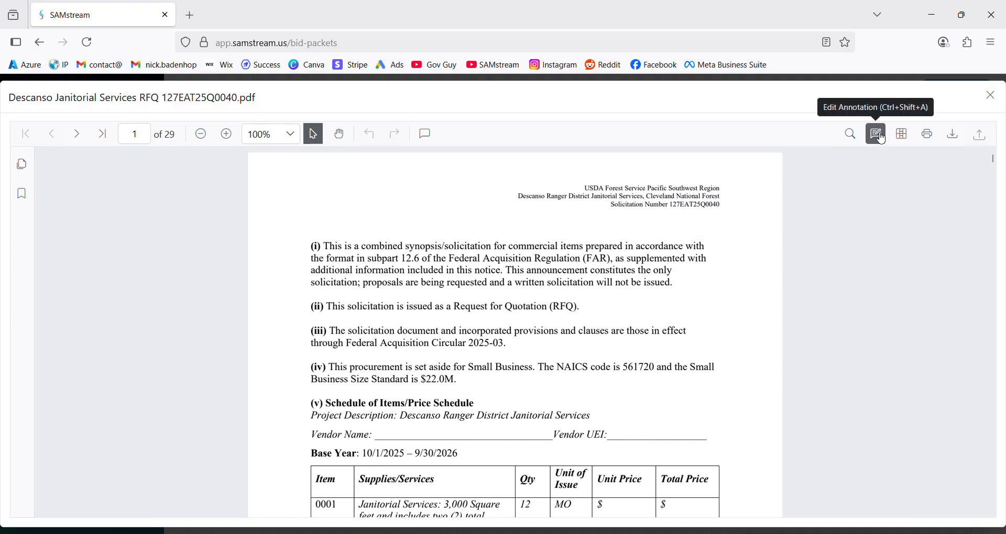
pyautogui.click(882, 144)
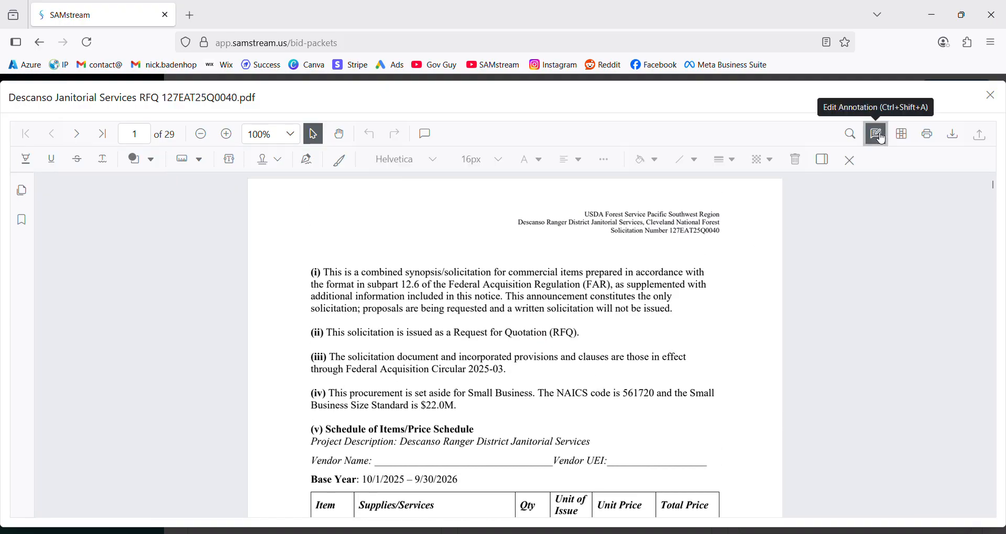
pyautogui.click(229, 160)
pyautogui.scroll(-2, 294, 278)
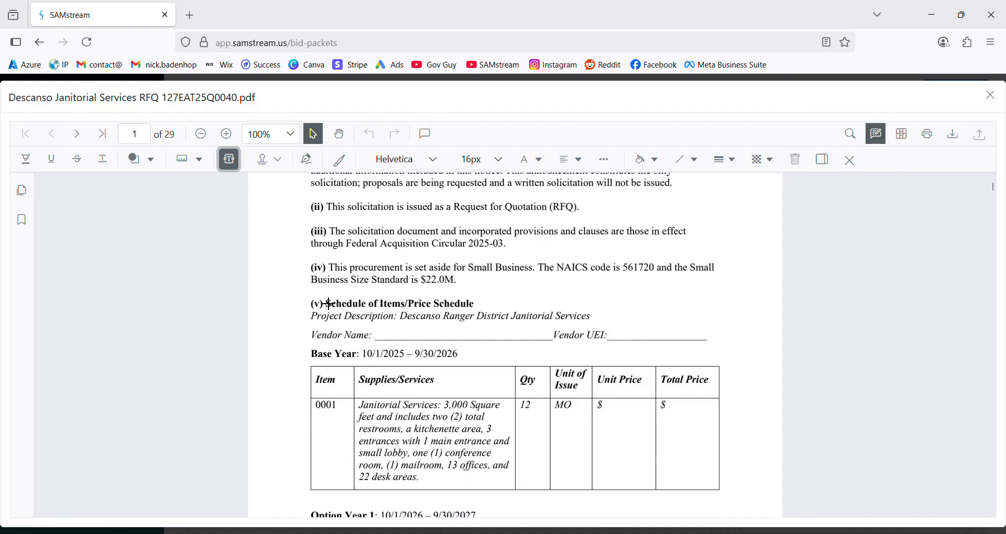
pyautogui.click(392, 339)
pyautogui.write('nick')
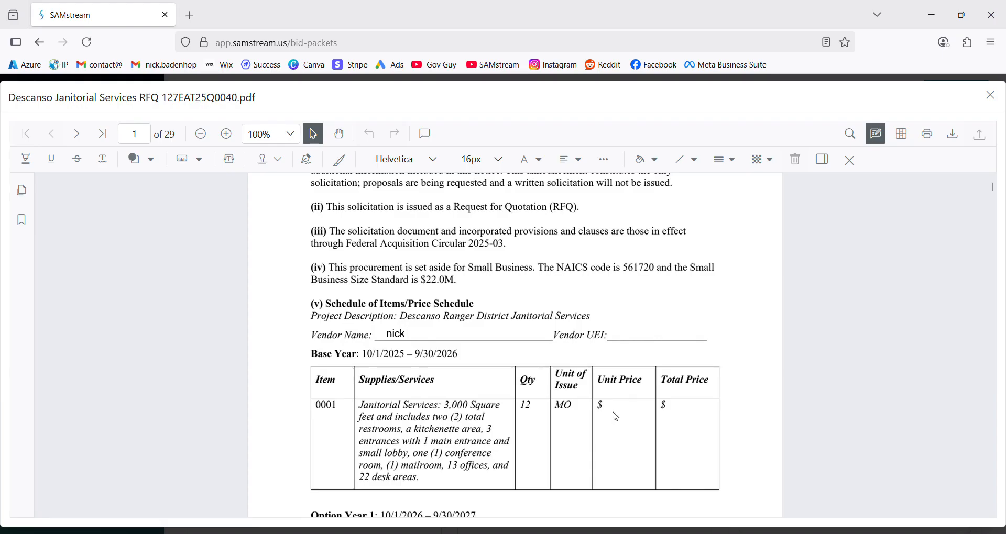
# Add free text reading $2000 in the Unit Price cell of item 0001 in the Base Year table
pyautogui.click(229, 160)
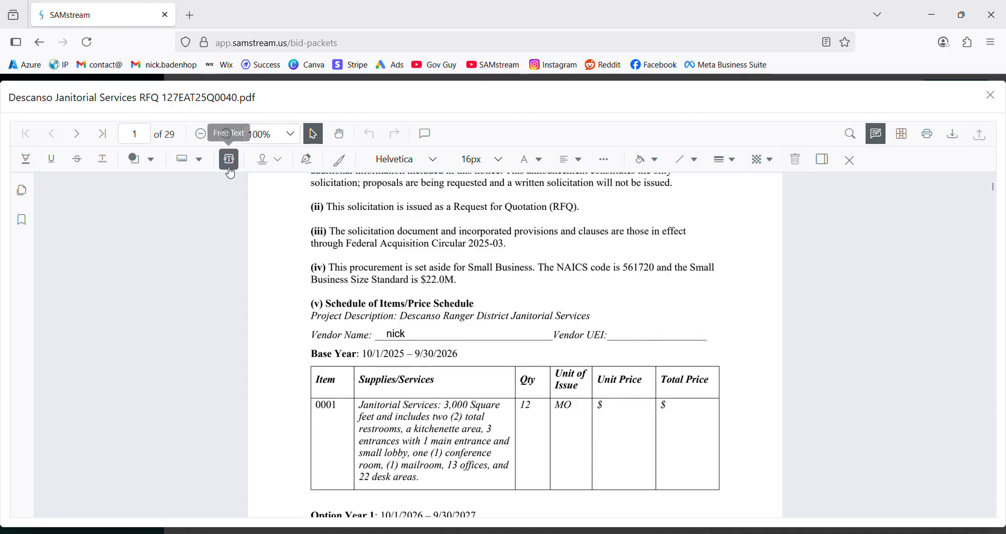
pyautogui.click(617, 419)
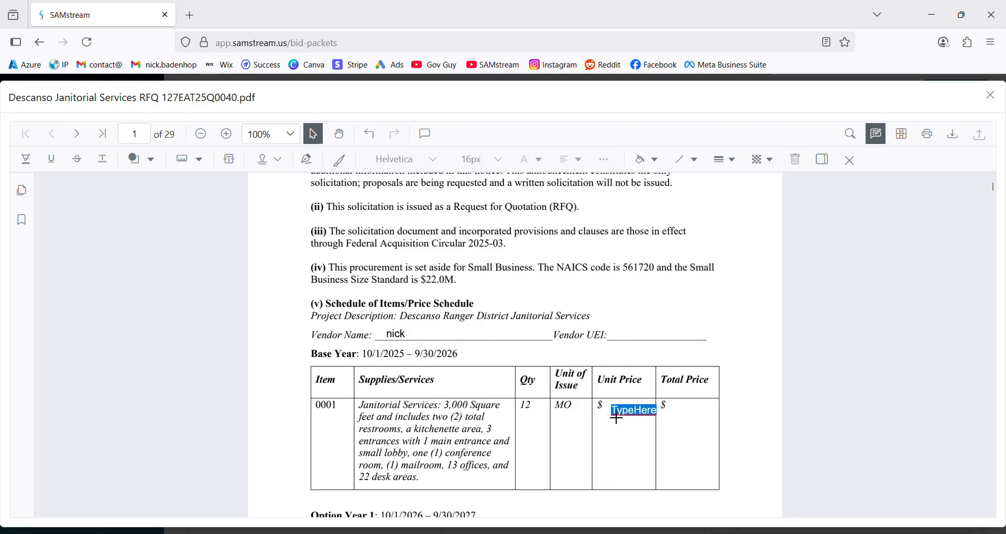
pyautogui.write('$2000')
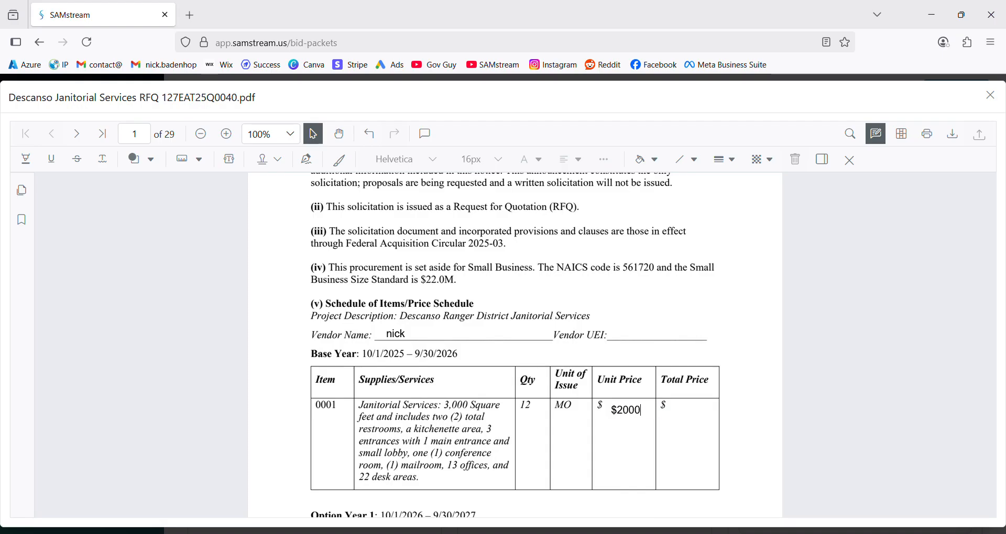
# Create a handwritten signature, place it over the Vendor UEI line on page 1, and resize it wider and shorter
pyautogui.click(307, 162)
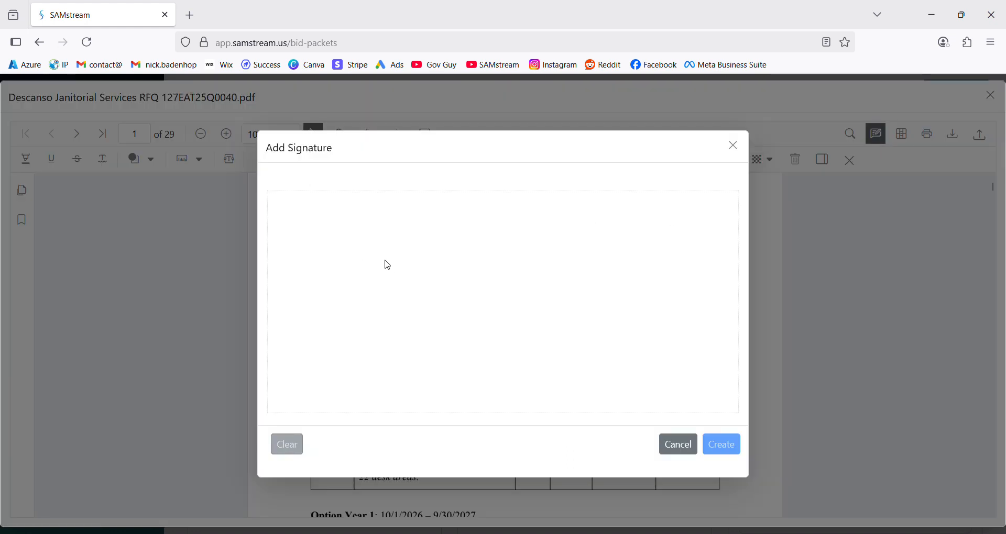
pyautogui.moveTo(350, 258); pyautogui.dragTo(304, 283)
pyautogui.moveTo(329, 355)
pyautogui.mouseDown()
pyautogui.moveTo(375, 232)
pyautogui.moveTo(420, 260)
pyautogui.moveTo(517, 276)
pyautogui.mouseUp()
pyautogui.moveTo(488, 202); pyautogui.dragTo(528, 295)
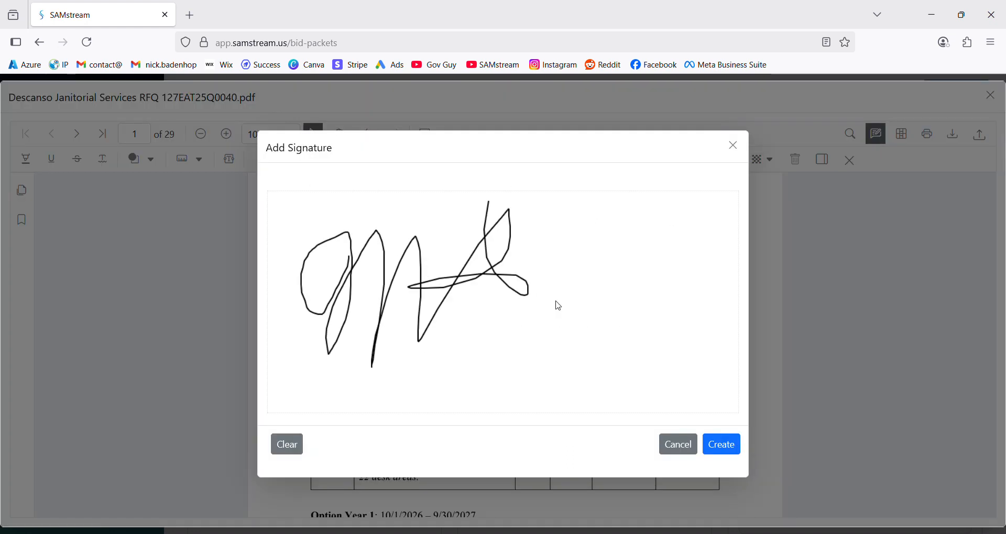
pyautogui.click(723, 445)
pyautogui.click(651, 322)
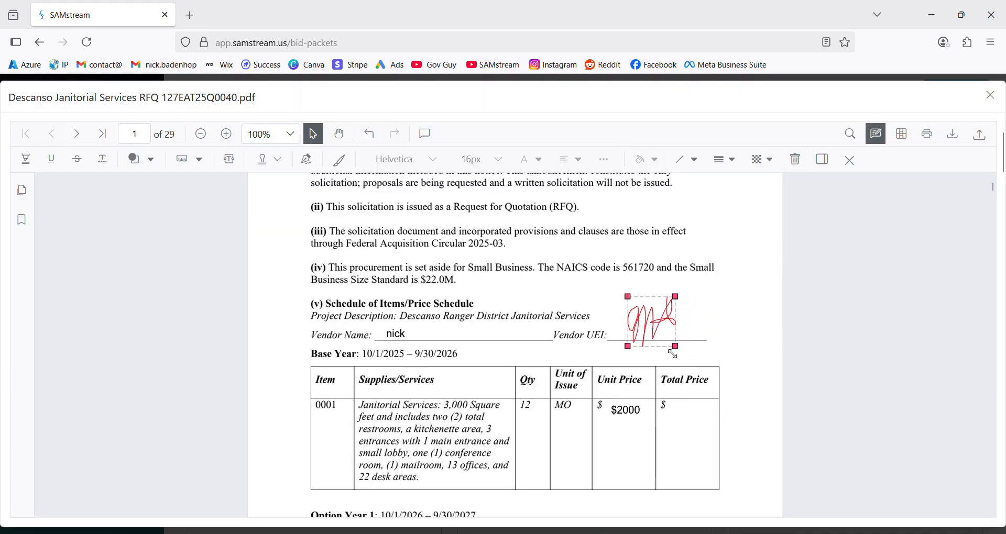
pyautogui.moveTo(676, 346)
pyautogui.mouseDown()
pyautogui.moveTo(703, 344)
pyautogui.moveTo(727, 304)
pyautogui.moveTo(718, 318)
pyautogui.mouseUp()
# Look over the annotated first page, then close the RFQ PDF and the Fill Documents dialog
pyautogui.scroll(-8, 591, 352)
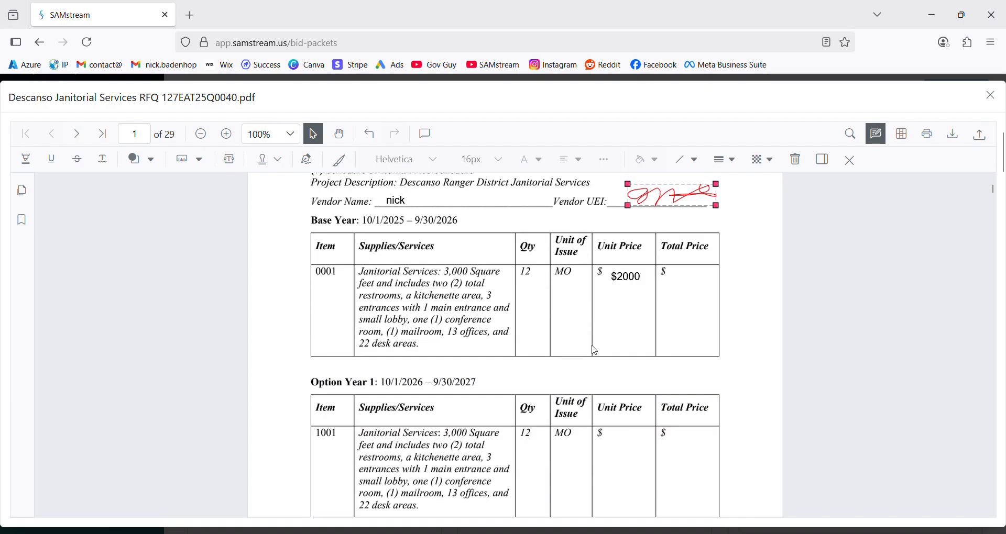
pyautogui.scroll(11, 591, 353)
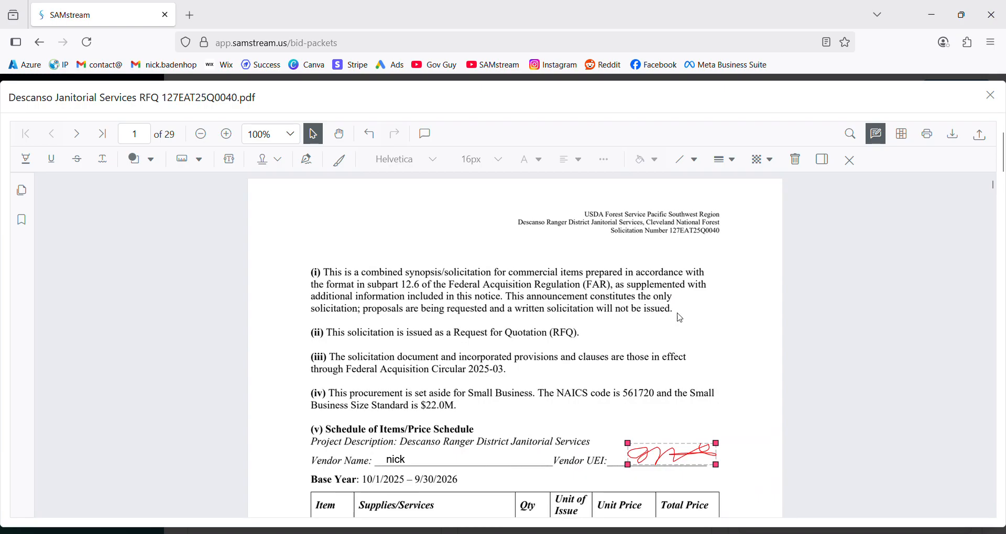
pyautogui.click(991, 97)
pyautogui.click(597, 346)
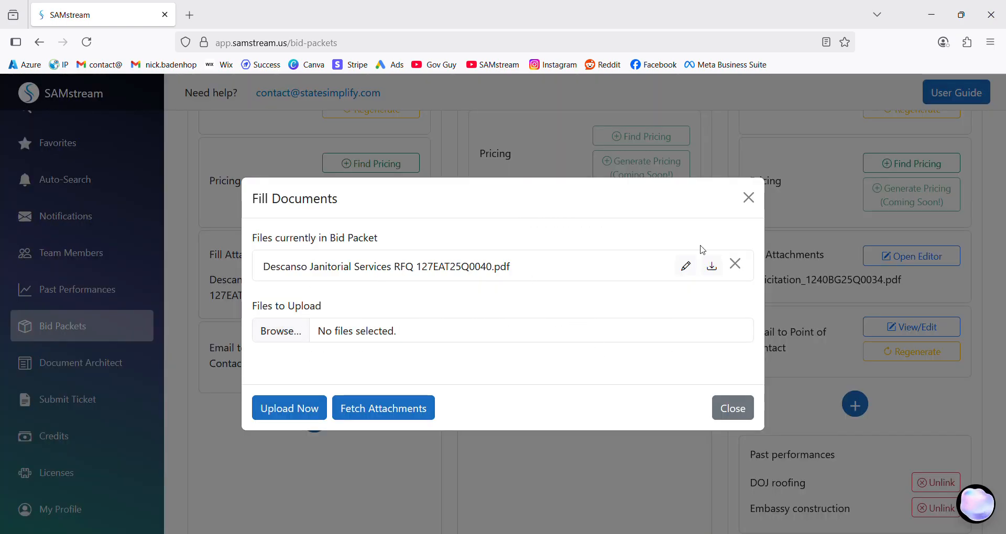
pyautogui.click(748, 198)
# Link the DSIP Research, Embassy construction and DOJ roofing past performances to the Descanso bid packet
pyautogui.scroll(2, 352, 283)
pyautogui.scroll(2, 350, 292)
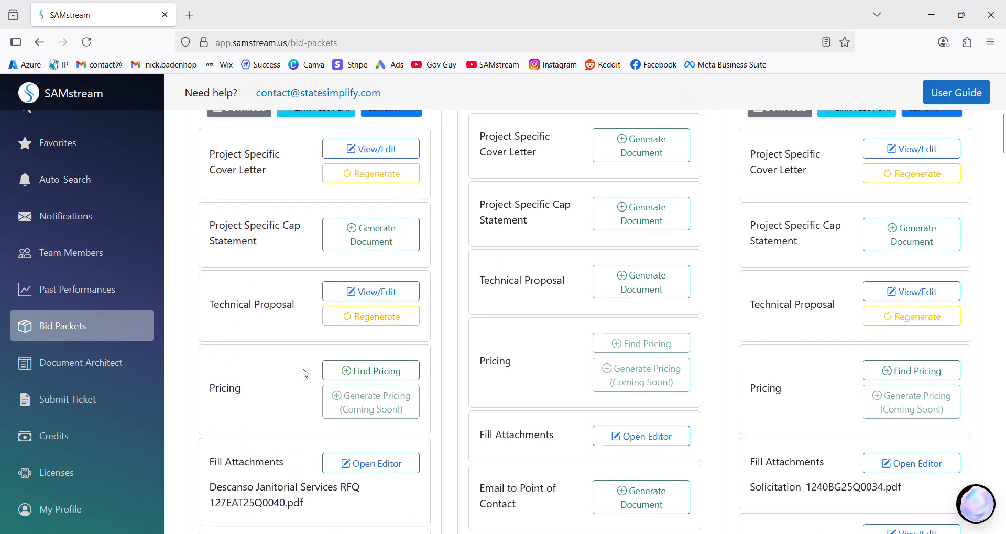
pyautogui.scroll(3, 298, 358)
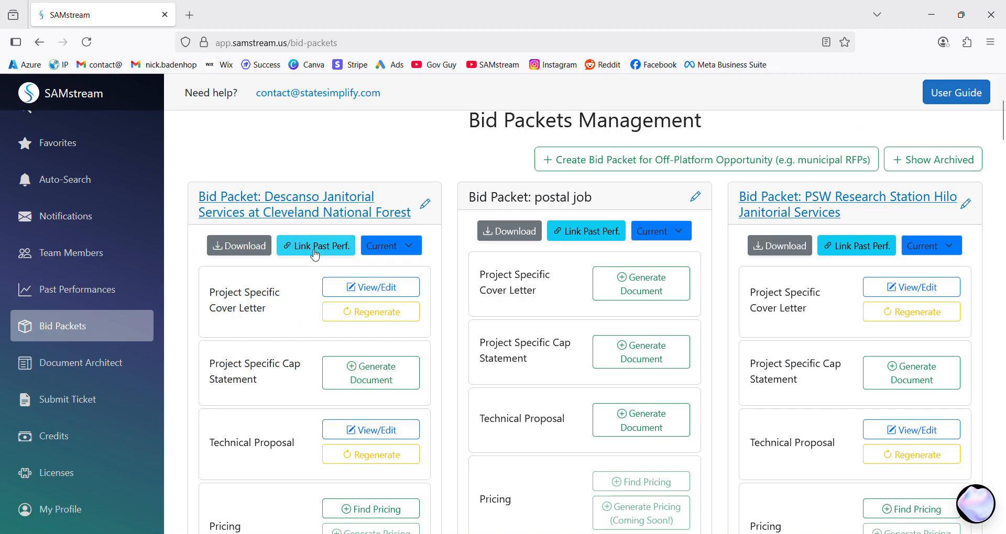
pyautogui.click(315, 246)
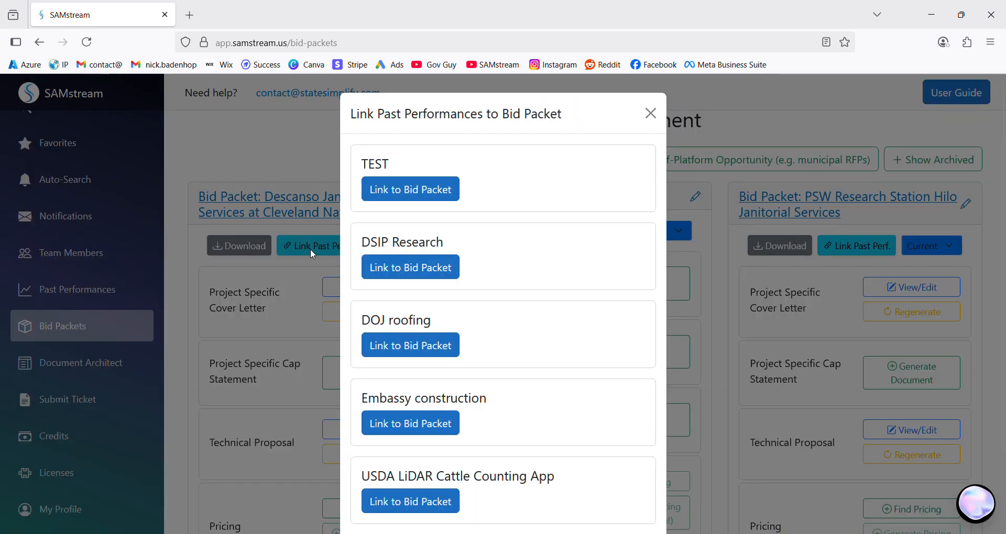
pyautogui.click(416, 269)
pyautogui.click(419, 352)
pyautogui.click(402, 274)
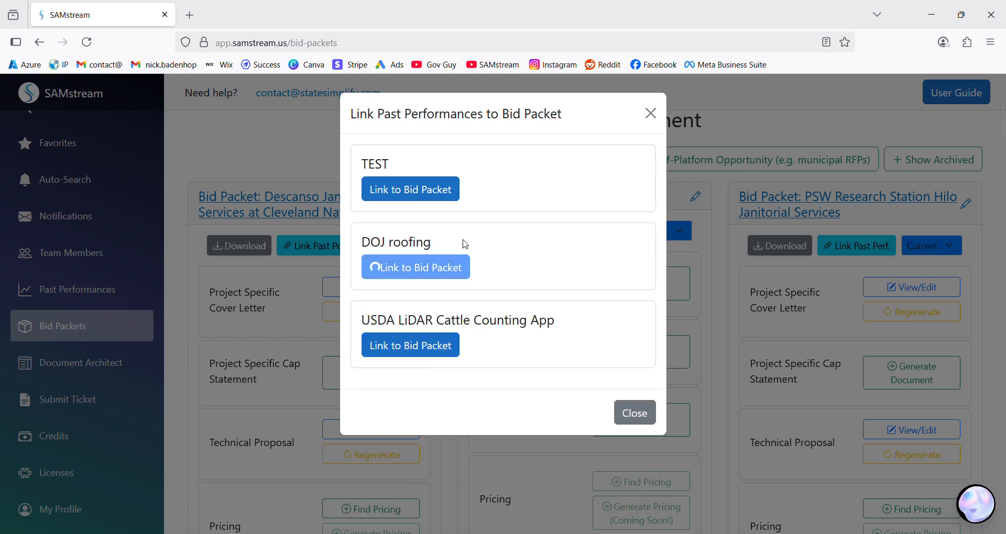
pyautogui.click(650, 114)
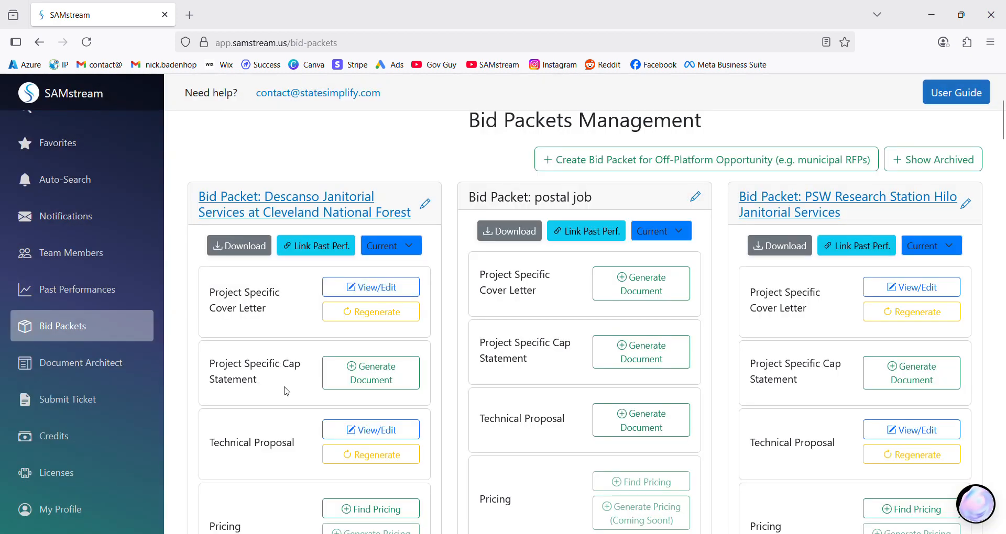
pyautogui.scroll(-3, 233, 411)
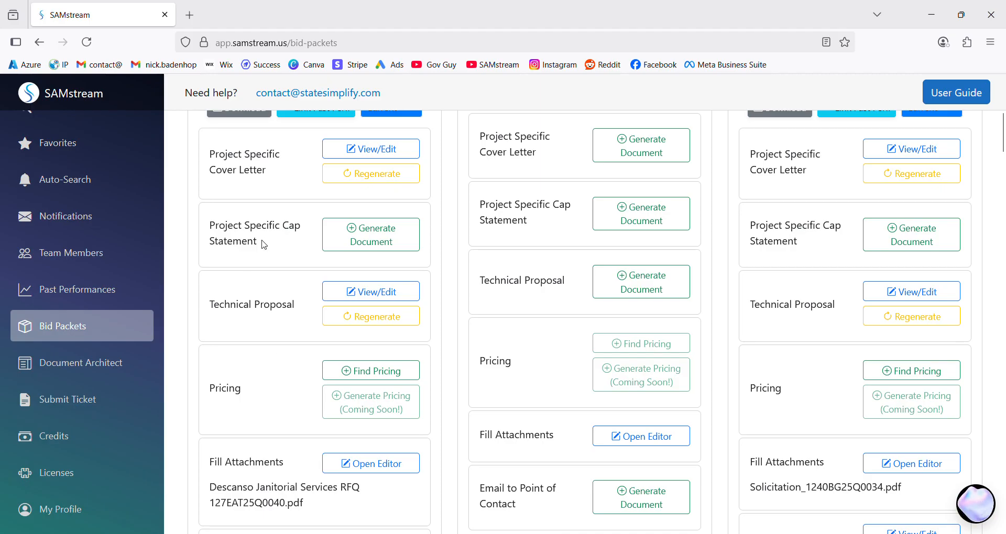
# Look over the Descanso bid packet's document sections, including the project-specific cap statement, and check its status options
pyautogui.moveTo(264, 243); pyautogui.dragTo(208, 232)
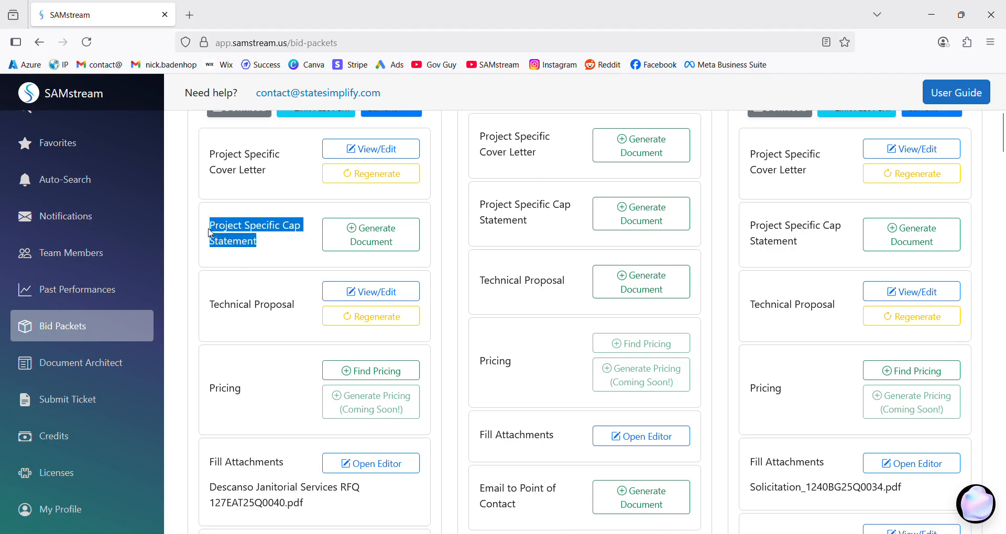
pyautogui.click(289, 242)
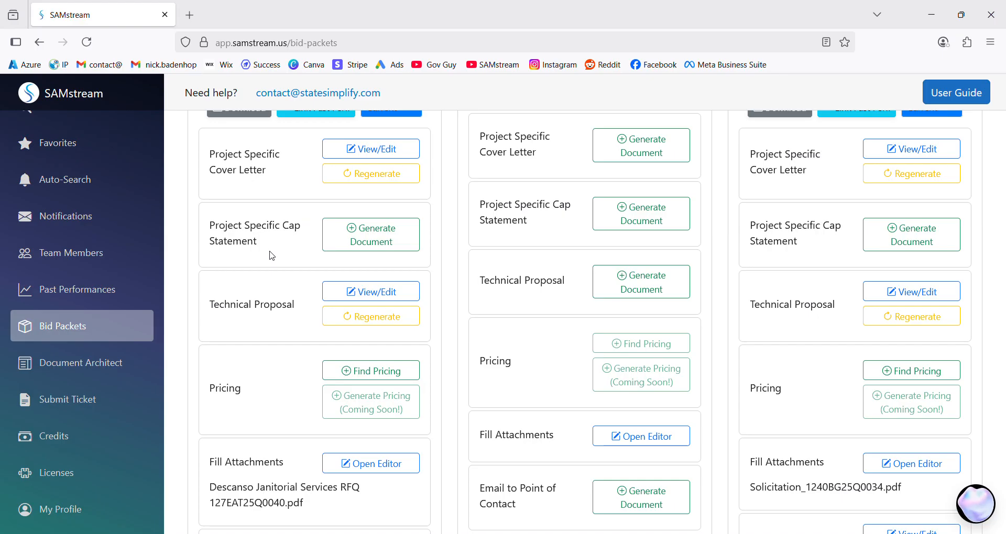
pyautogui.scroll(2, 272, 256)
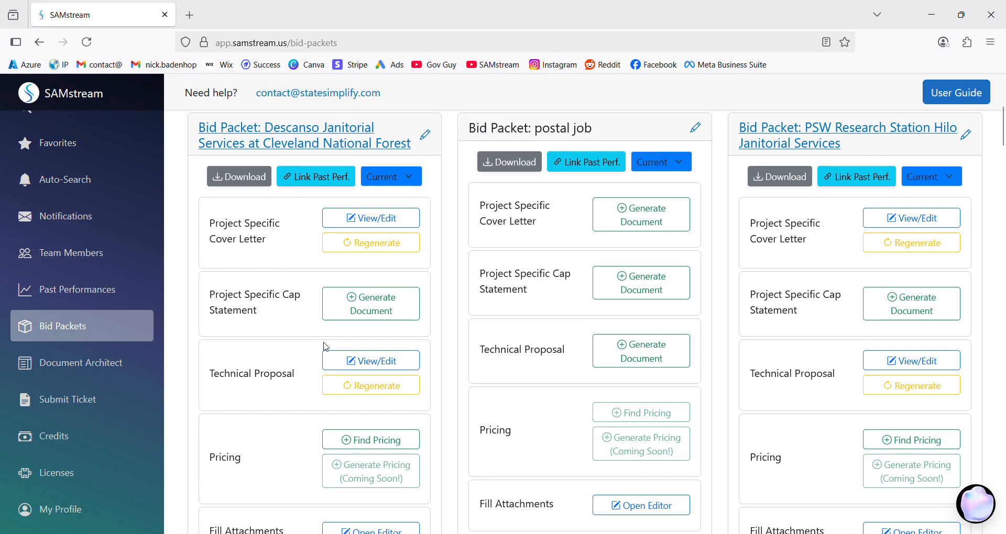
pyautogui.scroll(-5, 270, 335)
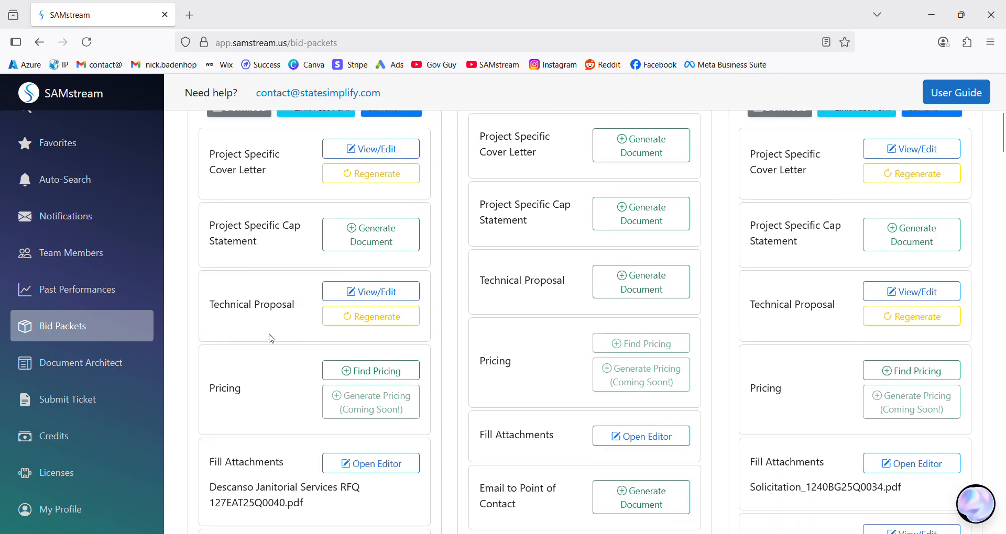
pyautogui.scroll(8, 272, 361)
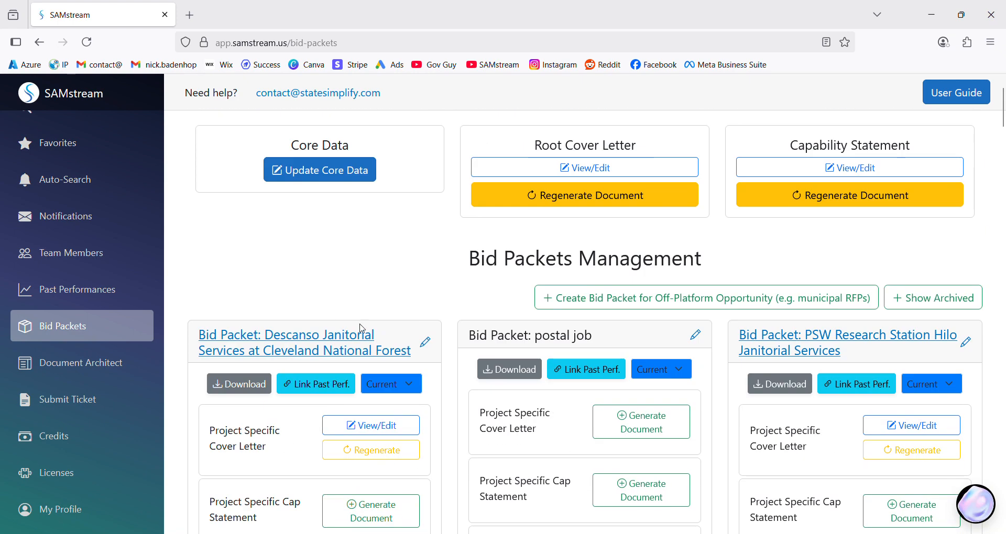
pyautogui.scroll(-2, 394, 385)
pyautogui.click(405, 245)
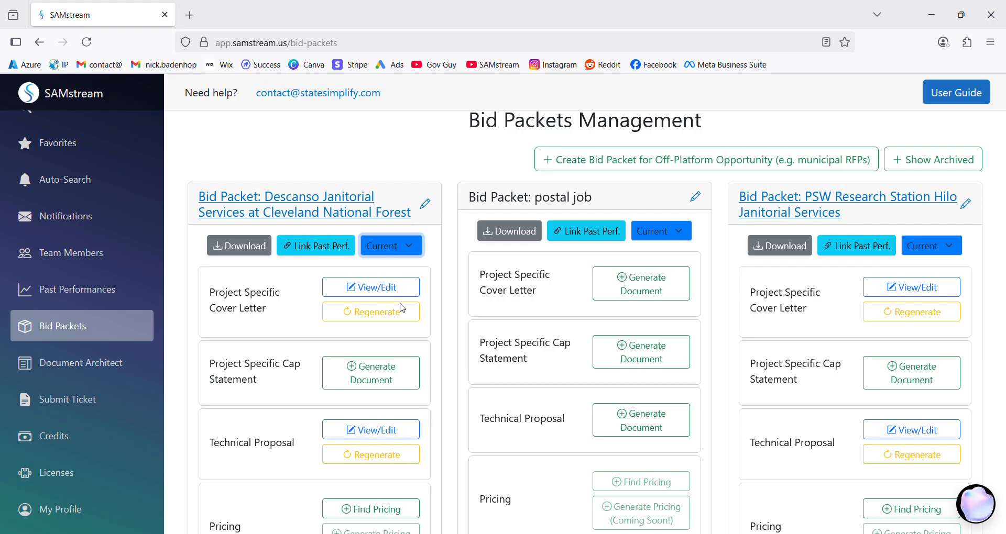
pyautogui.click(422, 150)
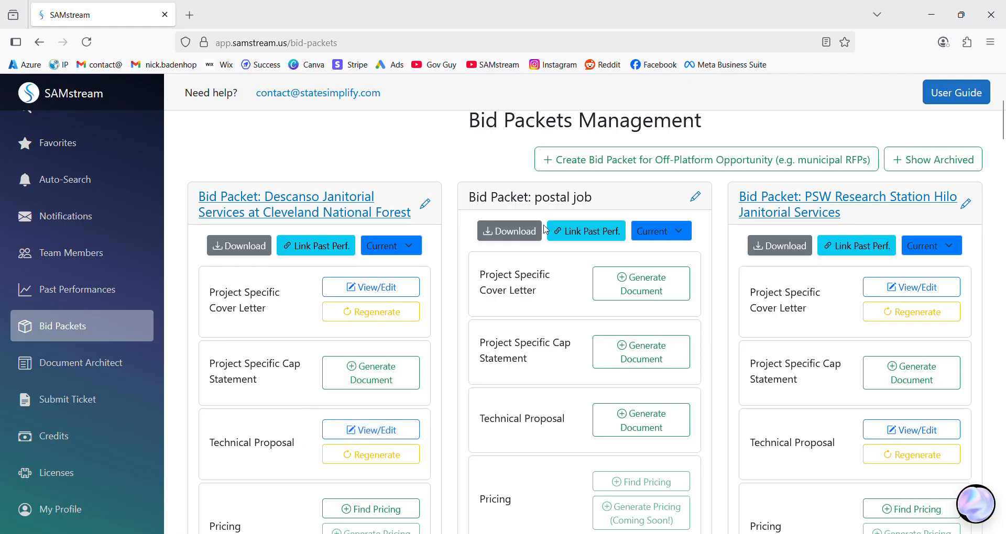
# Create an off-platform bid packet named city job, attach SOS Pre-Filing-1.pdf in its Technical Proposal dialog, and close without generating
pyautogui.click(601, 163)
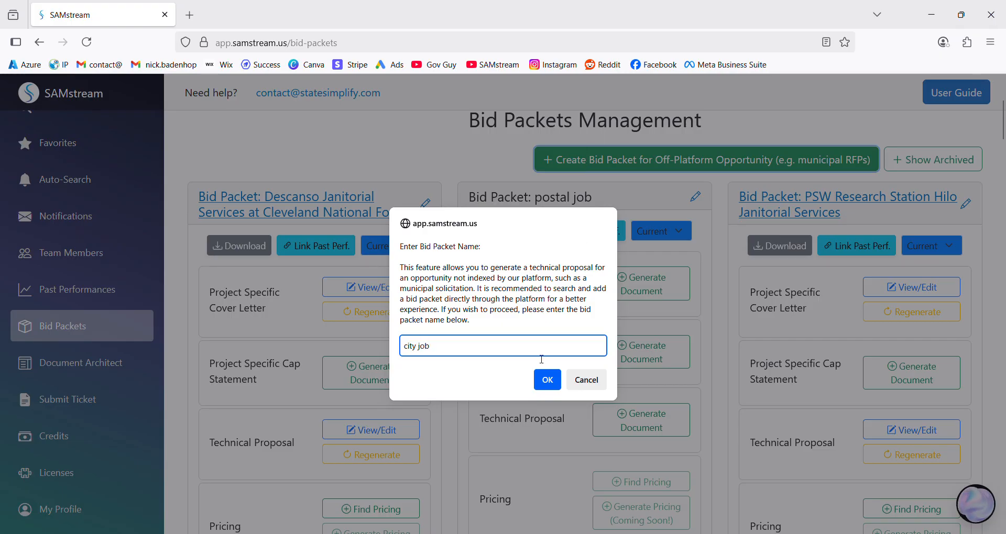
pyautogui.click(547, 380)
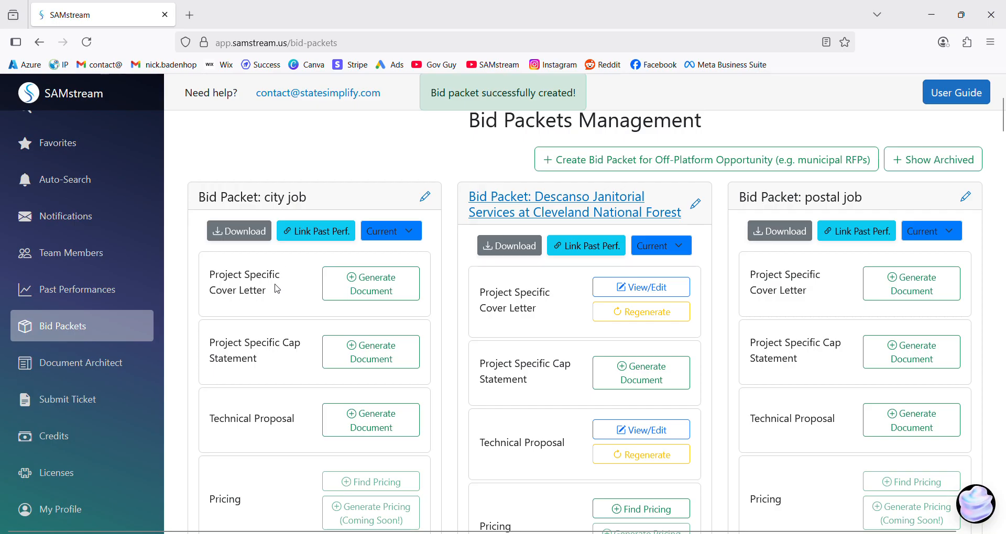
pyautogui.click(370, 429)
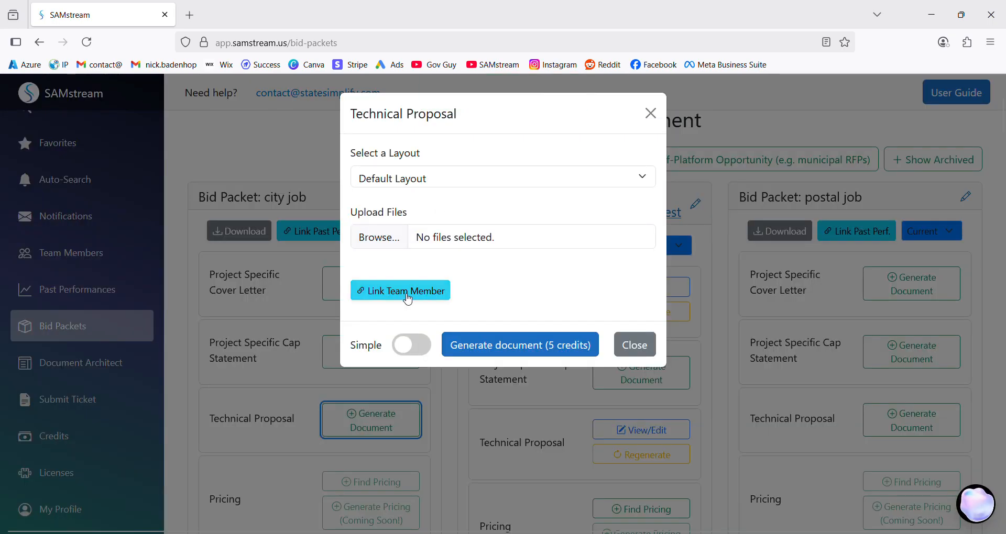
pyautogui.click(385, 242)
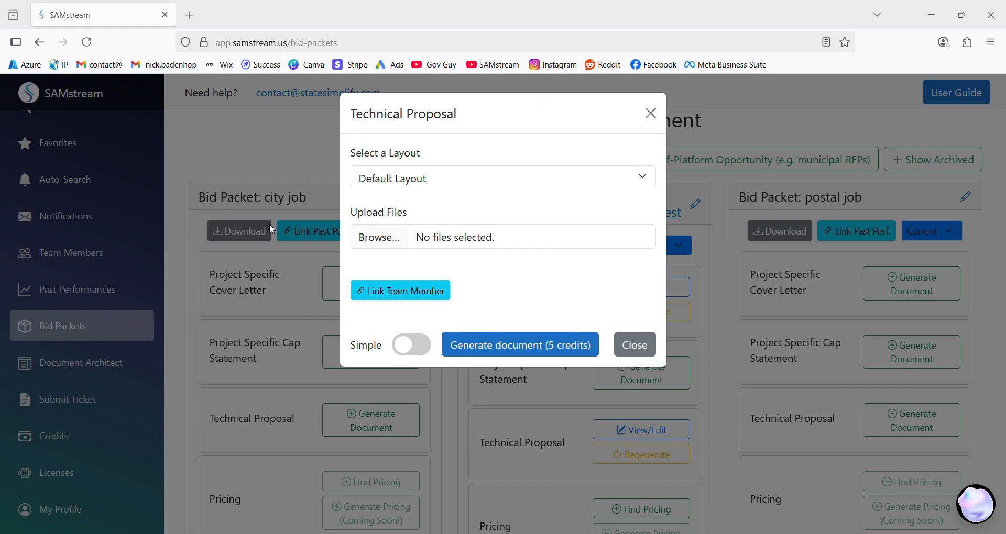
pyautogui.doubleClick(221, 169)
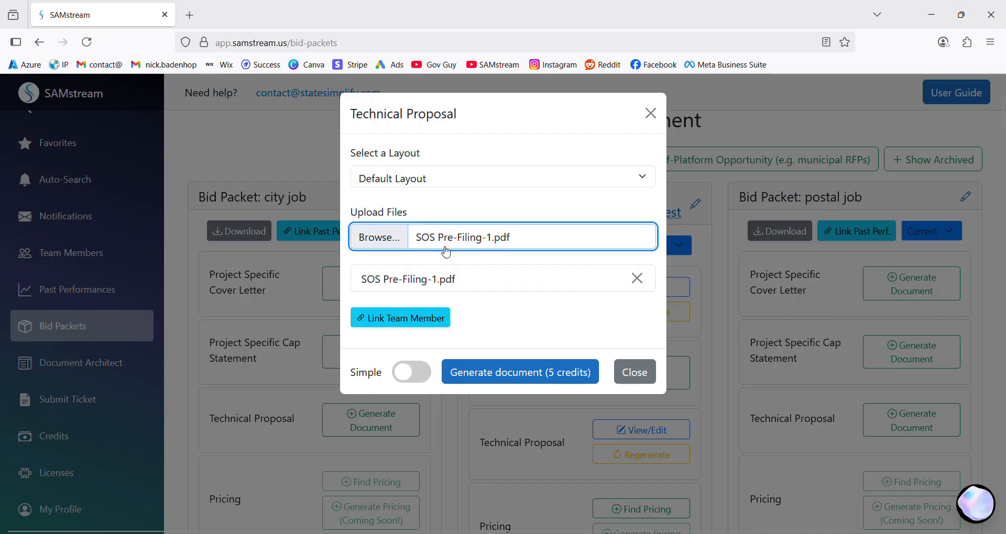
pyautogui.click(636, 373)
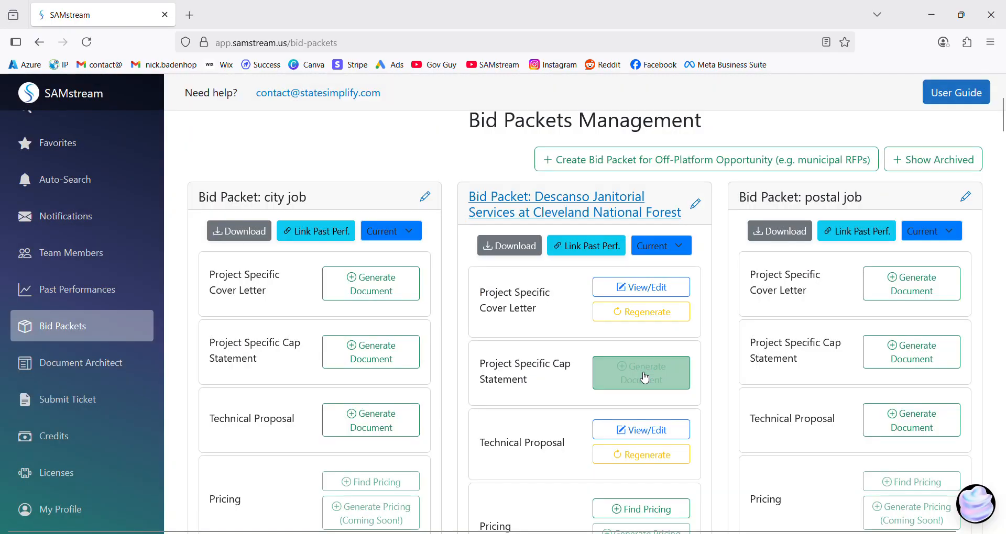
# Delete the city job bid packet and confirm the deletion
pyautogui.click(417, 237)
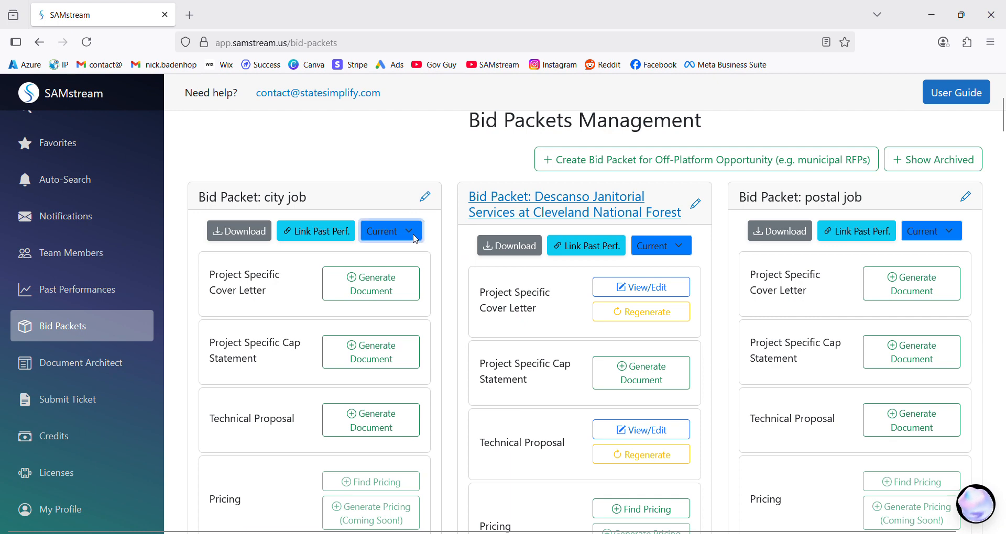
pyautogui.click(408, 309)
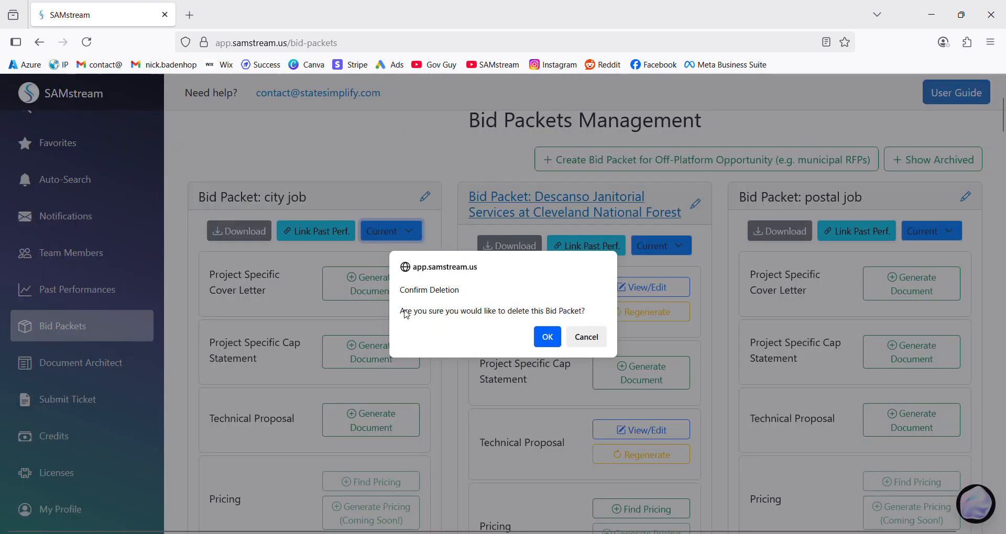
pyautogui.click(548, 334)
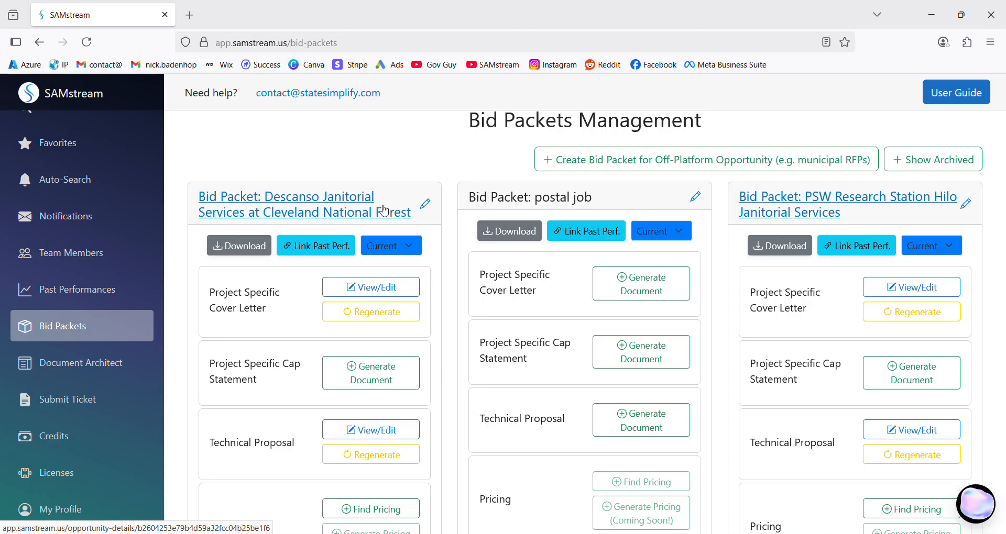
# Unlink the DSIP Research and Embassy construction past performances from the Descanso bid packet
pyautogui.scroll(-3, 380, 208)
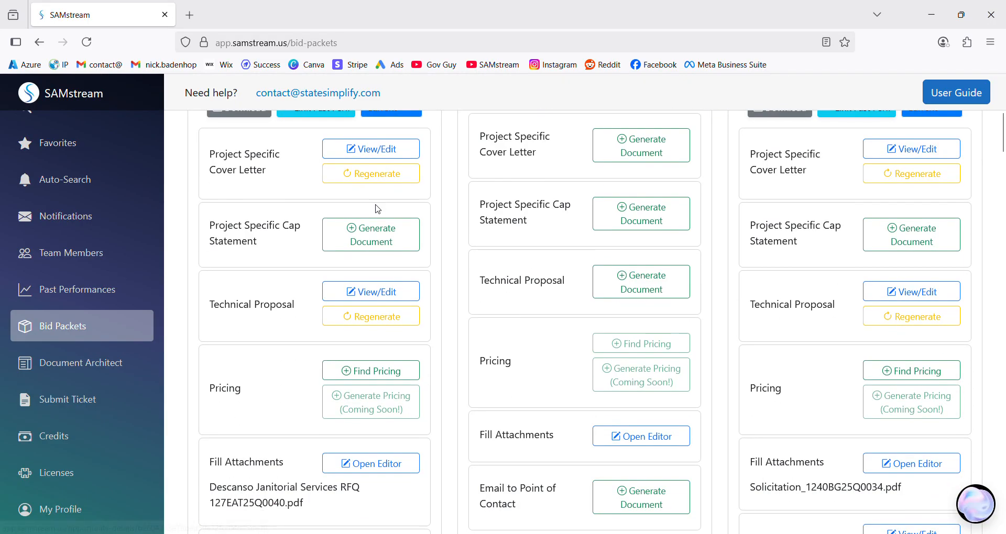
pyautogui.scroll(-9, 377, 209)
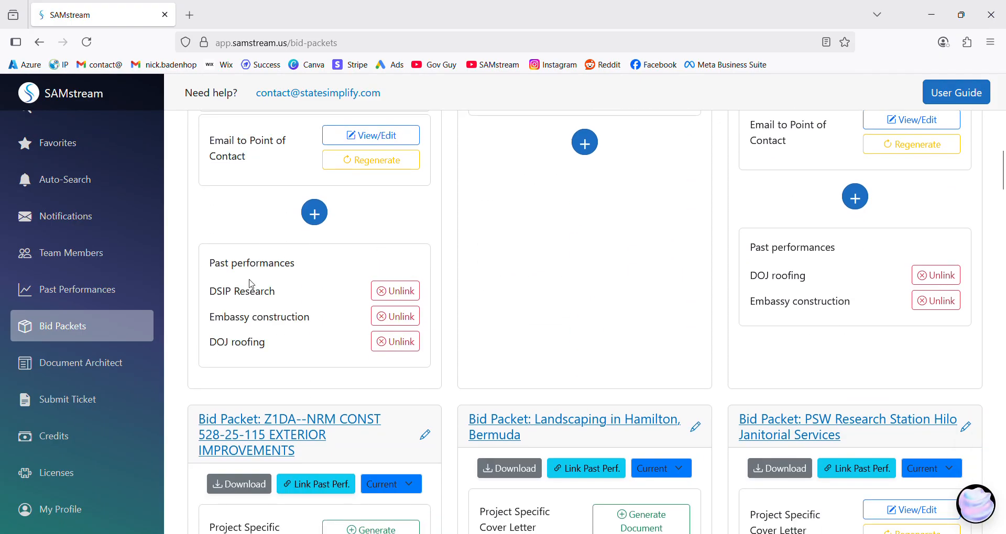
pyautogui.click(388, 292)
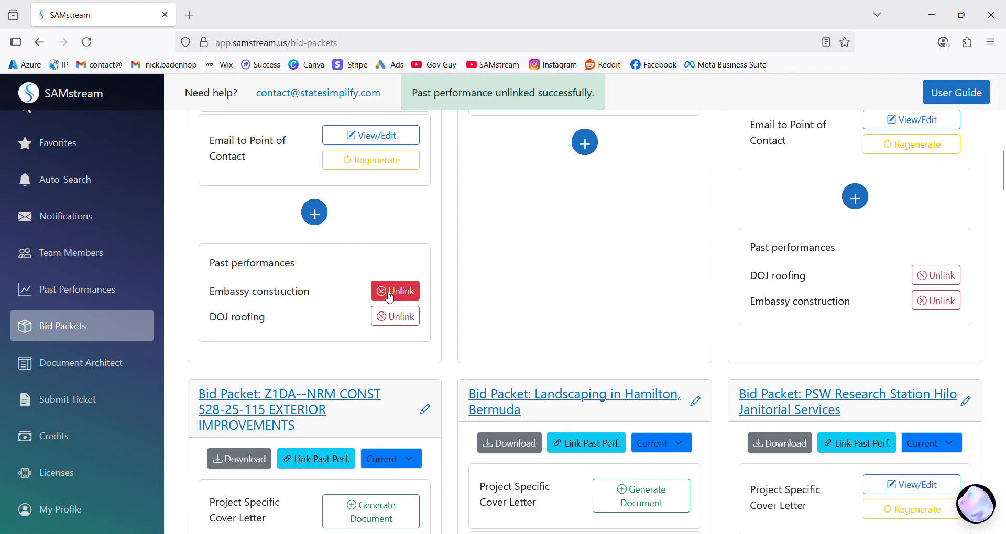
pyautogui.click(389, 293)
# Review the Descanso bid packet's document sections and the base documents: Core Data, Root Cover Letter and Capability Statement
pyautogui.scroll(9, 367, 285)
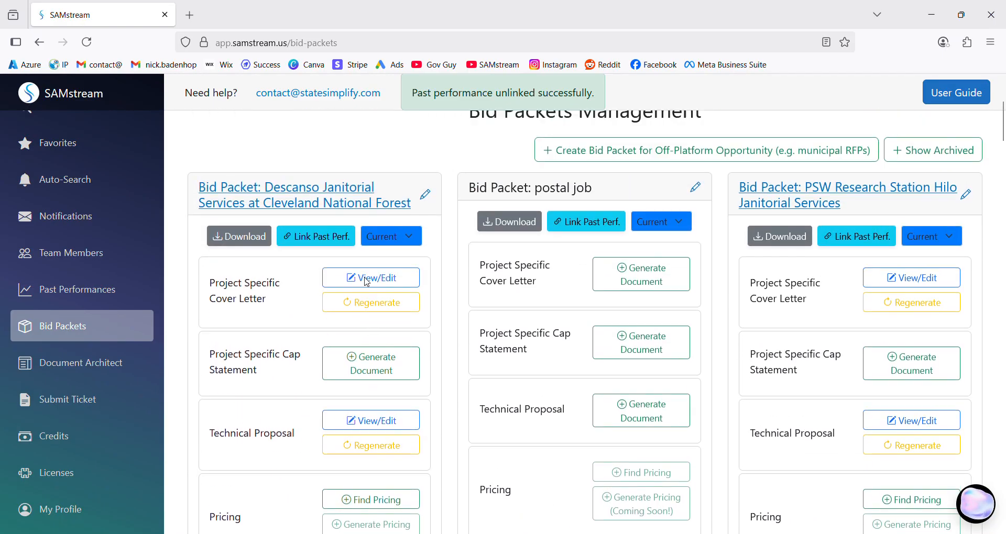
pyautogui.scroll(2, 367, 282)
pyautogui.scroll(-2, 369, 283)
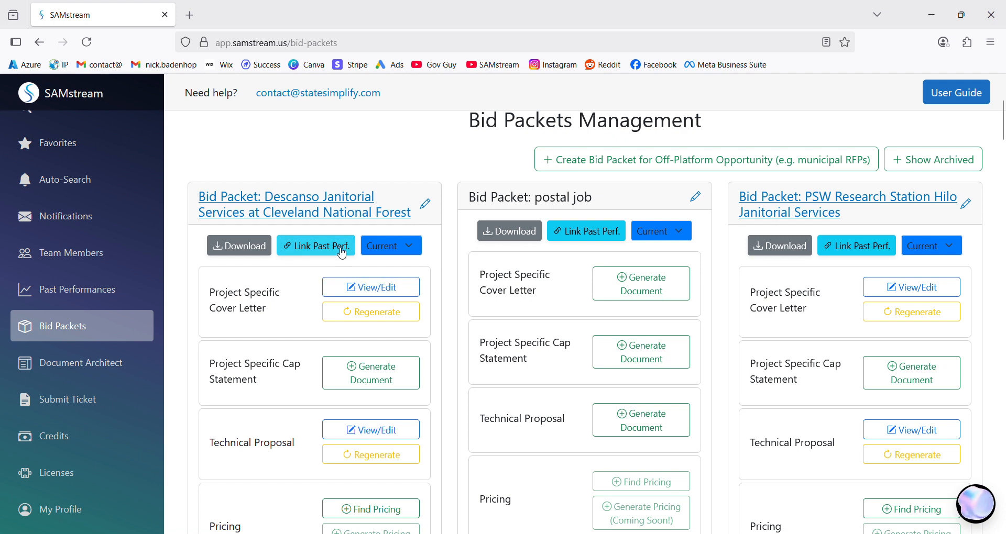
pyautogui.scroll(-2, 333, 256)
pyautogui.scroll(-2, 333, 256)
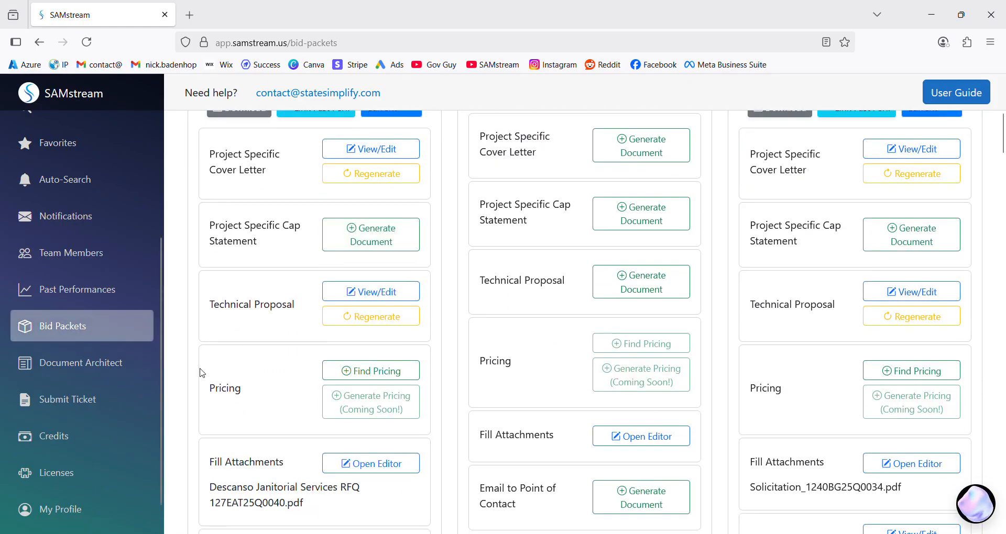
pyautogui.scroll(4, 238, 376)
pyautogui.scroll(2, 238, 376)
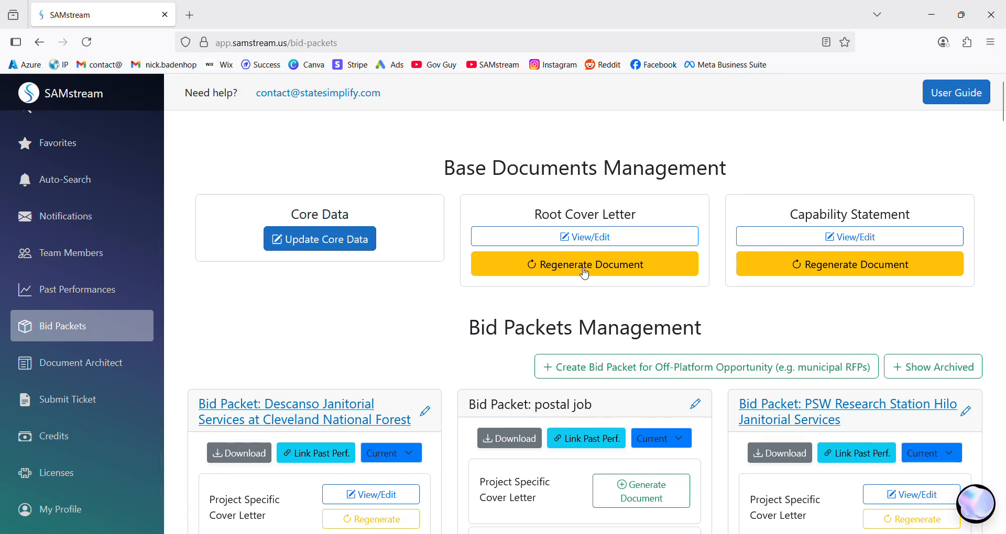
pyautogui.scroll(-3, 367, 272)
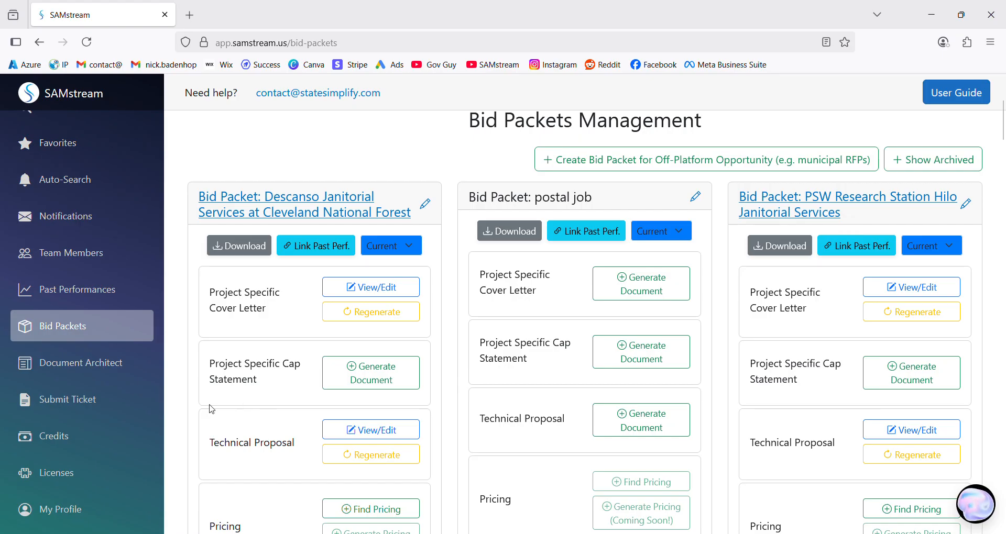
# Check the available credits, transaction history and credit purchase amount on the Credits page, and return to Bid Packets
pyautogui.click(82, 437)
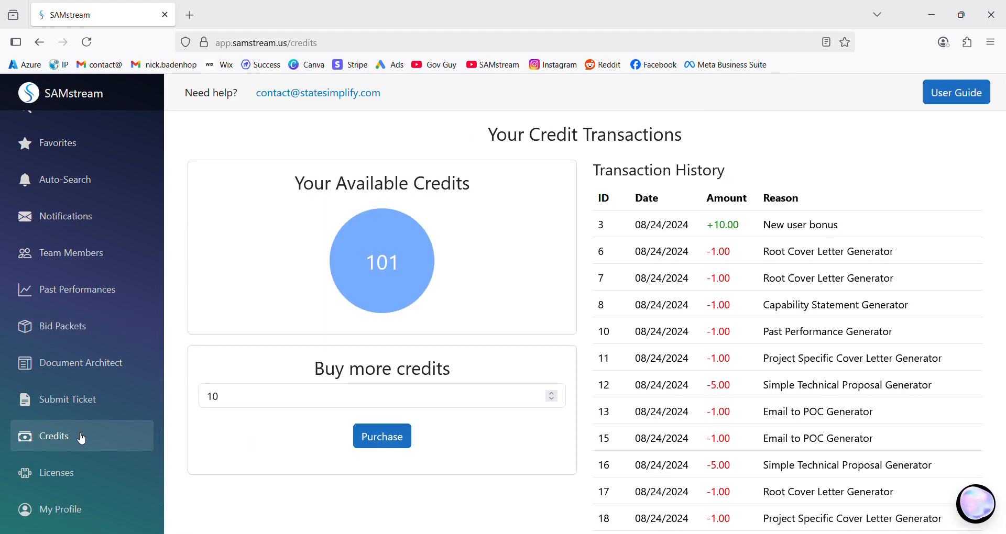
pyautogui.click(248, 404)
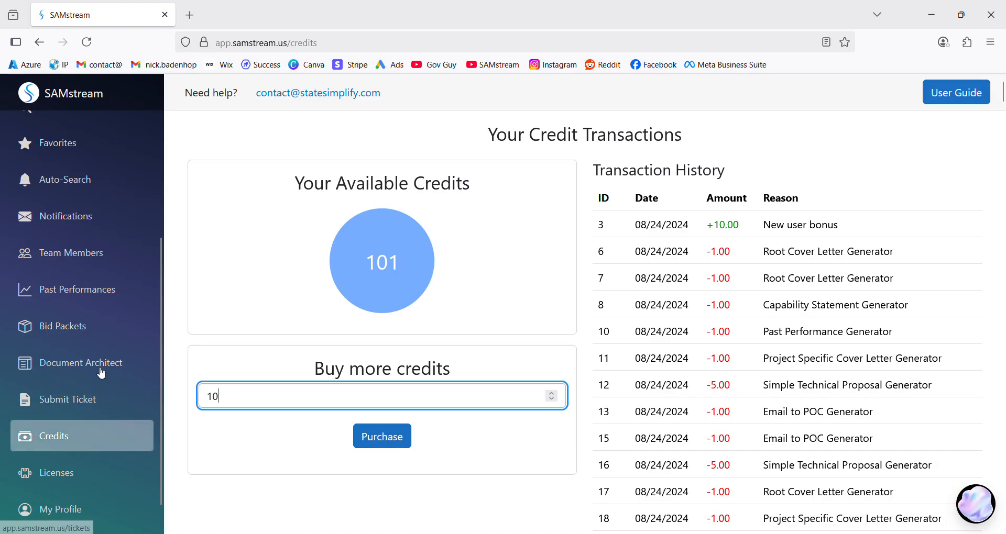
pyautogui.click(91, 325)
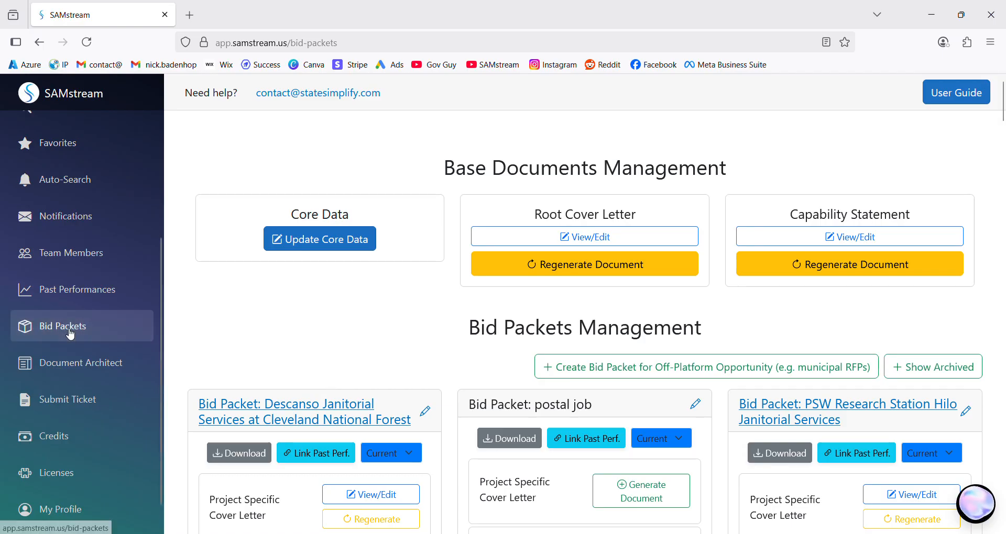
# Open the Dashboard and highlight the support phone number in the welcome notice
pyautogui.scroll(-1, 86, 372)
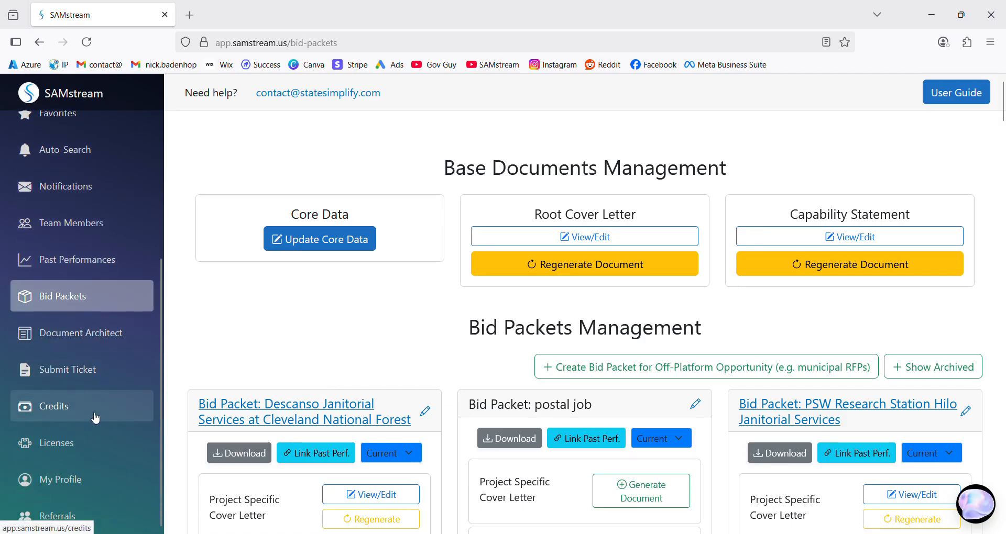
pyautogui.scroll(5, 94, 409)
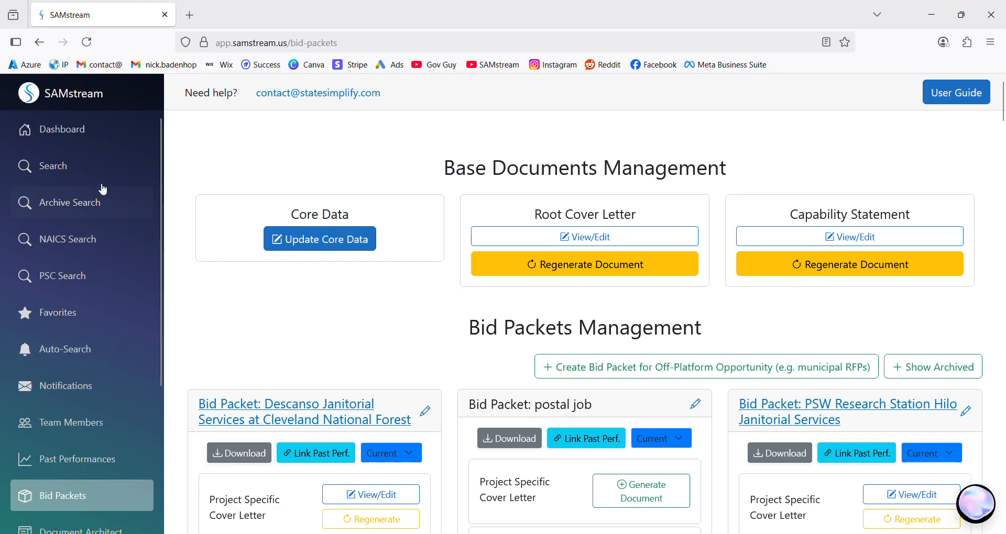
pyautogui.click(82, 143)
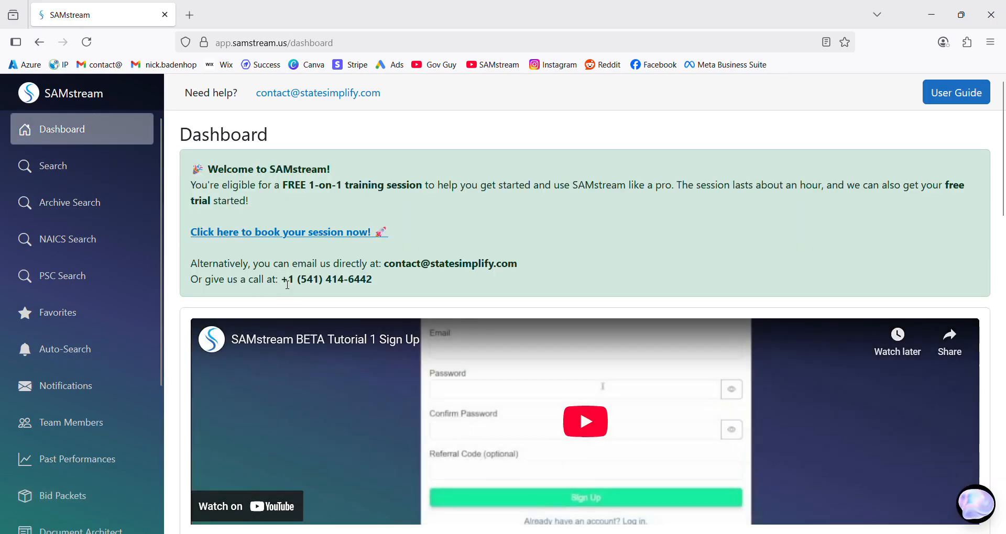
pyautogui.moveTo(281, 280); pyautogui.dragTo(592, 270)
pyautogui.moveTo(382, 280); pyautogui.dragTo(280, 281)
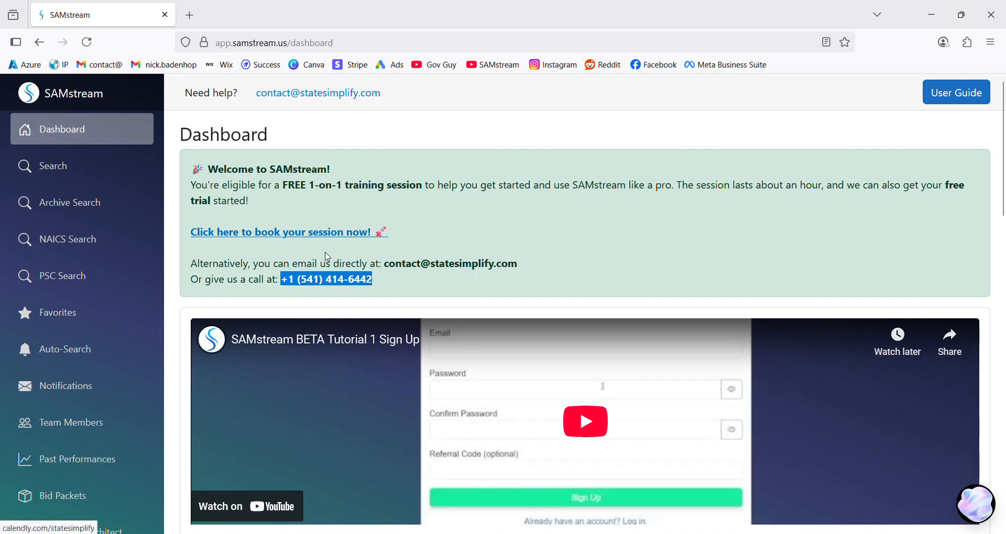